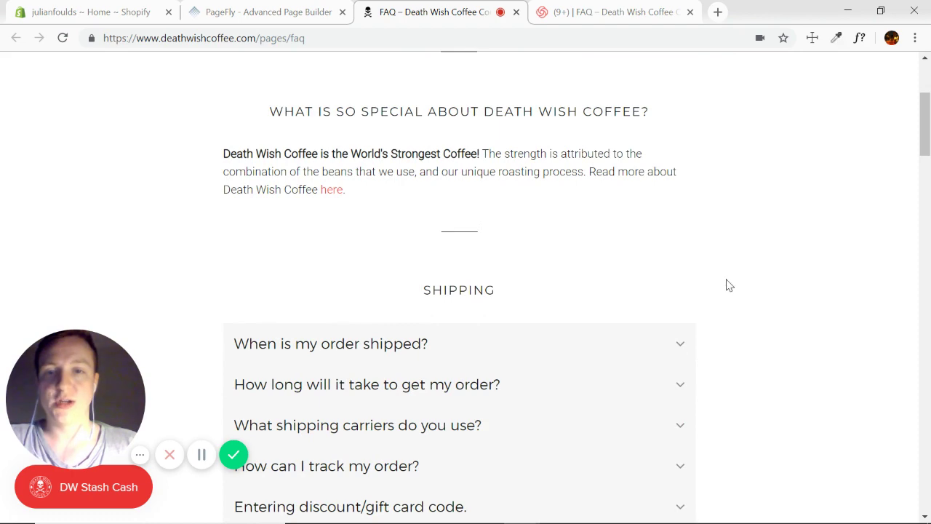
Look through the question sections of the Death Wish Coffee FAQ page, from Shipping to Other.
{"action": "scroll", "coordinate": [731, 285], "scroll_direction": "down", "scroll_amount": 12}
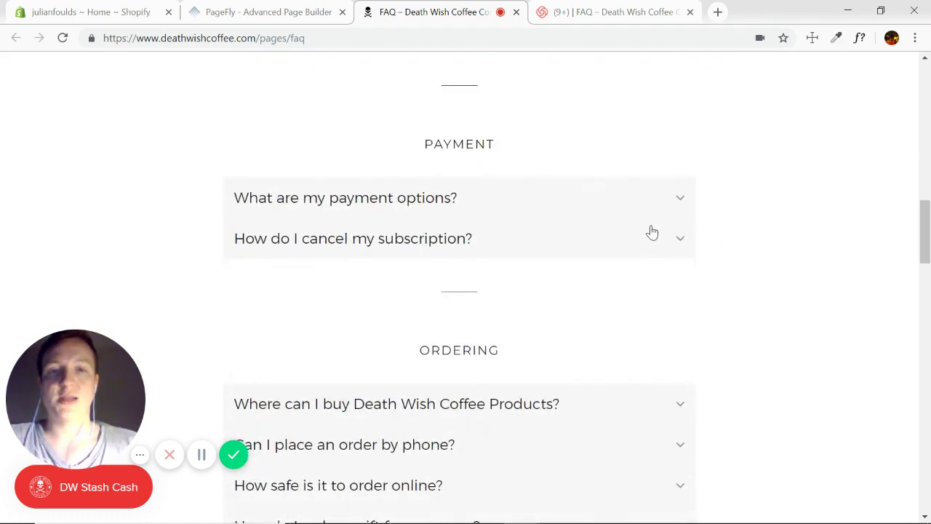
{"action": "scroll", "coordinate": [600, 267], "scroll_direction": "down", "scroll_amount": 6}
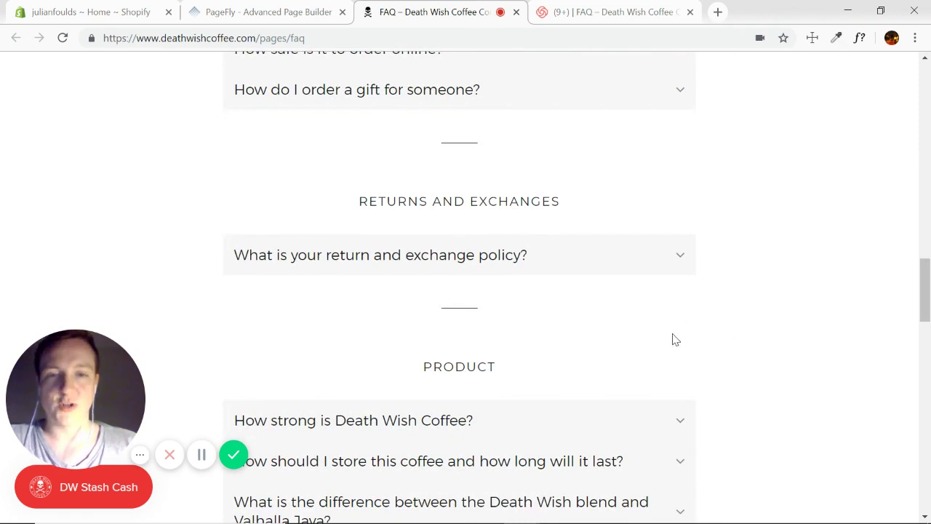
{"action": "scroll", "coordinate": [757, 349], "scroll_direction": "down", "scroll_amount": 6}
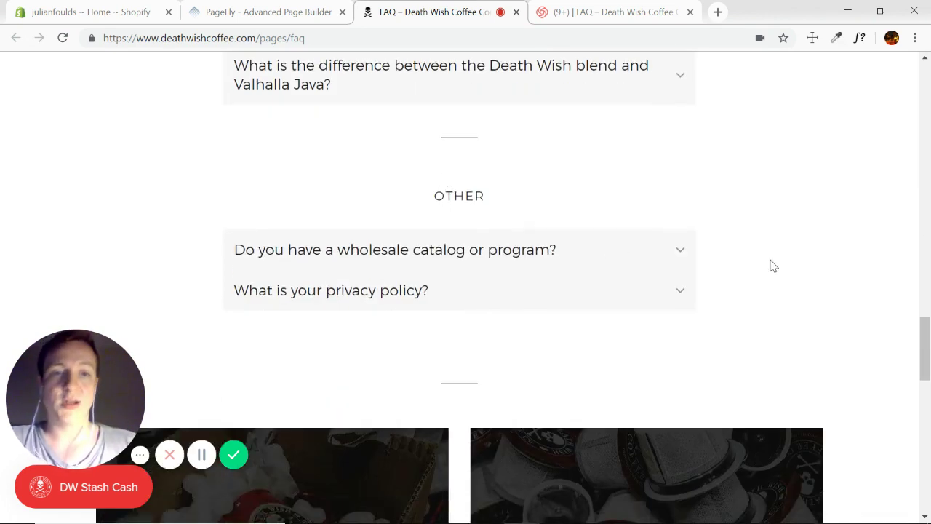
{"action": "scroll", "coordinate": [773, 267], "scroll_direction": "down", "scroll_amount": 6}
{"action": "scroll", "coordinate": [849, 264], "scroll_direction": "up", "scroll_amount": 15}
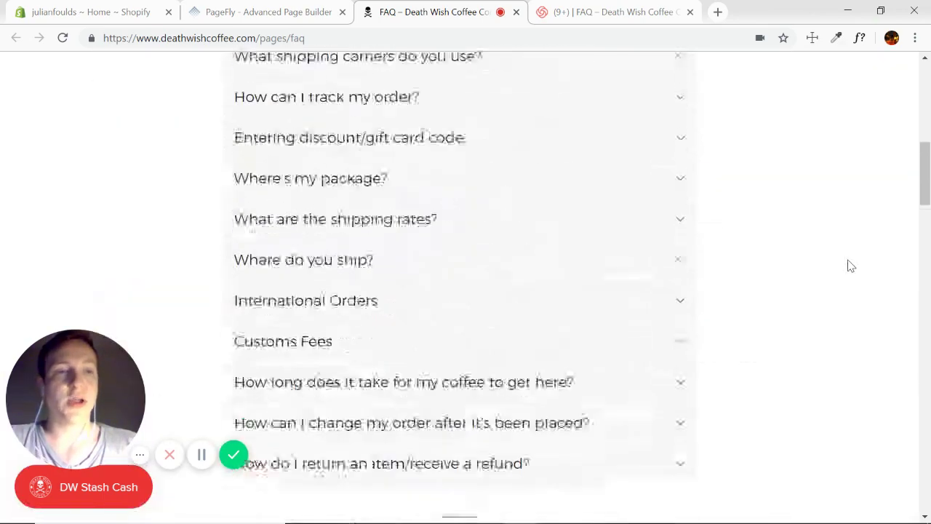
{"action": "scroll", "coordinate": [852, 267], "scroll_direction": "up", "scroll_amount": 6}
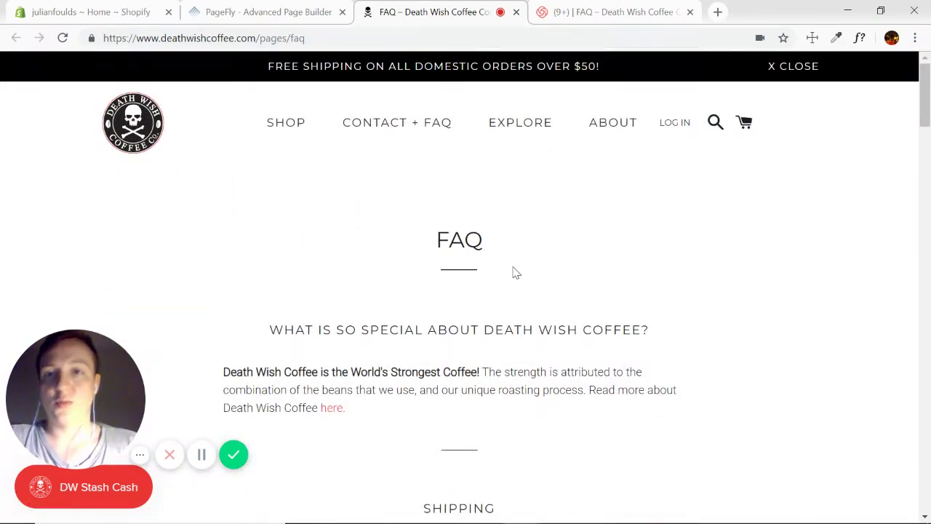
Switch to the PageFly editor and review the heading and paragraph fonts and the overall layout of the Death Wish FAQ page.
{"action": "left_click", "coordinate": [268, 13]}
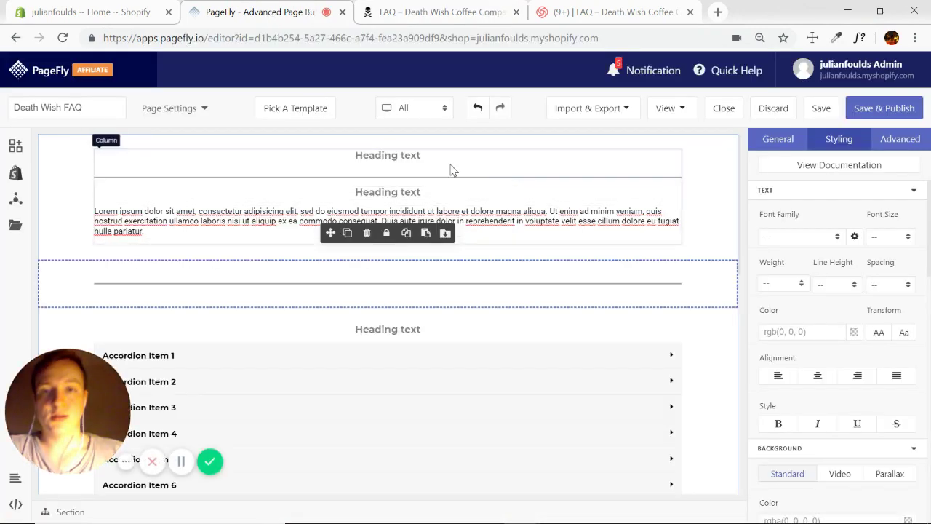
{"action": "left_click", "coordinate": [430, 159]}
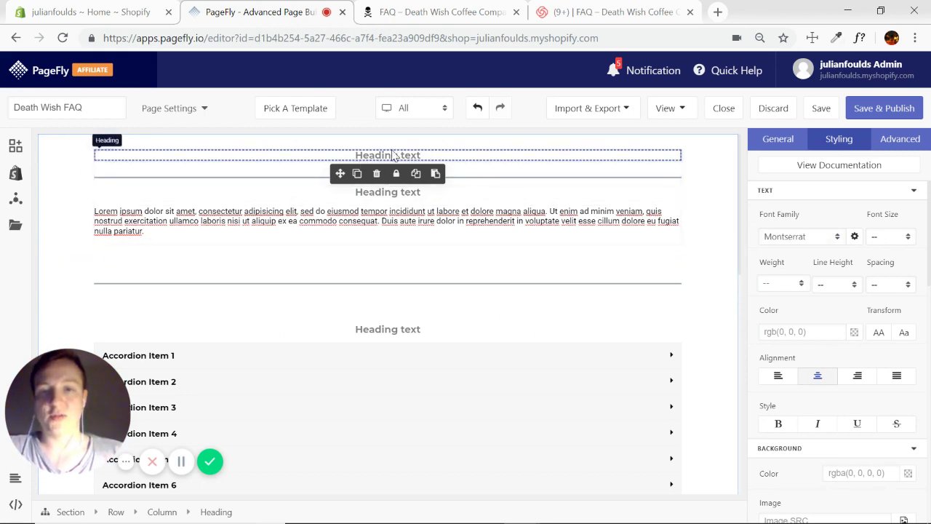
{"action": "left_click", "coordinate": [372, 216]}
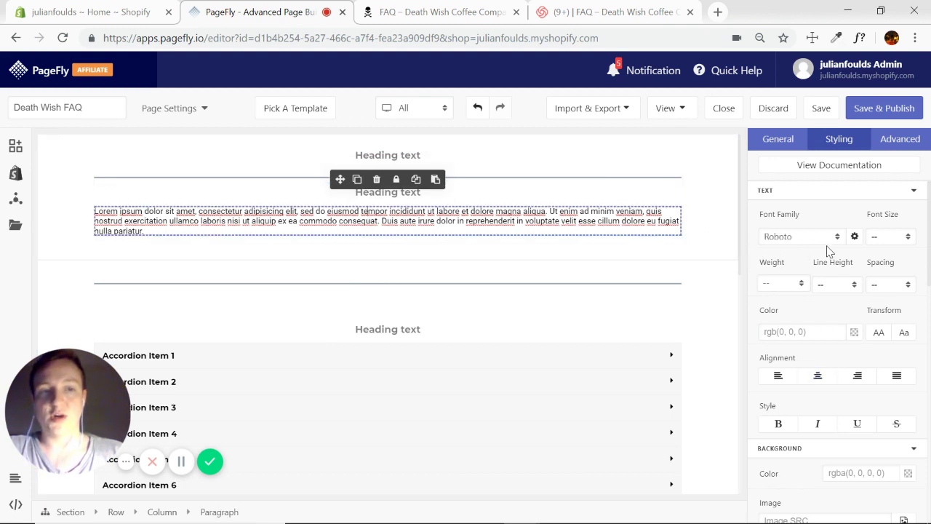
{"action": "scroll", "coordinate": [679, 314], "scroll_direction": "down", "scroll_amount": 10}
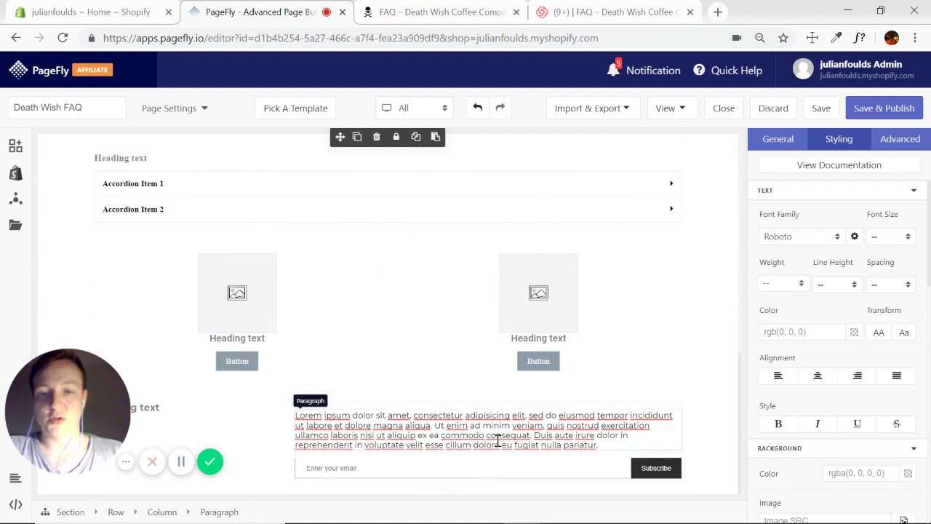
{"action": "scroll", "coordinate": [677, 337], "scroll_direction": "up", "scroll_amount": 10}
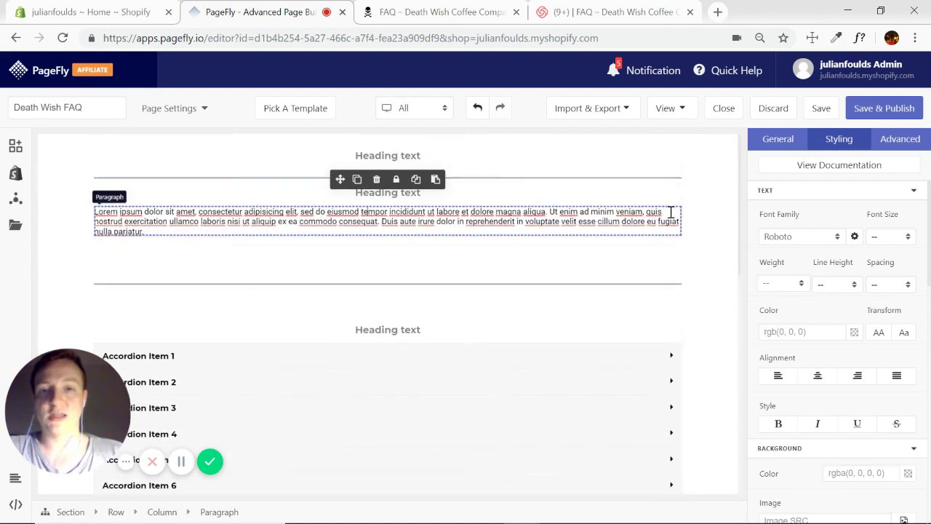
{"action": "left_click", "coordinate": [712, 291]}
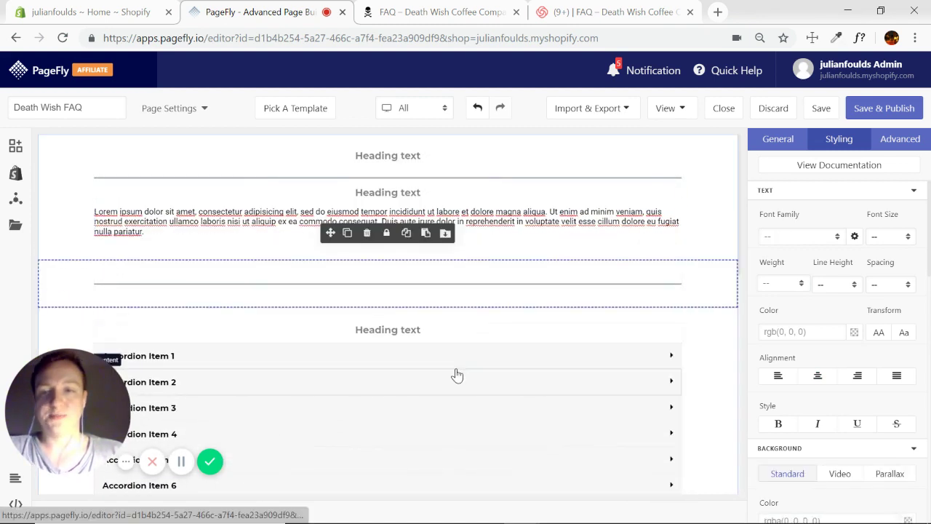
{"action": "scroll", "coordinate": [590, 343], "scroll_direction": "down", "scroll_amount": 2}
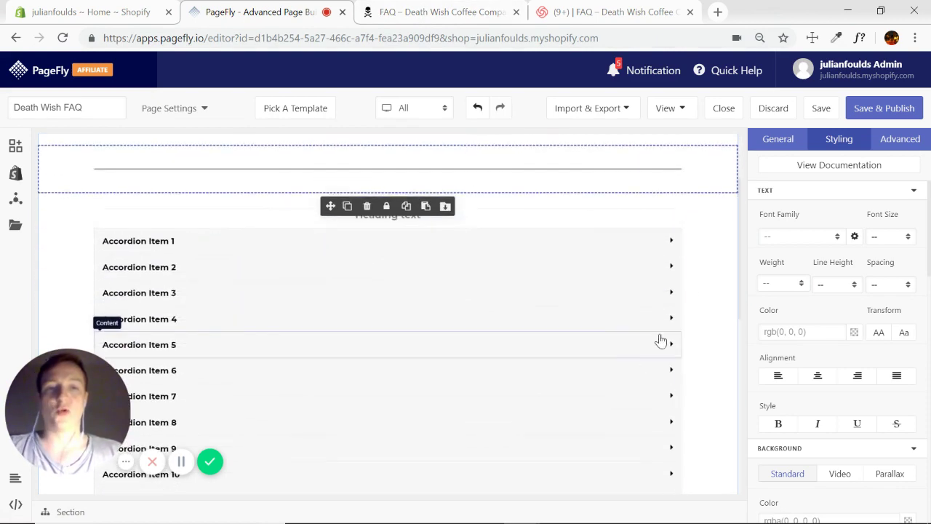
Return to the Death Wish Coffee FAQ page and examine how the "When is my order shipped?" item changes between expanded and collapsed.
{"action": "left_click", "coordinate": [458, 16]}
{"action": "scroll", "coordinate": [547, 229], "scroll_direction": "down", "scroll_amount": 6}
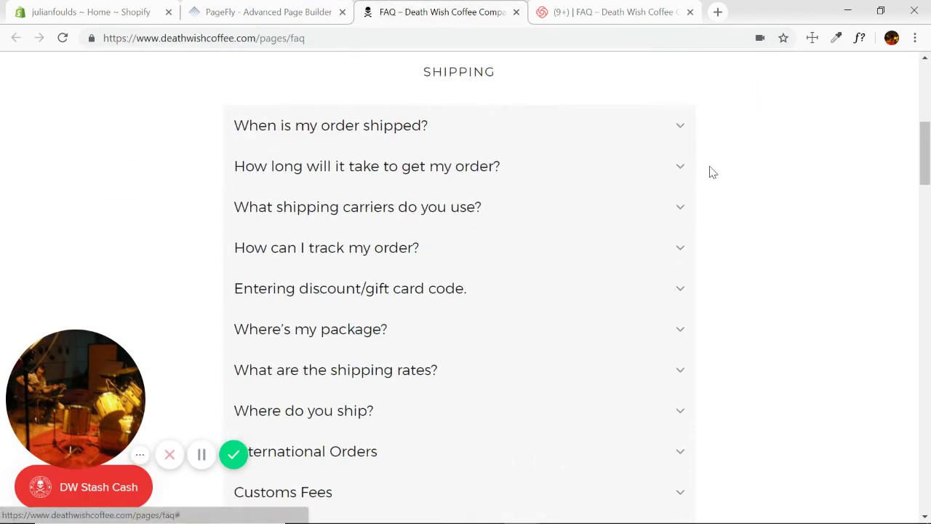
{"action": "left_click", "coordinate": [678, 130]}
{"action": "left_click", "coordinate": [678, 131]}
{"action": "left_click", "coordinate": [679, 130]}
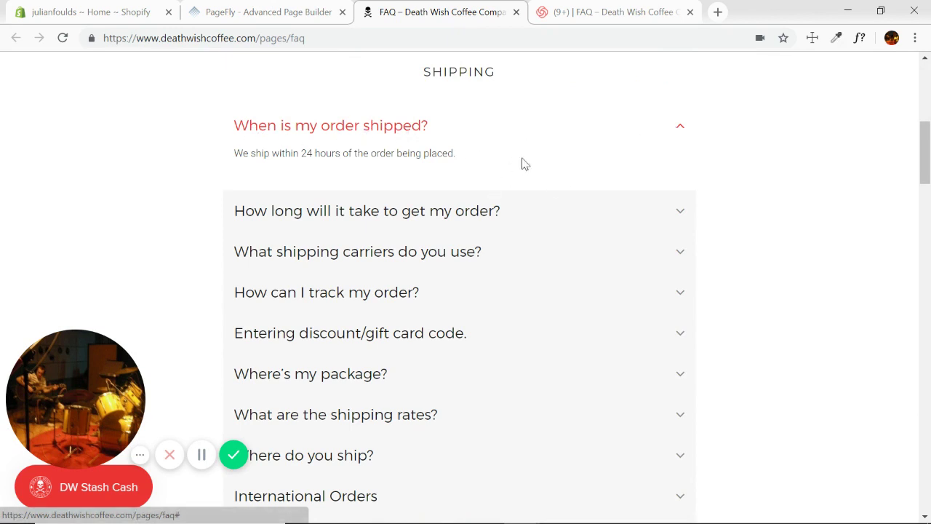
{"action": "left_click", "coordinate": [680, 131]}
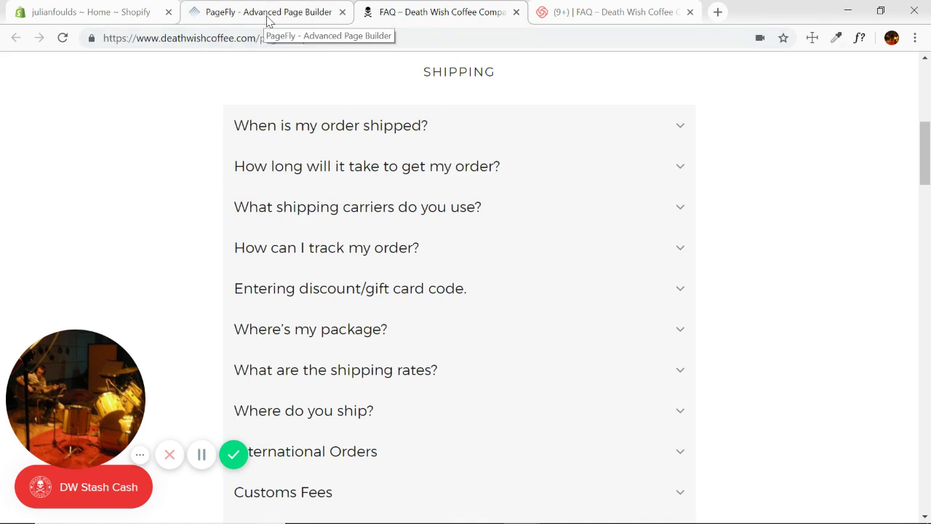
{"action": "left_click", "coordinate": [671, 129]}
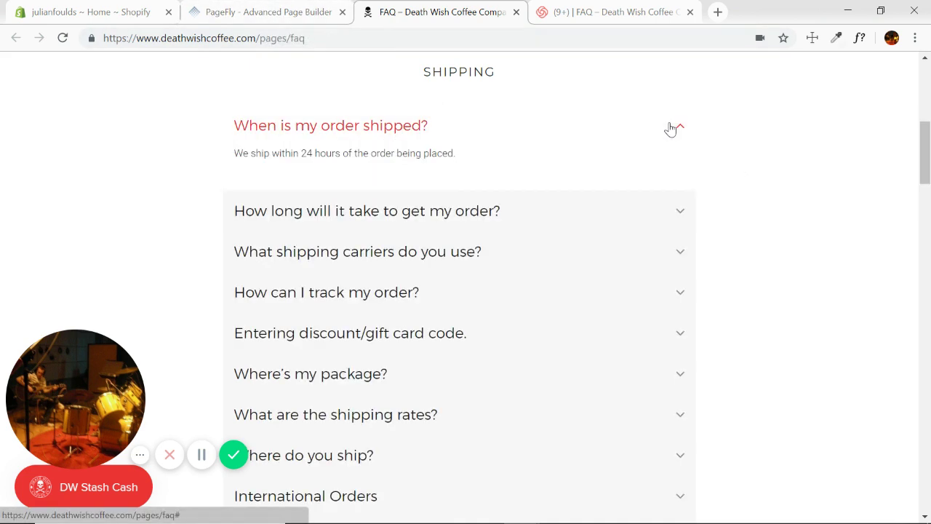
{"action": "left_click", "coordinate": [677, 133]}
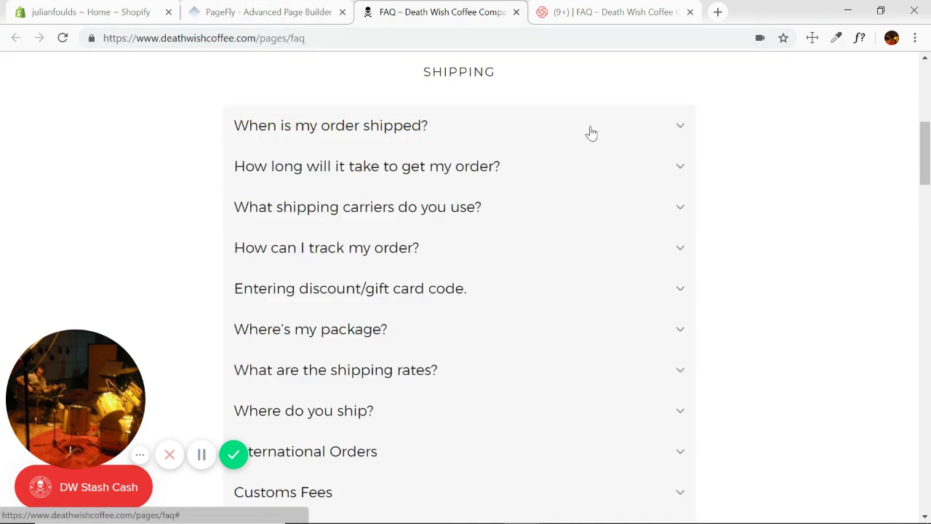
Compare the PageFly accordion with the reference FAQ page and sample the reference accordion's question background colour with the page color picker.
{"action": "left_click", "coordinate": [292, 22]}
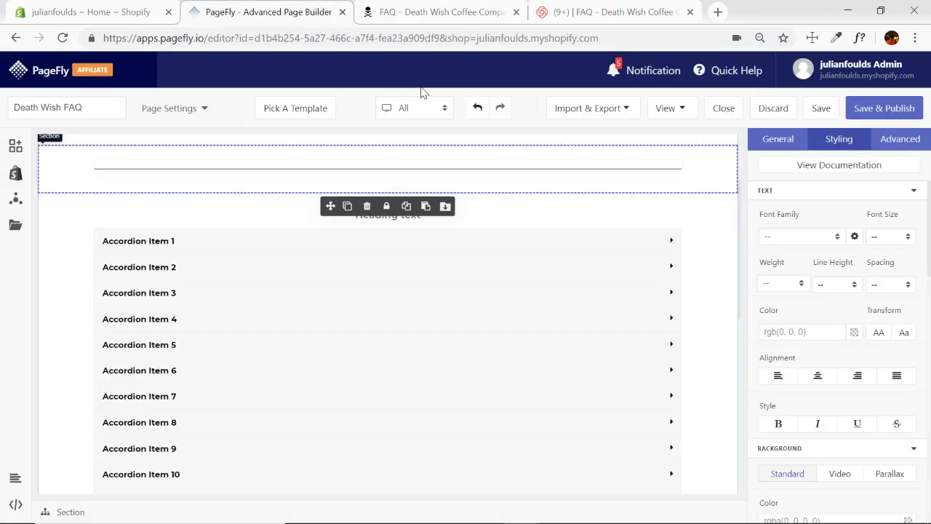
{"action": "scroll", "coordinate": [708, 233], "scroll_direction": "down", "scroll_amount": 2}
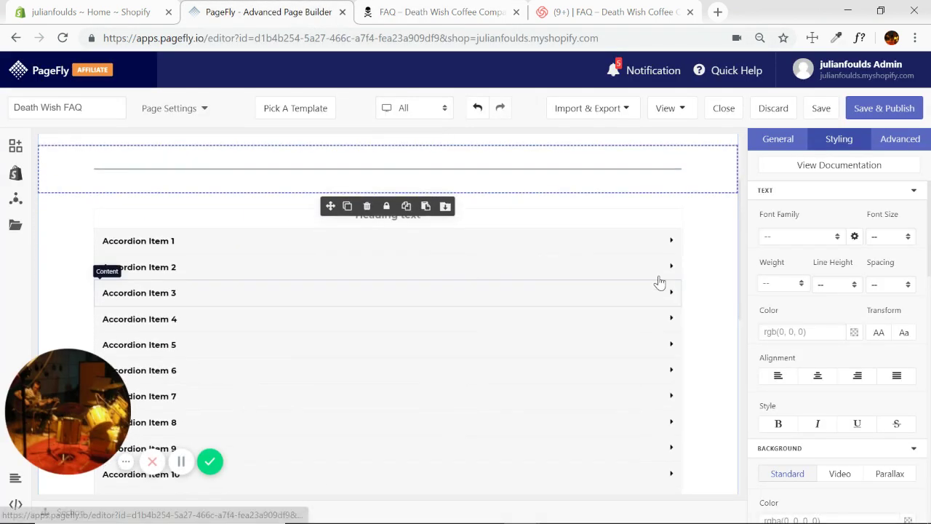
{"action": "left_click", "coordinate": [457, 18]}
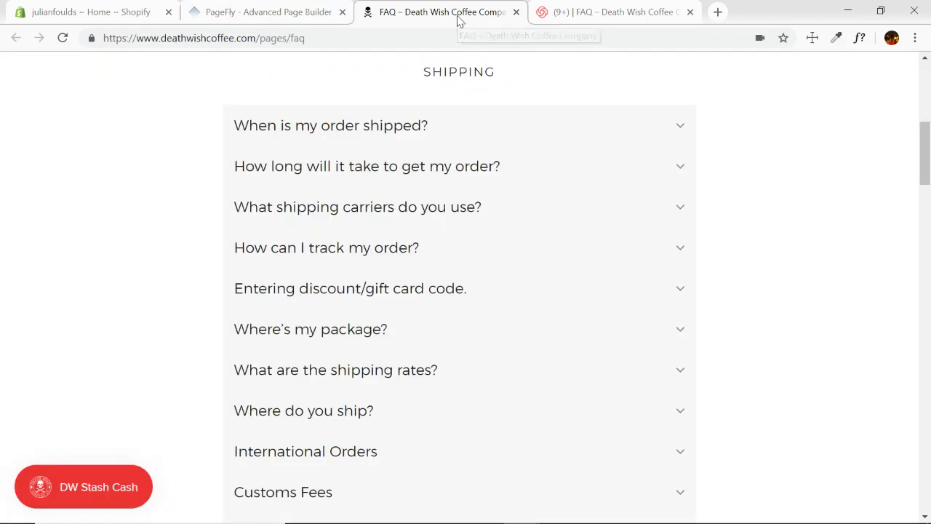
{"action": "left_click", "coordinate": [837, 40]}
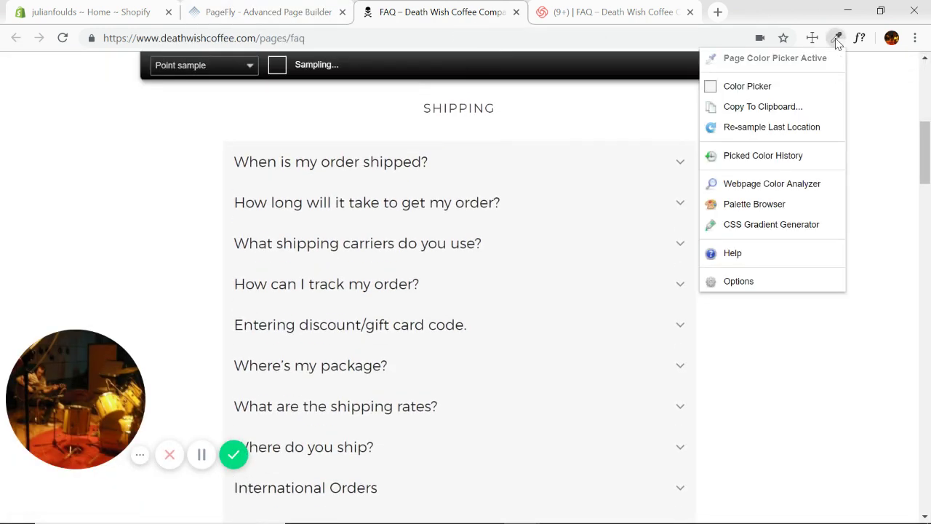
{"action": "left_click", "coordinate": [627, 195]}
In the PageFly editor, set the Item background colour of the first accordion to white (#FFFFFF).
{"action": "left_click", "coordinate": [288, 16]}
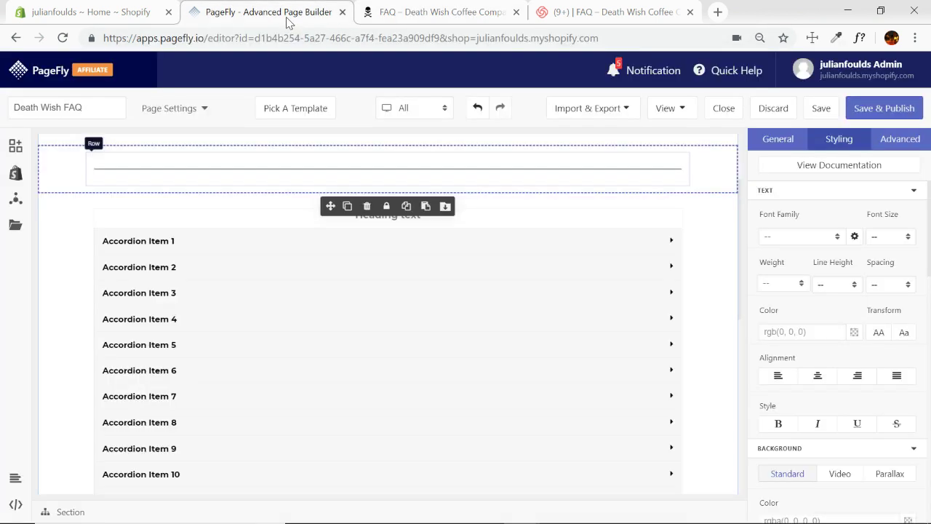
{"action": "left_click", "coordinate": [514, 248]}
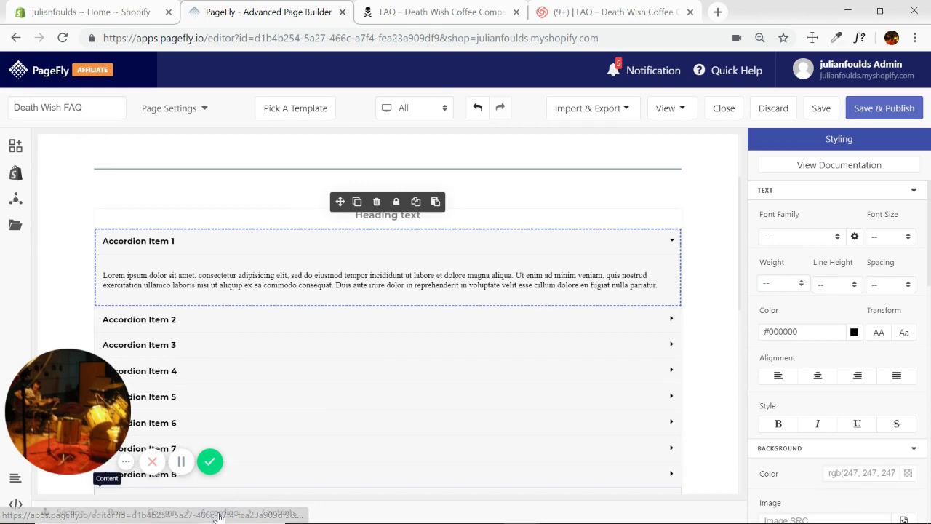
{"action": "left_click", "coordinate": [218, 512]}
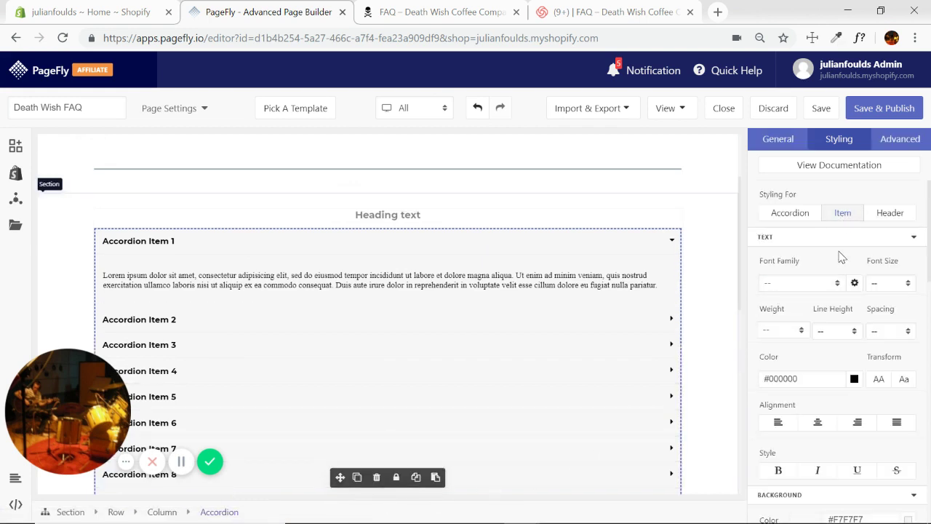
{"action": "scroll", "coordinate": [840, 256], "scroll_direction": "down", "scroll_amount": 3}
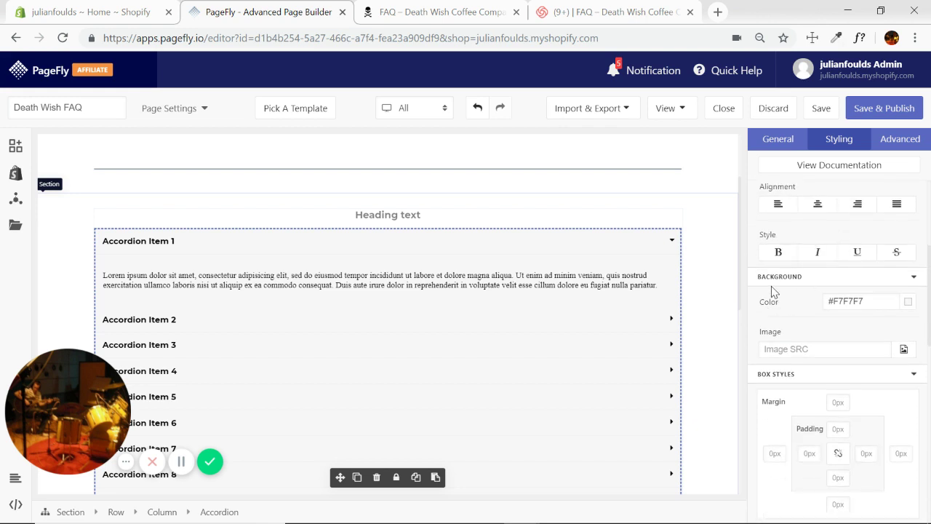
{"action": "left_click", "coordinate": [869, 304]}
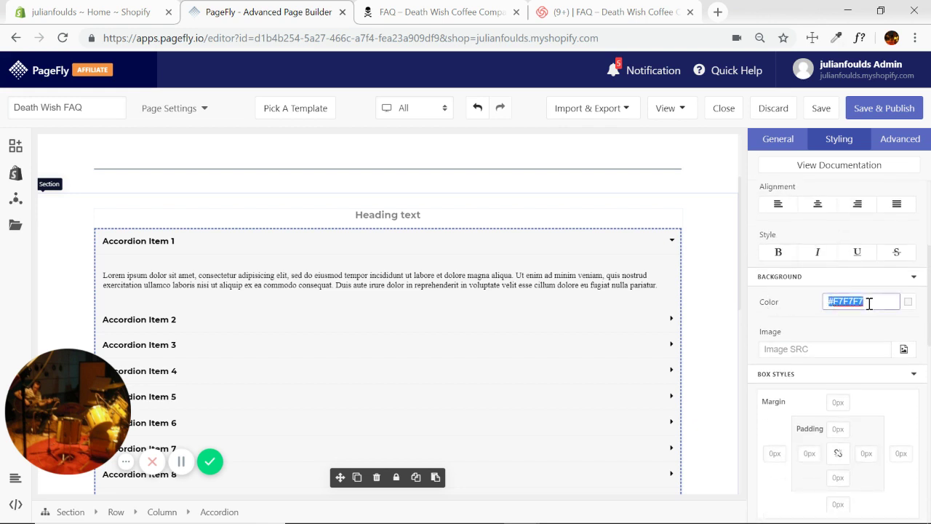
{"action": "left_click", "coordinate": [864, 301]}
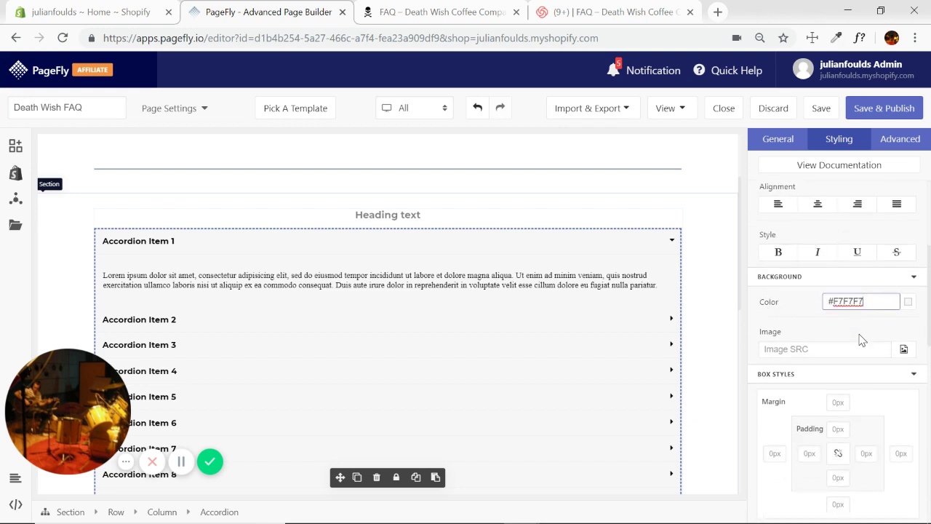
{"action": "left_click", "coordinate": [907, 304]}
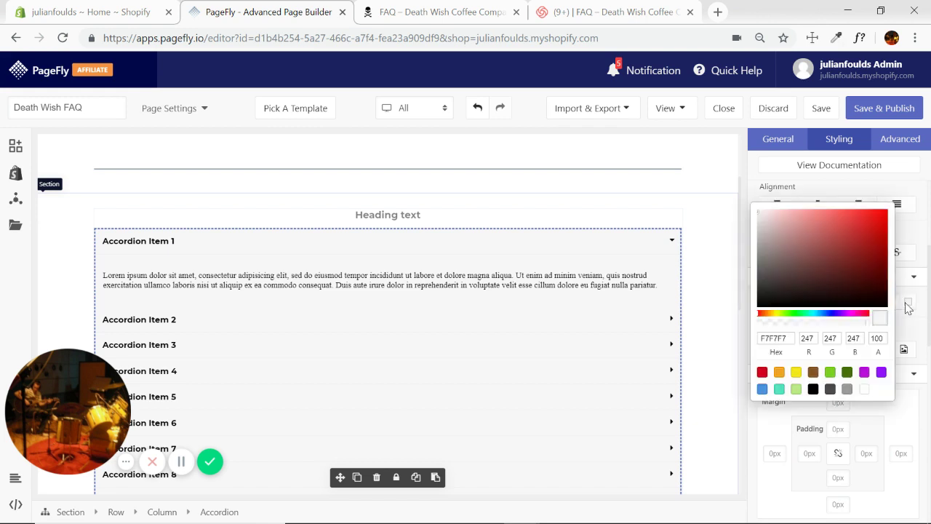
{"action": "left_click", "coordinate": [864, 391]}
{"action": "left_click", "coordinate": [719, 266]}
{"action": "left_click", "coordinate": [691, 293]}
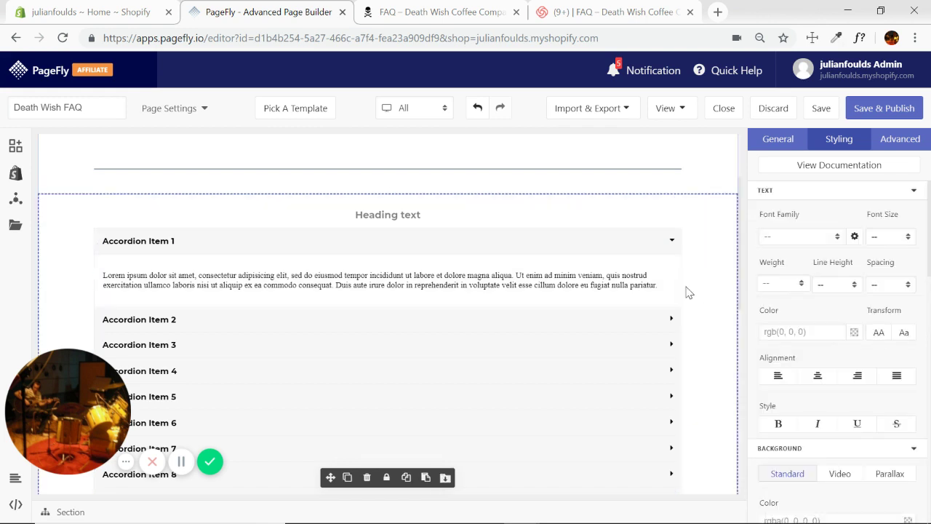
Collapse Accordion Item 1 and check the Header background colour in the whole accordion's styling.
{"action": "left_click", "coordinate": [537, 248]}
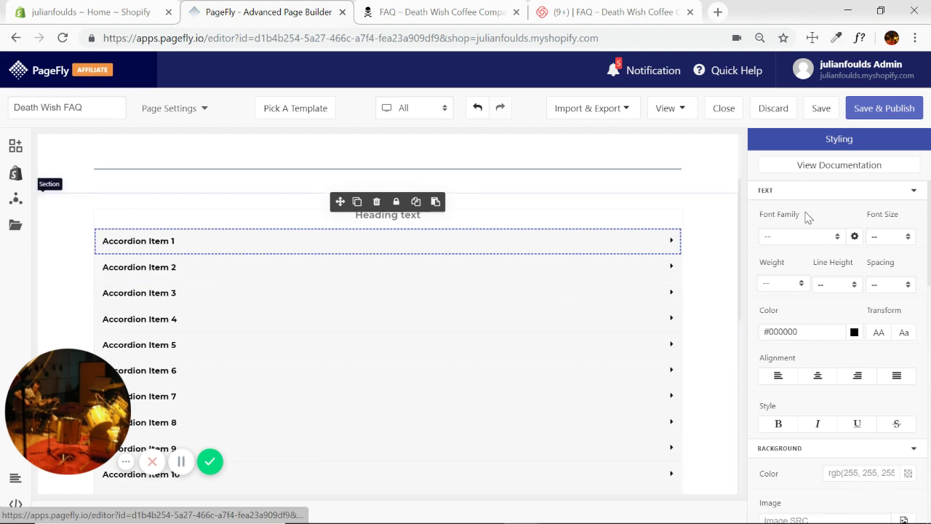
{"action": "scroll", "coordinate": [834, 251], "scroll_direction": "down", "scroll_amount": 2}
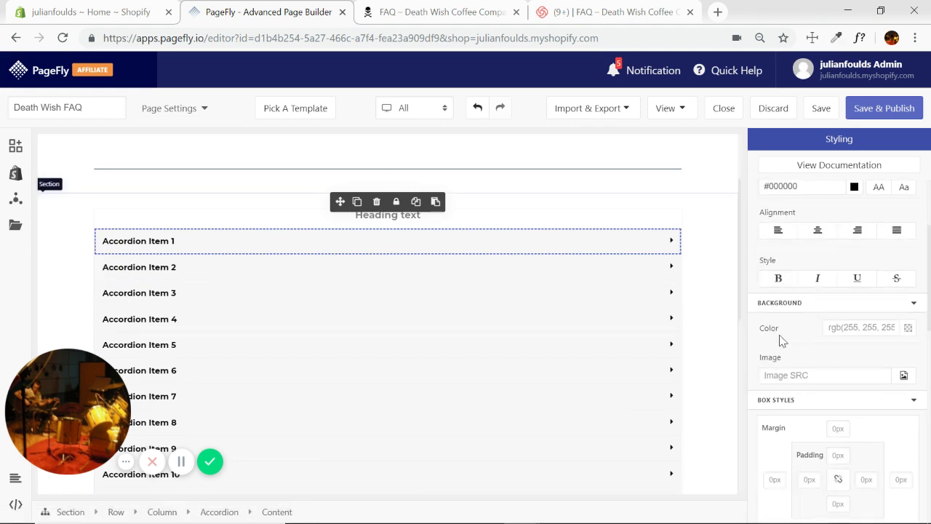
{"action": "scroll", "coordinate": [823, 275], "scroll_direction": "up", "scroll_amount": 1}
{"action": "scroll", "coordinate": [822, 275], "scroll_direction": "up", "scroll_amount": 2}
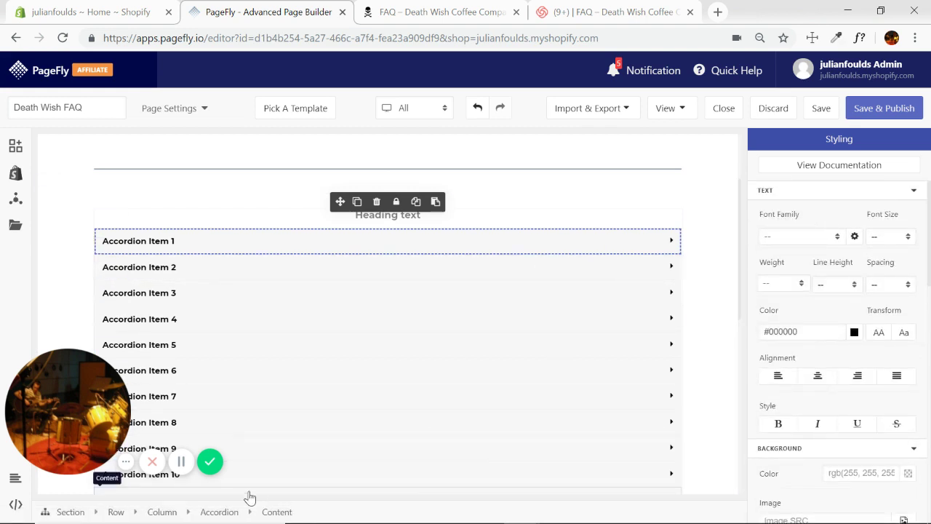
{"action": "left_click", "coordinate": [219, 512]}
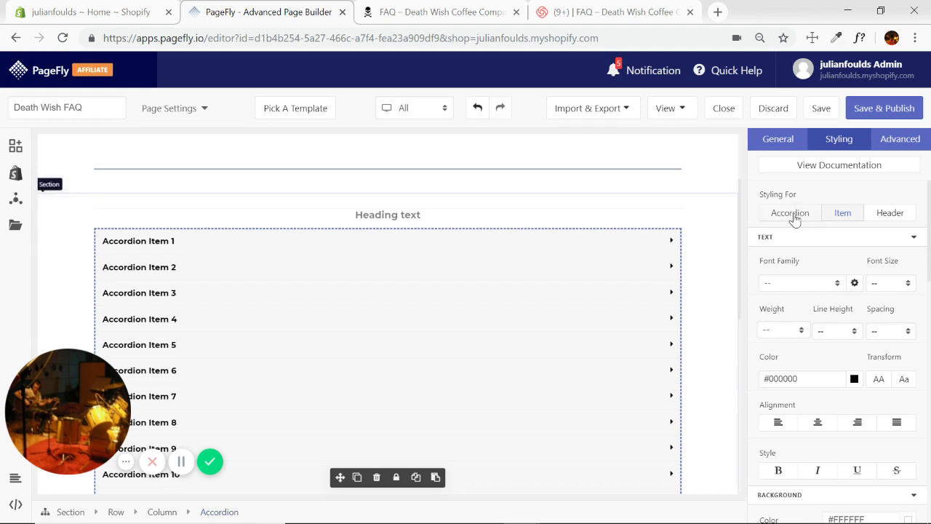
{"action": "left_click", "coordinate": [889, 215]}
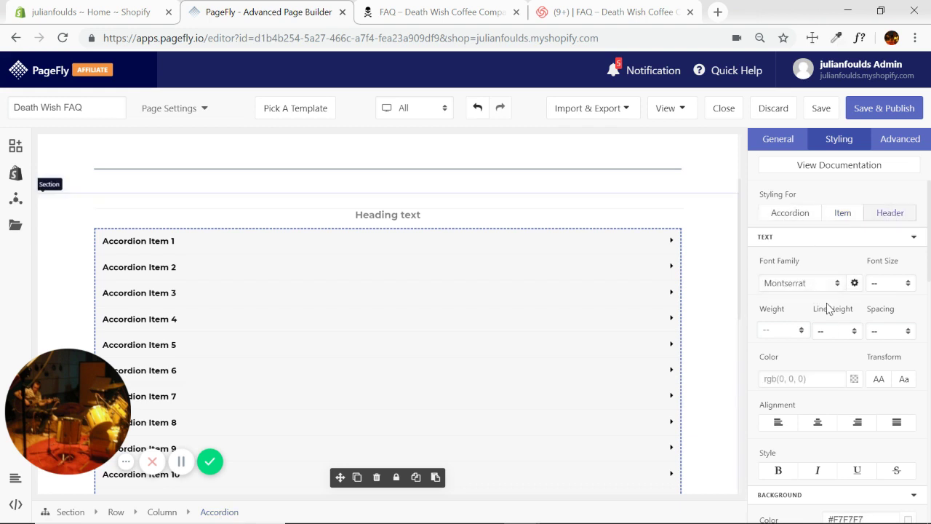
{"action": "scroll", "coordinate": [866, 248], "scroll_direction": "down", "scroll_amount": 3}
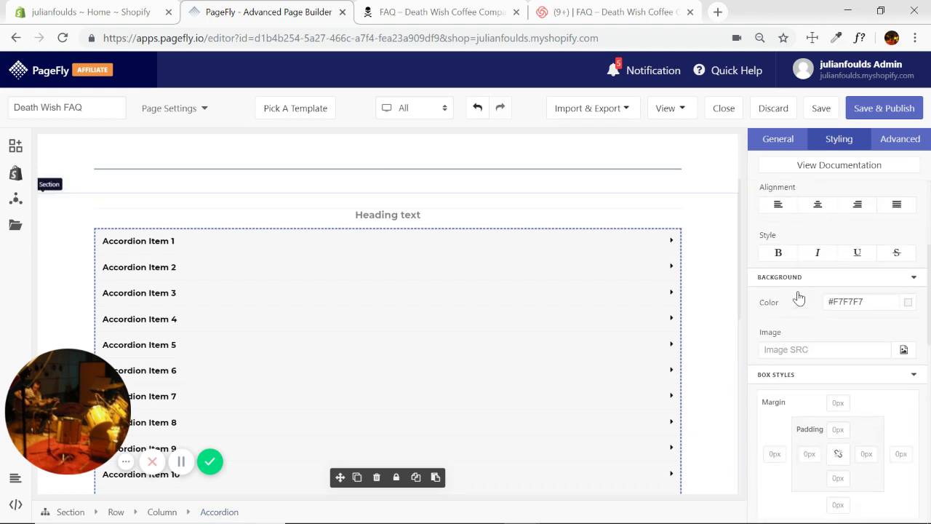
Try white (#FFFFFF) as the first accordion's Header background colour, and put it back to #F7F7F7.
{"action": "left_click", "coordinate": [907, 304]}
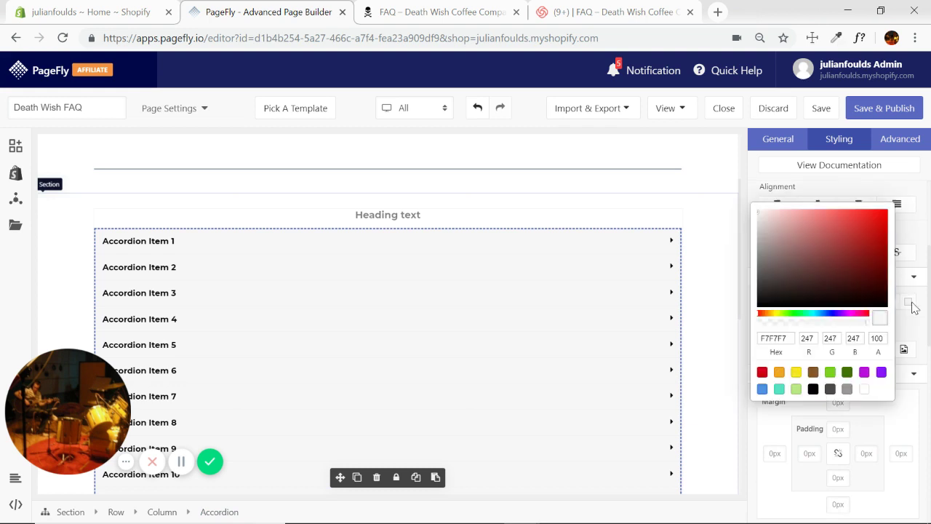
{"action": "left_click", "coordinate": [864, 389]}
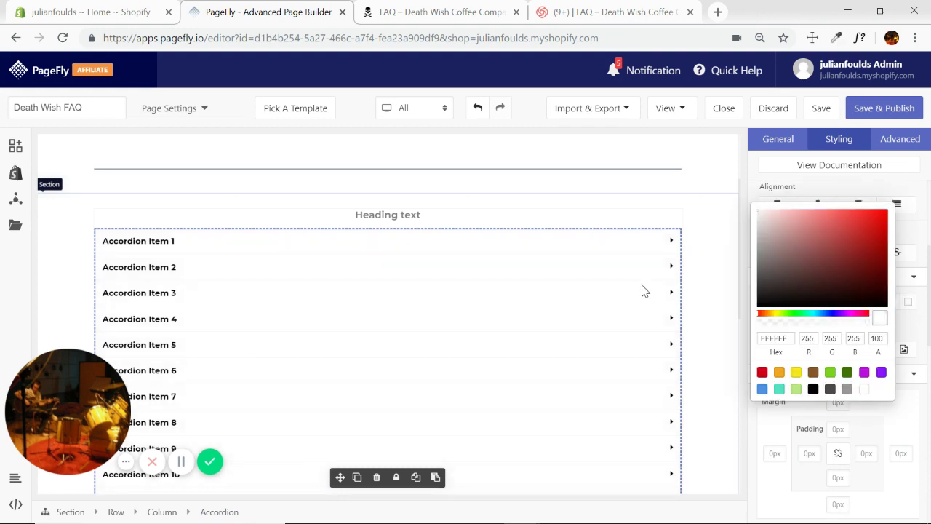
{"action": "left_click", "coordinate": [916, 328]}
{"action": "triple_click", "coordinate": [865, 301]}
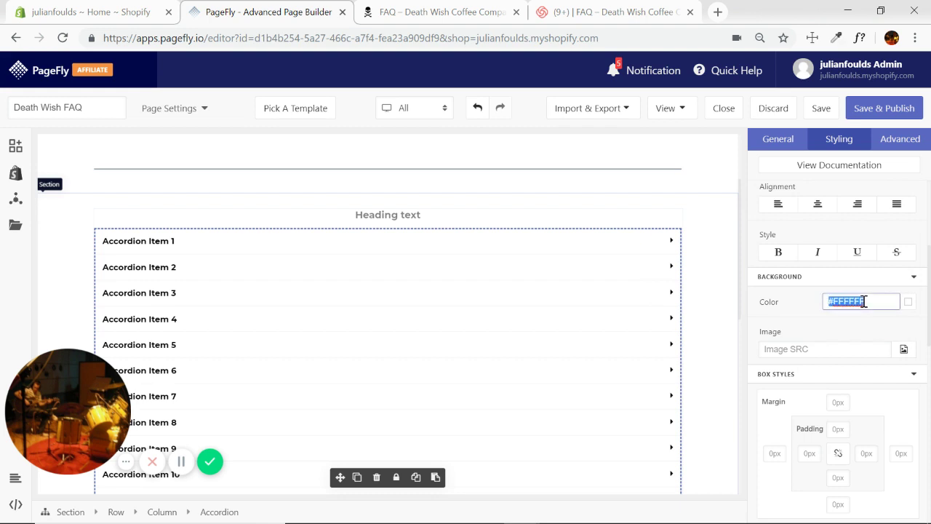
{"action": "key", "text": "ctrl+v"}
{"action": "left_click", "coordinate": [714, 274]}
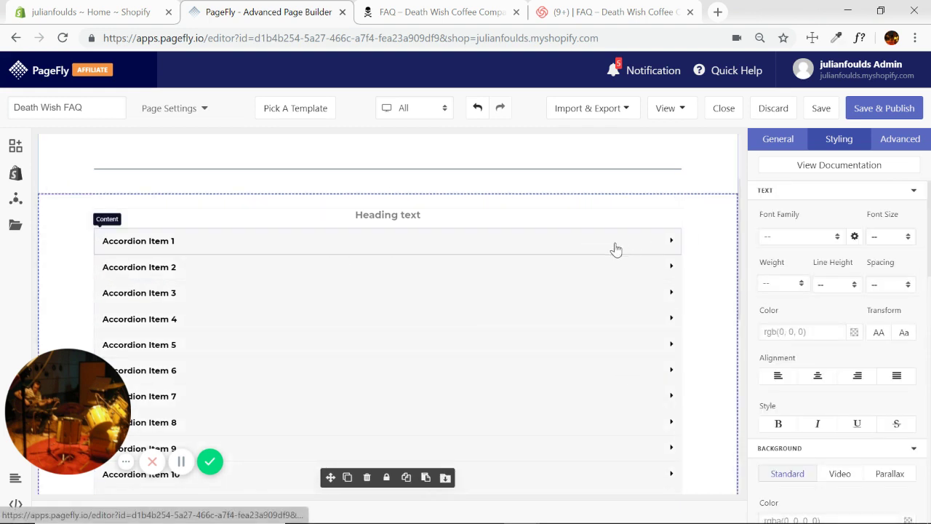
Expand Accordion Item 6 and check the accordion's Header and Item styling for what sets the background colours.
{"action": "left_click", "coordinate": [281, 370]}
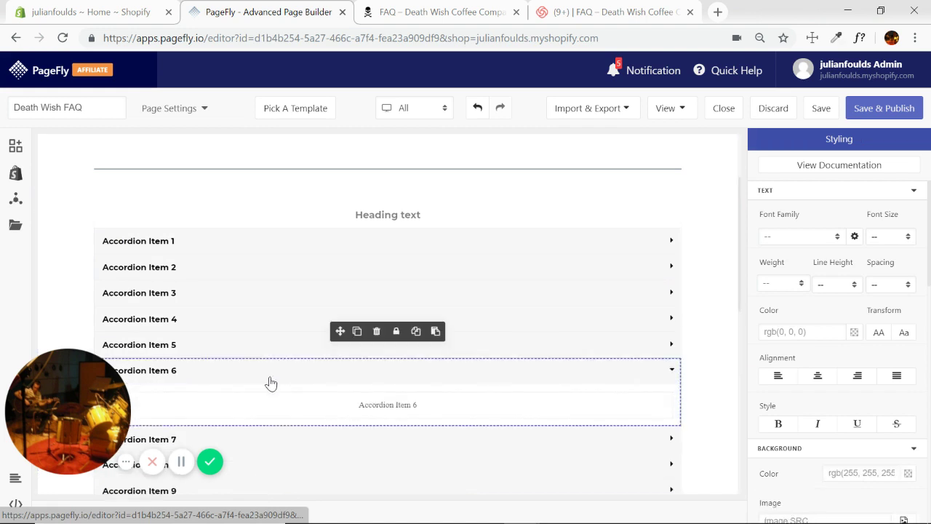
{"action": "left_click", "coordinate": [228, 510]}
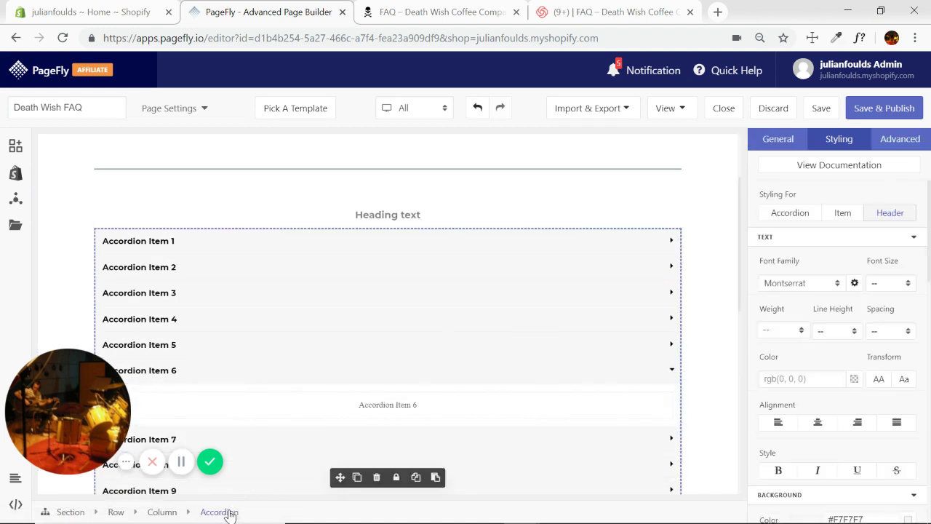
{"action": "left_click", "coordinate": [891, 215]}
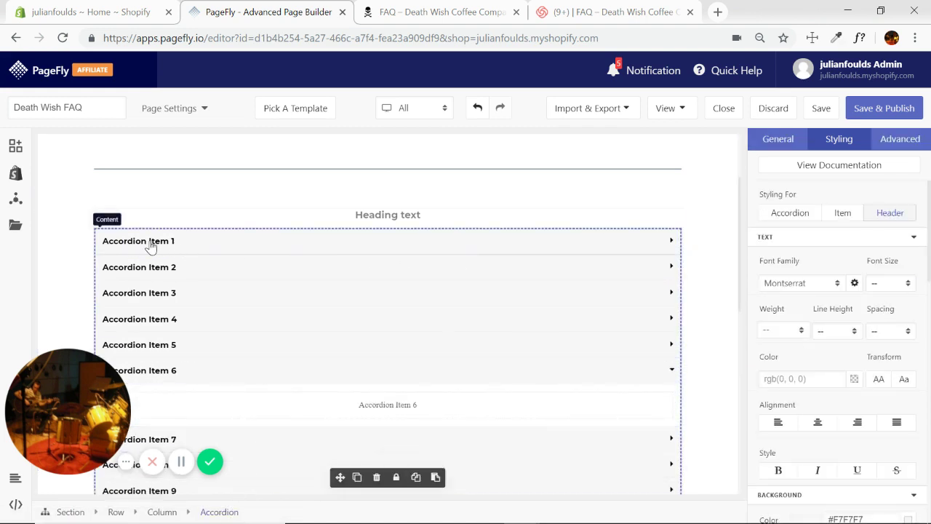
{"action": "scroll", "coordinate": [869, 247], "scroll_direction": "down", "scroll_amount": 3}
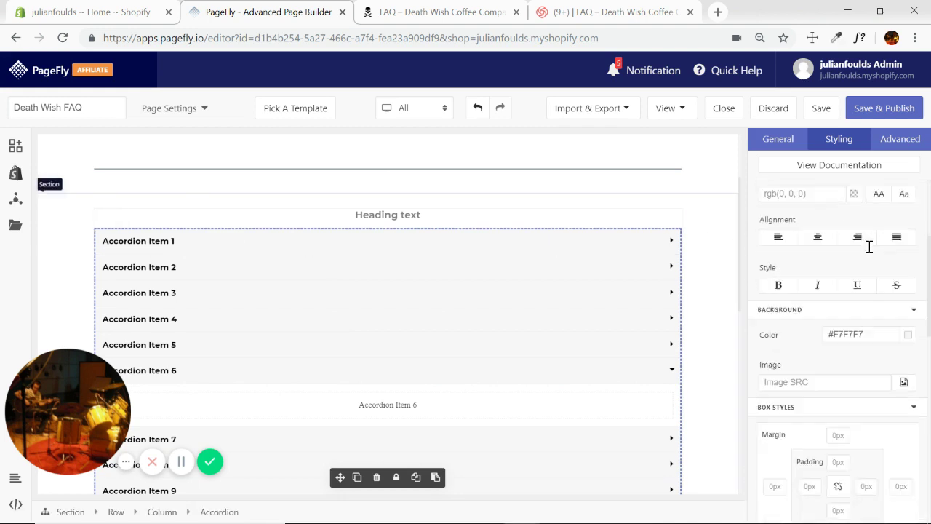
{"action": "scroll", "coordinate": [868, 247], "scroll_direction": "down", "scroll_amount": 1}
{"action": "scroll", "coordinate": [841, 235], "scroll_direction": "up", "scroll_amount": 2}
{"action": "scroll", "coordinate": [869, 307], "scroll_direction": "down", "scroll_amount": 2}
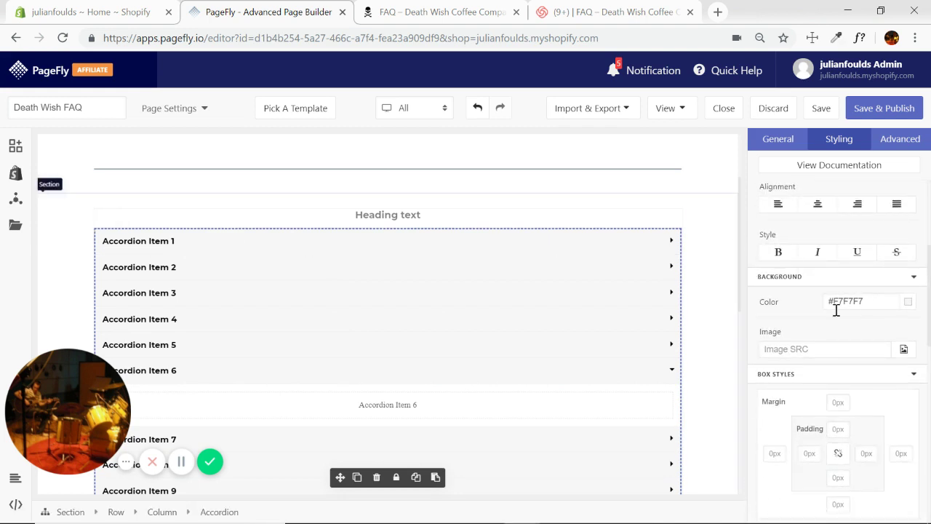
{"action": "scroll", "coordinate": [837, 328], "scroll_direction": "up", "scroll_amount": 3}
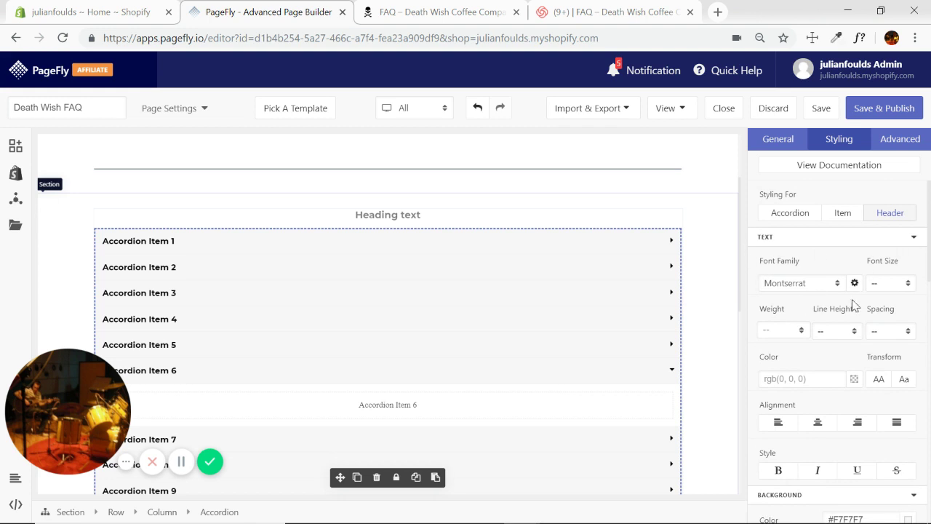
{"action": "left_click", "coordinate": [841, 216]}
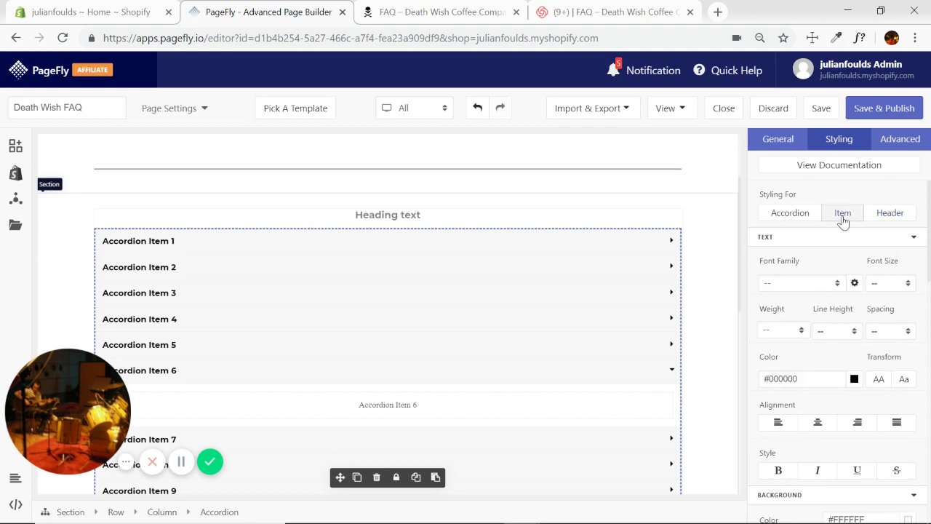
Set the content background colour of Accordion Item 1 to white (#FFFFFF) and collapse the item.
{"action": "left_click", "coordinate": [670, 244]}
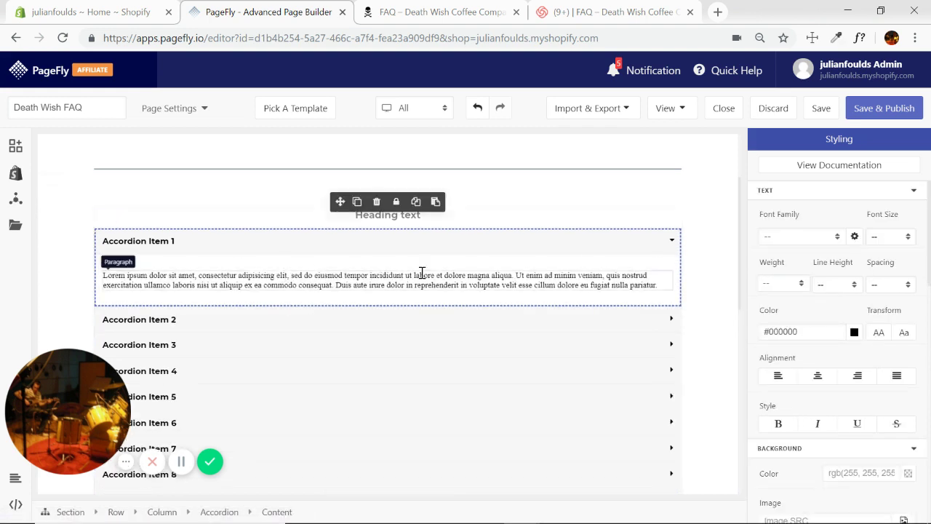
{"action": "scroll", "coordinate": [837, 309], "scroll_direction": "down", "scroll_amount": 2}
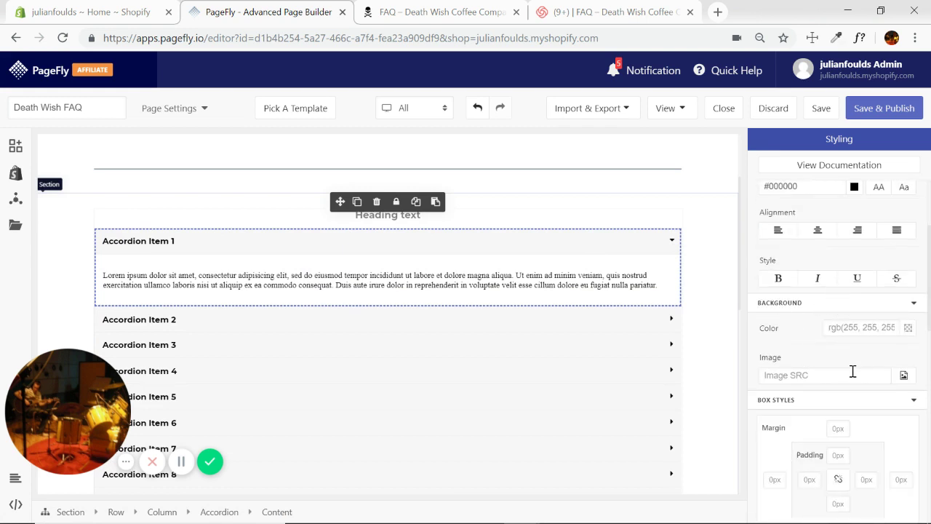
{"action": "left_click", "coordinate": [907, 328]}
{"action": "left_click", "coordinate": [864, 416]}
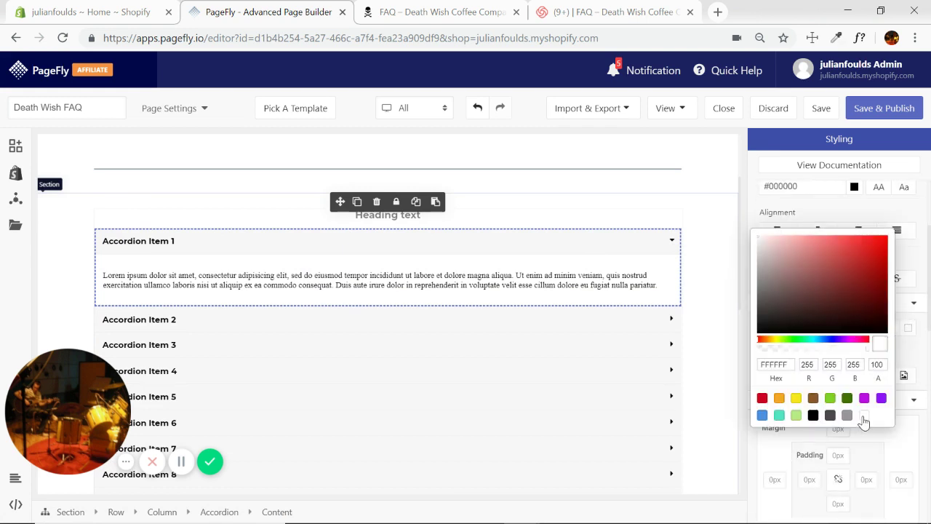
{"action": "left_click", "coordinate": [705, 249]}
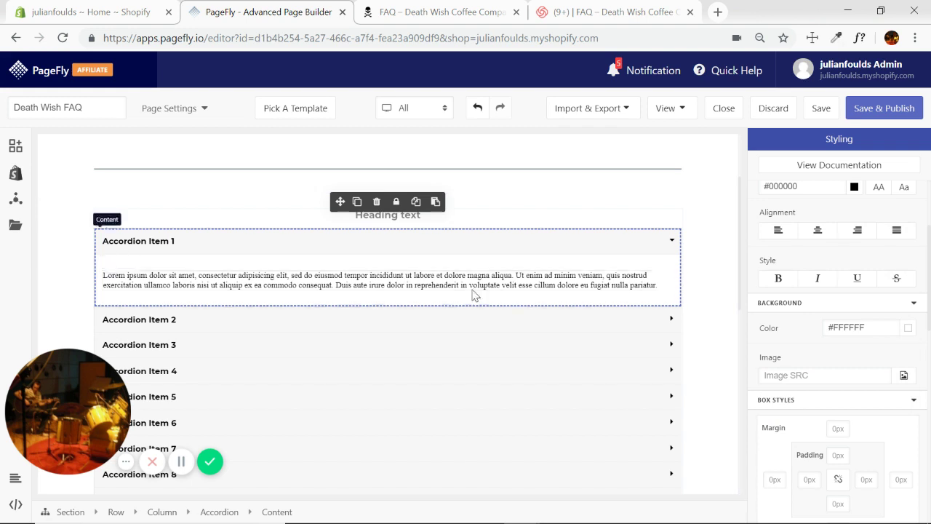
{"action": "left_click", "coordinate": [668, 247]}
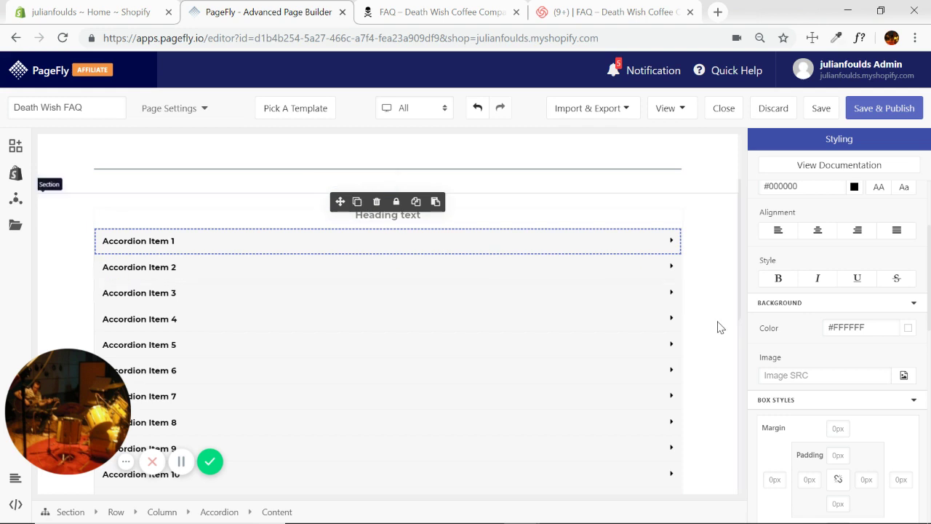
Delete the section below the first accordion that holds a heading and the two-item accordion.
{"action": "scroll", "coordinate": [717, 324], "scroll_direction": "down", "scroll_amount": 5}
{"action": "scroll", "coordinate": [715, 321], "scroll_direction": "up", "scroll_amount": 1}
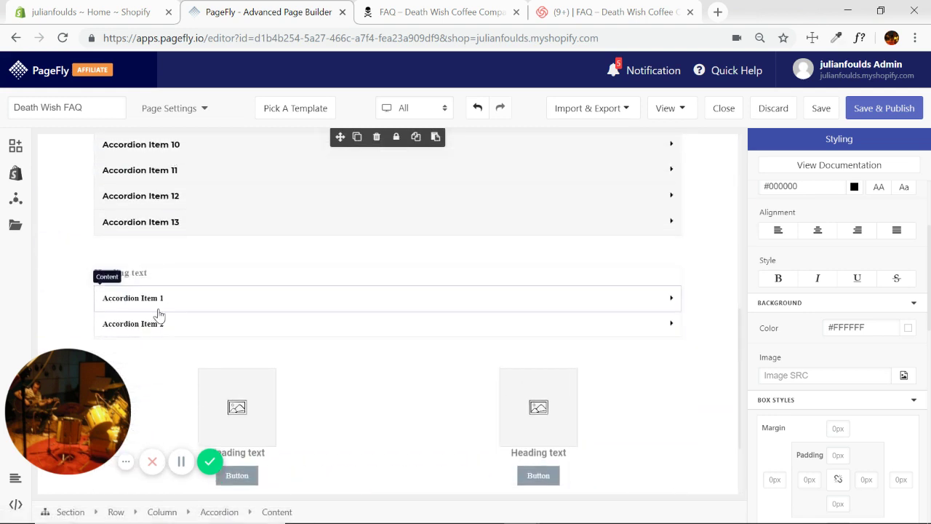
{"action": "left_click", "coordinate": [713, 308]}
{"action": "left_click", "coordinate": [367, 227]}
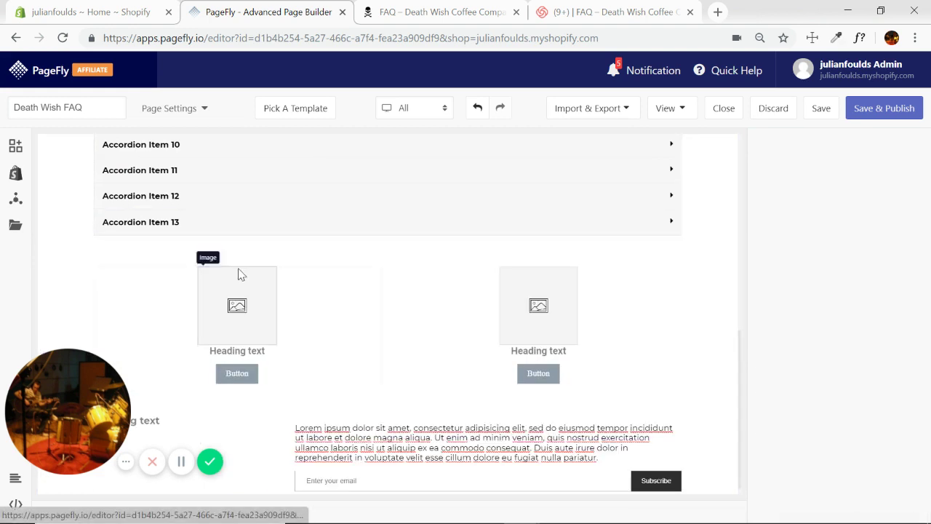
Replace the page's top heading with the reference page's title "FAQ" and set its tag to Heading 1.
{"action": "scroll", "coordinate": [572, 316], "scroll_direction": "up", "scroll_amount": 6}
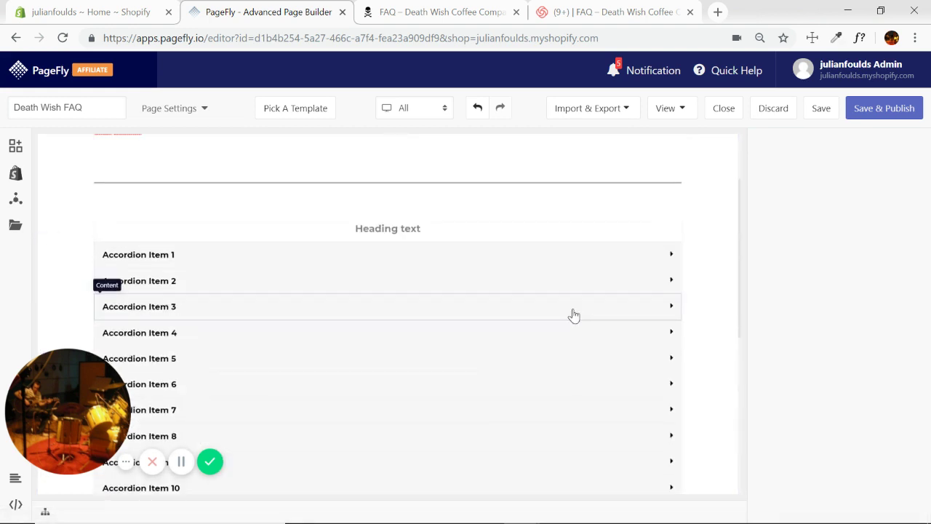
{"action": "left_click", "coordinate": [398, 155]}
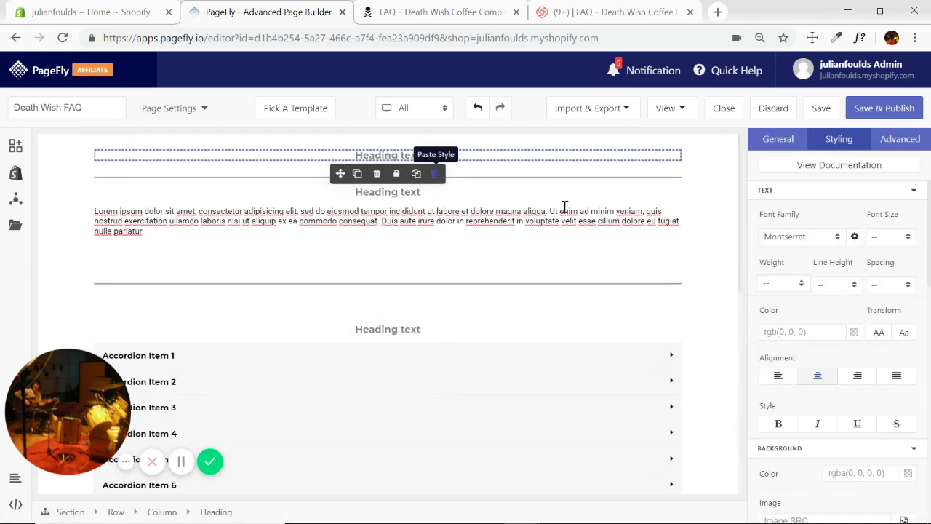
{"action": "left_click", "coordinate": [442, 12]}
{"action": "scroll", "coordinate": [518, 220], "scroll_direction": "up", "scroll_amount": 5}
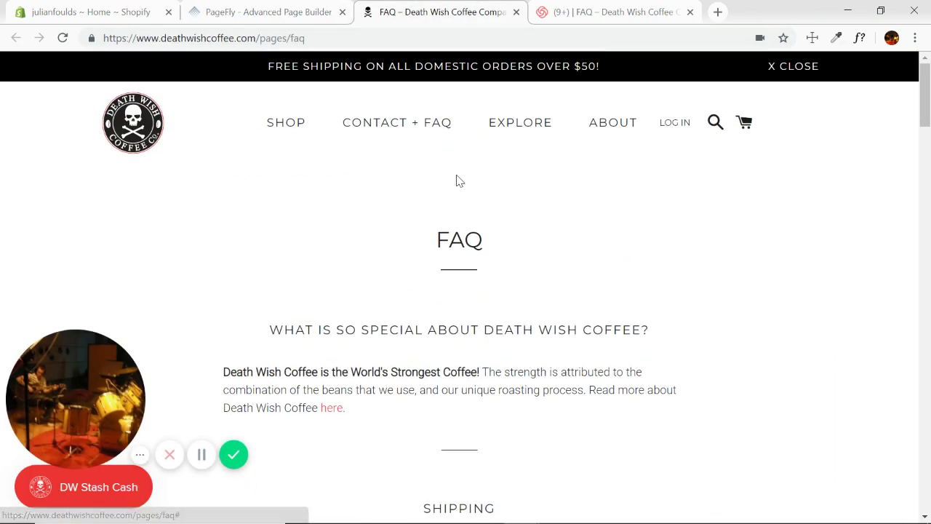
{"action": "double_click", "coordinate": [458, 242]}
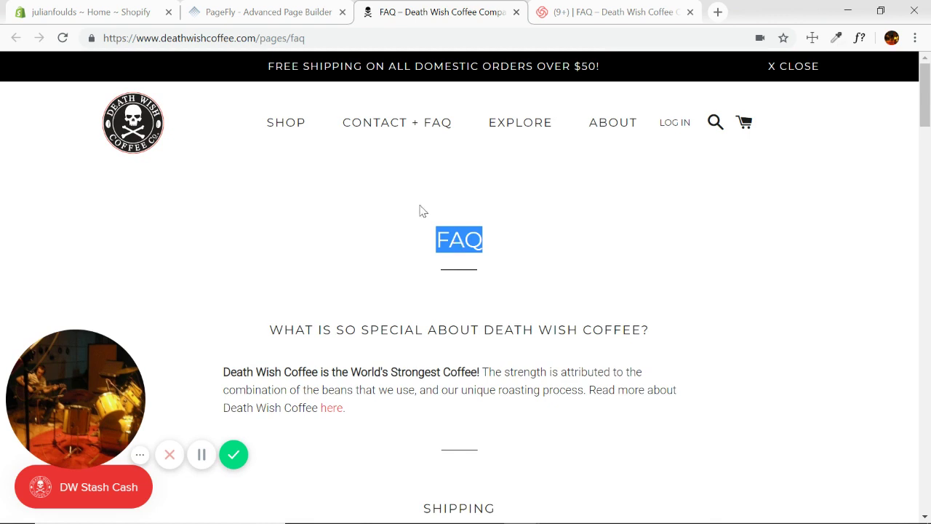
{"action": "left_click", "coordinate": [276, 11]}
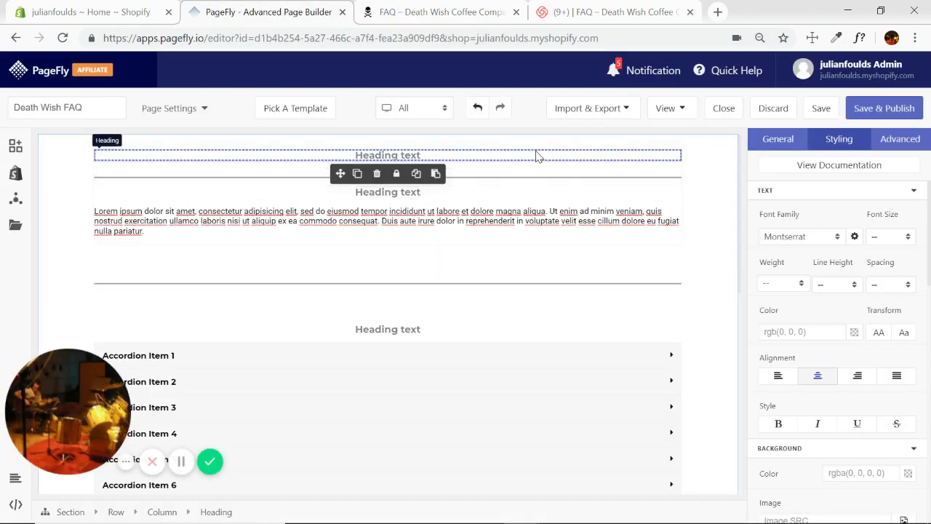
{"action": "left_click", "coordinate": [779, 139]}
{"action": "type", "text": "FAQ"}
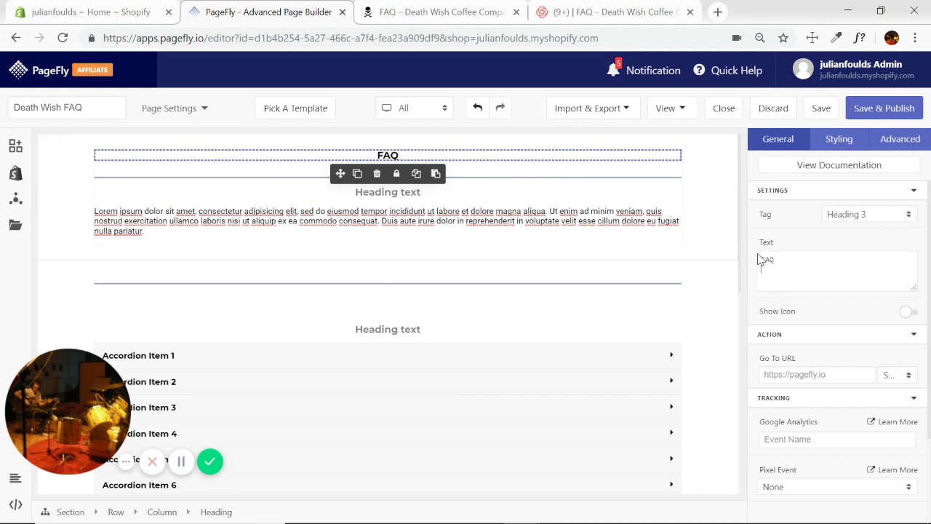
{"action": "left_click", "coordinate": [905, 214]}
{"action": "left_click", "coordinate": [857, 237]}
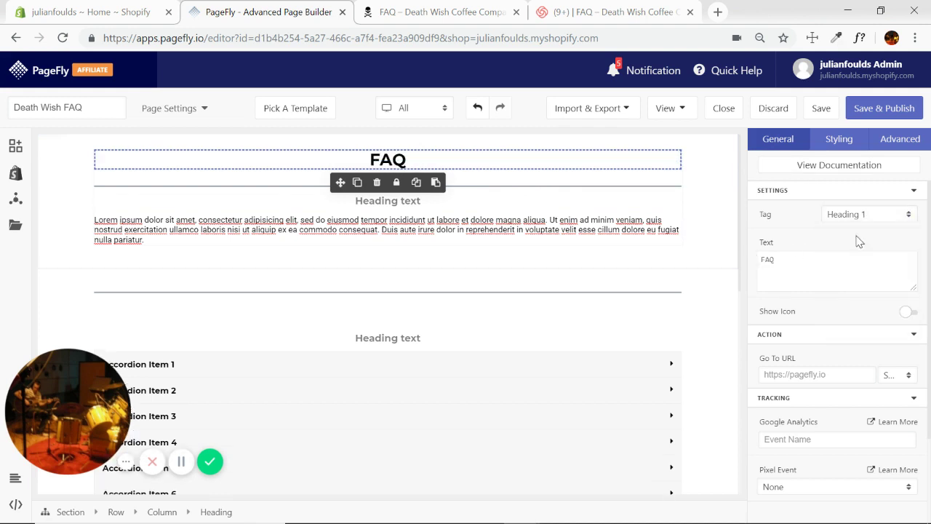
Shorten the divider under the FAQ heading like the reference page's line by setting its left and right padding to 45%.
{"action": "left_click", "coordinate": [490, 190]}
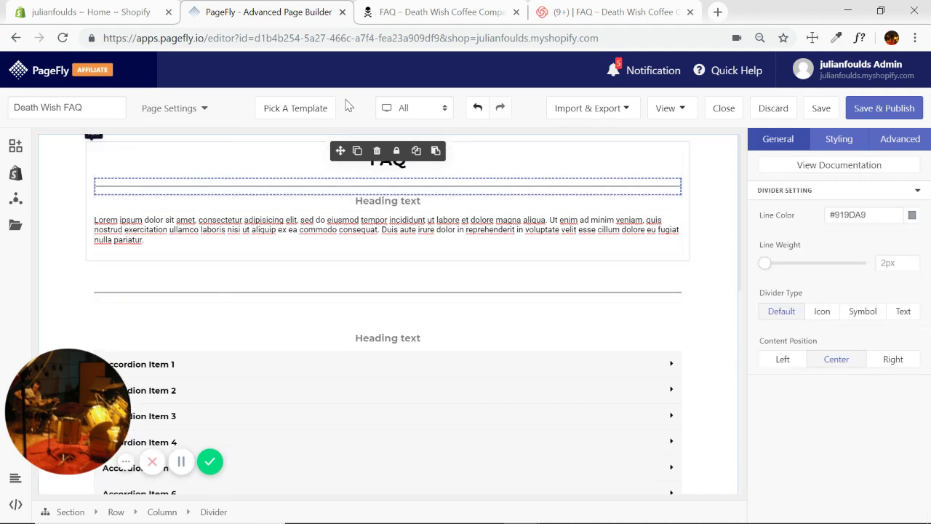
{"action": "left_click", "coordinate": [440, 13]}
{"action": "left_click_drag", "start_coordinate": [458, 240], "coordinate": [449, 276]}
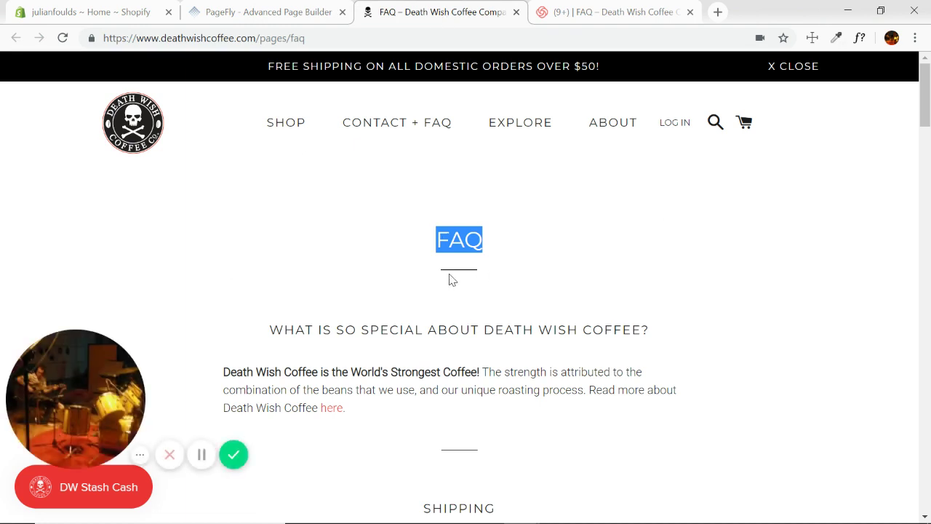
{"action": "left_click", "coordinate": [299, 12]}
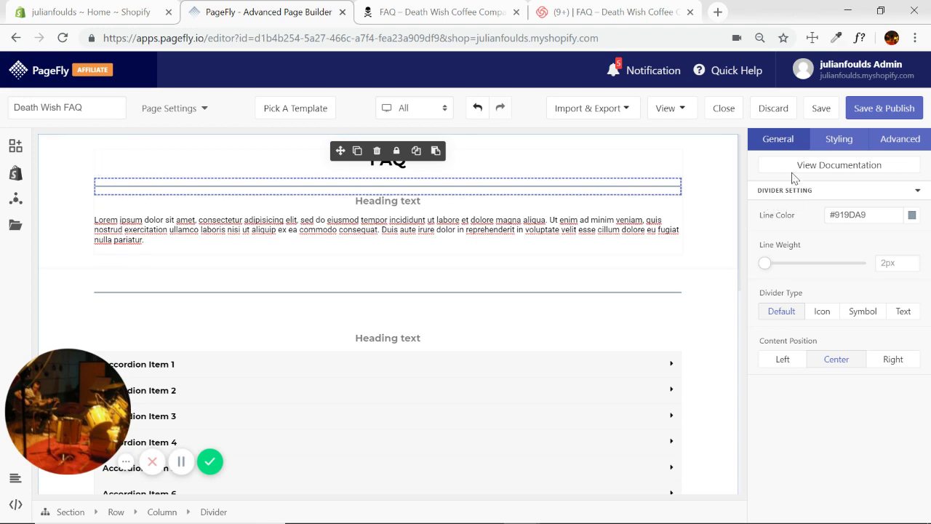
{"action": "left_click", "coordinate": [838, 140]}
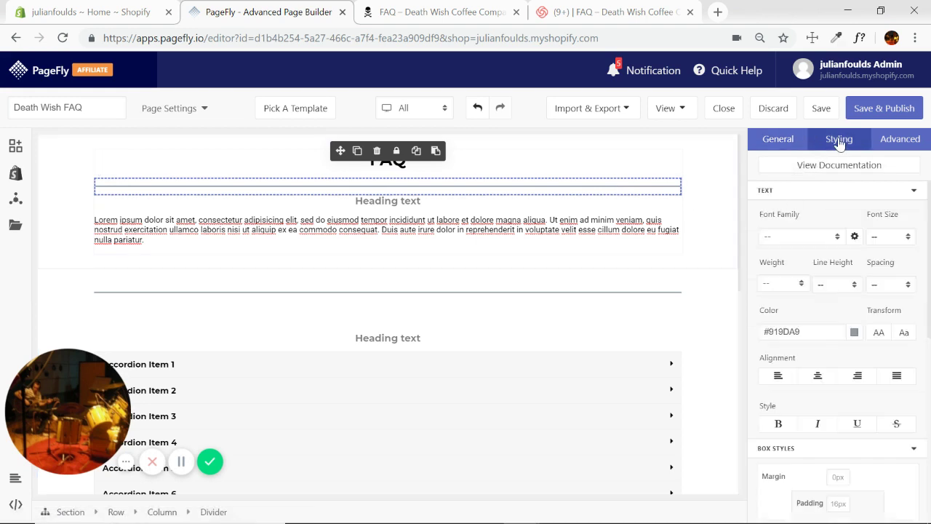
{"action": "left_click", "coordinate": [913, 193]}
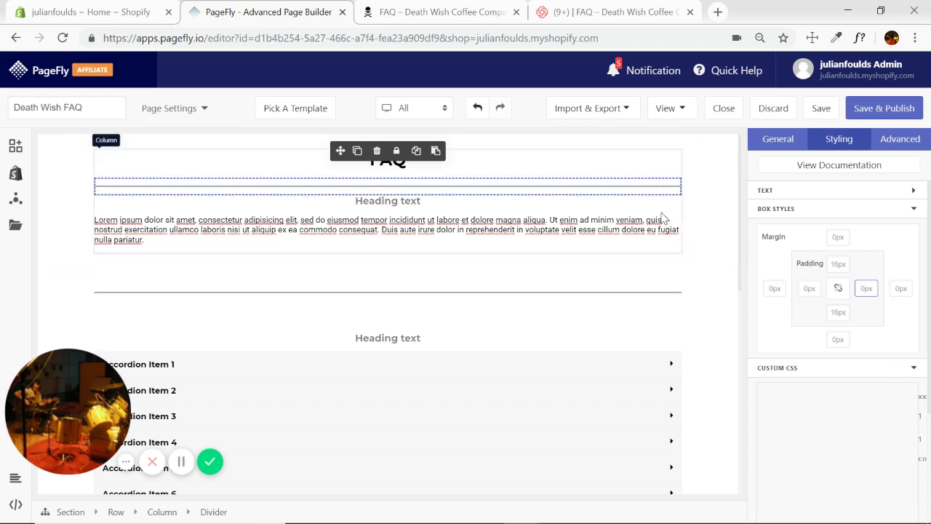
{"action": "type", "text": "%"}
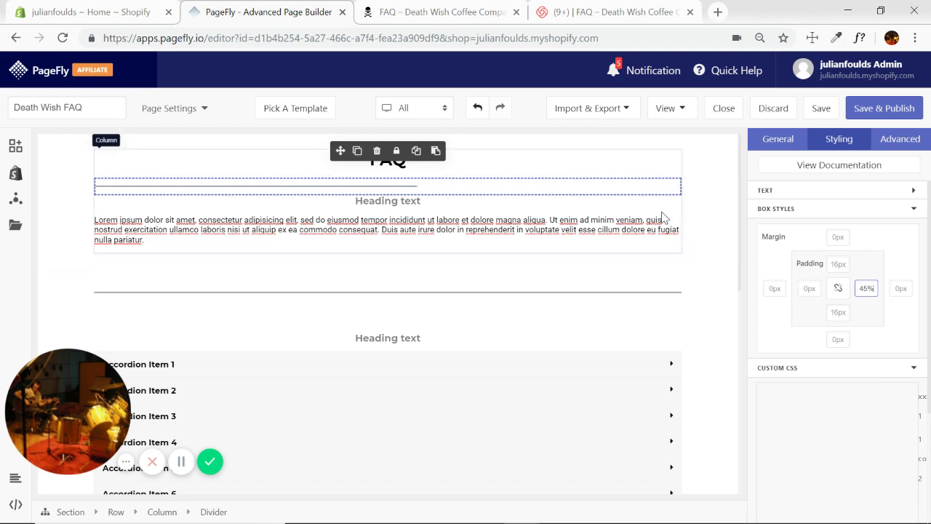
{"action": "left_click", "coordinate": [810, 289]}
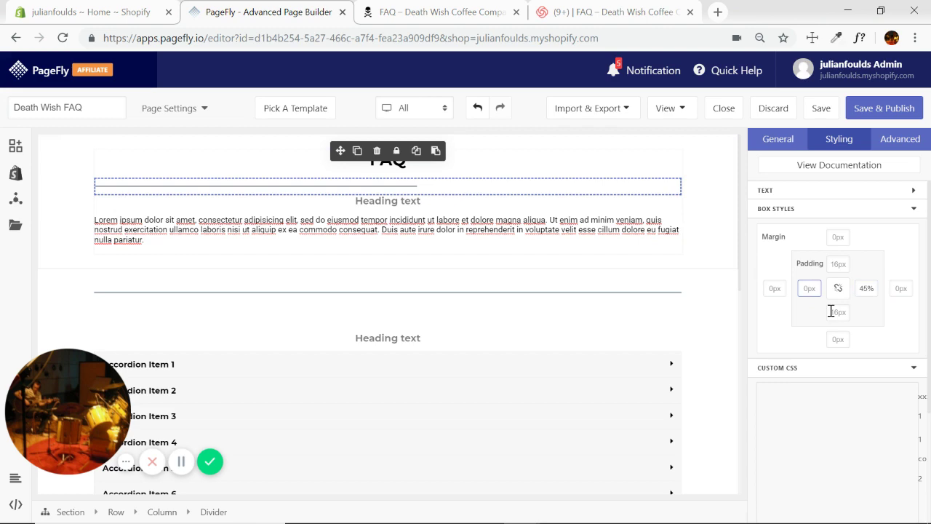
{"action": "type", "text": "45%"}
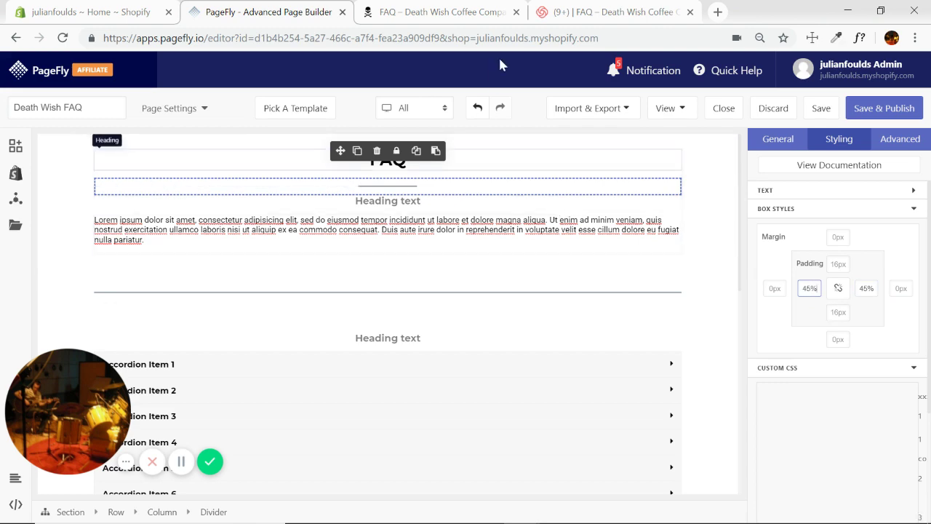
Shorten the divider under the FAQ heading by setting its left and right padding to 48%, and compare it with the reference page.
{"action": "left_click", "coordinate": [471, 20]}
{"action": "left_click", "coordinate": [298, 13]}
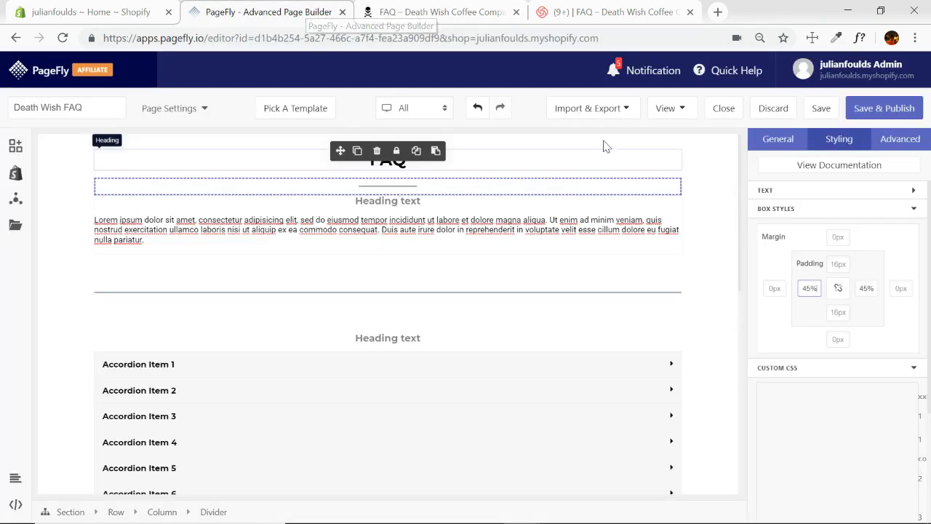
{"action": "key", "text": "Left"}
{"action": "key", "text": "BackSpace"}
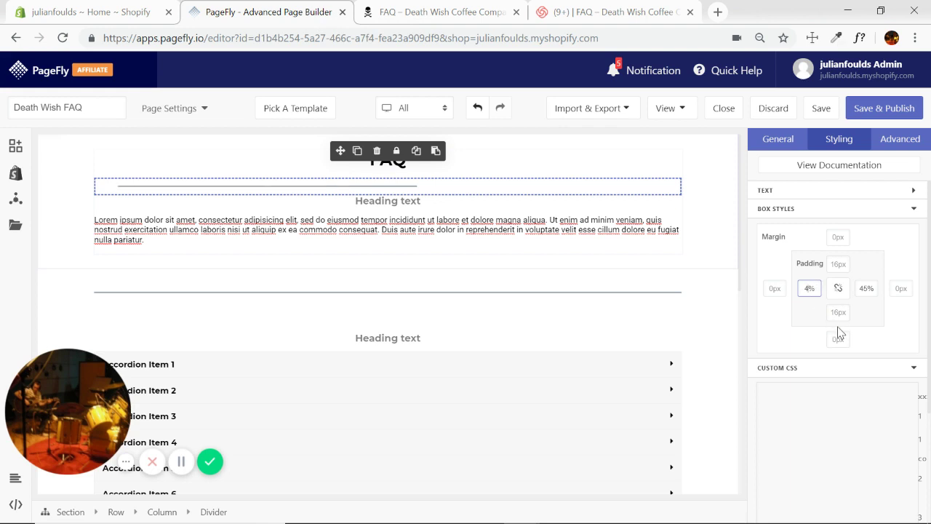
{"action": "type", "text": "7"}
{"action": "type", "text": "8"}
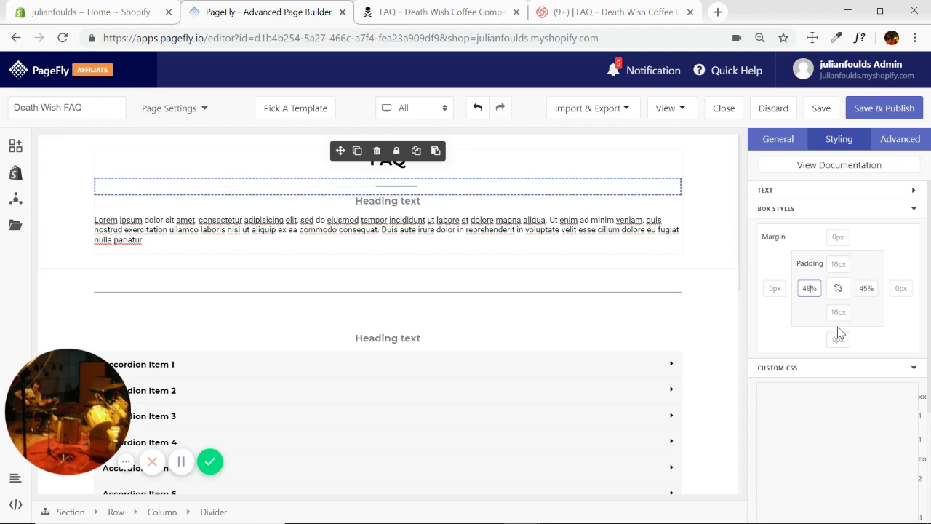
{"action": "left_click", "coordinate": [866, 288]}
{"action": "key", "text": "BackSpace"}
{"action": "type", "text": "8"}
{"action": "left_click", "coordinate": [697, 248]}
{"action": "left_click", "coordinate": [427, 13]}
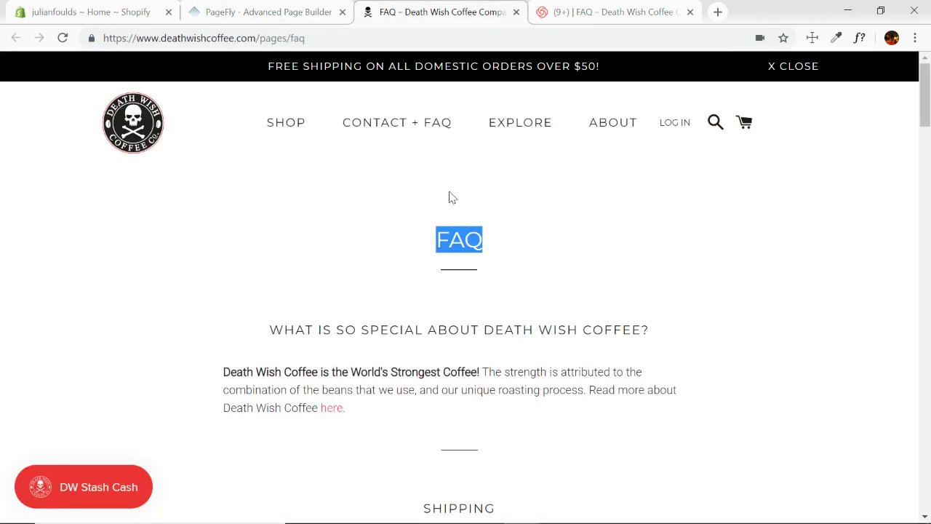
{"action": "left_click", "coordinate": [308, 13]}
Set the right and left padding of the second divider, above the accordion section's heading, to 48%.
{"action": "left_click", "coordinate": [407, 191]}
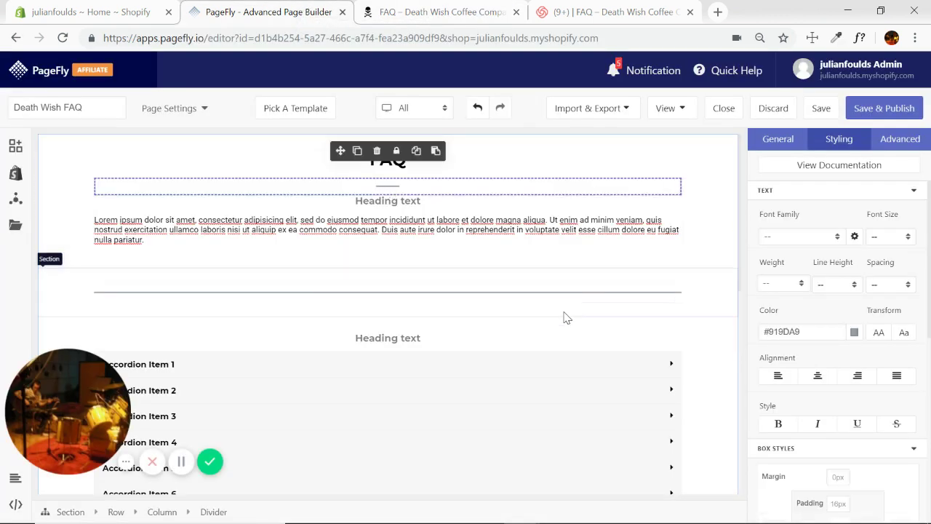
{"action": "left_click", "coordinate": [444, 295]}
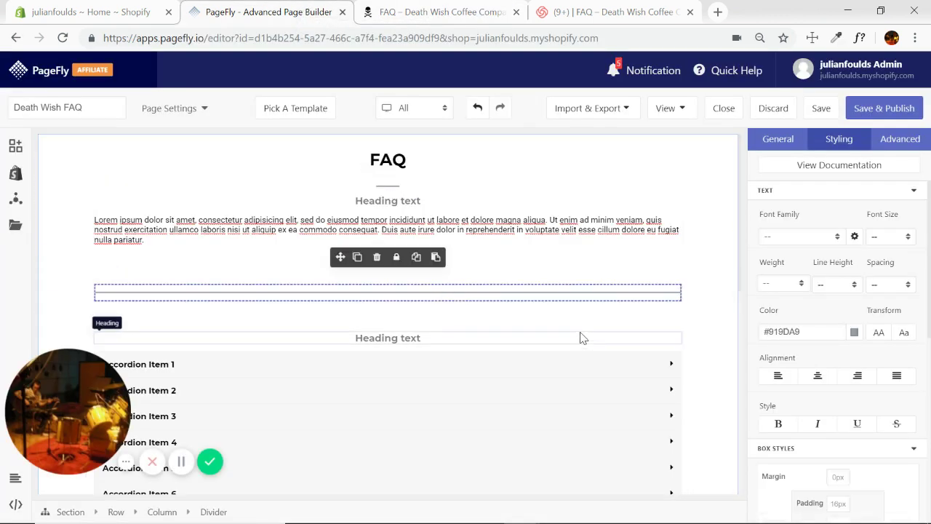
{"action": "left_click", "coordinate": [912, 191]}
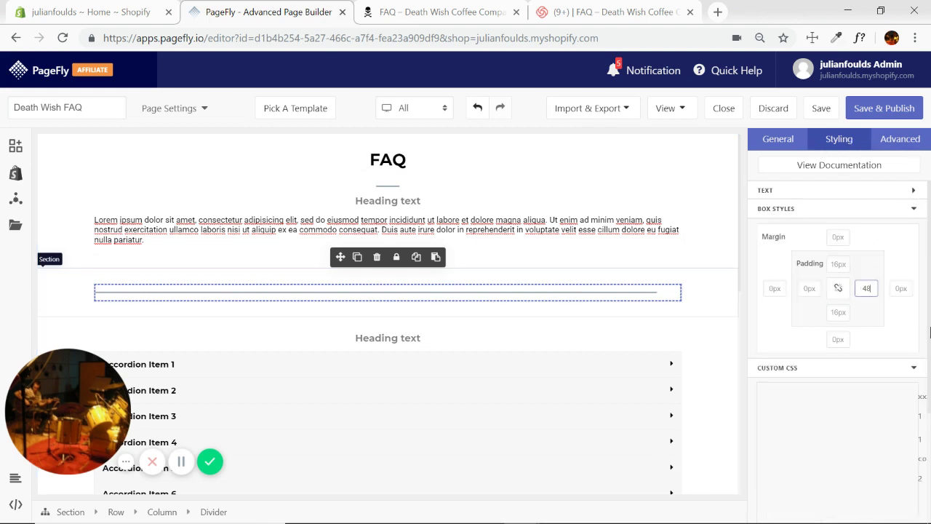
{"action": "type", "text": "%"}
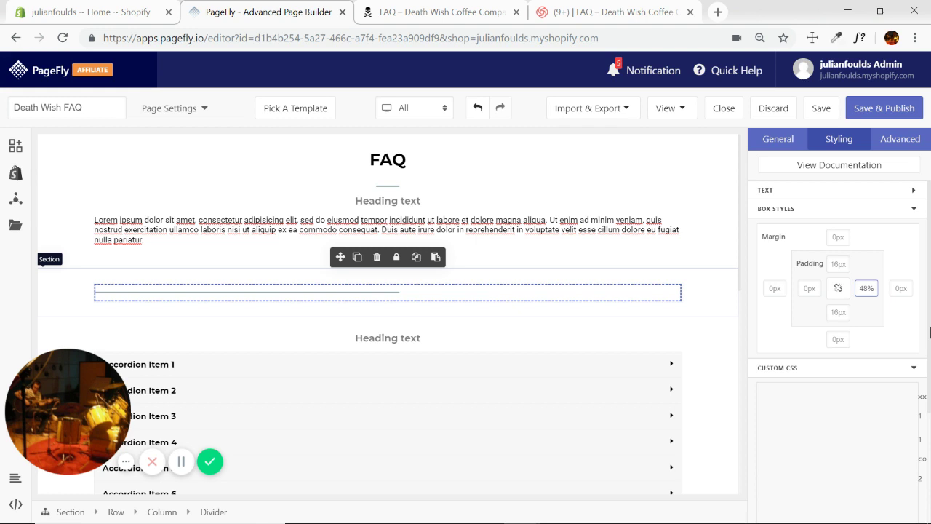
{"action": "left_click", "coordinate": [809, 289]}
{"action": "type", "text": "48%"}
{"action": "left_click", "coordinate": [692, 257]}
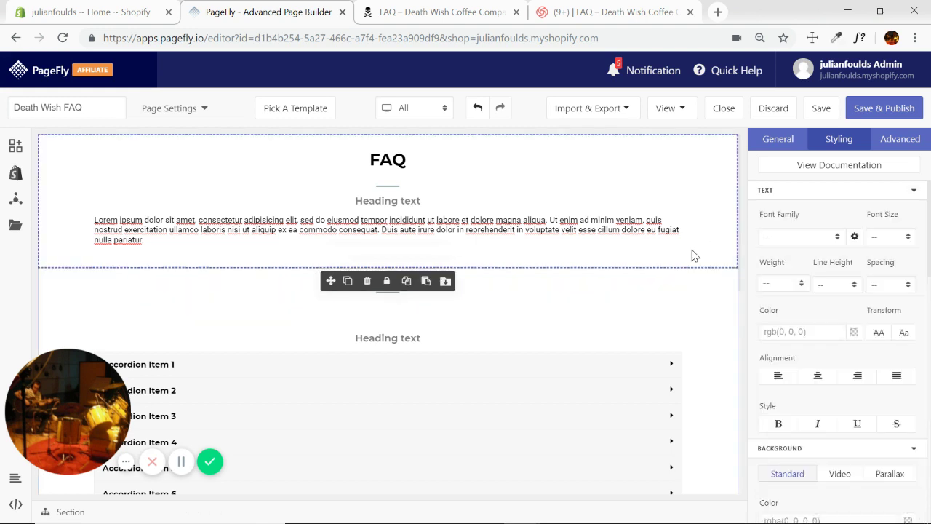
Compare the title spacing with the reference page and set the top and bottom padding of the divider under FAQ to 0.
{"action": "left_click", "coordinate": [612, 336]}
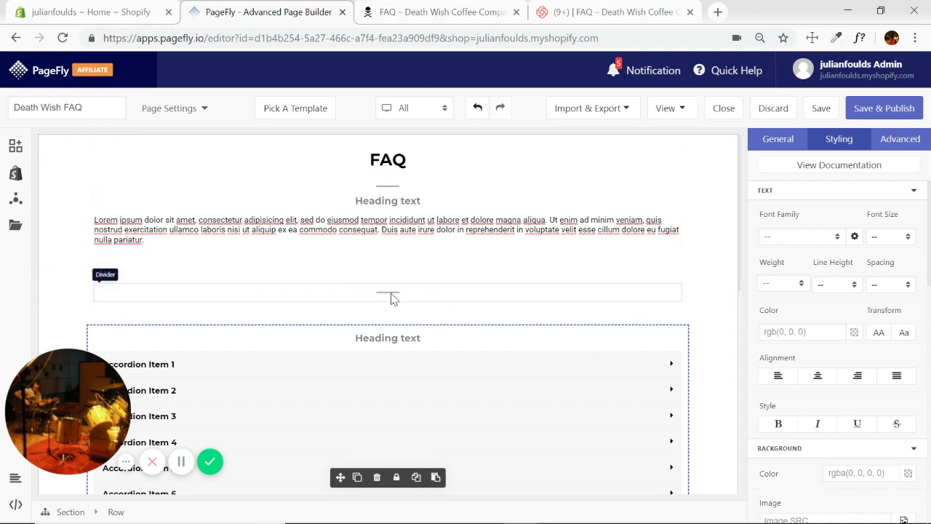
{"action": "left_click", "coordinate": [387, 188]}
{"action": "left_click", "coordinate": [430, 12]}
{"action": "mouse_move", "coordinate": [520, 122]}
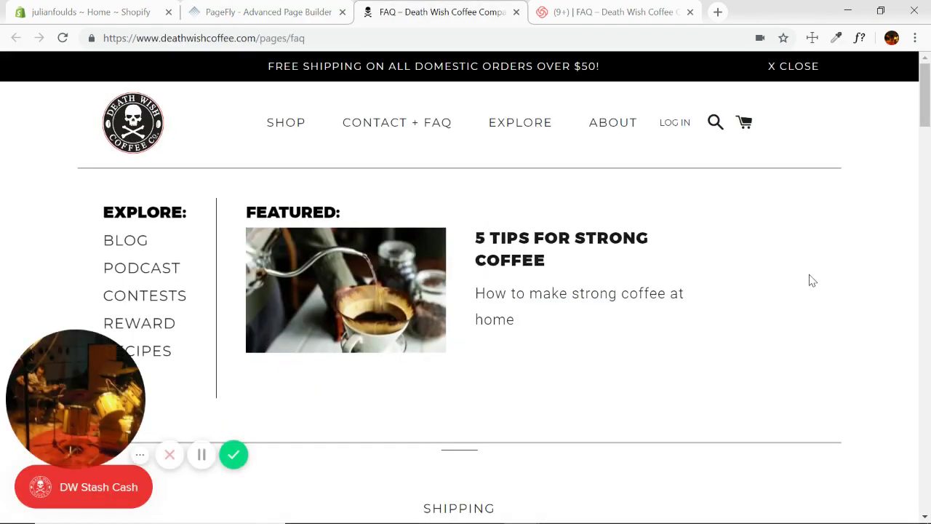
{"action": "left_click", "coordinate": [465, 276]}
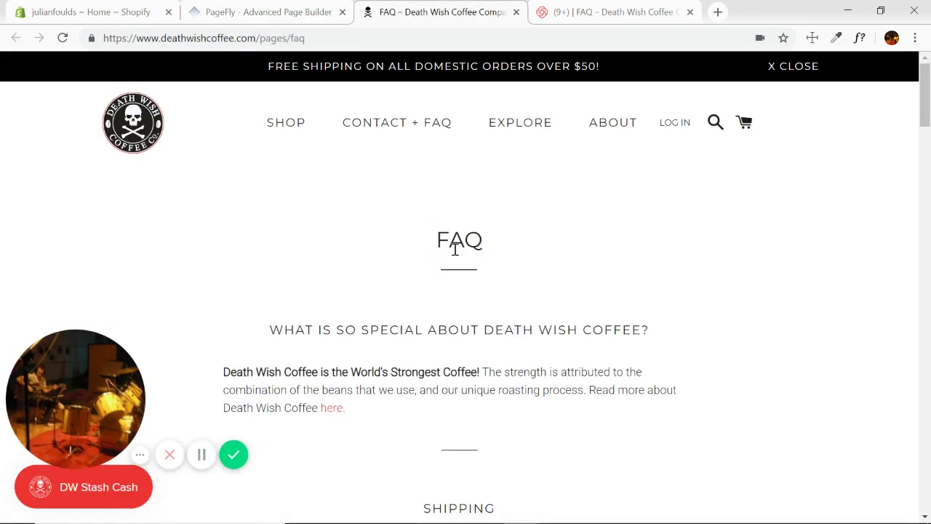
{"action": "left_click", "coordinate": [313, 11]}
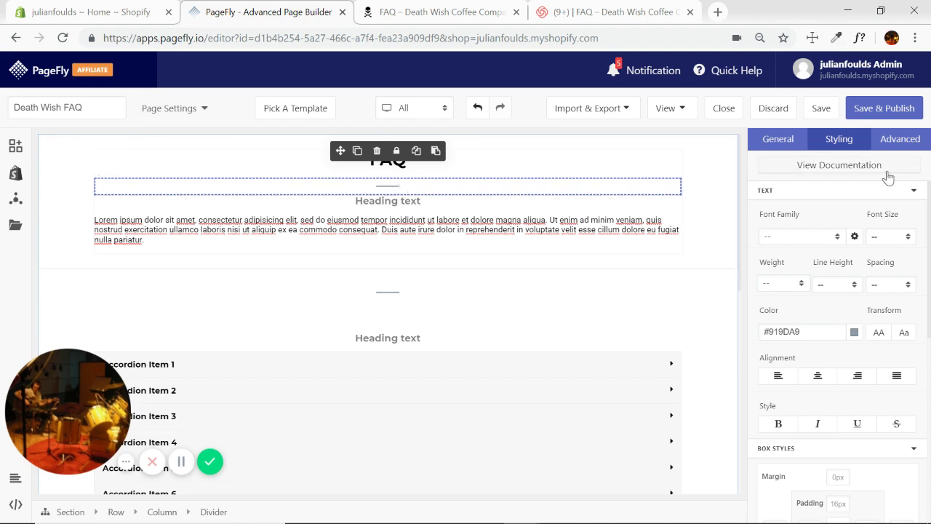
{"action": "left_click", "coordinate": [911, 191]}
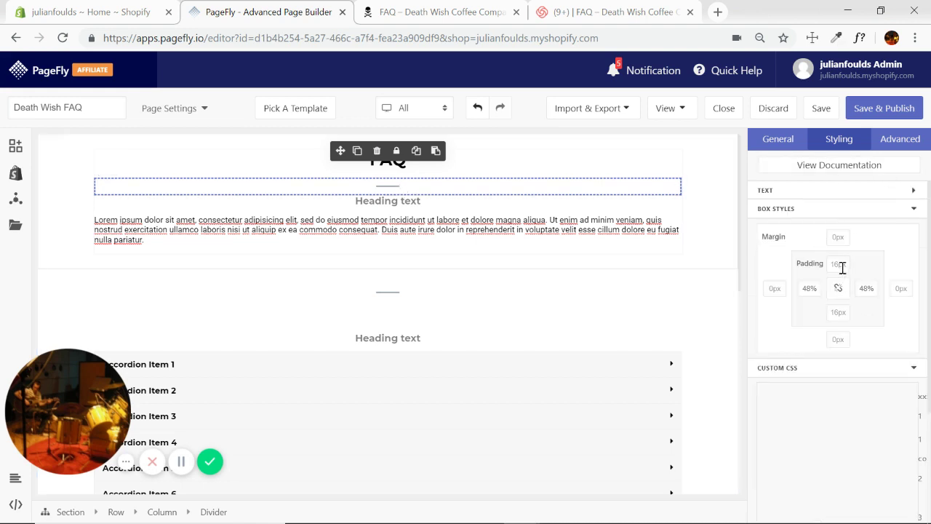
{"action": "left_click", "coordinate": [840, 265]}
{"action": "type", "text": "0"}
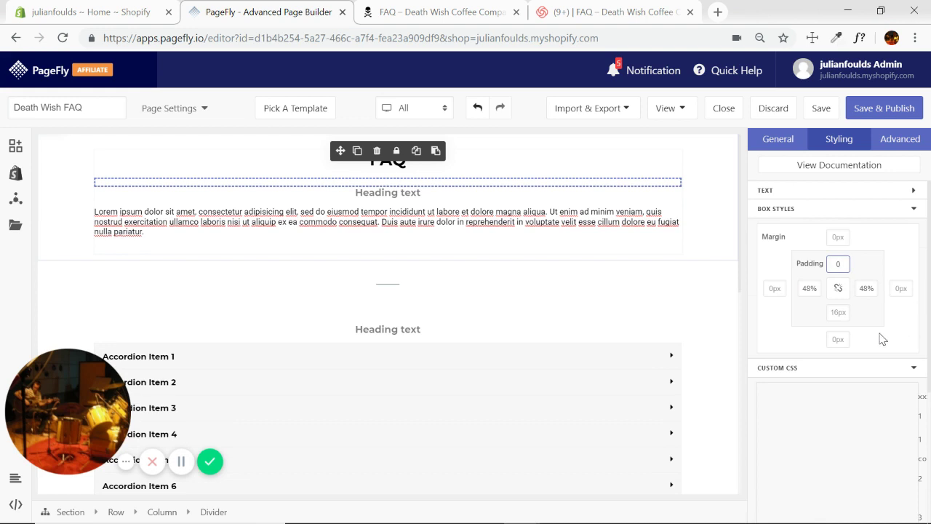
{"action": "key", "text": "Tab"}
{"action": "type", "text": "0"}
{"action": "left_click", "coordinate": [726, 235]}
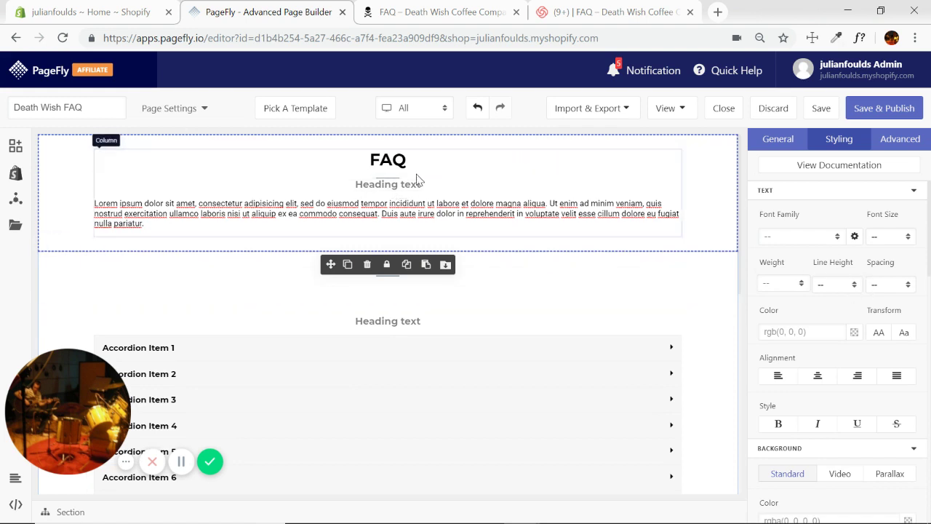
Try bottom padding values of 15px, 5% and 2% on the divider under the FAQ heading.
{"action": "left_click", "coordinate": [390, 178]}
{"action": "left_click", "coordinate": [390, 180]}
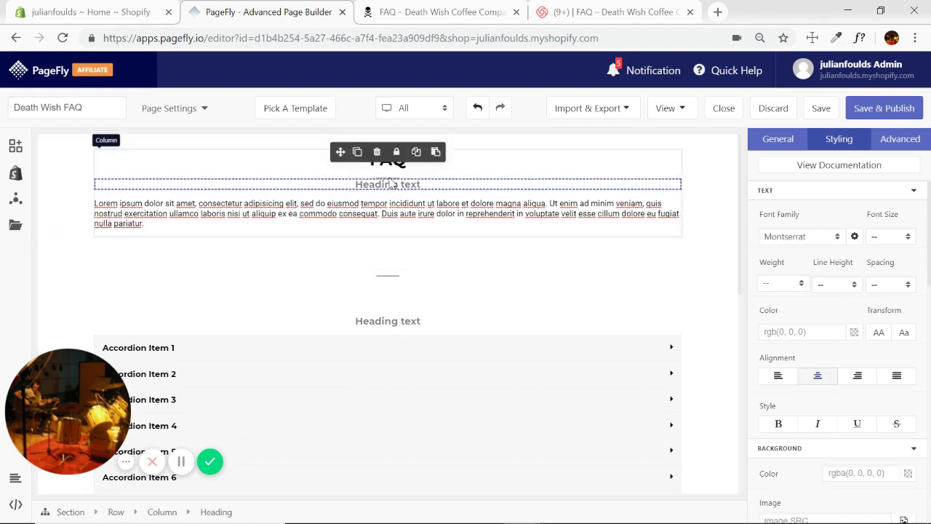
{"action": "left_click", "coordinate": [386, 178]}
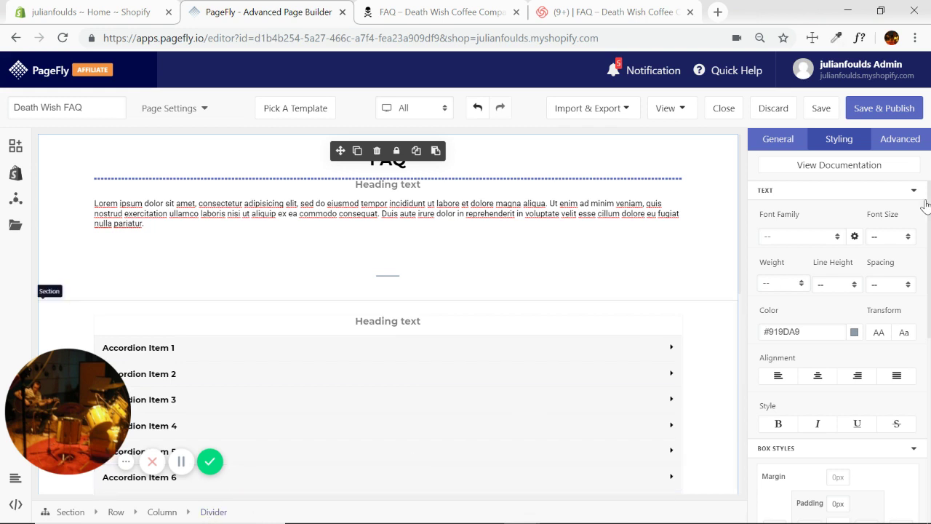
{"action": "left_click", "coordinate": [902, 192]}
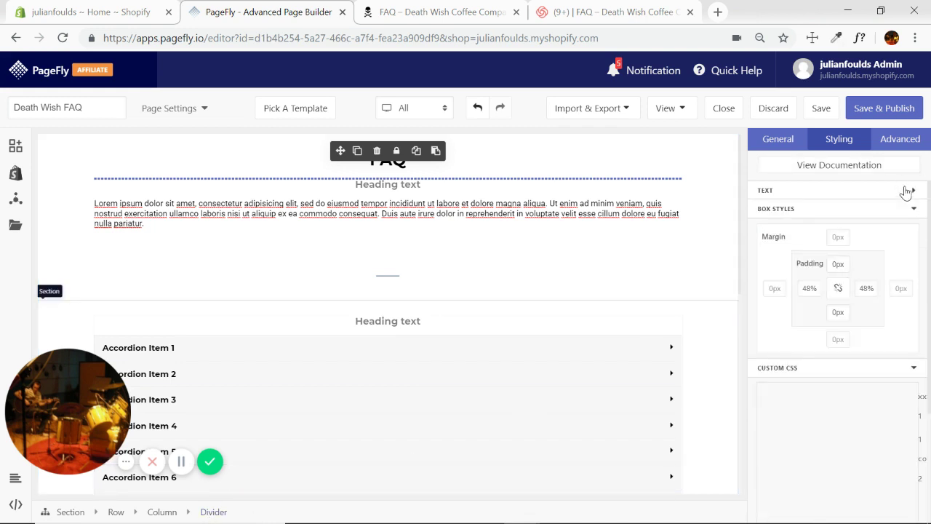
{"action": "left_click", "coordinate": [844, 313]}
{"action": "type", "text": "15"}
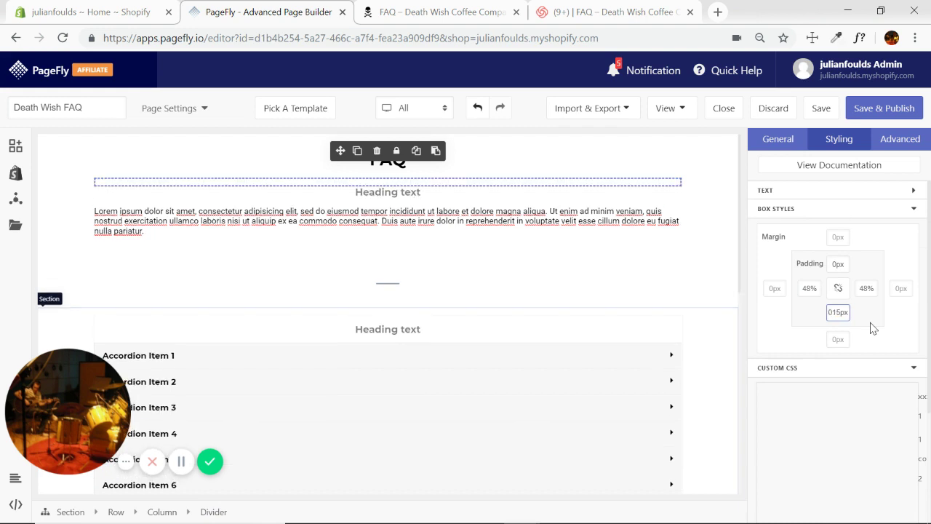
{"action": "key", "text": "BackSpace"}
{"action": "key", "text": "BackSpace"}
{"action": "key", "text": "BackSpace"}
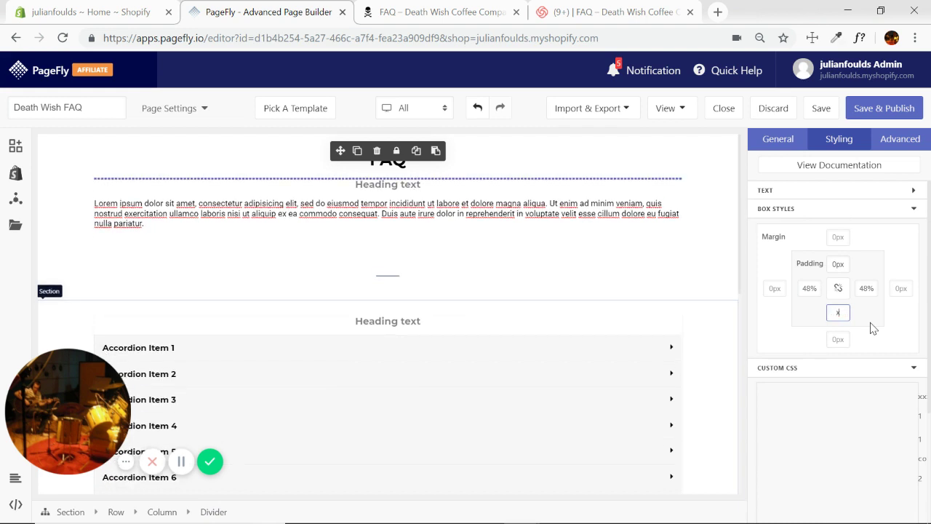
{"action": "type", "text": "5%"}
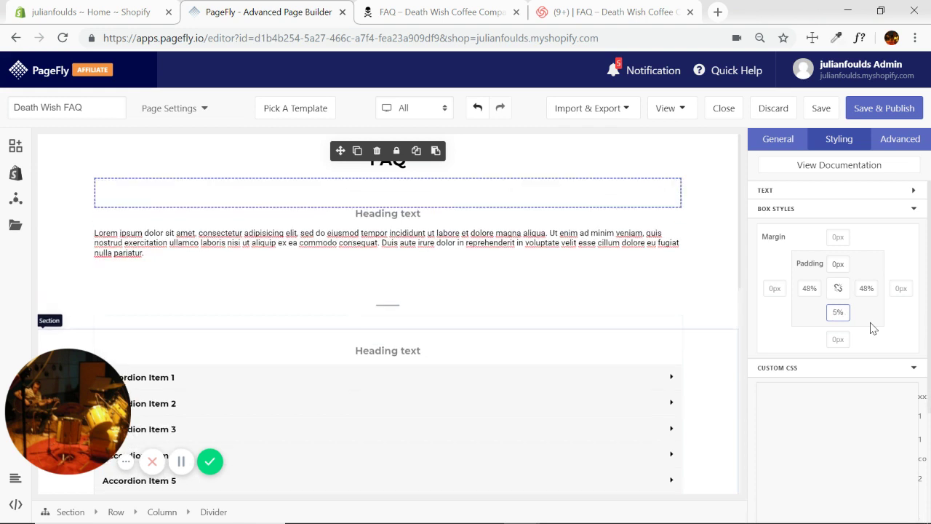
{"action": "key", "text": "BackSpace"}
{"action": "key", "text": "BackSpace"}
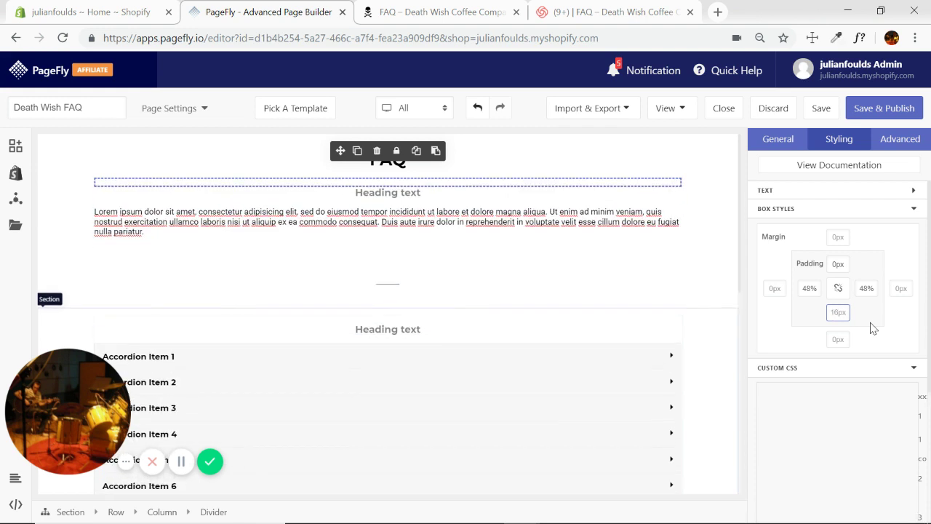
{"action": "type", "text": "2%"}
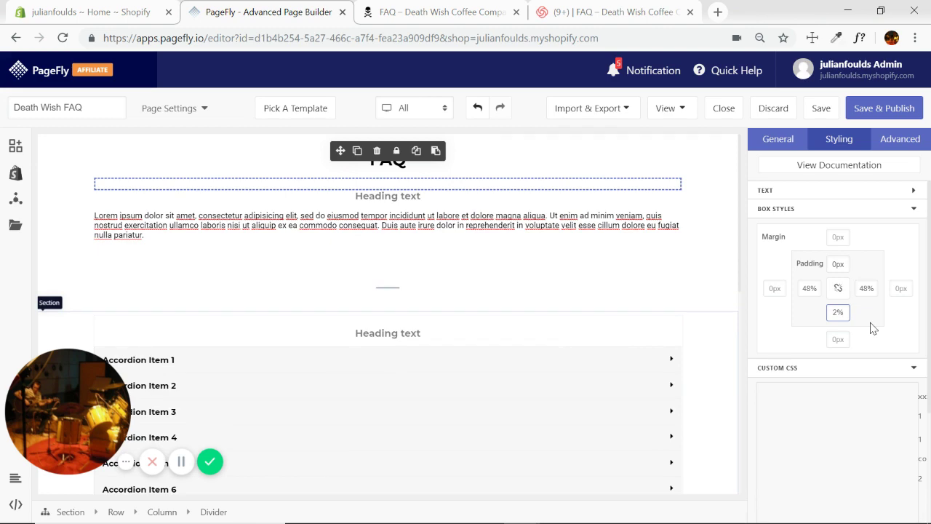
Following the reference page's spacing, set the bottom padding of the divider under FAQ to 5% and its top padding to 2%.
{"action": "left_click", "coordinate": [441, 11]}
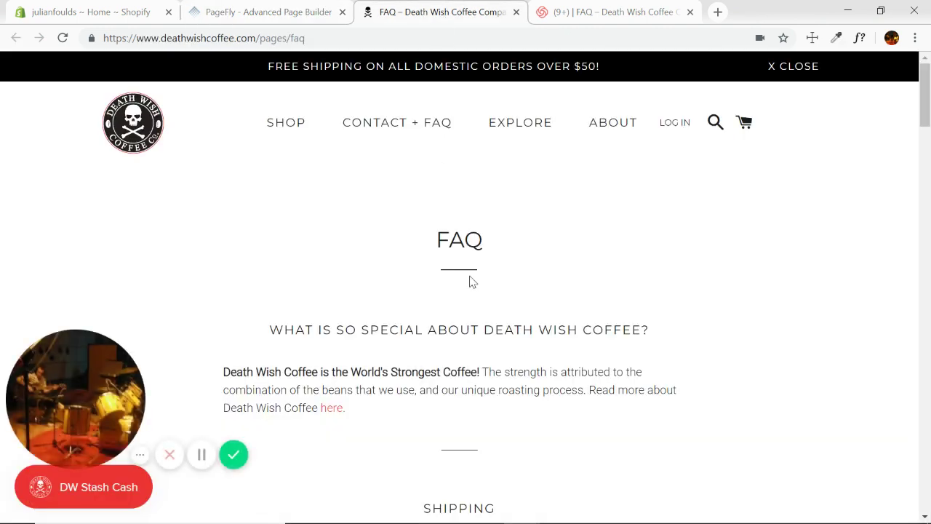
{"action": "left_click", "coordinate": [261, 12]}
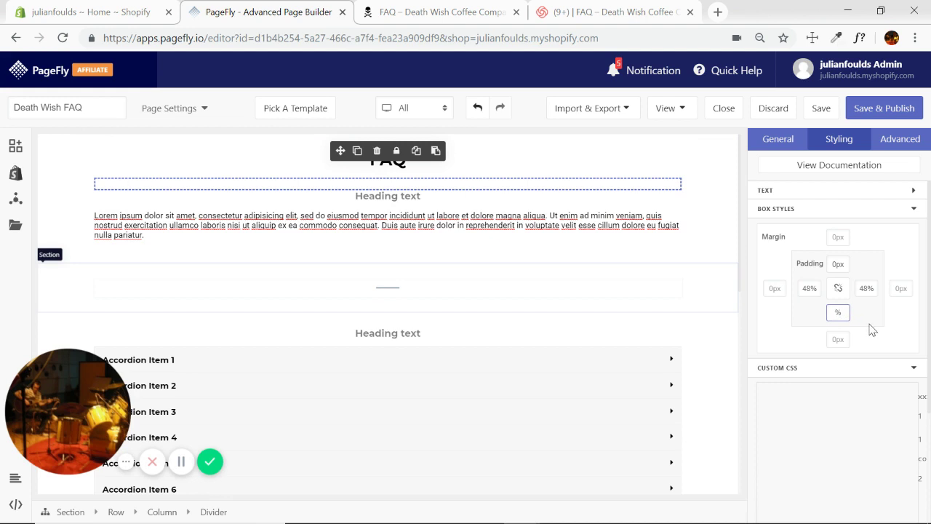
{"action": "type", "text": "5"}
{"action": "left_click", "coordinate": [837, 264]}
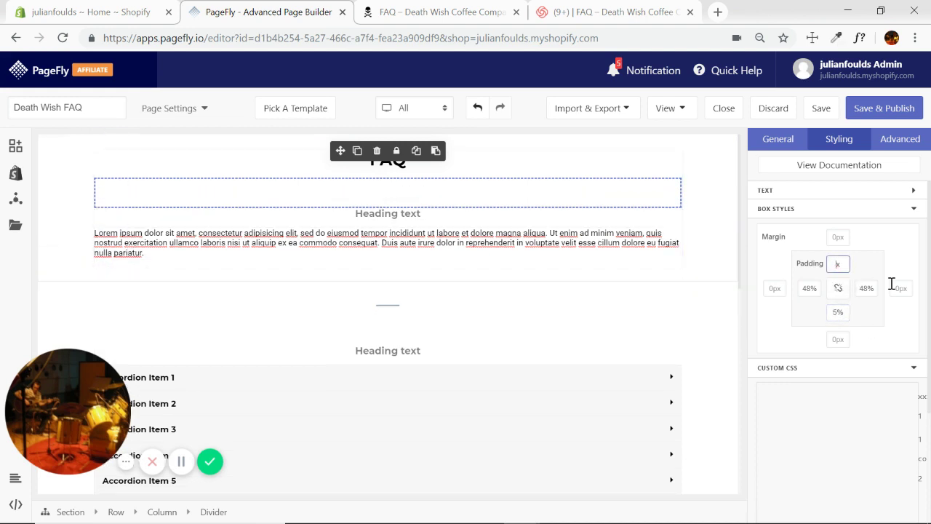
{"action": "type", "text": "2"}
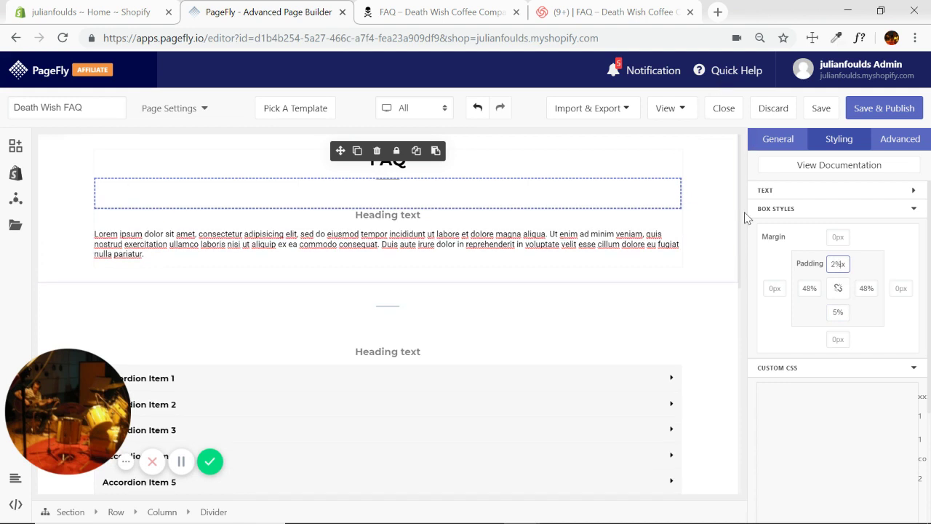
{"action": "left_click", "coordinate": [694, 216]}
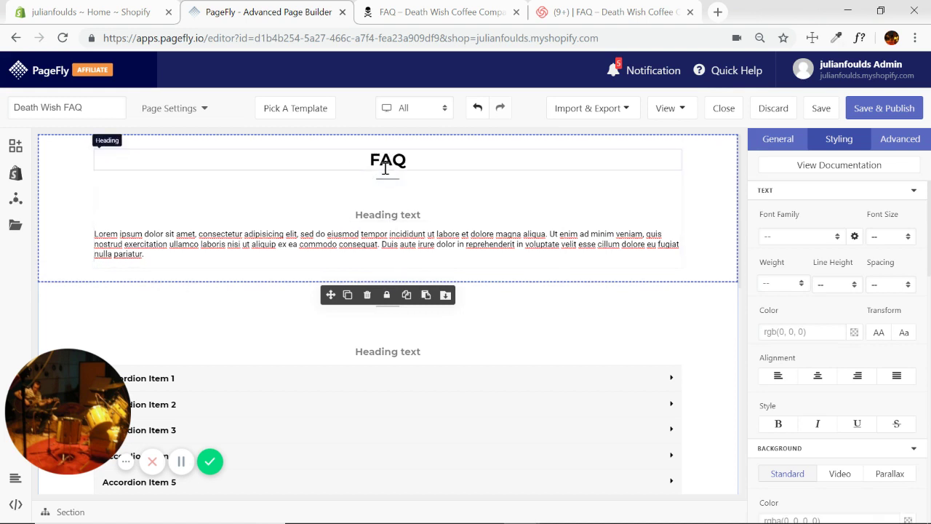
Replace the heading text below the first divider with "WHAT IS SO SPECIAL ABOUT DEATH WISH COFFEE?" copied from the reference page.
{"action": "left_click", "coordinate": [396, 222]}
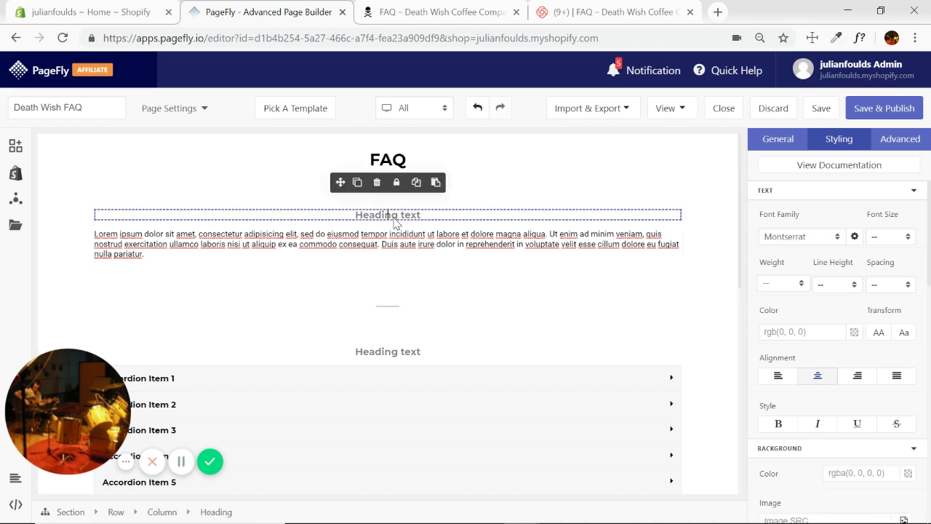
{"action": "left_click", "coordinate": [440, 13]}
{"action": "triple_click", "coordinate": [451, 331]}
{"action": "key", "text": "ctrl+c"}
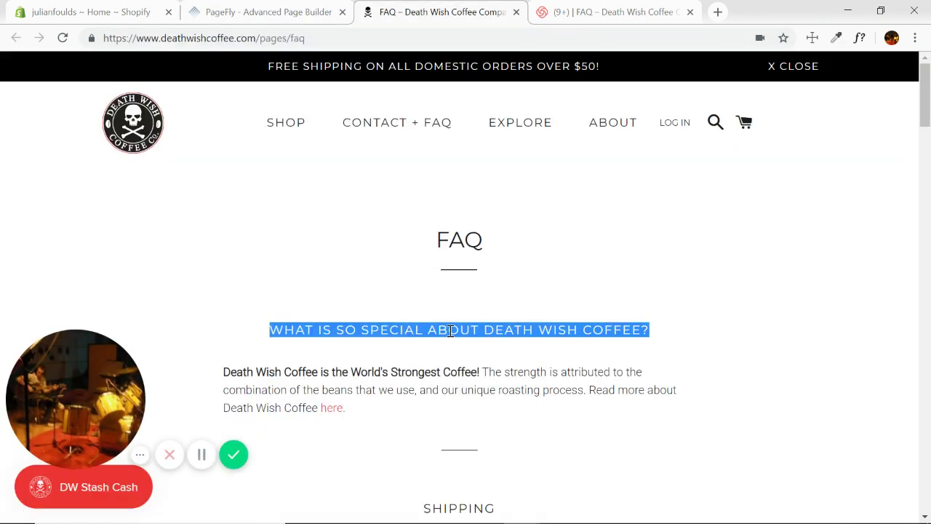
{"action": "left_click", "coordinate": [275, 15]}
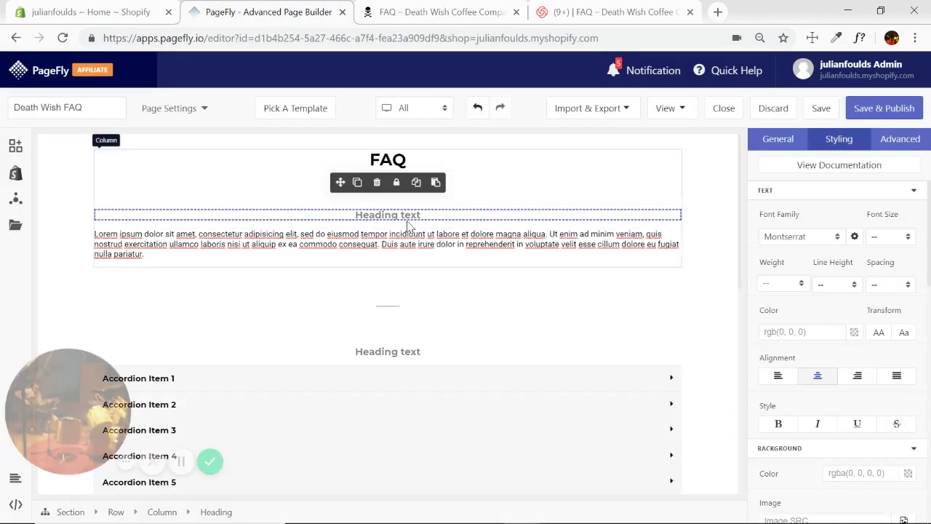
{"action": "left_click", "coordinate": [799, 139]}
{"action": "key", "text": "ctrl+v"}
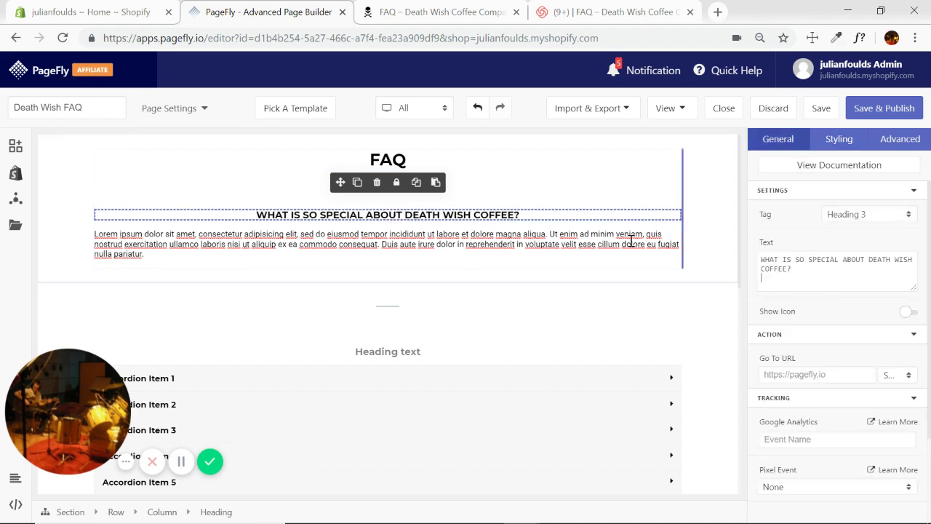
Try the bold style on the "WHAT IS SO SPECIAL ABOUT DEATH WISH COFFEE?" heading and compare it with the reference page.
{"action": "left_click", "coordinate": [837, 140]}
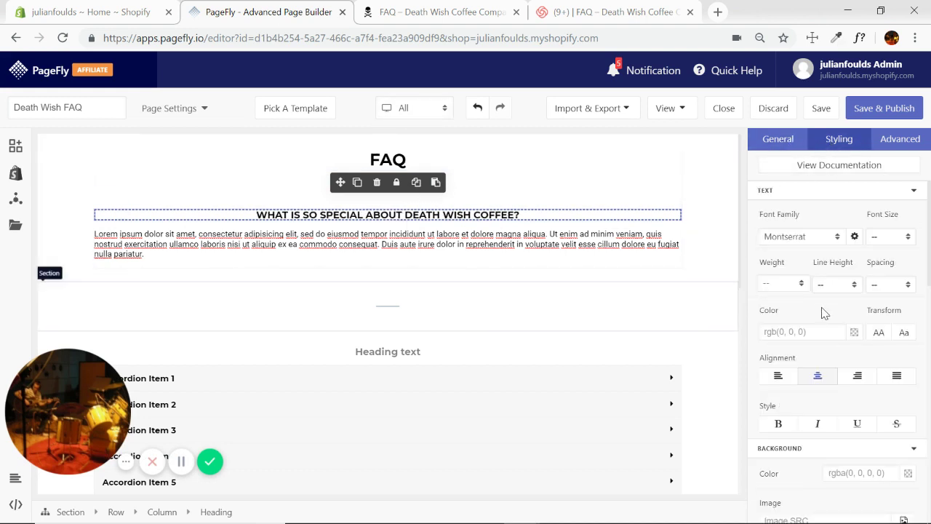
{"action": "left_click", "coordinate": [781, 423]}
{"action": "left_click", "coordinate": [781, 422]}
{"action": "left_click", "coordinate": [427, 11]}
{"action": "left_click", "coordinate": [689, 348]}
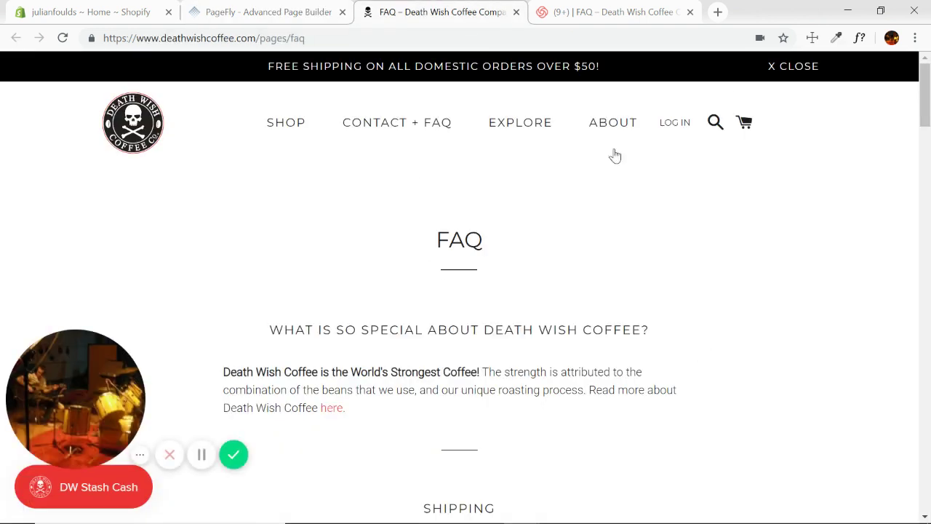
Inspect the font of the "WHAT IS SO SPECIAL ABOUT DEATH WISH COFFEE?" heading on the reference page with WhatFont.
{"action": "left_click", "coordinate": [859, 37]}
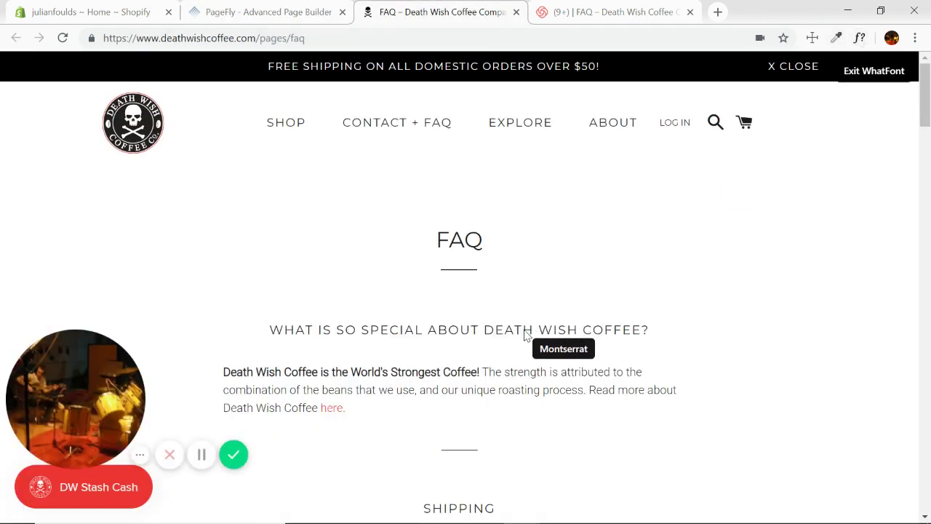
{"action": "left_click", "coordinate": [859, 38]}
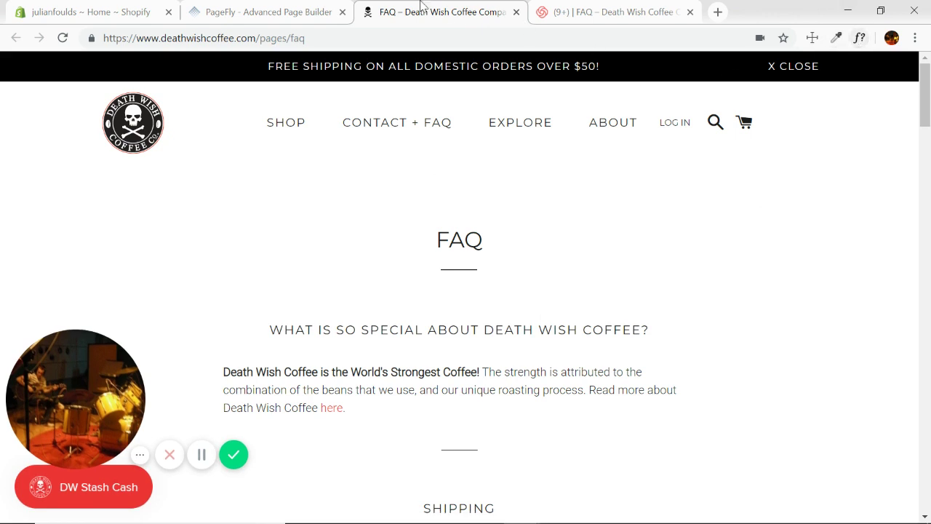
{"action": "left_click", "coordinate": [284, 10]}
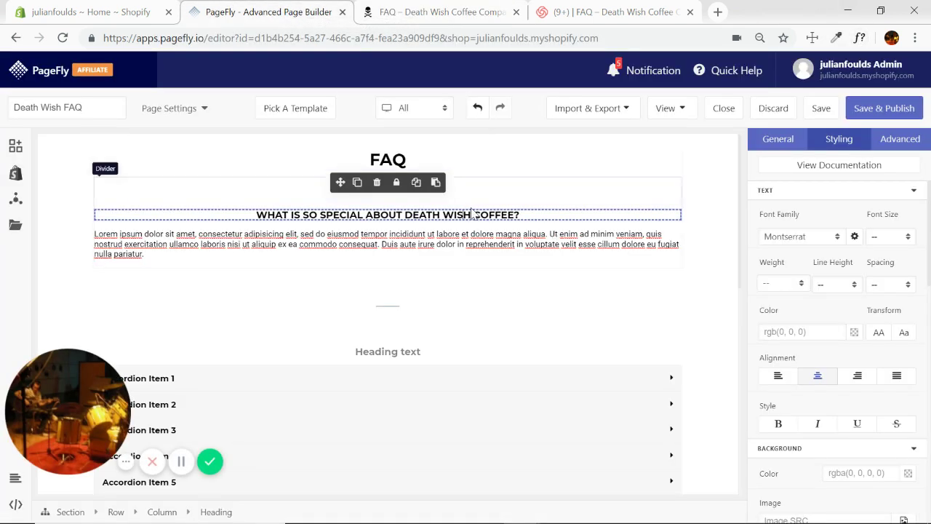
Try the Heading 6 tag on the "WHAT IS SO SPECIAL ABOUT DEATH WISH COFFEE?" heading, then restore Heading 3.
{"action": "left_click", "coordinate": [799, 142]}
{"action": "left_click", "coordinate": [906, 216]}
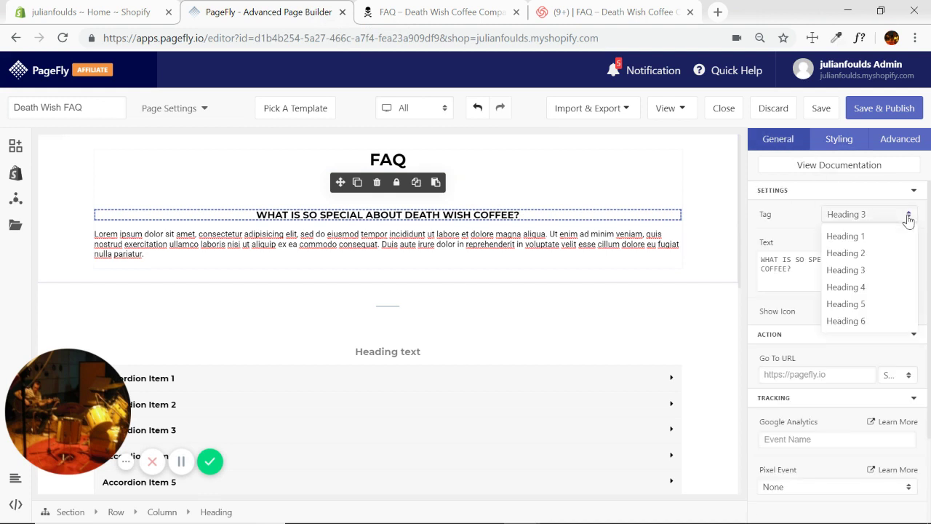
{"action": "left_click", "coordinate": [858, 322]}
{"action": "left_click", "coordinate": [904, 214]}
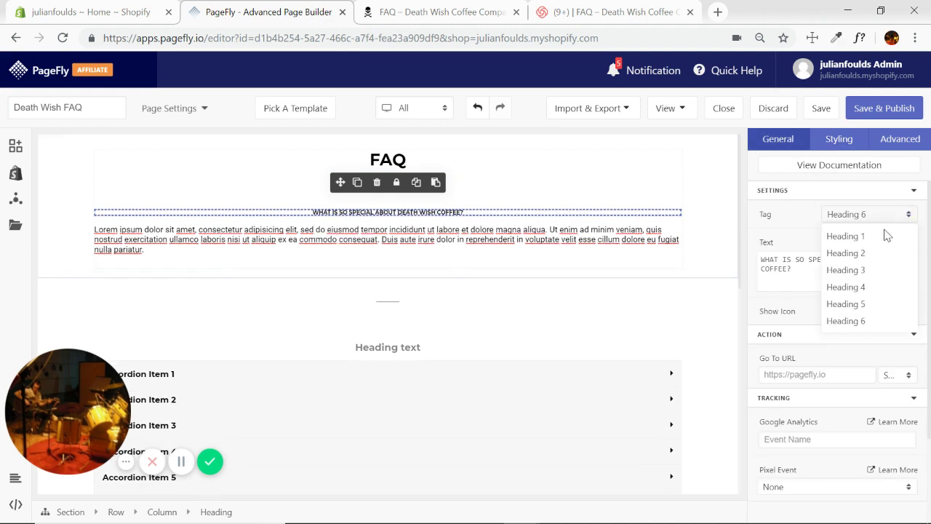
{"action": "left_click", "coordinate": [861, 271]}
Replace the lorem ipsum paragraph under the heading with the "Death Wish Coffee is the World's Strongest Coffee!" paragraph copied from the reference page.
{"action": "left_click", "coordinate": [542, 234]}
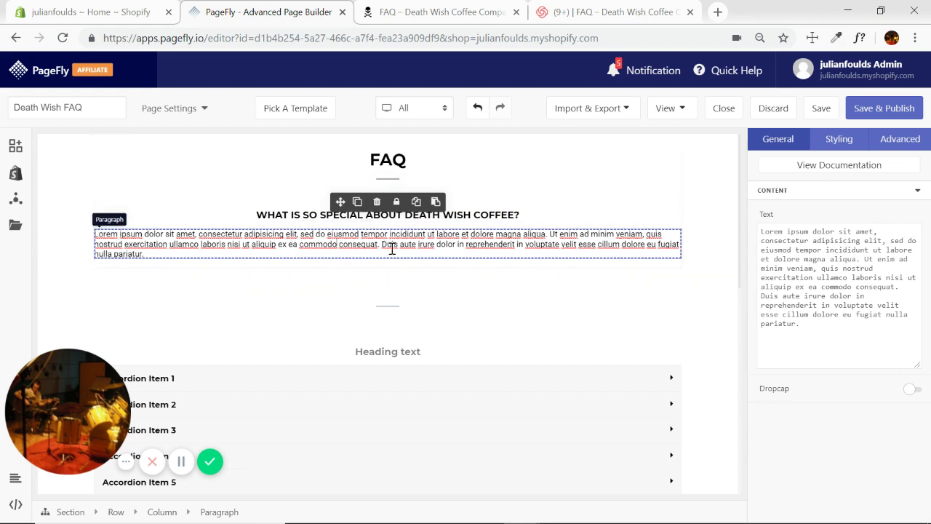
{"action": "left_click", "coordinate": [449, 15]}
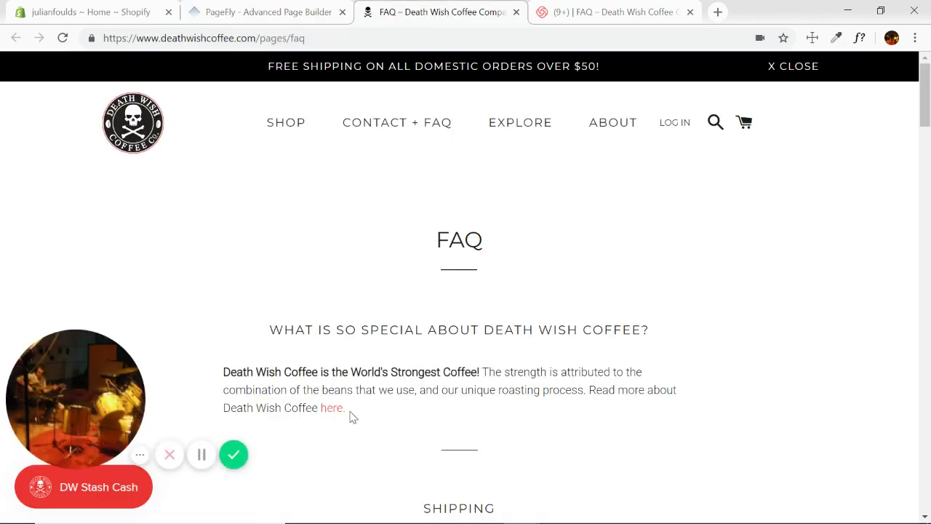
{"action": "left_click_drag", "start_coordinate": [349, 411], "coordinate": [208, 371]}
{"action": "key", "text": "ctrl+c"}
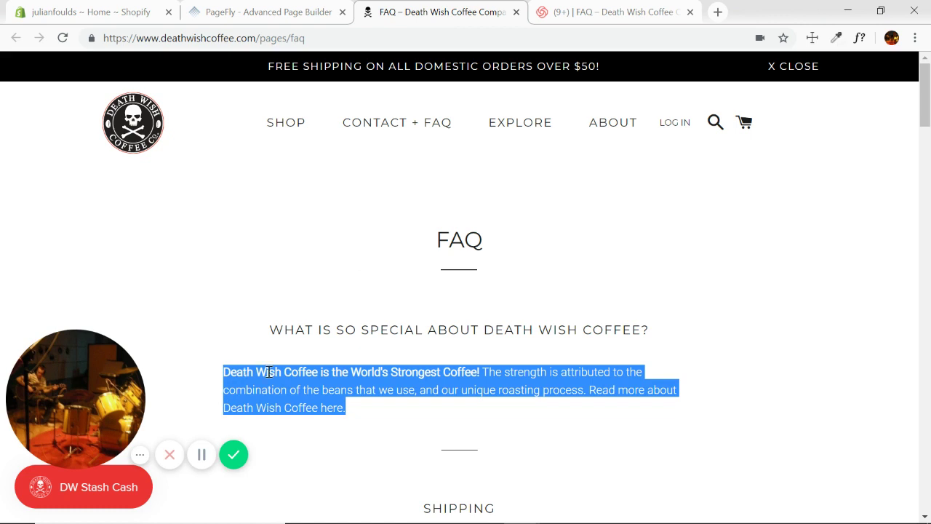
{"action": "left_click", "coordinate": [294, 13]}
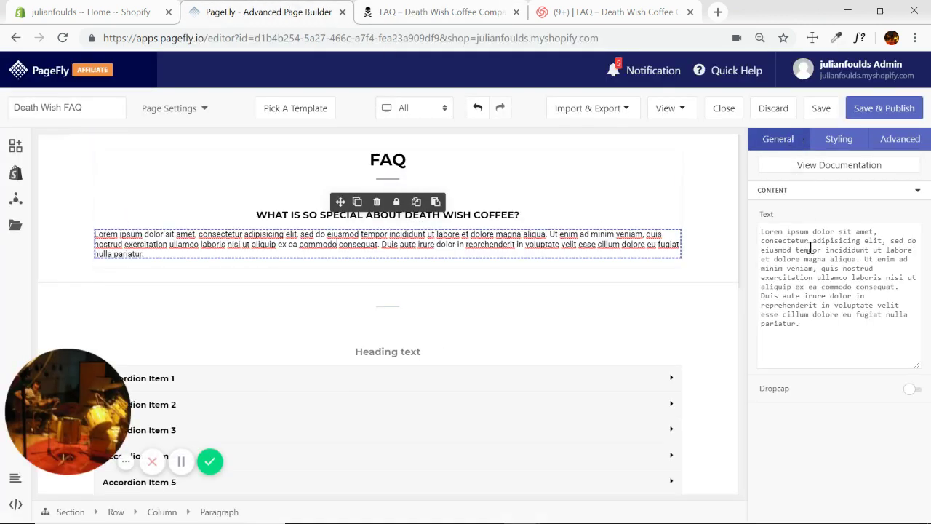
{"action": "triple_click", "coordinate": [814, 322]}
{"action": "key", "text": "ctrl+v"}
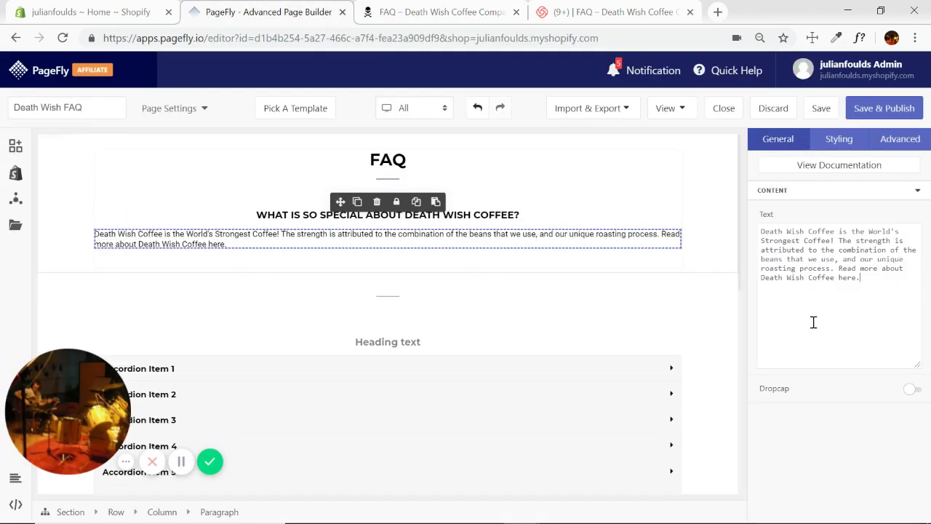
Compare the width and layout of the heading and its paragraph with the reference page.
{"action": "left_click", "coordinate": [443, 11]}
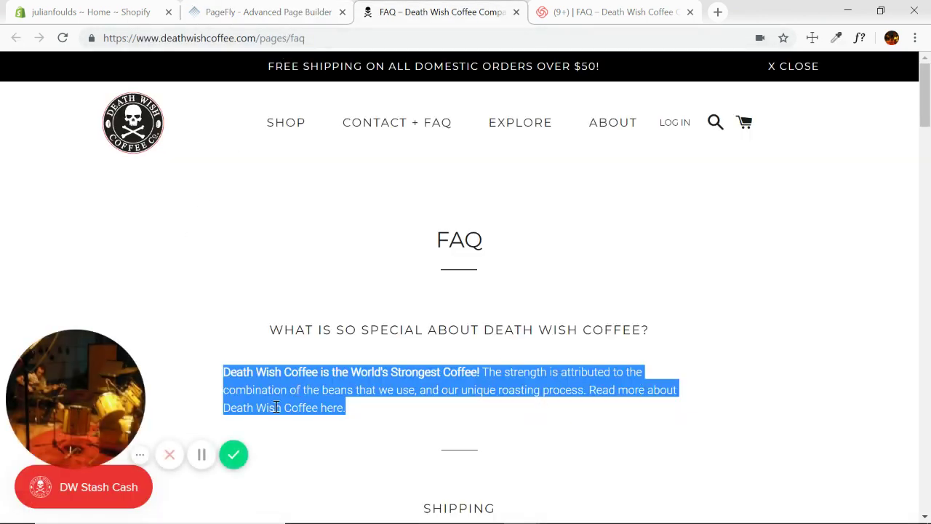
{"action": "left_click", "coordinate": [289, 11]}
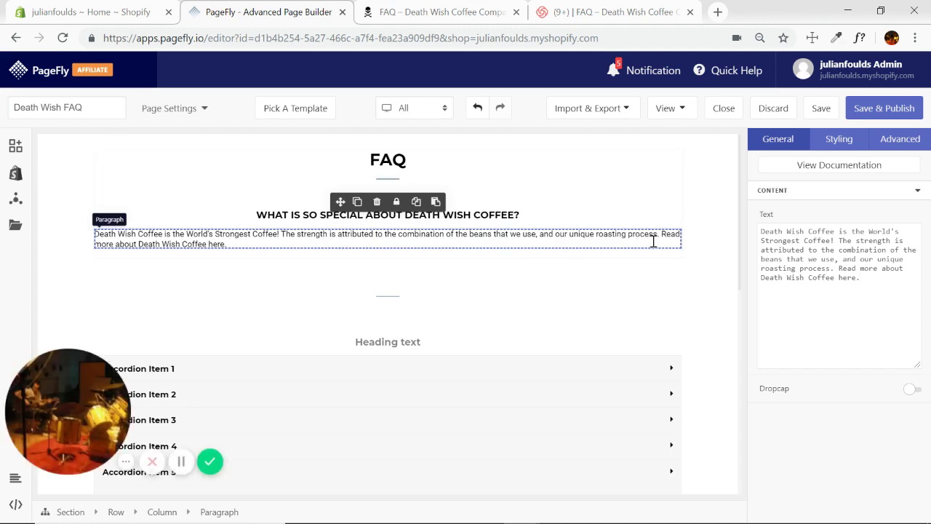
{"action": "left_click", "coordinate": [466, 11]}
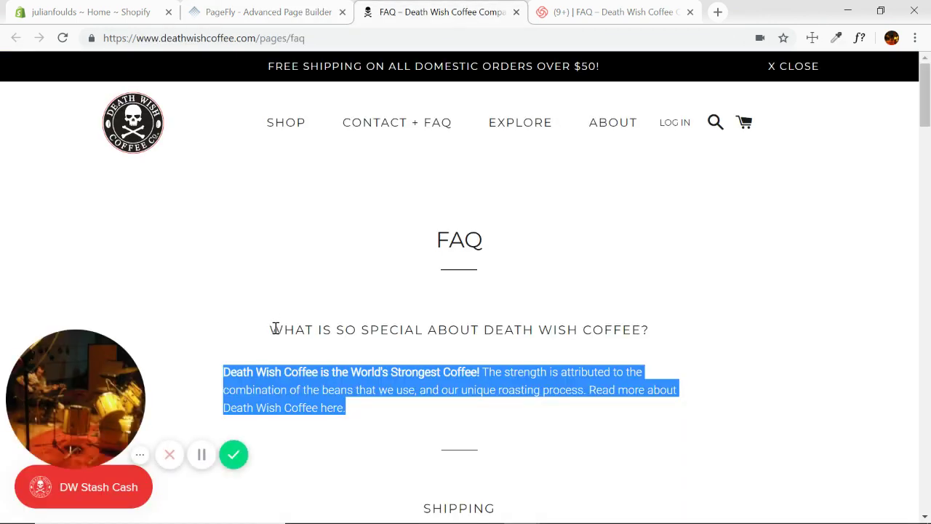
{"action": "left_click_drag", "start_coordinate": [275, 329], "coordinate": [649, 329]}
{"action": "left_click", "coordinate": [308, 15]}
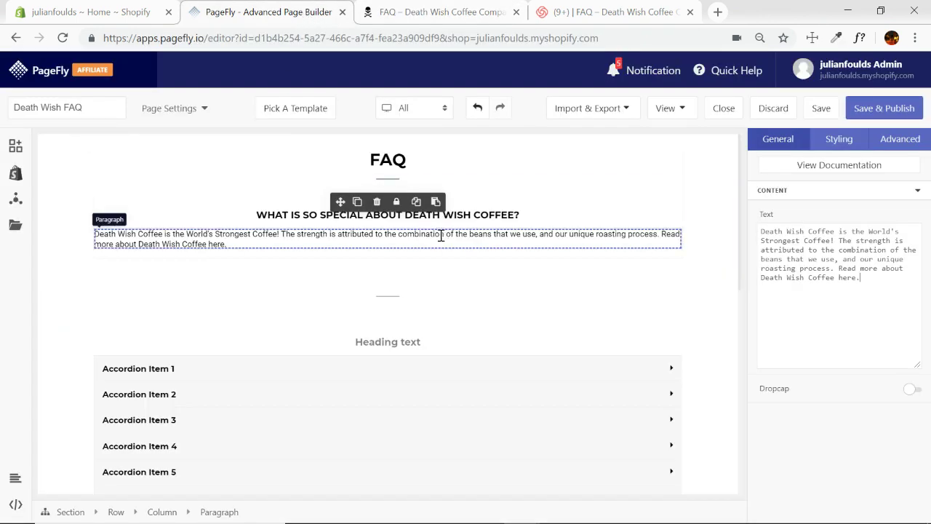
Try 5% and 10% right padding and 10% left padding on the column holding the FAQ title and paragraph.
{"action": "left_click", "coordinate": [839, 142]}
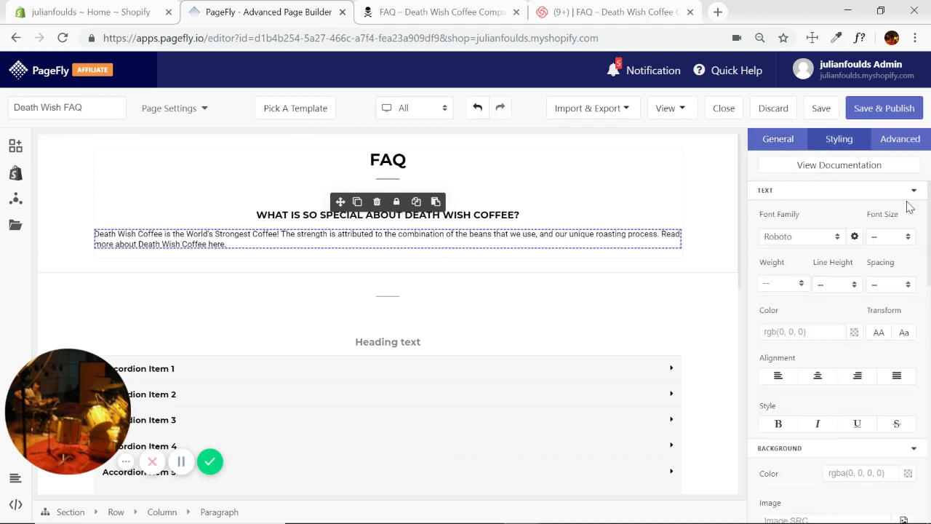
{"action": "left_click", "coordinate": [681, 227]}
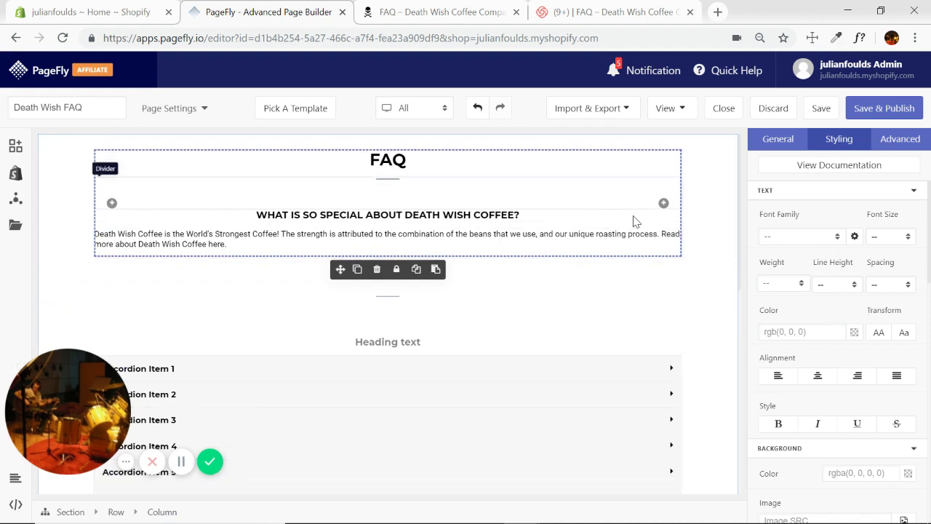
{"action": "scroll", "coordinate": [815, 259], "scroll_direction": "down", "scroll_amount": 2}
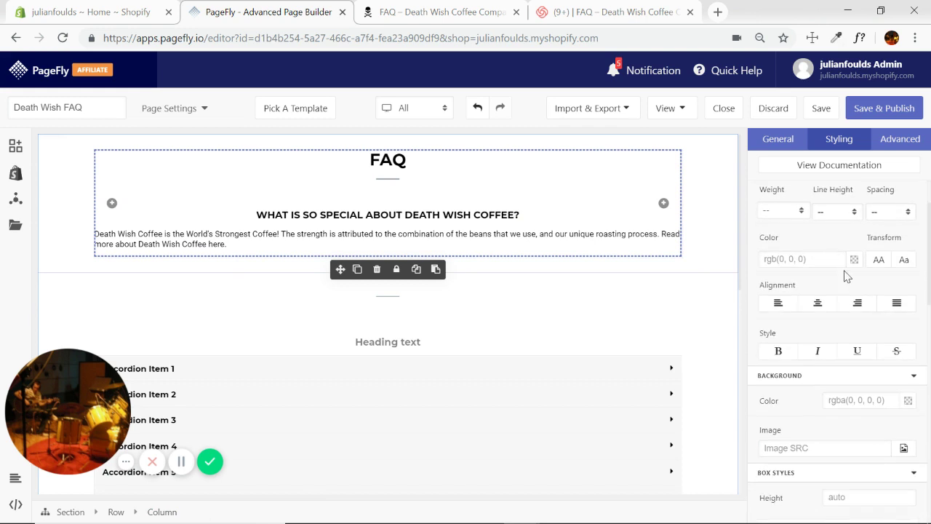
{"action": "scroll", "coordinate": [846, 275], "scroll_direction": "up", "scroll_amount": 2}
{"action": "left_click", "coordinate": [912, 193]}
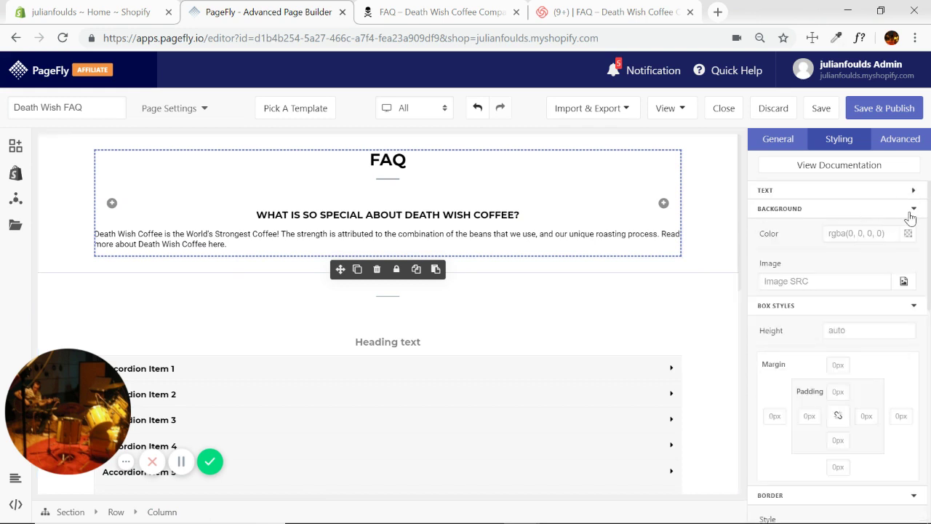
{"action": "left_click", "coordinate": [910, 211]}
{"action": "left_click", "coordinate": [866, 336]}
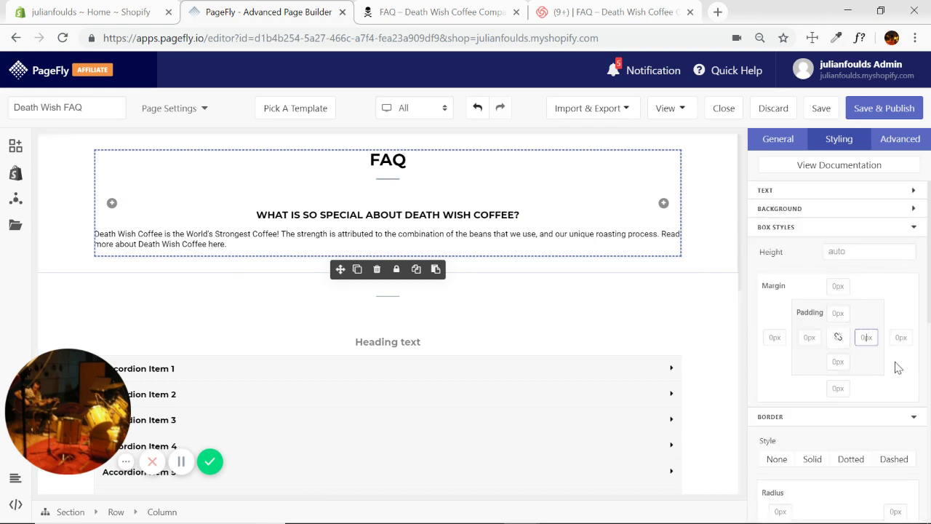
{"action": "type", "text": "5%"}
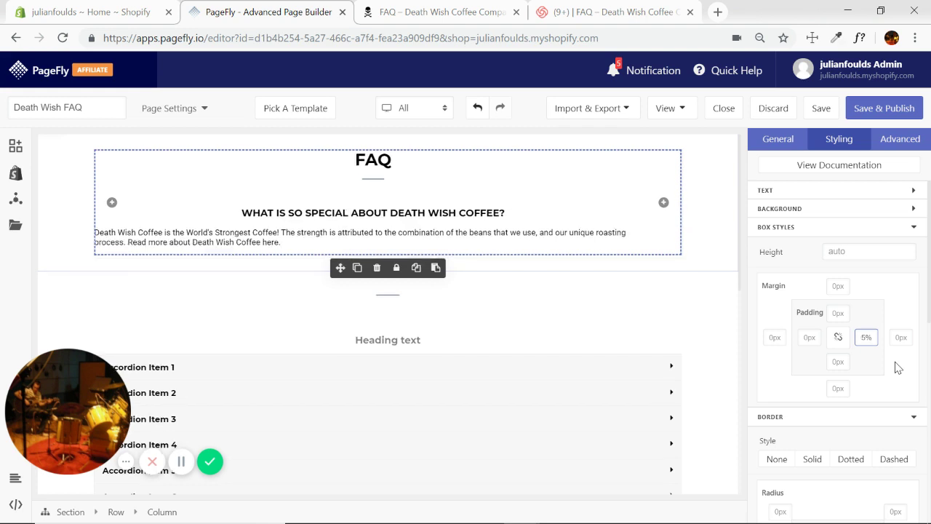
{"action": "key", "text": "BackSpace"}
{"action": "key", "text": "BackSpace"}
{"action": "type", "text": "10%"}
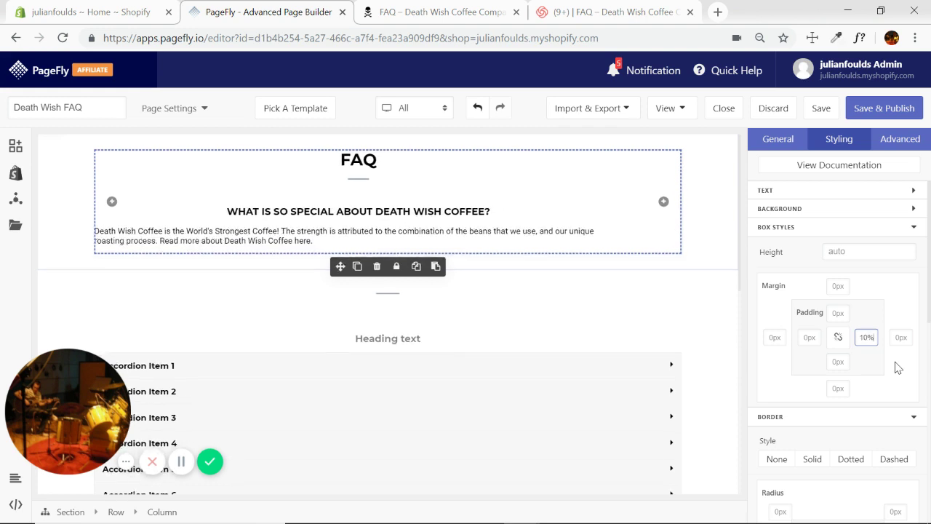
{"action": "left_click", "coordinate": [809, 336]}
{"action": "type", "text": "10%"}
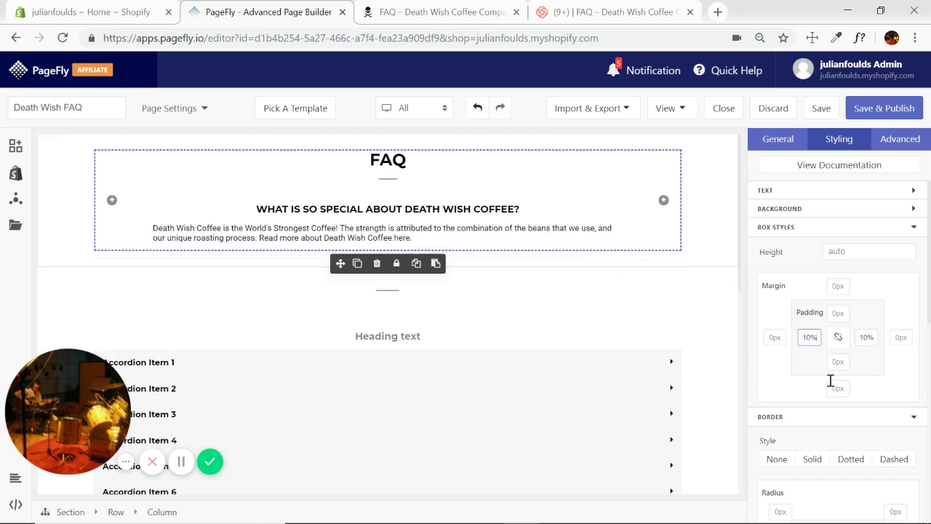
Set the right and left padding of the column holding the FAQ title and paragraph to 20%.
{"action": "left_click", "coordinate": [865, 336]}
{"action": "key", "text": "BackSpace"}
{"action": "type", "text": "2"}
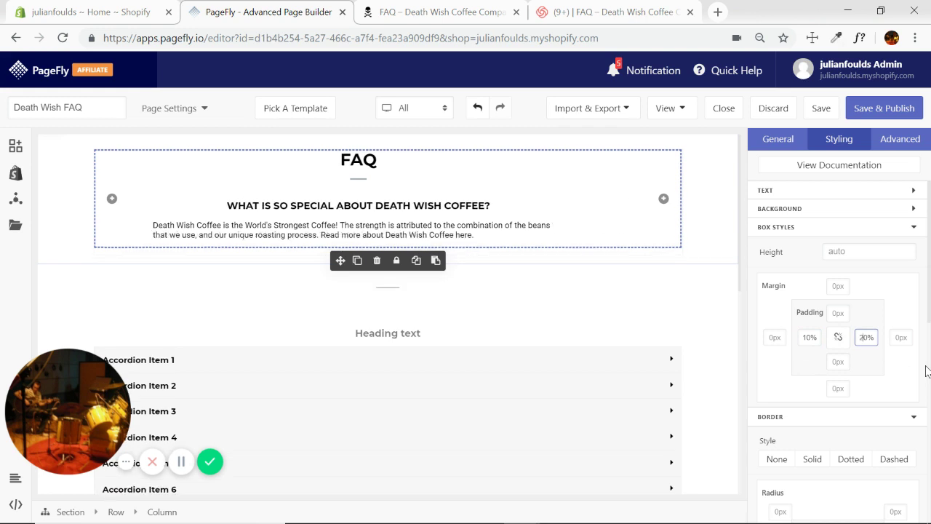
{"action": "left_click", "coordinate": [809, 335]}
{"action": "key", "text": "BackSpace"}
{"action": "type", "text": "2"}
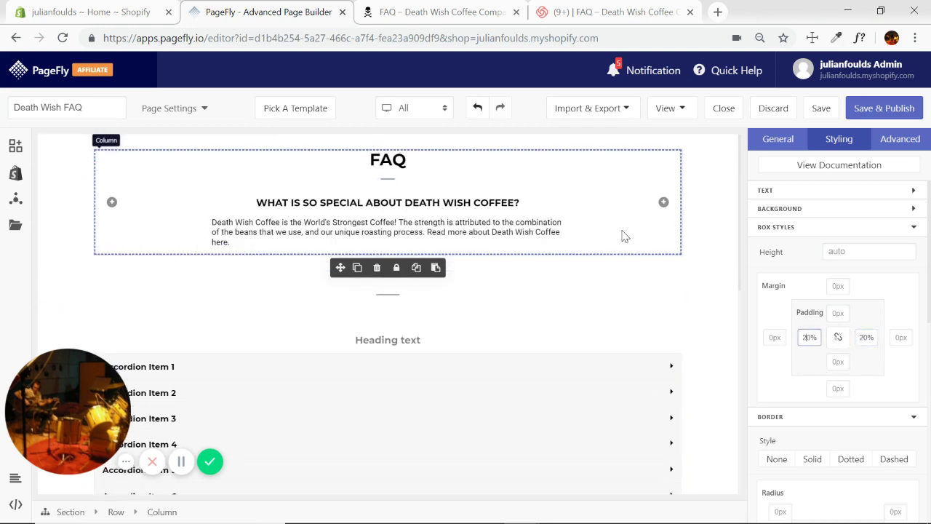
Following the reference page, break the paragraph's lines before "combination of the beans" and before "Death Wish Coffee here.".
{"action": "left_click", "coordinate": [452, 14]}
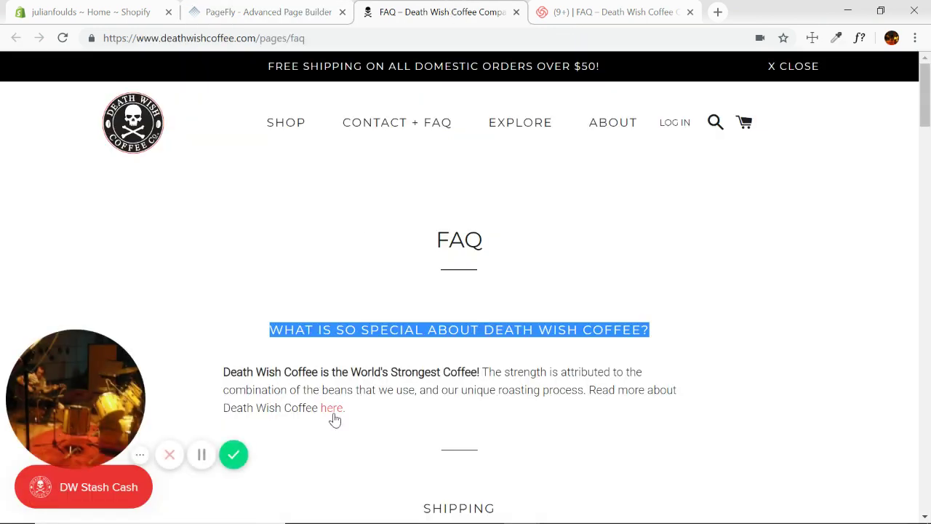
{"action": "left_click", "coordinate": [247, 13]}
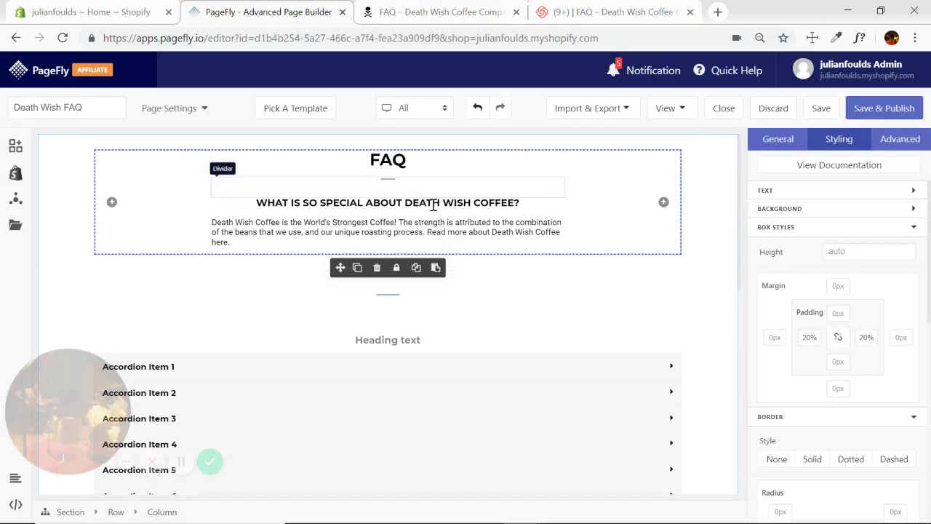
{"action": "left_click", "coordinate": [493, 232]}
{"action": "key", "text": "Return"}
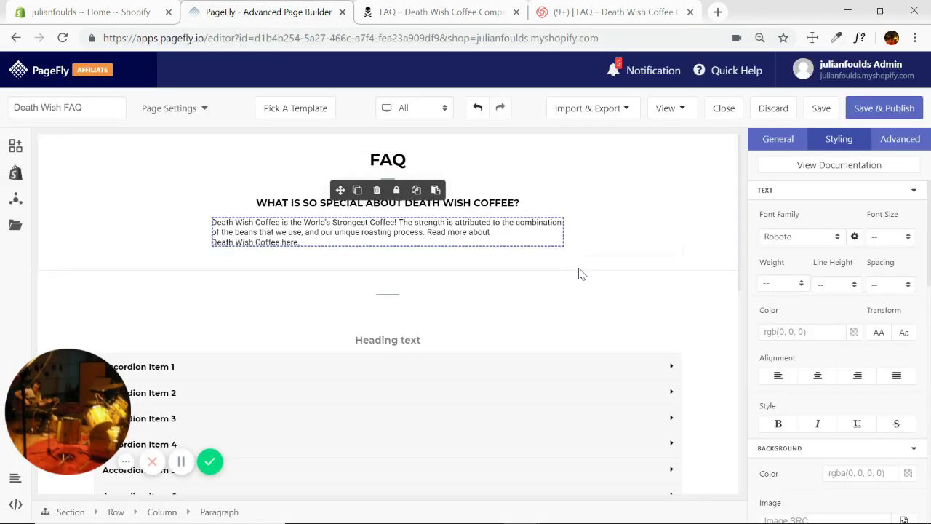
{"action": "left_click", "coordinate": [489, 13]}
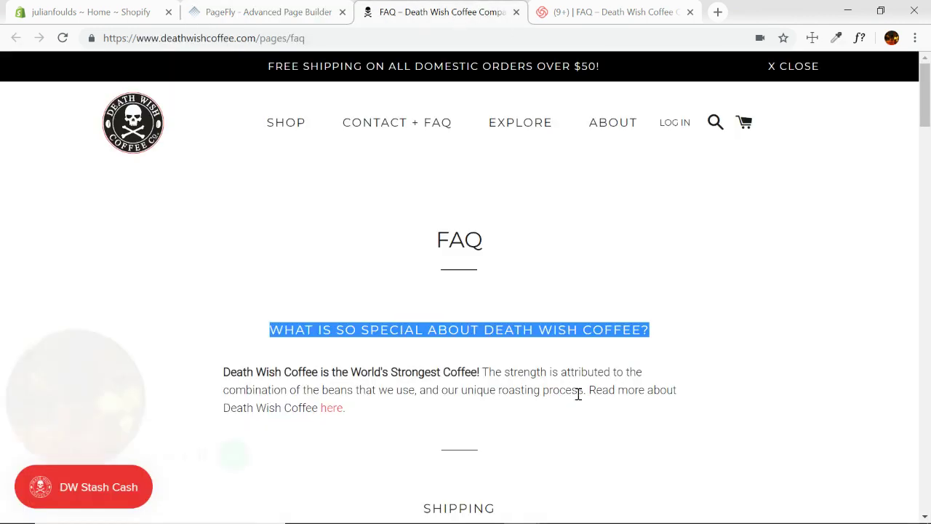
{"action": "left_click", "coordinate": [320, 13]}
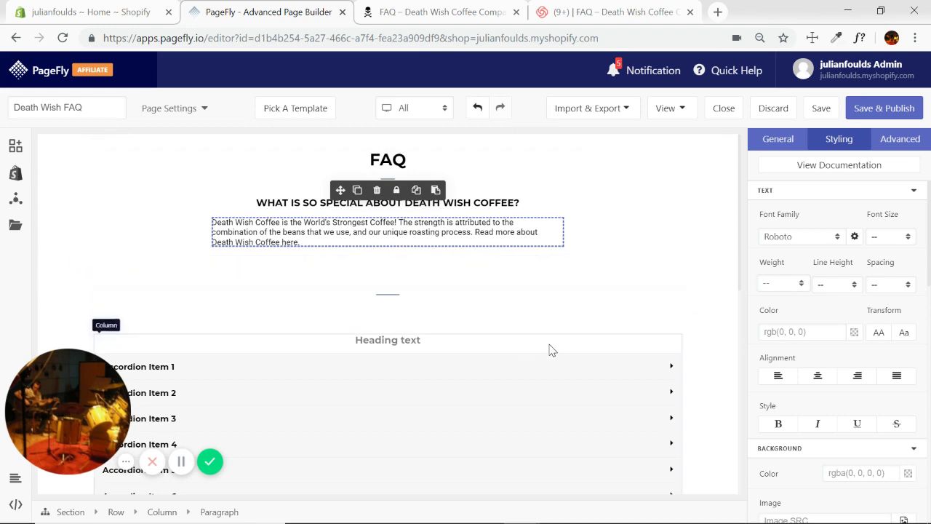
{"action": "left_click", "coordinate": [606, 246]}
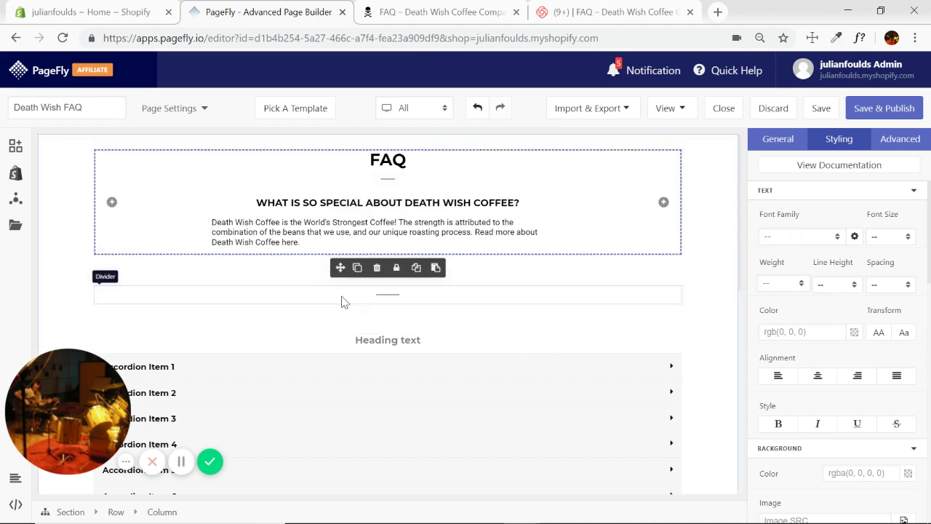
Make the sentence "Death Wish Coffee is the World's Strongest Coffee!" in the paragraph bold.
{"action": "left_click", "coordinate": [215, 222]}
{"action": "left_click_drag", "start_coordinate": [212, 222], "coordinate": [397, 222]}
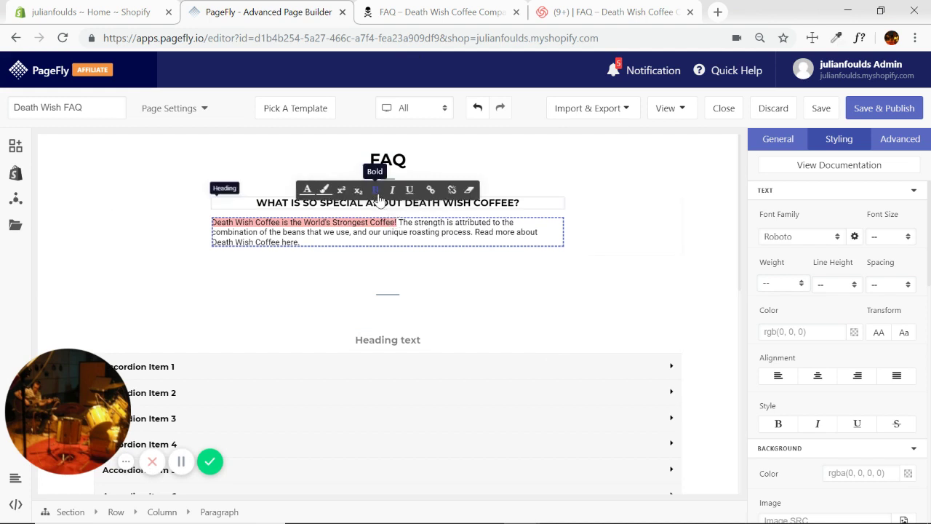
{"action": "left_click", "coordinate": [376, 192]}
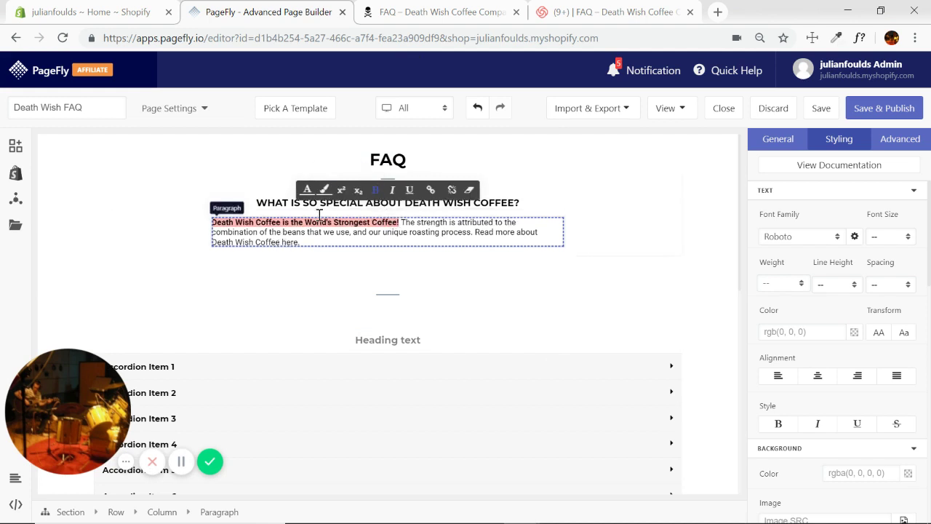
Color the closing word "here." in the paragraph with the red preset swatch.
{"action": "left_click_drag", "start_coordinate": [281, 242], "coordinate": [300, 243]}
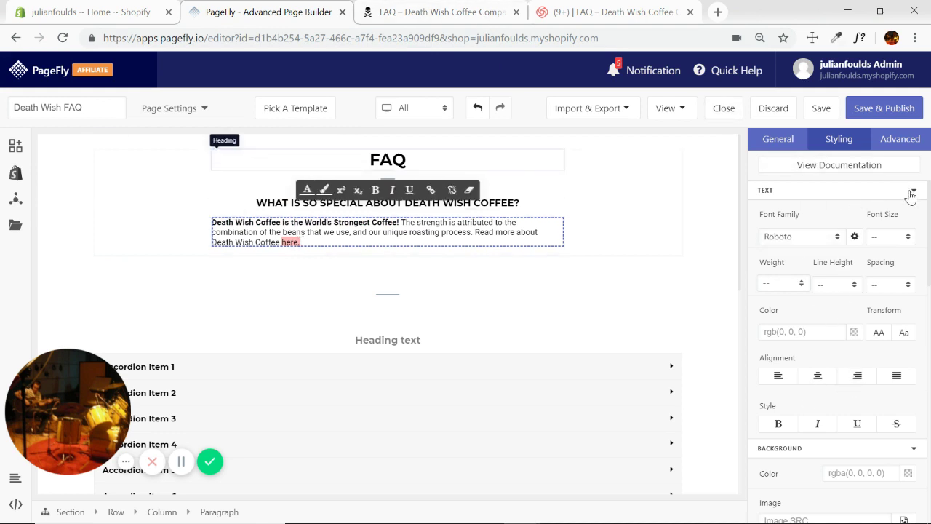
{"action": "left_click", "coordinate": [309, 190]}
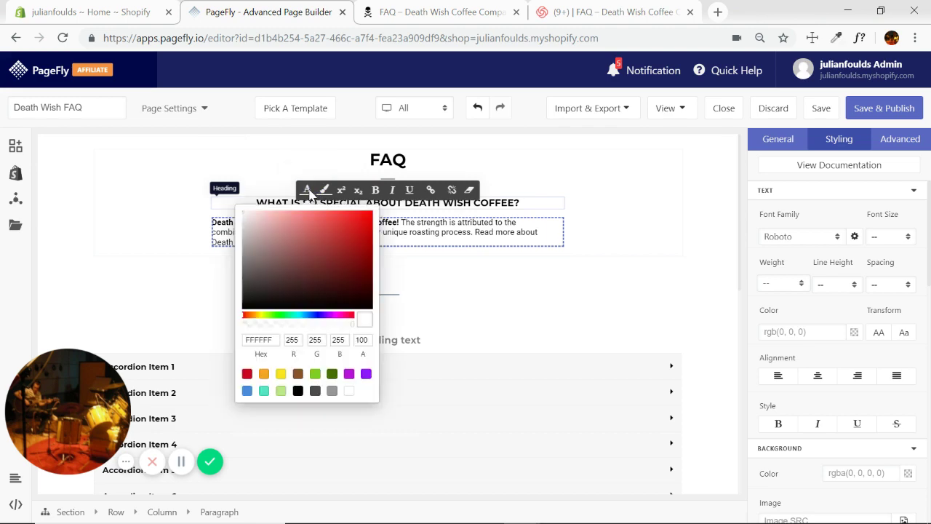
{"action": "left_click", "coordinate": [248, 374]}
{"action": "left_click", "coordinate": [603, 241]}
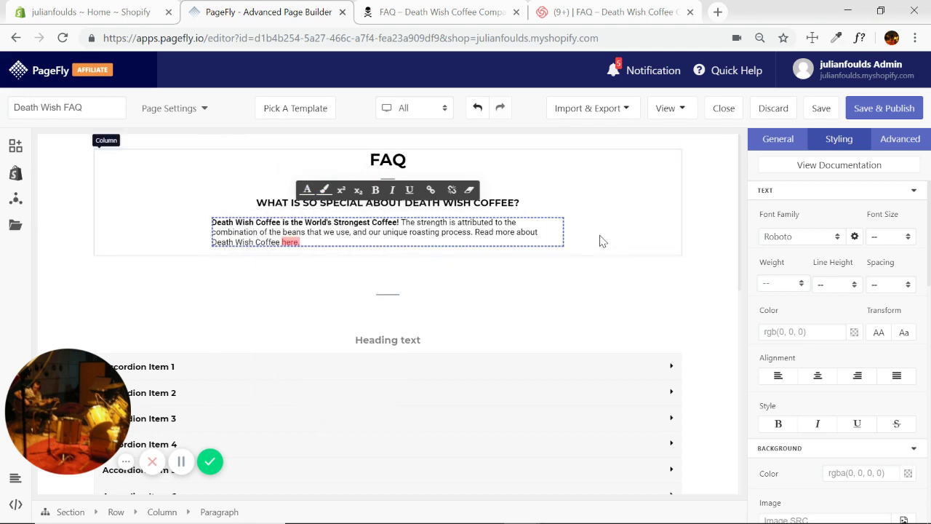
Check the closing link on the reference page and start adding a link to the word "here" in the PageFly paragraph.
{"action": "left_click", "coordinate": [655, 260]}
{"action": "left_click", "coordinate": [481, 12]}
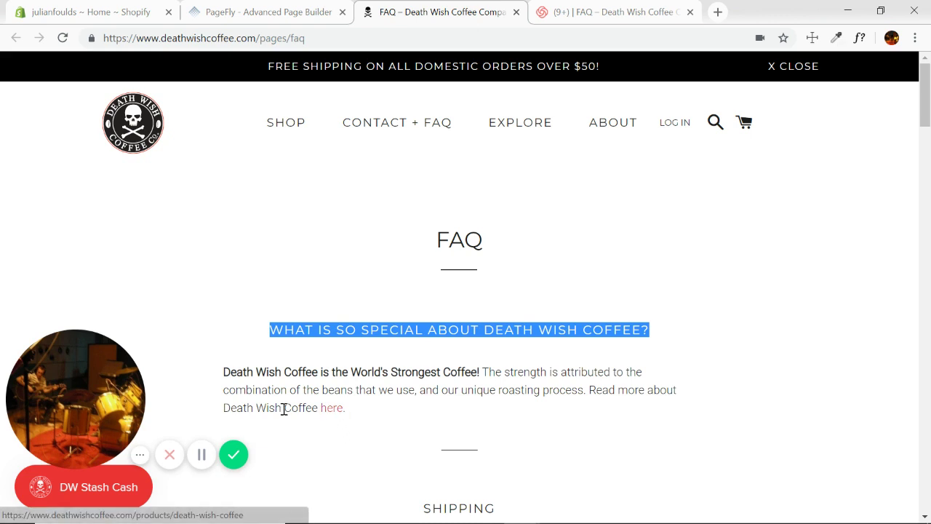
{"action": "left_click", "coordinate": [295, 14]}
{"action": "left_click", "coordinate": [283, 242]}
{"action": "left_click", "coordinate": [284, 243]}
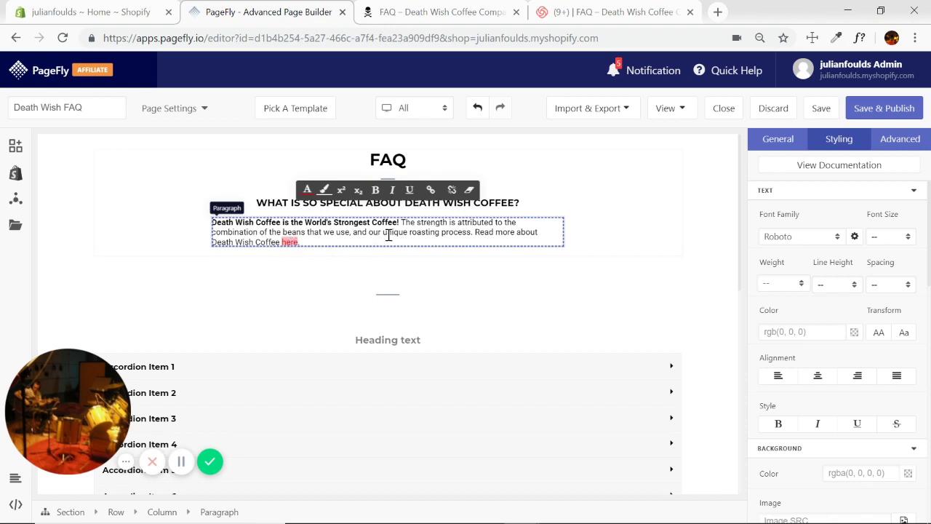
{"action": "left_click", "coordinate": [431, 190]}
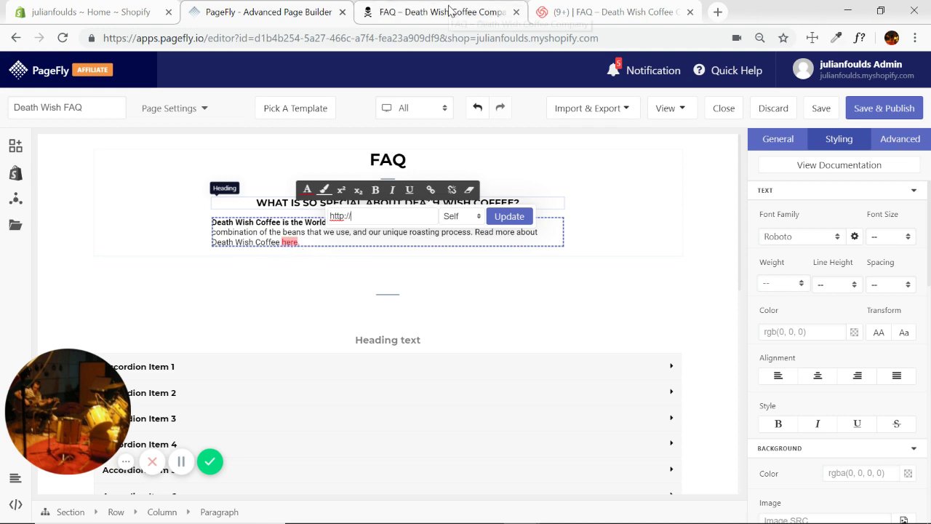
Open the "here." link of the reference FAQ page separately and copy the address of the Death Wish Coffee product page.
{"action": "left_click", "coordinate": [422, 12]}
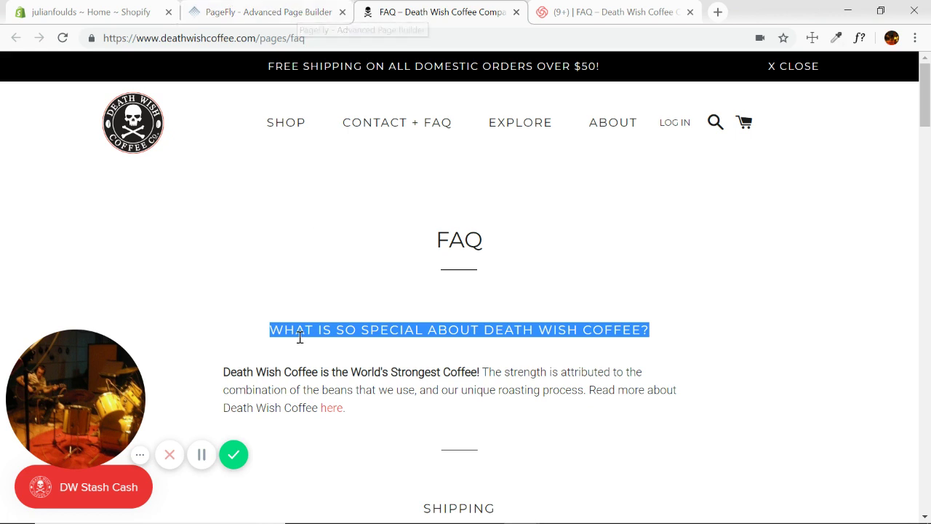
{"action": "middle_click", "coordinate": [331, 412]}
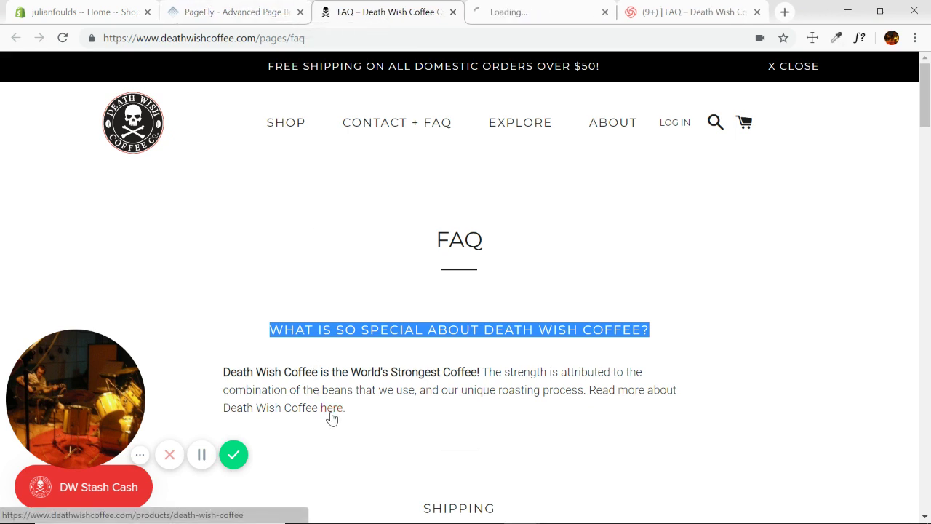
{"action": "left_click", "coordinate": [537, 13]}
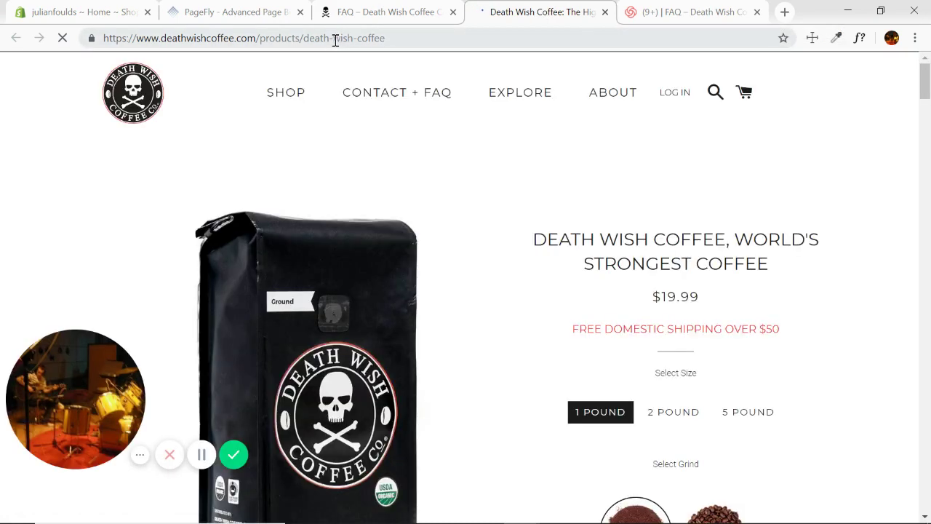
{"action": "left_click", "coordinate": [331, 44]}
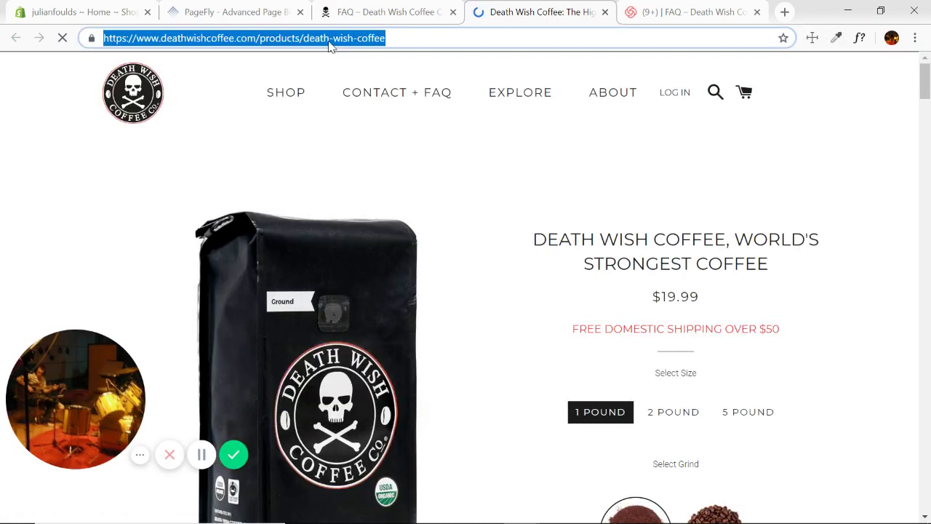
{"action": "left_click", "coordinate": [276, 13]}
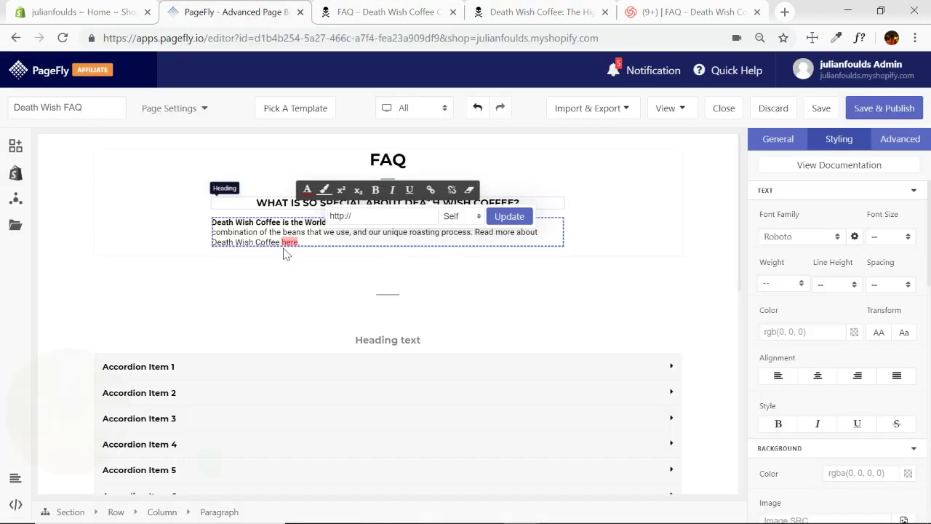
{"action": "key", "text": "ctrl+v"}
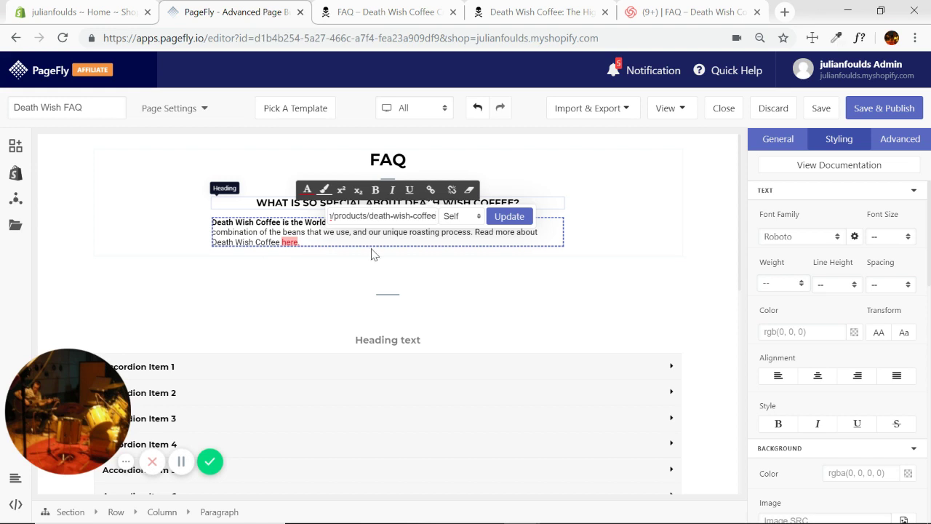
{"action": "left_click", "coordinate": [493, 223]}
{"action": "left_click", "coordinate": [363, 281]}
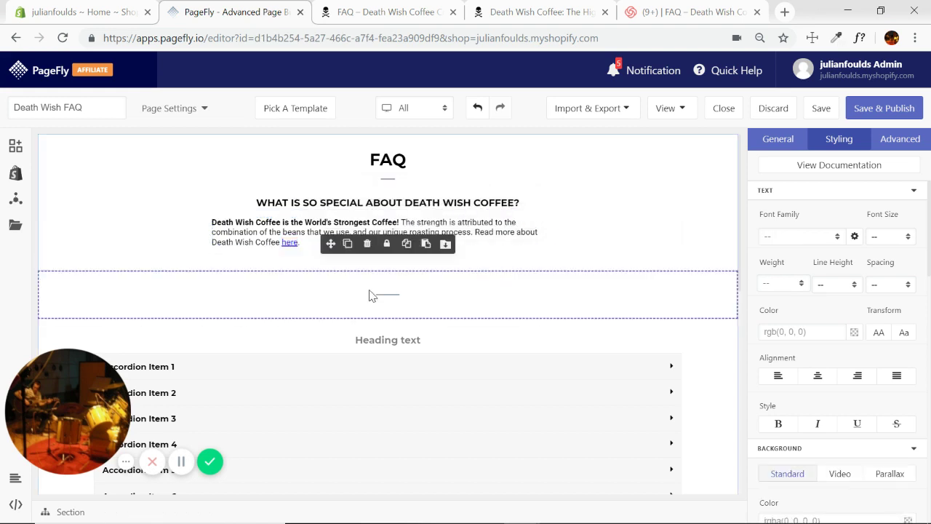
Color the linked word "here" red (D0021B) and compare it with the link on the reference page.
{"action": "left_click", "coordinate": [263, 241]}
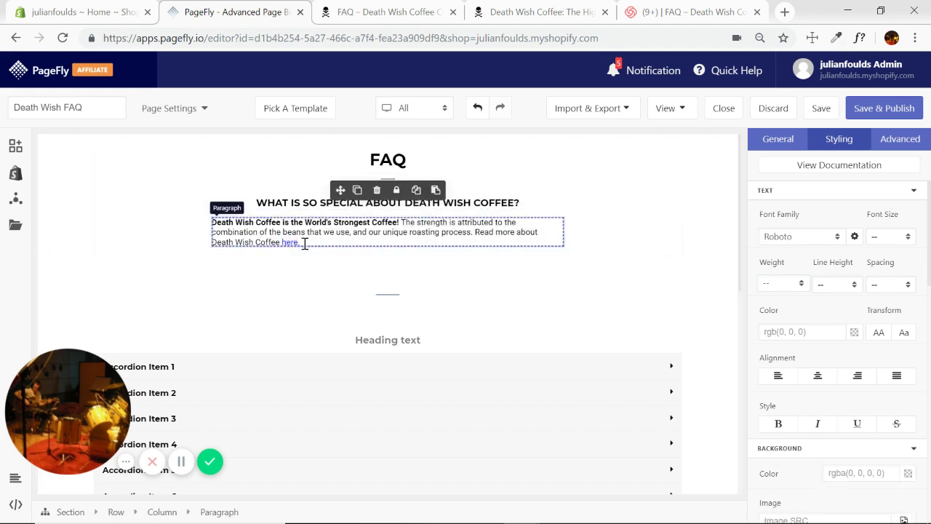
{"action": "double_click", "coordinate": [290, 241]}
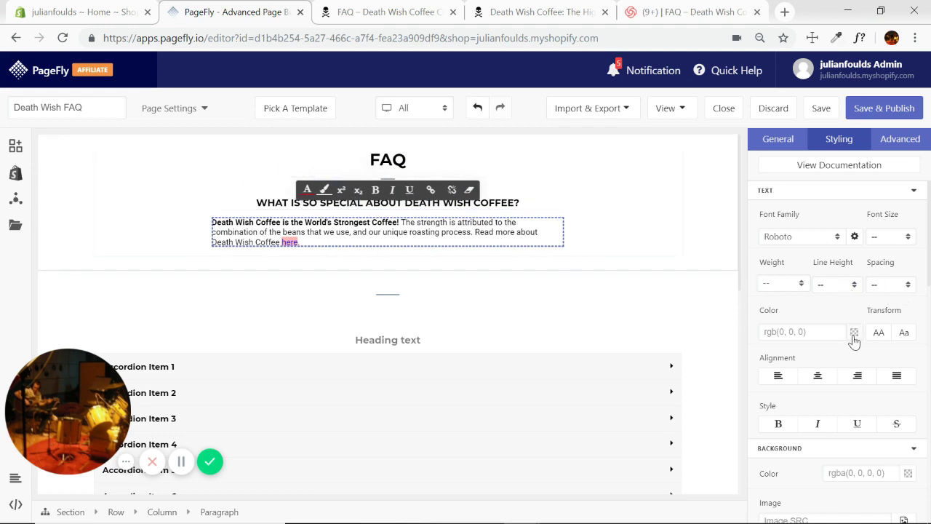
{"action": "left_click", "coordinate": [307, 192]}
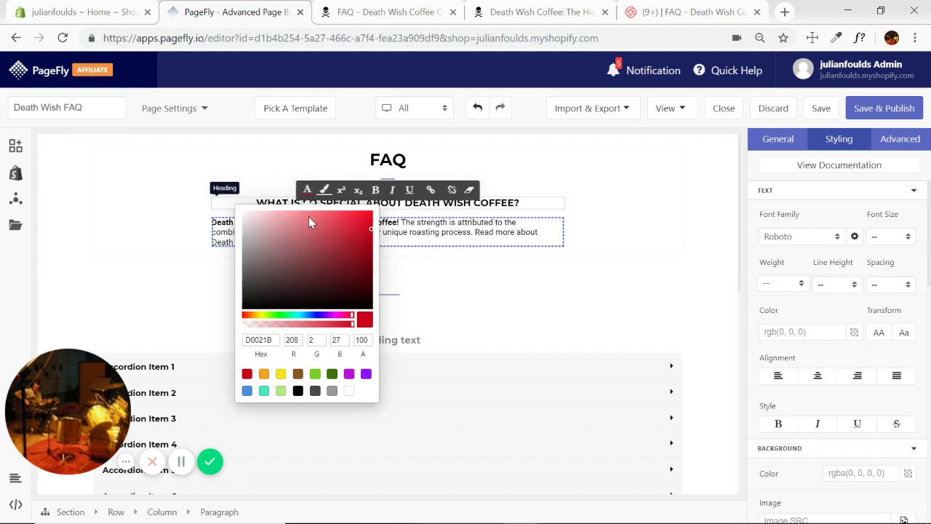
{"action": "left_click", "coordinate": [538, 289]}
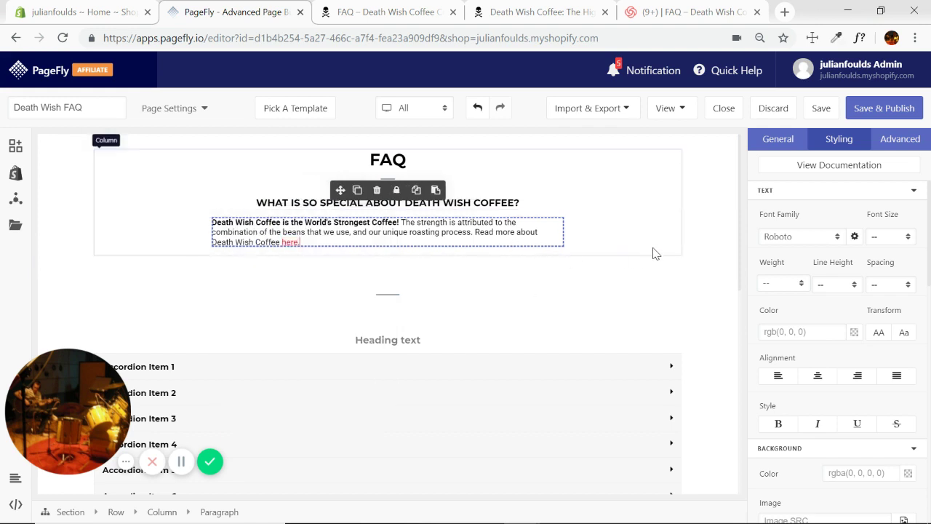
{"action": "left_click", "coordinate": [607, 250]}
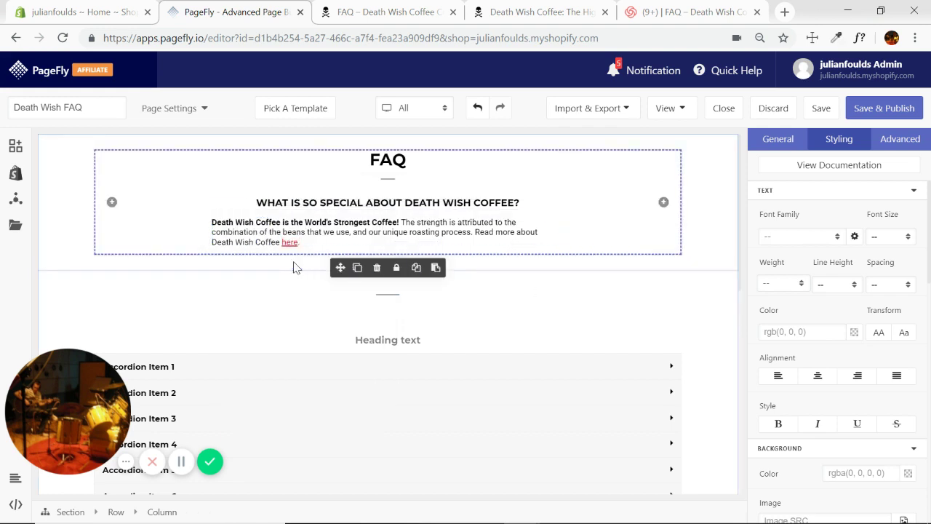
{"action": "left_click", "coordinate": [290, 243]}
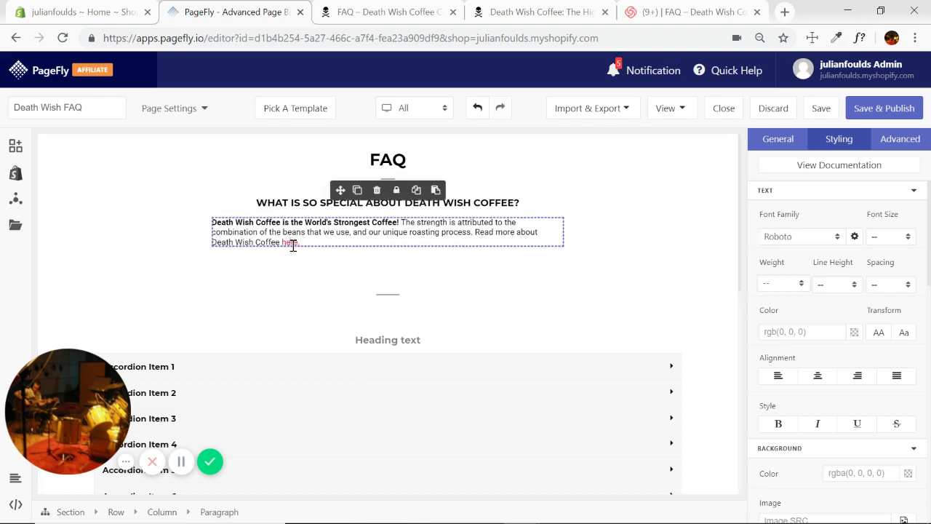
{"action": "left_click", "coordinate": [613, 277]}
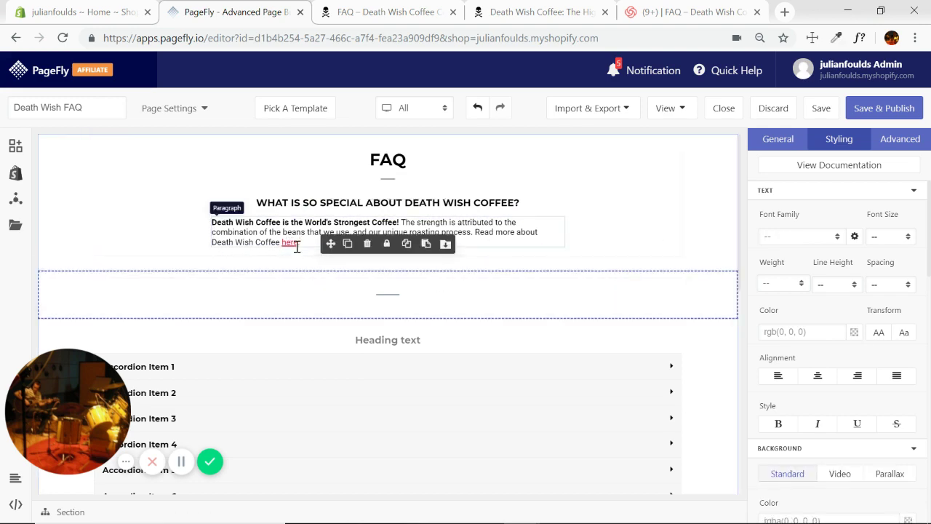
{"action": "left_click", "coordinate": [395, 13]}
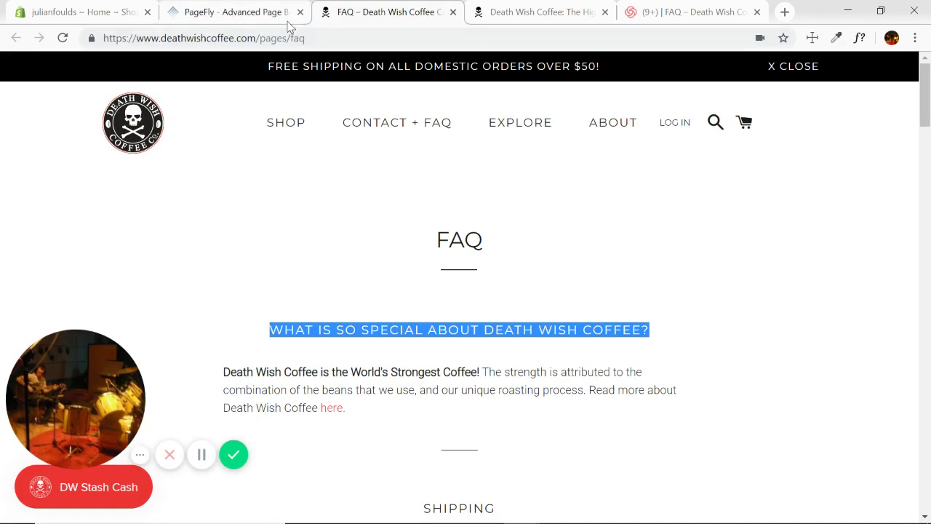
{"action": "left_click", "coordinate": [262, 14]}
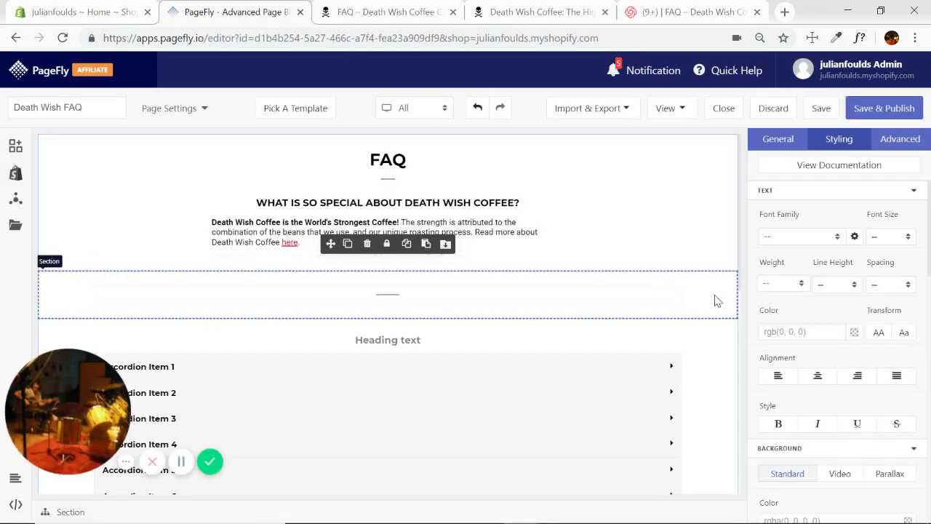
Replace the placeholder heading text above the accordion with "SHIPPING", copied from the reference page.
{"action": "scroll", "coordinate": [607, 316], "scroll_direction": "down", "scroll_amount": 1}
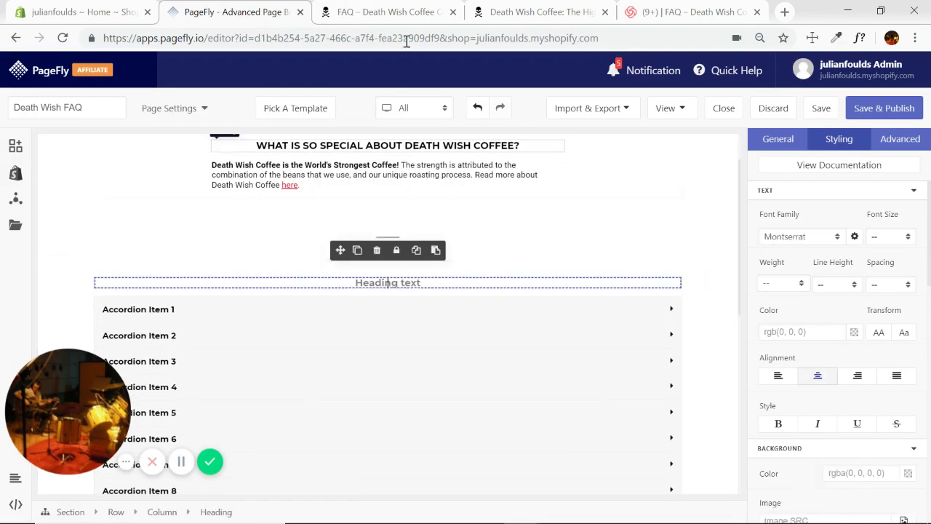
{"action": "left_click", "coordinate": [422, 13]}
{"action": "scroll", "coordinate": [548, 361], "scroll_direction": "down", "scroll_amount": 3}
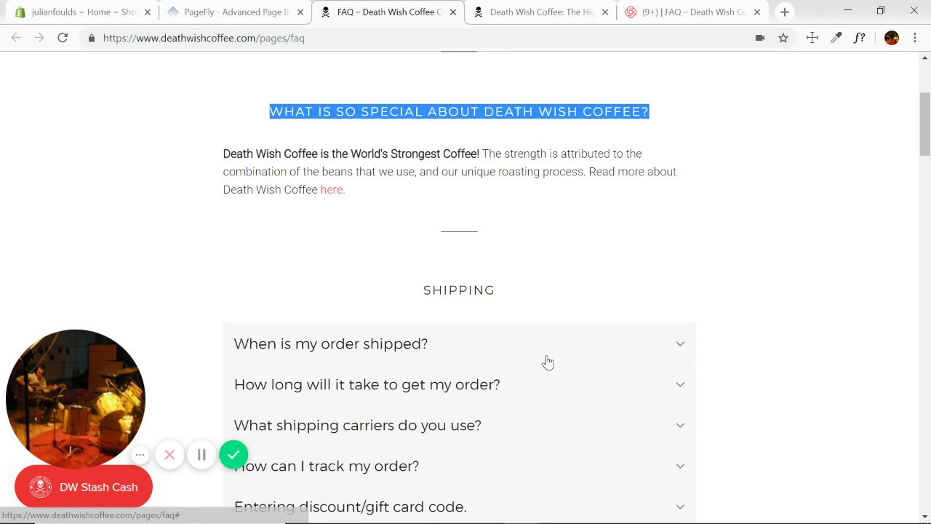
{"action": "double_click", "coordinate": [457, 284]}
{"action": "key", "text": "ctrl+c"}
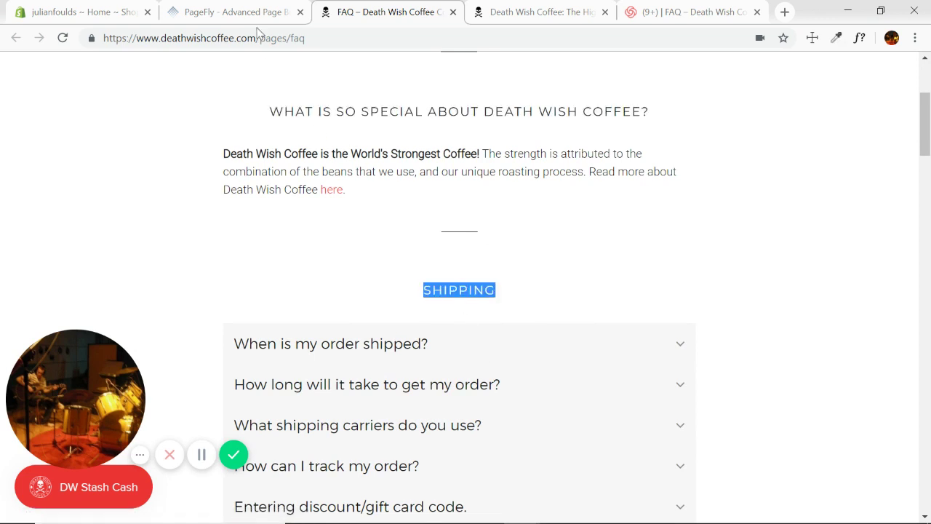
{"action": "left_click", "coordinate": [236, 12]}
{"action": "left_click", "coordinate": [778, 138]}
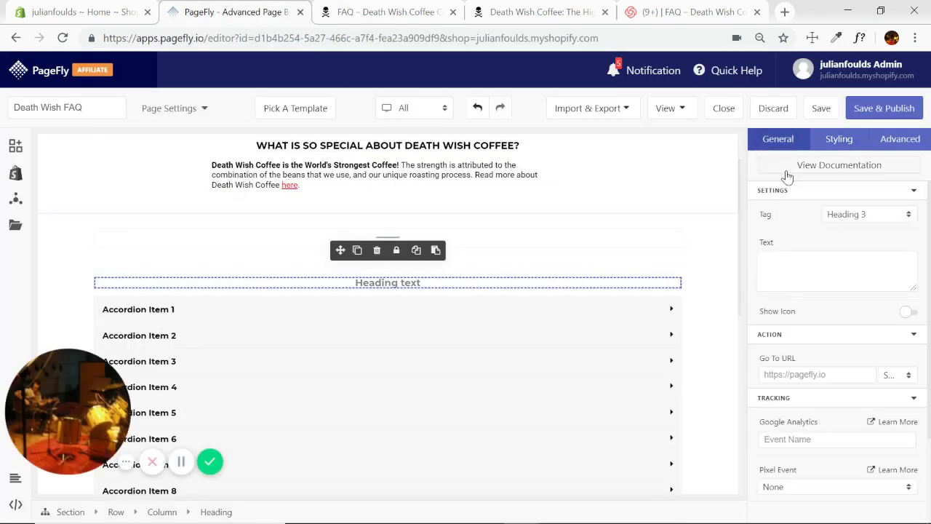
{"action": "left_click", "coordinate": [799, 263]}
{"action": "key", "text": "ctrl+v"}
{"action": "left_click", "coordinate": [710, 316]}
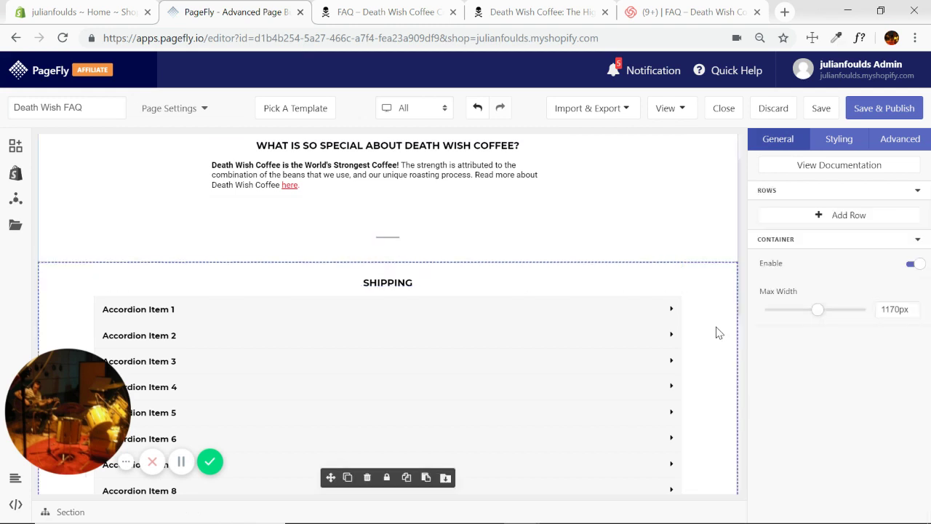
Expand "When is my order shipped?" on the reference page and copy its answer, "We ship within 24 hours of the order being placed.".
{"action": "scroll", "coordinate": [699, 328], "scroll_direction": "down", "scroll_amount": 1}
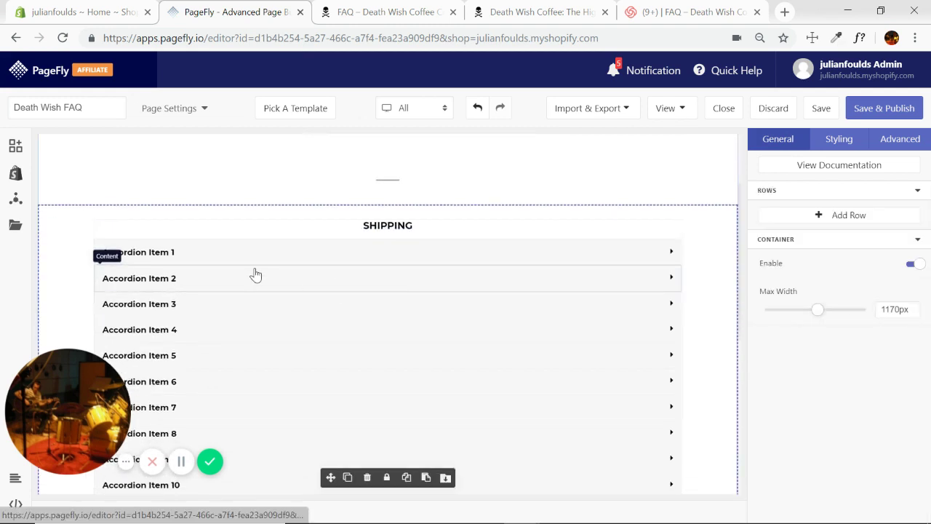
{"action": "left_click", "coordinate": [398, 16]}
{"action": "scroll", "coordinate": [542, 289], "scroll_direction": "down", "scroll_amount": 2}
{"action": "left_click", "coordinate": [416, 198]}
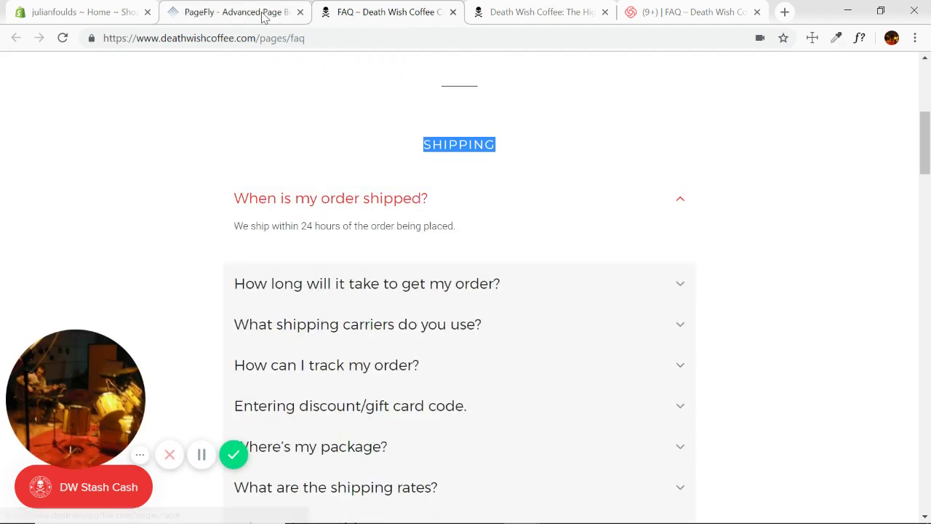
{"action": "double_click", "coordinate": [383, 226]}
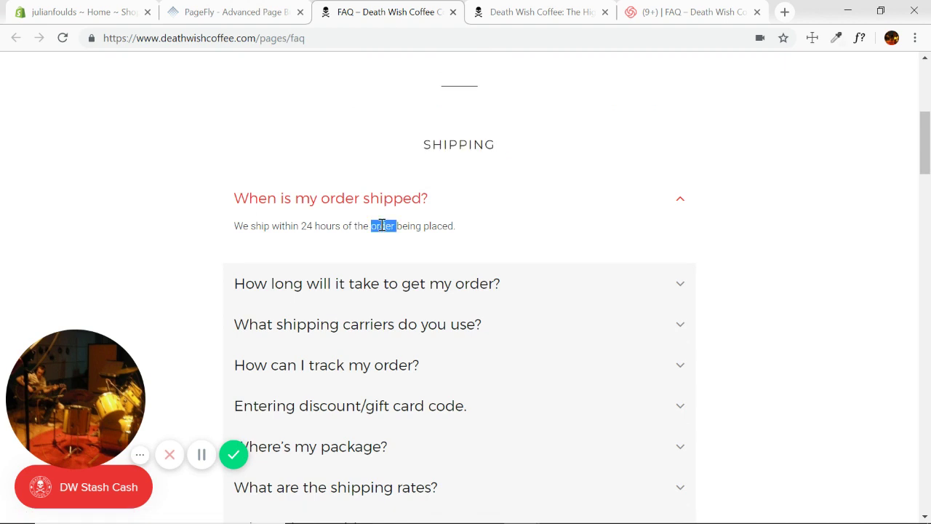
{"action": "triple_click", "coordinate": [383, 226]}
{"action": "key", "text": "ctrl+c"}
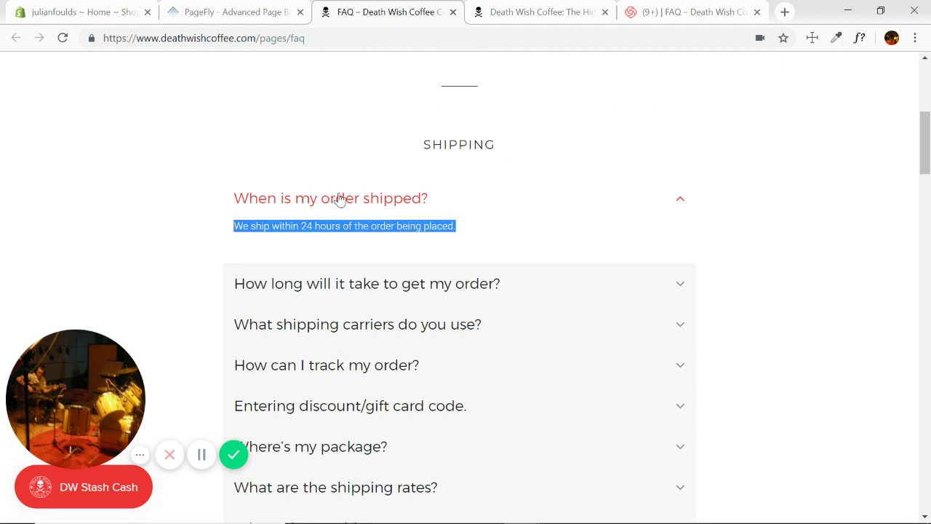
In PageFly, change the header of the first item in the SHIPPING accordion to "When is my item shipped?".
{"action": "left_click", "coordinate": [261, 16]}
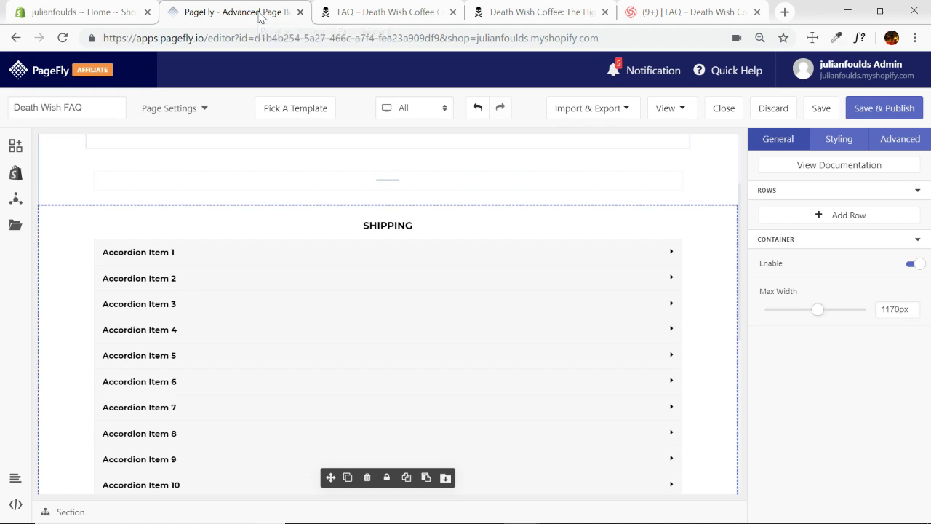
{"action": "left_click", "coordinate": [205, 256]}
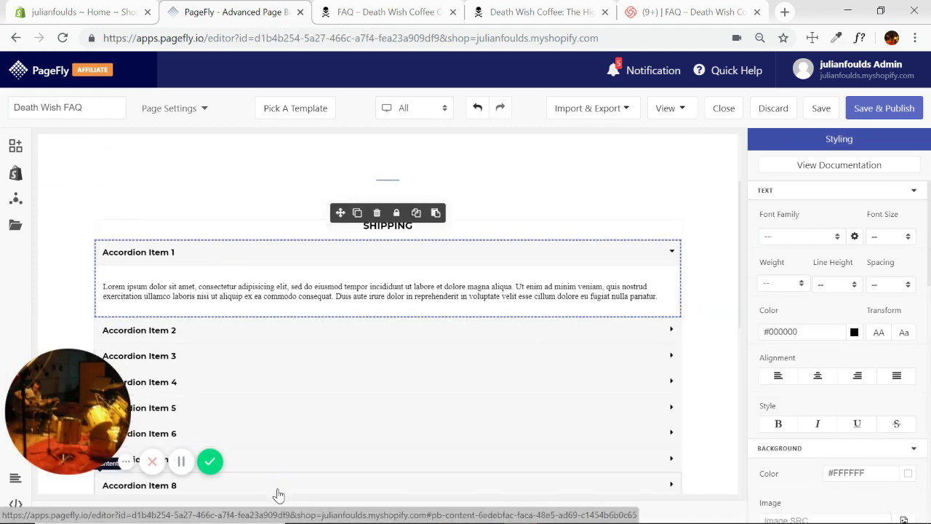
{"action": "left_click", "coordinate": [233, 514]}
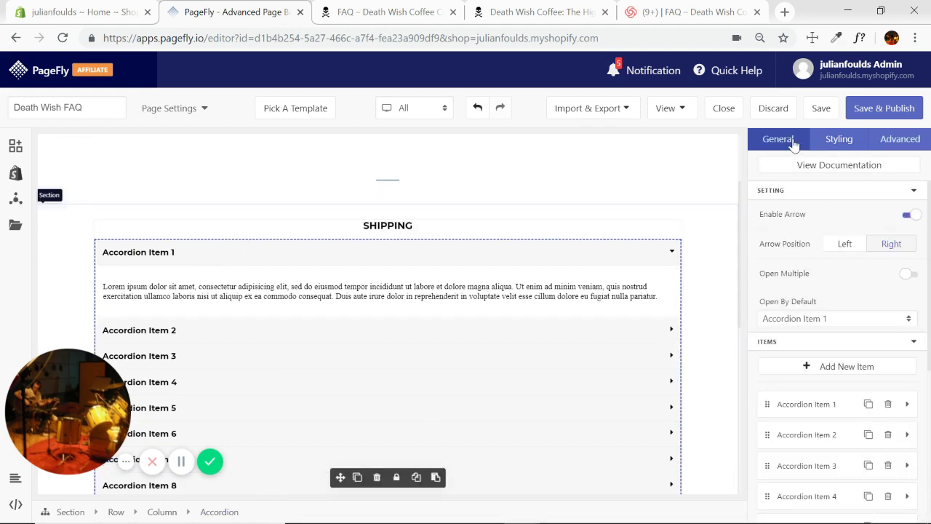
{"action": "left_click", "coordinate": [841, 411]}
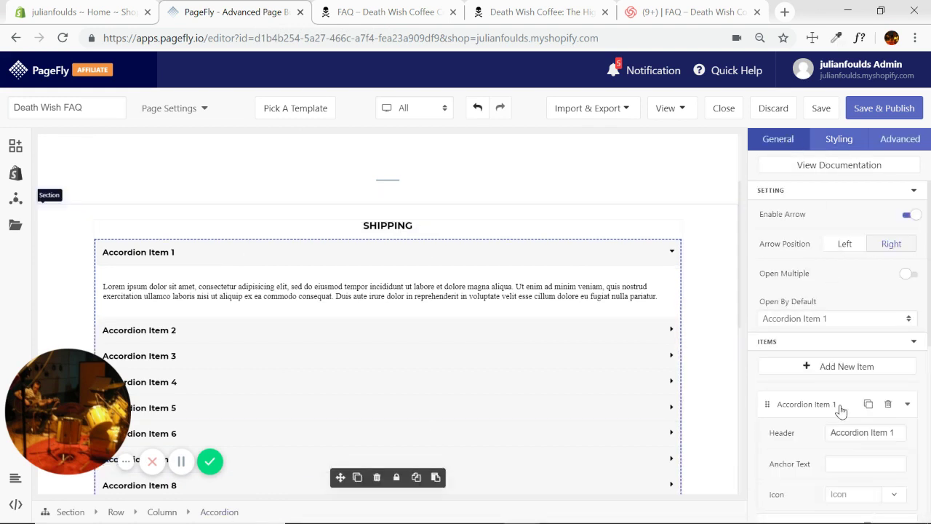
{"action": "scroll", "coordinate": [842, 412], "scroll_direction": "down", "scroll_amount": 1}
{"action": "triple_click", "coordinate": [866, 361]}
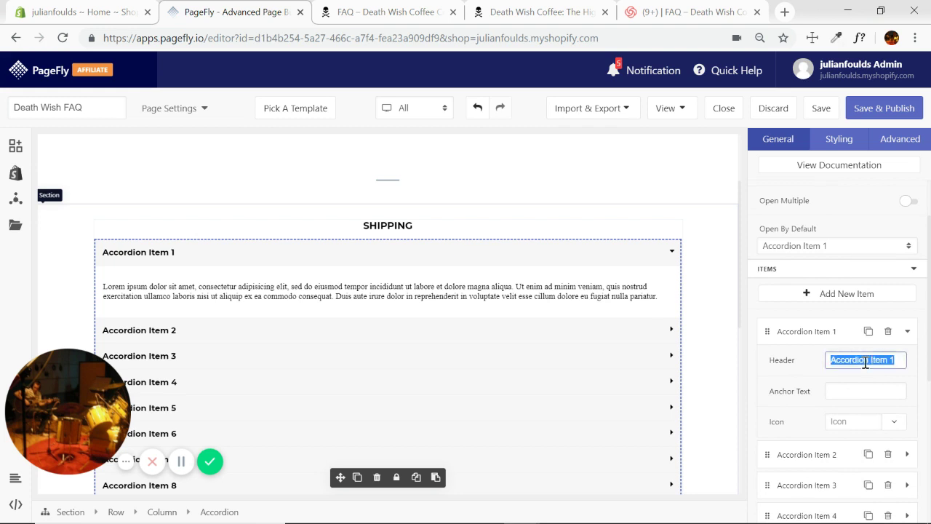
{"action": "type", "text": "When is my i"}
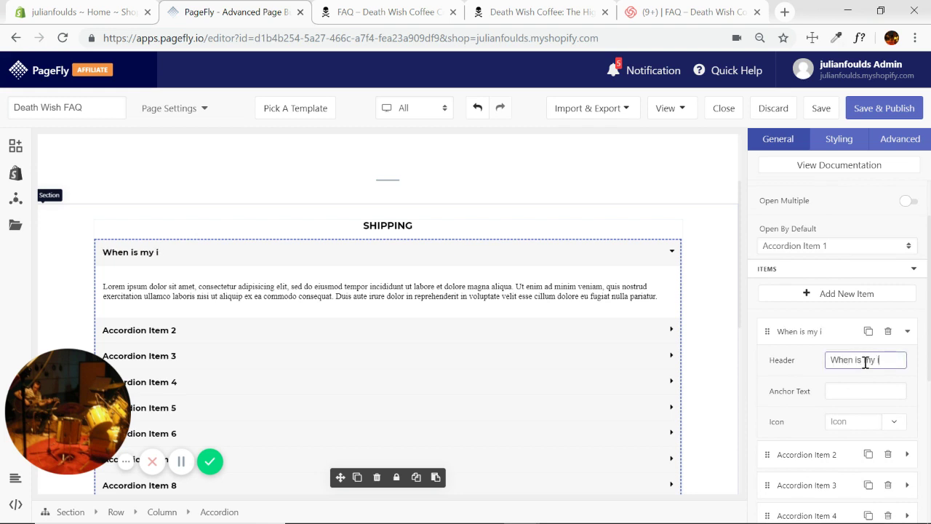
{"action": "type", "text": "tem shipped?"}
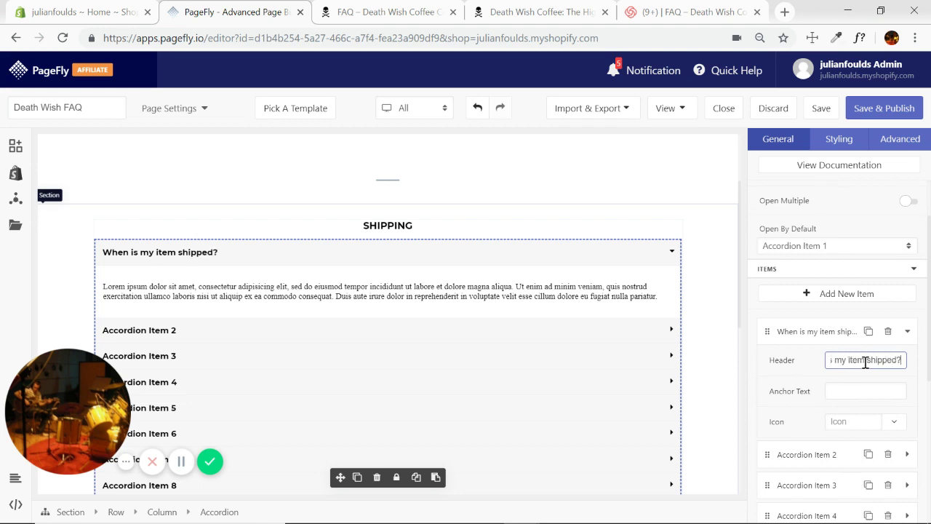
Replace the placeholder answer of the first SHIPPING accordion item with the copied text "We ship within 24 hours of the order being placed.".
{"action": "left_click", "coordinate": [596, 291]}
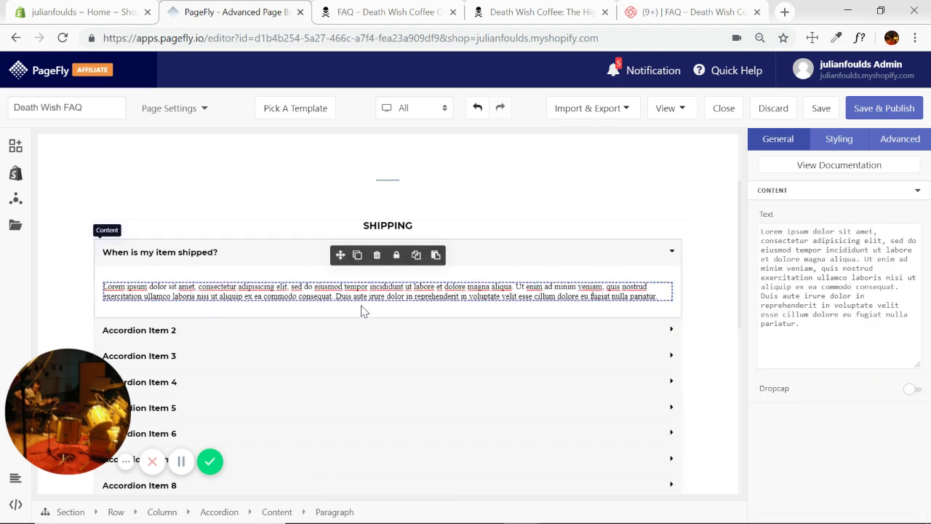
{"action": "triple_click", "coordinate": [834, 328]}
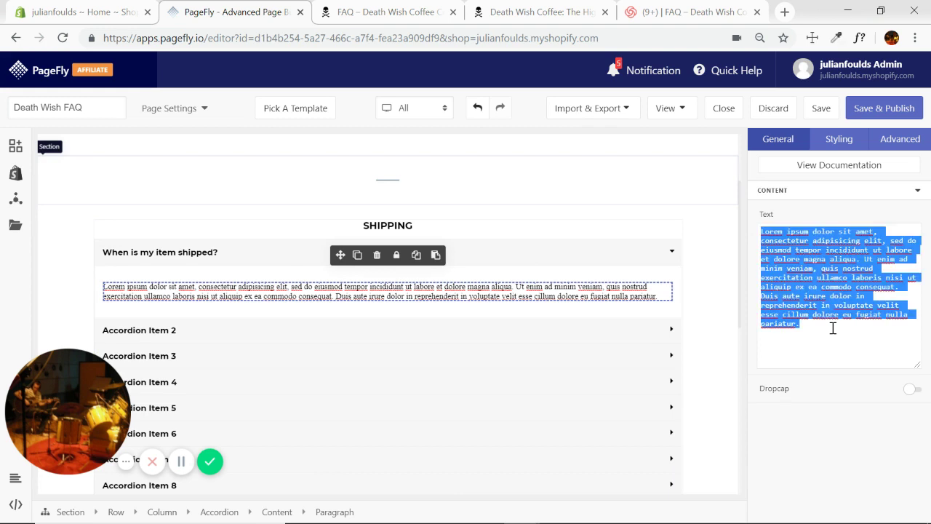
{"action": "key", "text": "BackSpace"}
{"action": "key", "text": "ctrl+v"}
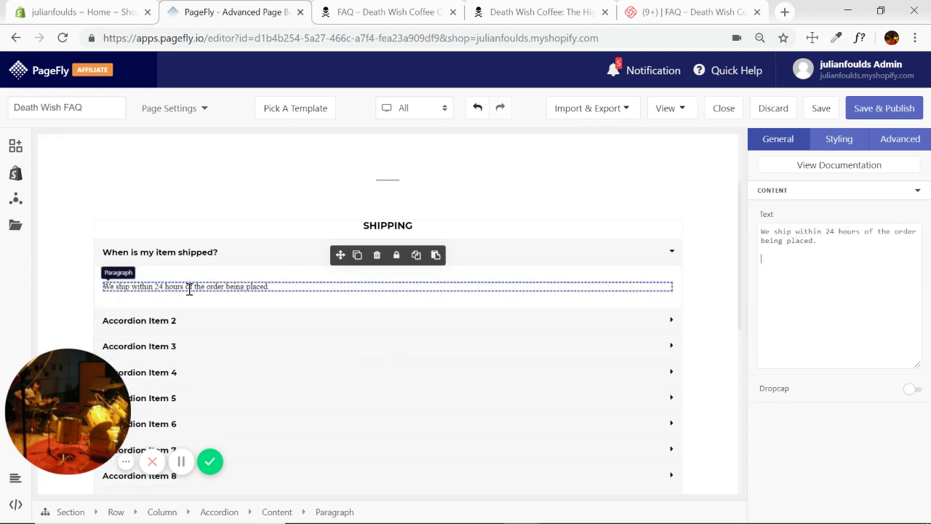
Collapse "When is my order shipped?" on the reference FAQ page and return to PageFly.
{"action": "left_click", "coordinate": [395, 11]}
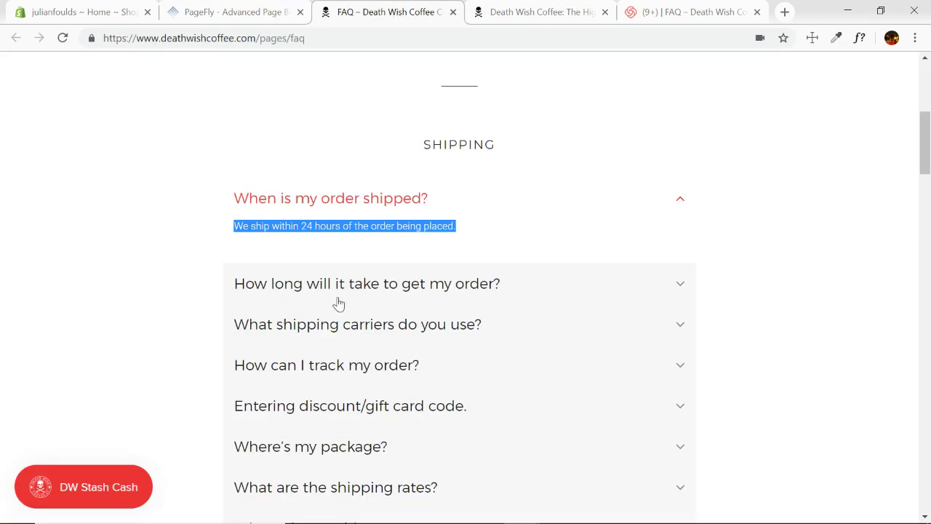
{"action": "left_click", "coordinate": [480, 226]}
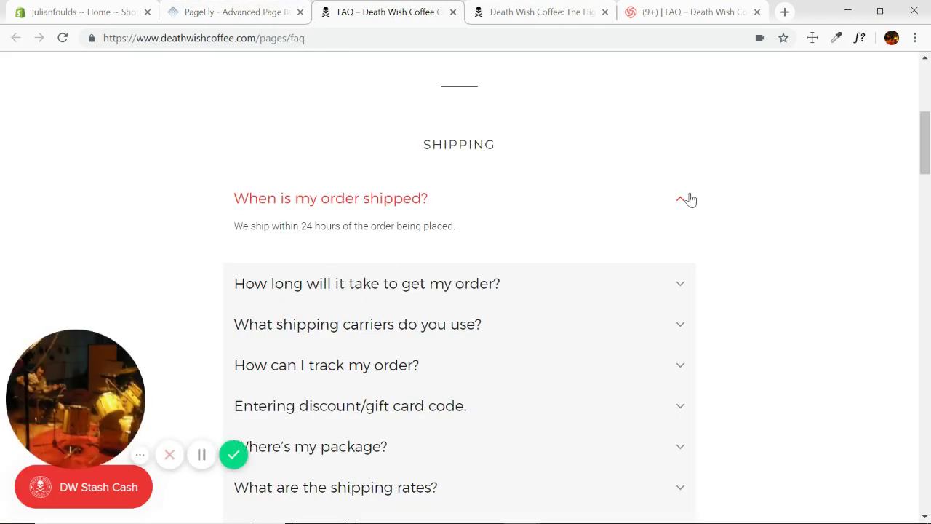
{"action": "left_click", "coordinate": [681, 199]}
{"action": "left_click", "coordinate": [256, 18]}
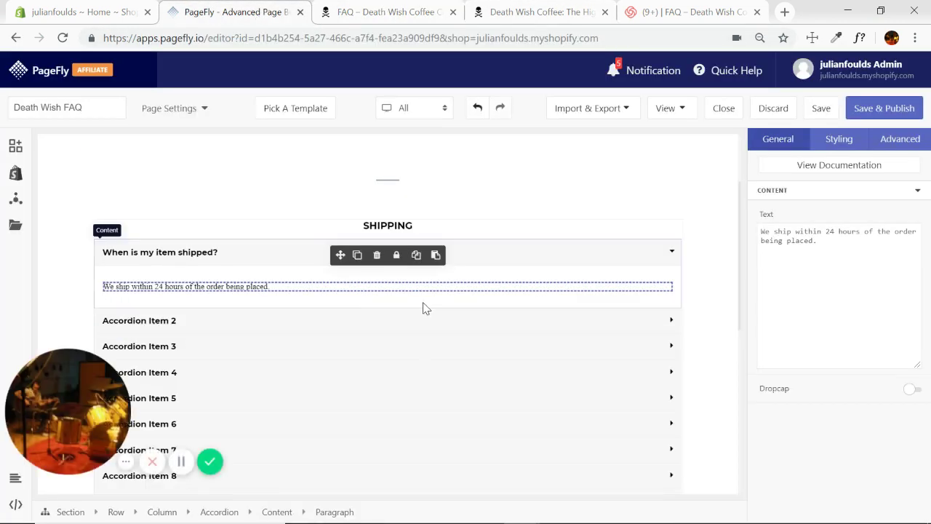
Set the font family of the answer under "When is my item shipped?" to Montserrat.
{"action": "left_click", "coordinate": [702, 307]}
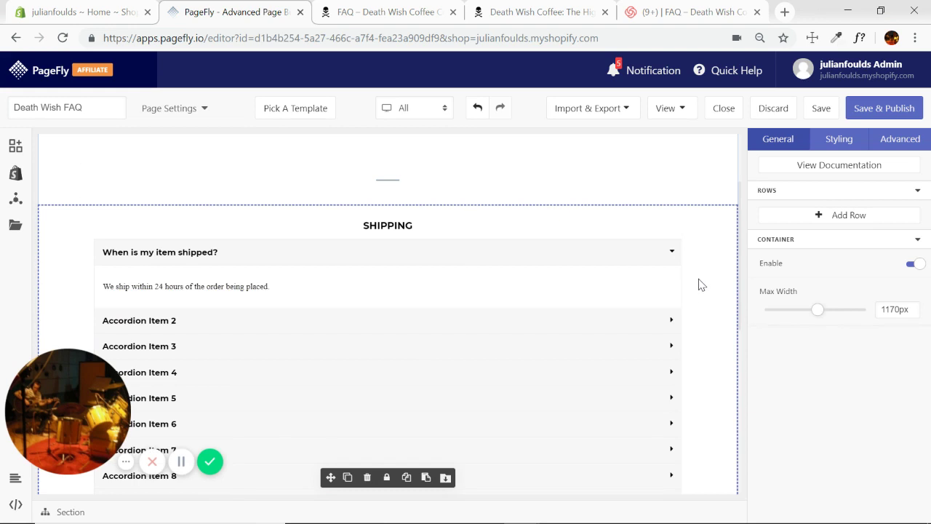
{"action": "left_click", "coordinate": [209, 287]}
{"action": "left_click", "coordinate": [833, 142]}
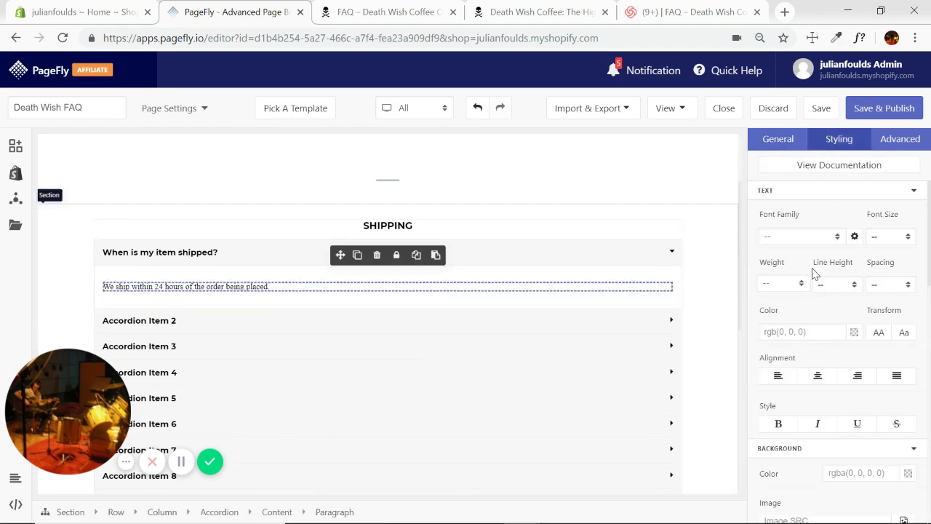
{"action": "left_click", "coordinate": [838, 239]}
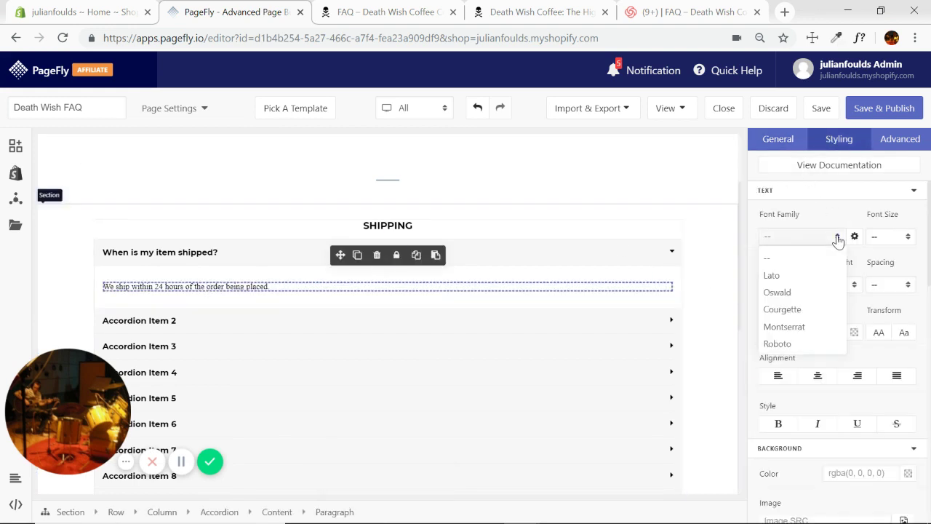
{"action": "left_click", "coordinate": [786, 328]}
{"action": "left_click", "coordinate": [440, 286]}
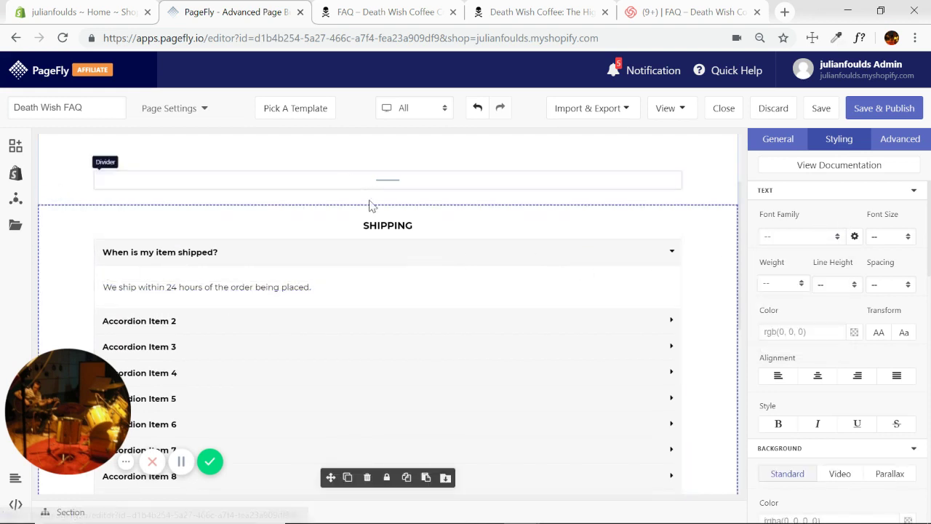
Expand the second SHIPPING item in PageFly and copy the answer to "How long will it take to get my order?" from the reference page.
{"action": "scroll", "coordinate": [650, 316], "scroll_direction": "down", "scroll_amount": 1}
{"action": "left_click", "coordinate": [195, 264]}
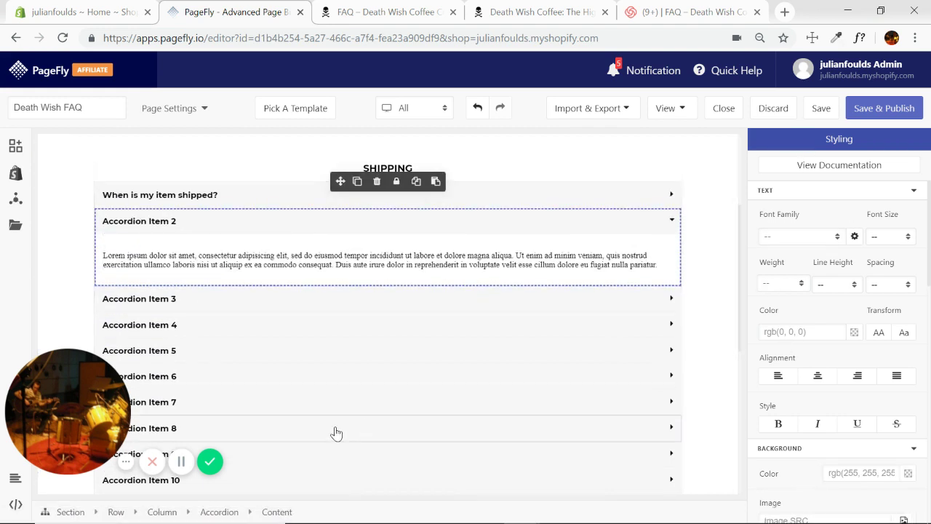
{"action": "left_click", "coordinate": [219, 512]}
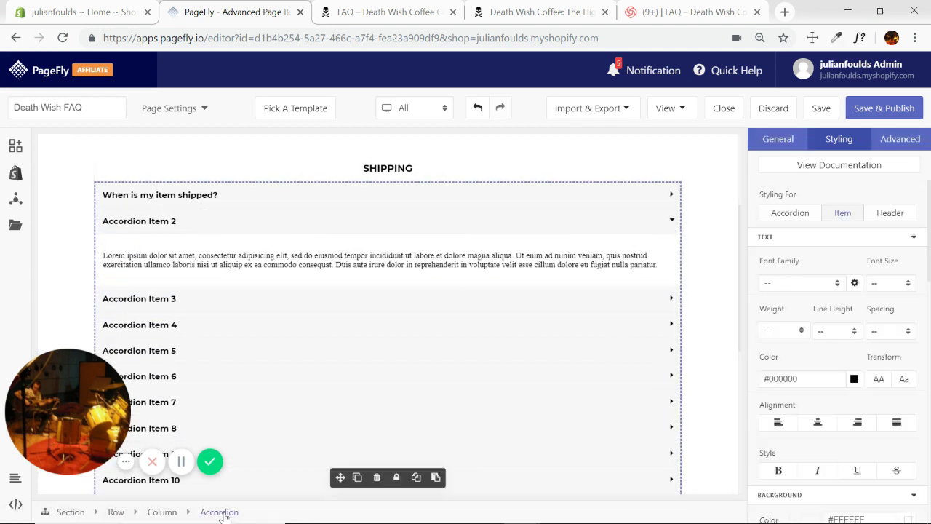
{"action": "left_click", "coordinate": [437, 10]}
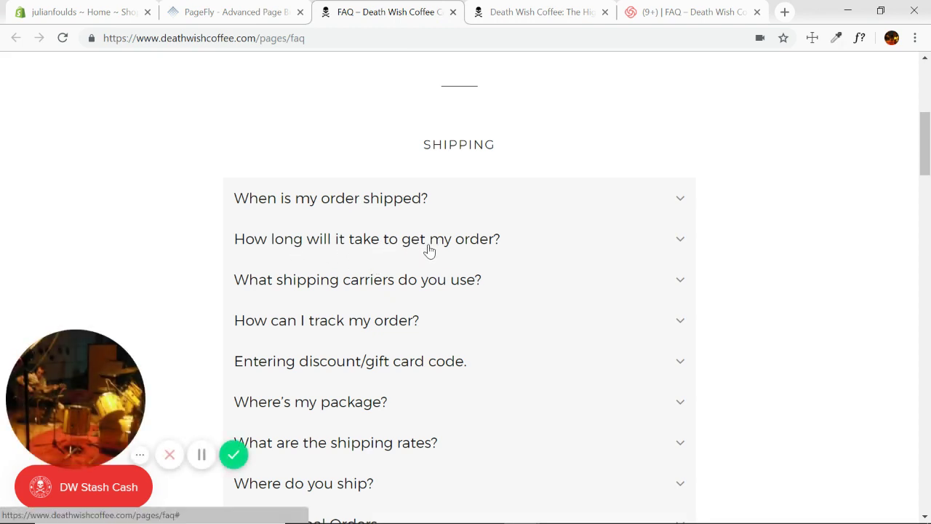
{"action": "left_click", "coordinate": [665, 246]}
{"action": "triple_click", "coordinate": [399, 283]}
{"action": "key", "text": "ctrl+c"}
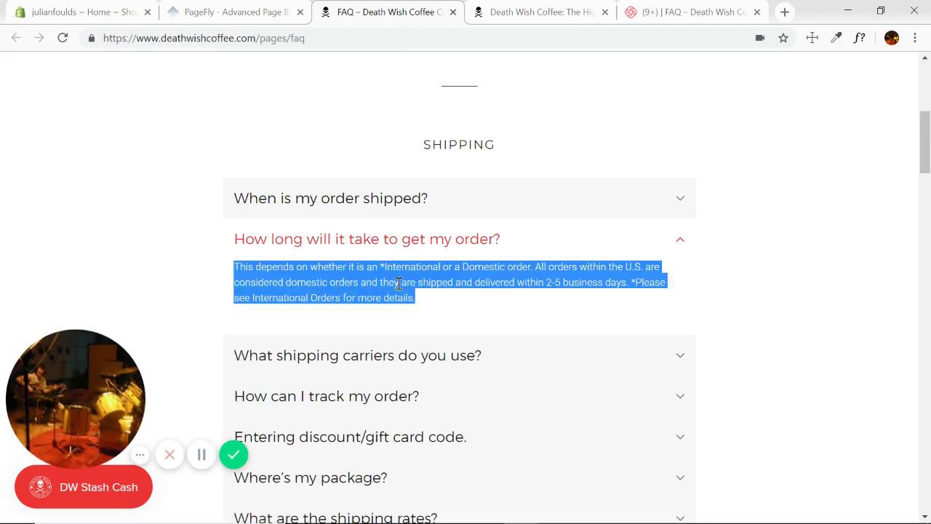
In PageFly, change the header of the second SHIPPING accordion item to "How long will it take to get my order?".
{"action": "left_click", "coordinate": [235, 12]}
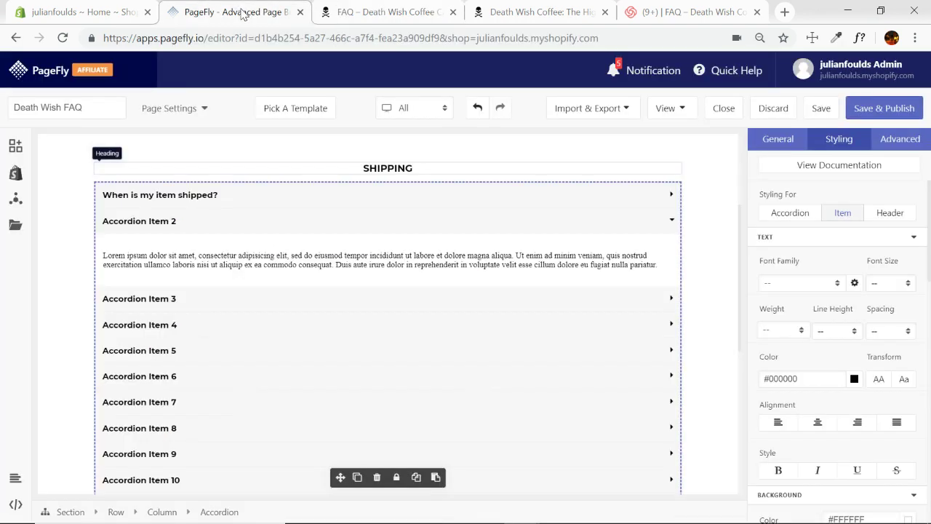
{"action": "scroll", "coordinate": [821, 313], "scroll_direction": "down", "scroll_amount": 15}
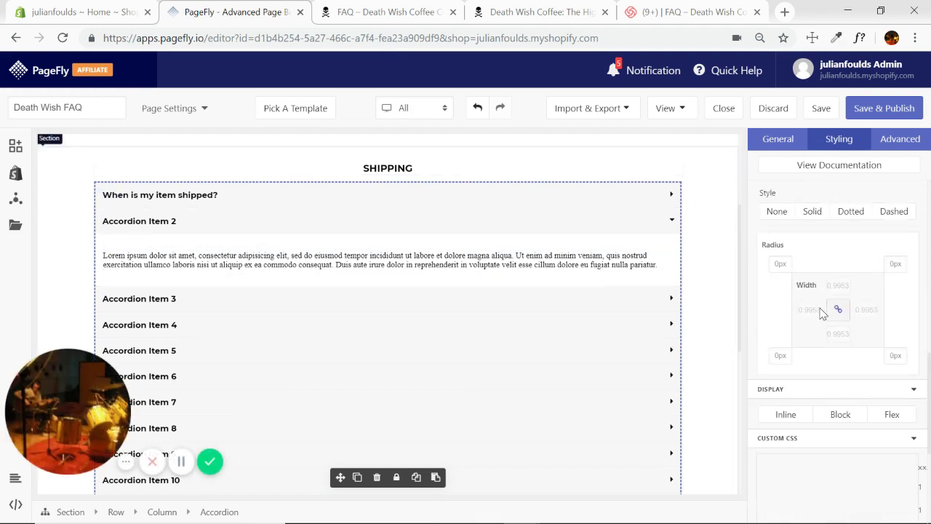
{"action": "left_click", "coordinate": [771, 139]}
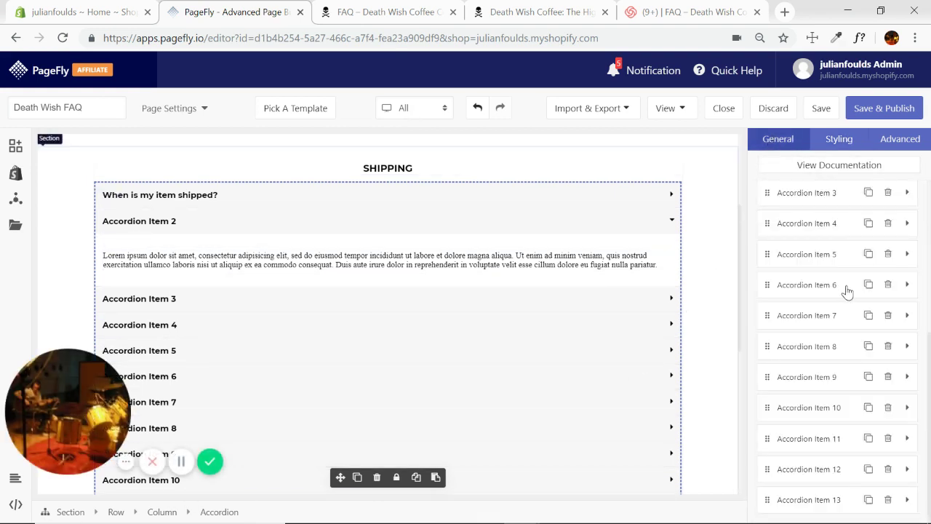
{"action": "scroll", "coordinate": [848, 284], "scroll_direction": "up", "scroll_amount": 3}
{"action": "left_click", "coordinate": [825, 308]}
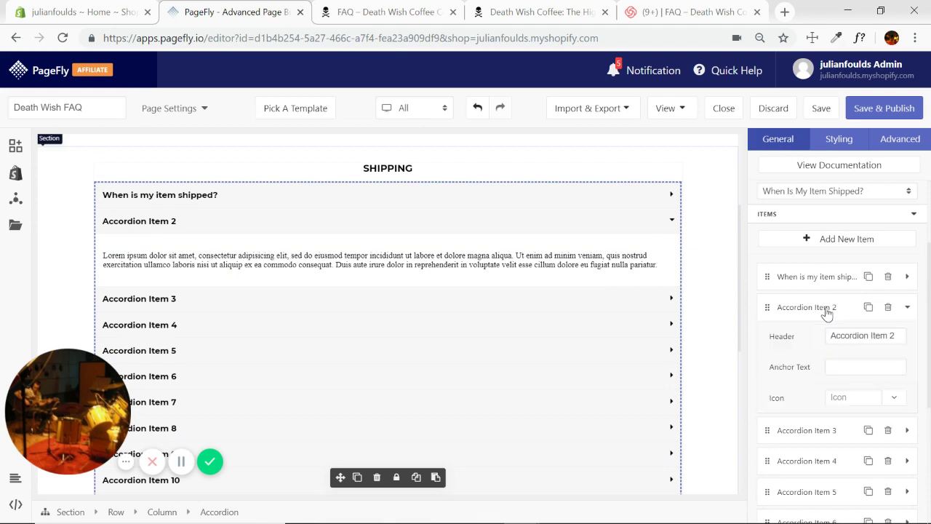
{"action": "triple_click", "coordinate": [852, 336]}
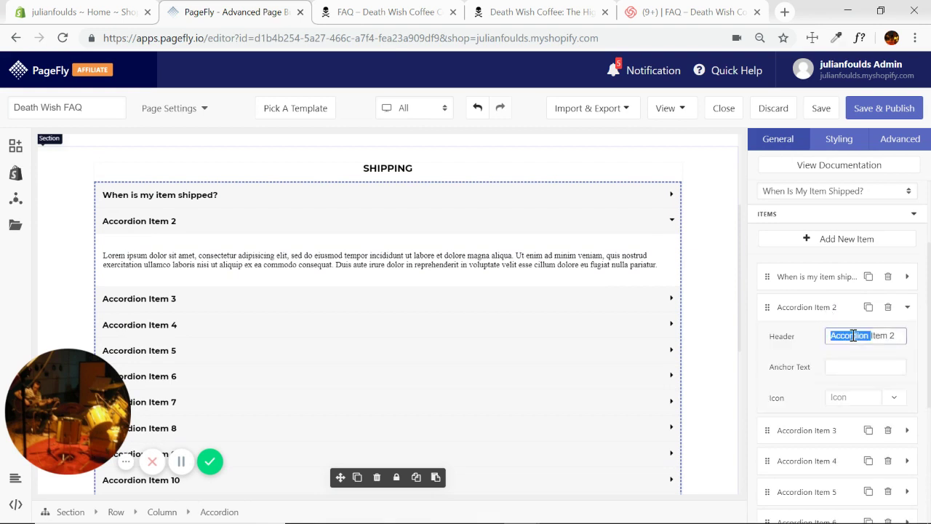
{"action": "left_click", "coordinate": [383, 14]}
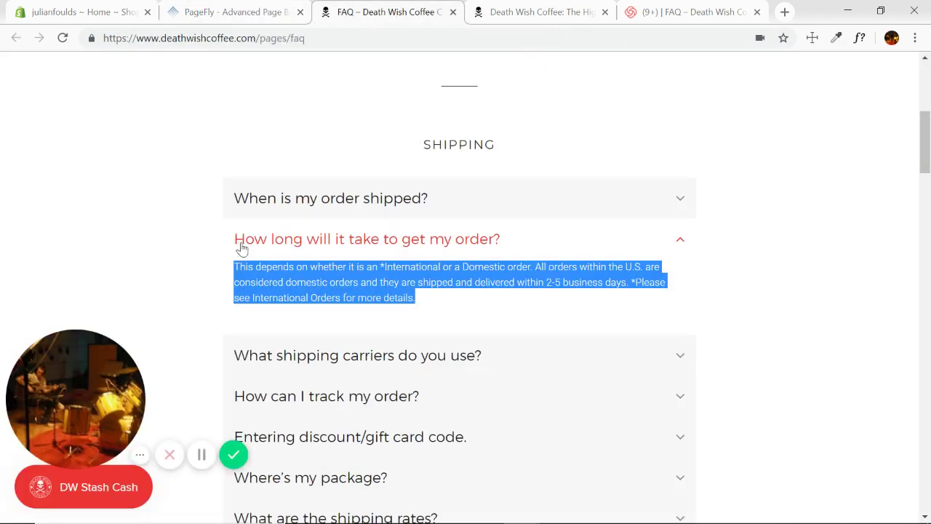
{"action": "left_click", "coordinate": [240, 12]}
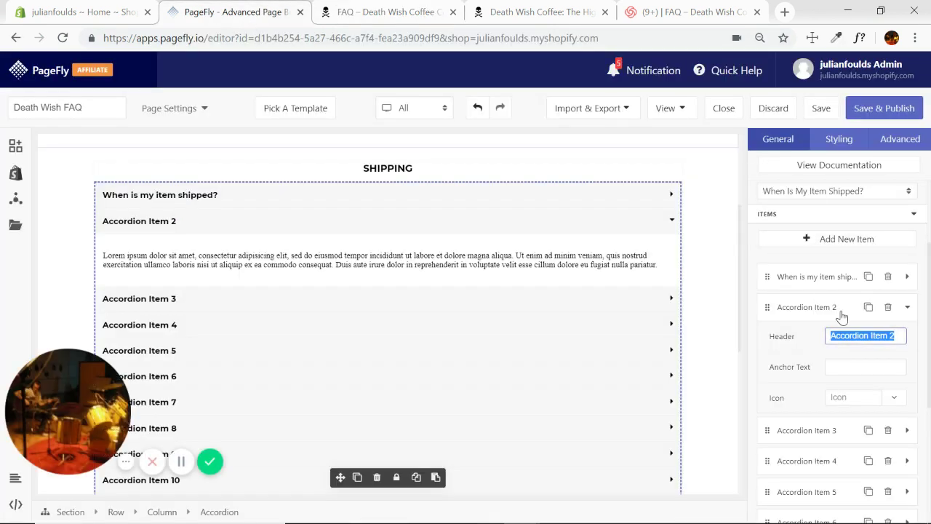
{"action": "type", "text": "How long will"}
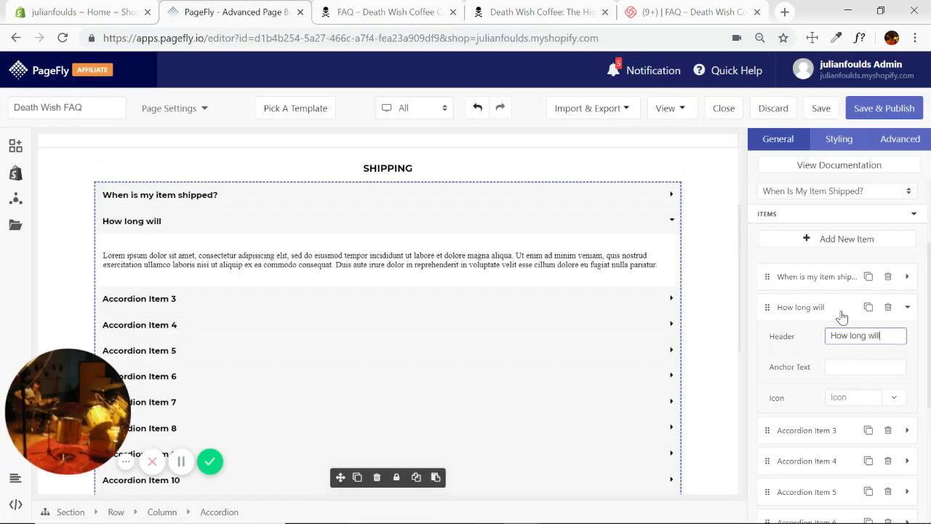
{"action": "type", "text": " it take to get m"}
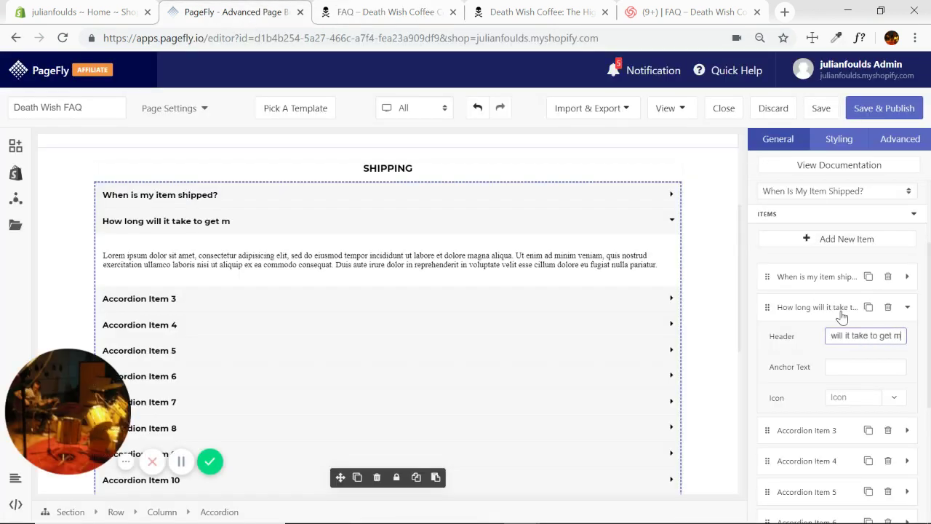
{"action": "type", "text": "y order?"}
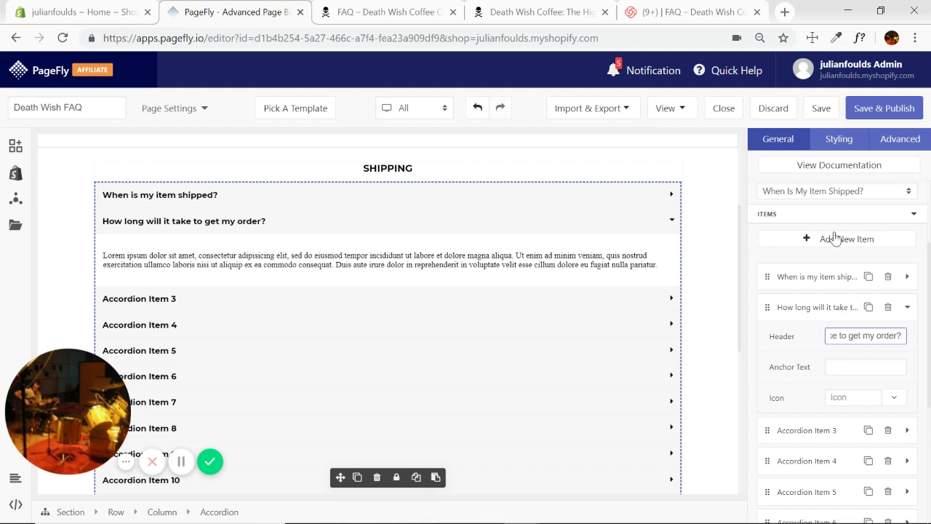
Replace the placeholder answer under "How long will it take to get my order?" with the copied International and Domestic order delivery text.
{"action": "left_click", "coordinate": [393, 258]}
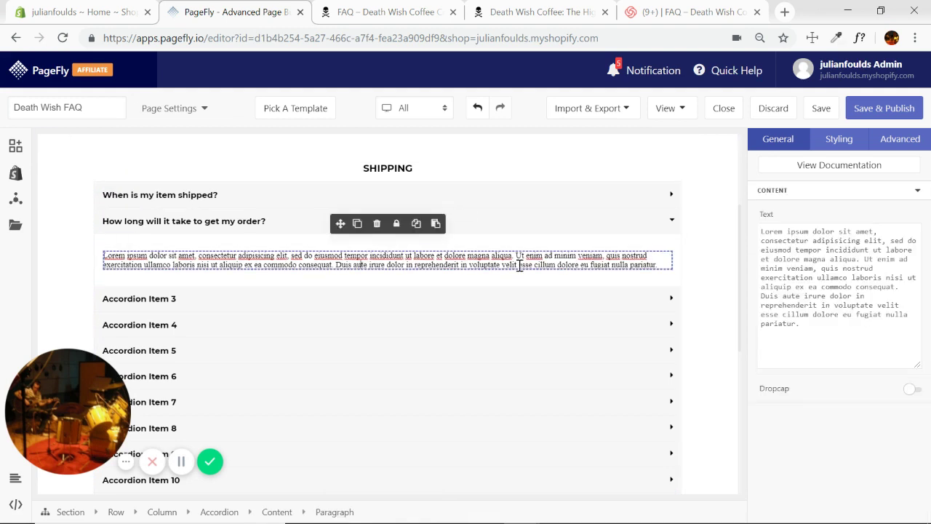
{"action": "left_click", "coordinate": [800, 320]}
{"action": "key", "text": "ctrl+a"}
{"action": "key", "text": "ctrl+v"}
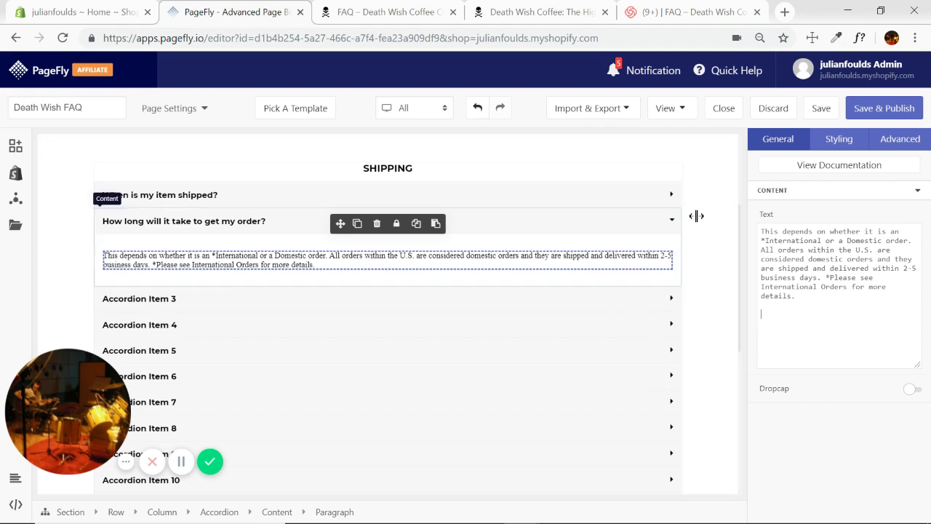
Set the font family of the answer under "How long will it take to get my order?" to Montserrat.
{"action": "left_click", "coordinate": [841, 139]}
{"action": "left_click", "coordinate": [836, 236]}
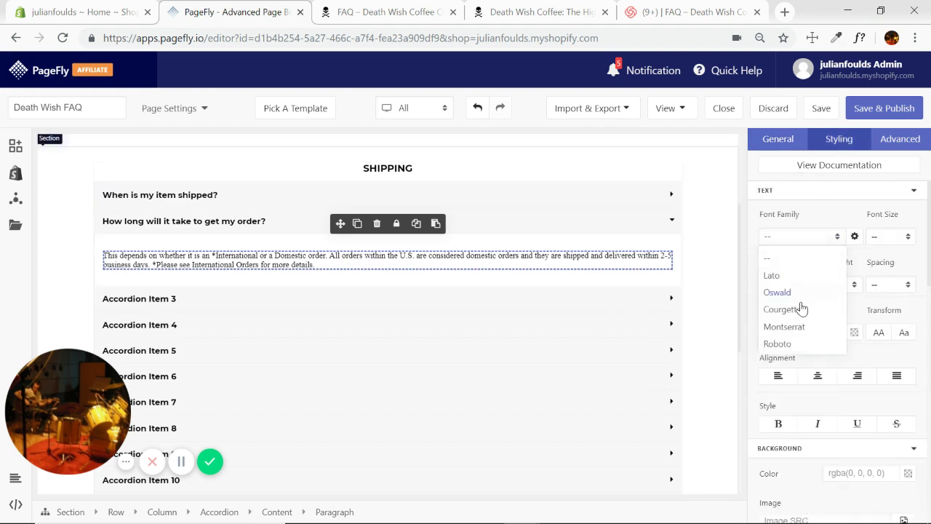
{"action": "left_click", "coordinate": [792, 327]}
{"action": "left_click", "coordinate": [701, 258]}
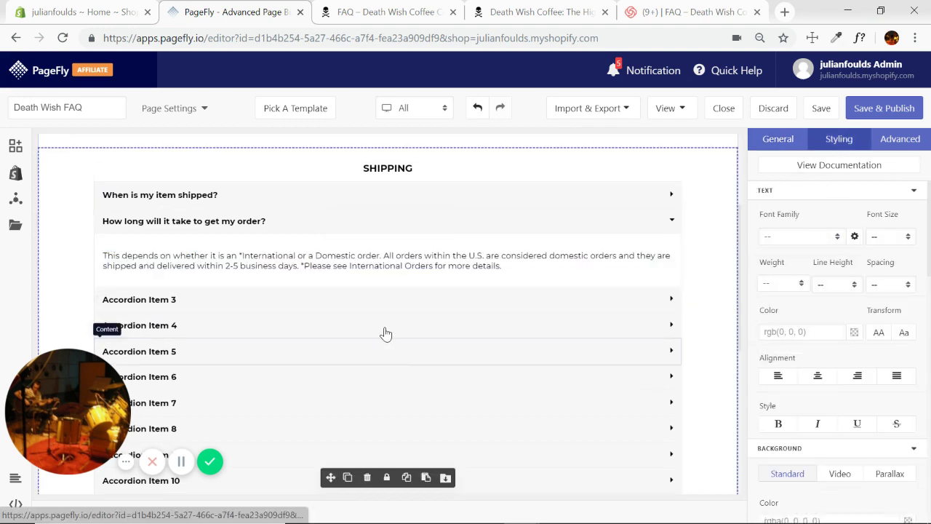
Collapse "How long will it take to get my order?" on the reference page and in the PageFly accordion.
{"action": "left_click", "coordinate": [386, 11]}
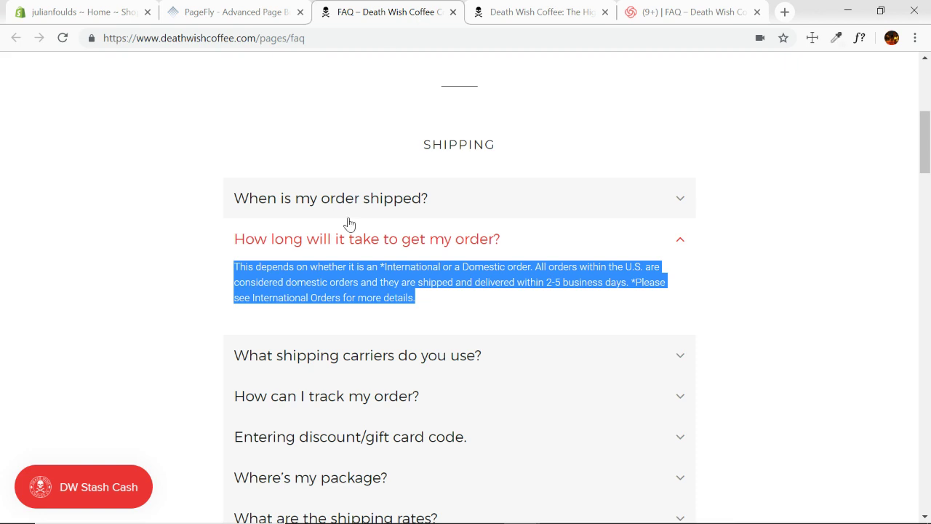
{"action": "left_click", "coordinate": [677, 244]}
{"action": "left_click", "coordinate": [241, 12]}
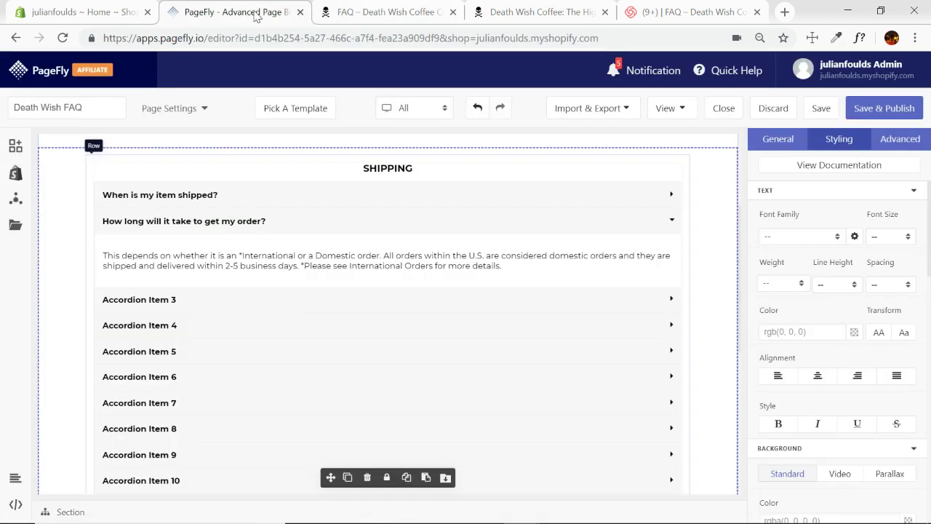
{"action": "left_click", "coordinate": [671, 221]}
Delete the placeholder items Accordion Item 3 through Accordion Item 13 from the SHIPPING accordion.
{"action": "scroll", "coordinate": [258, 395], "scroll_direction": "down", "scroll_amount": 2}
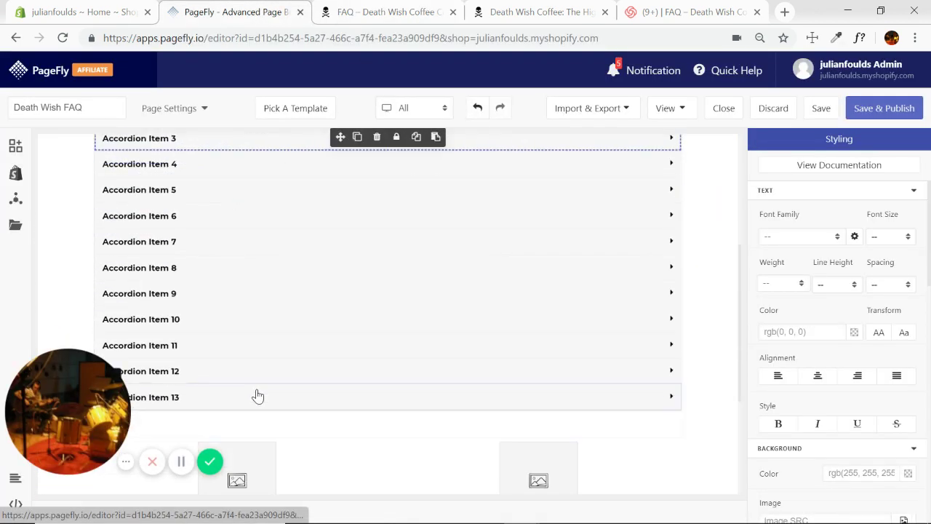
{"action": "scroll", "coordinate": [482, 318], "scroll_direction": "up", "scroll_amount": 3}
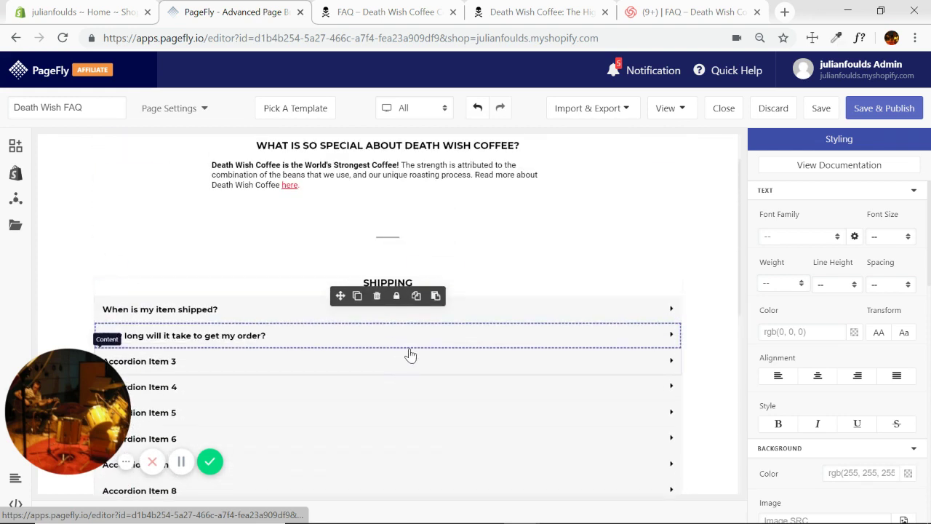
{"action": "scroll", "coordinate": [698, 338], "scroll_direction": "down", "scroll_amount": 1}
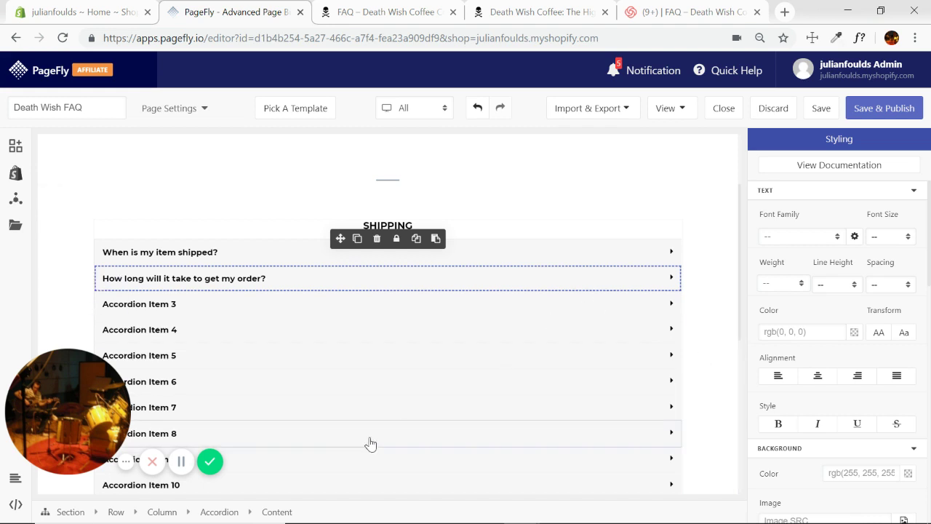
{"action": "left_click", "coordinate": [228, 512]}
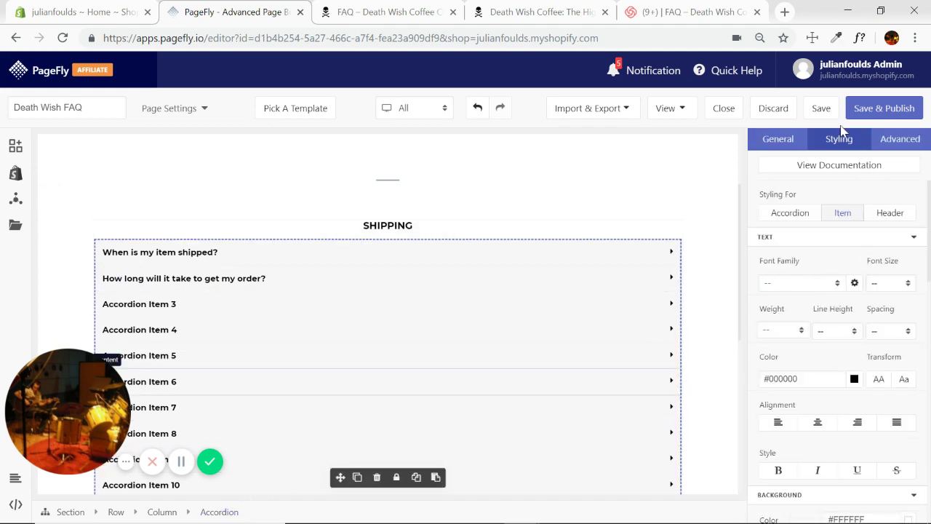
{"action": "left_click", "coordinate": [775, 138]}
{"action": "scroll", "coordinate": [825, 289], "scroll_direction": "down", "scroll_amount": 4}
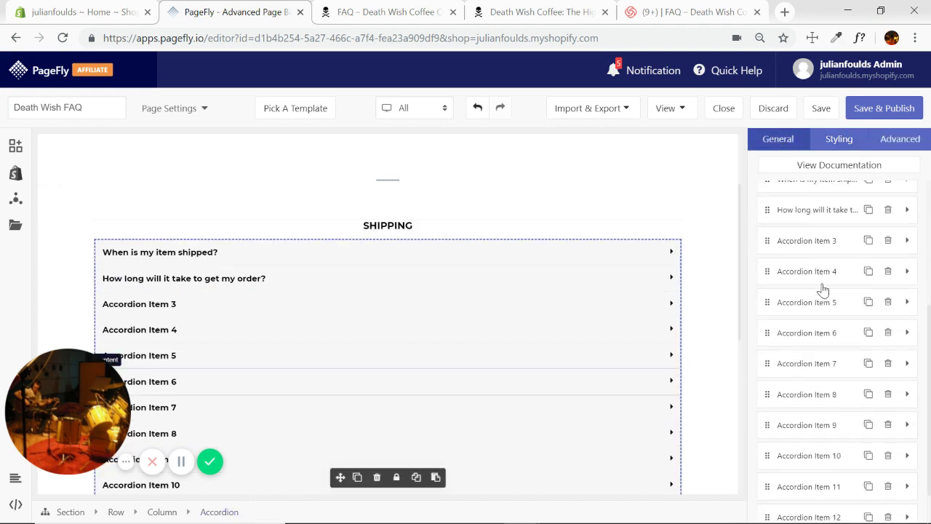
{"action": "left_click", "coordinate": [889, 502]}
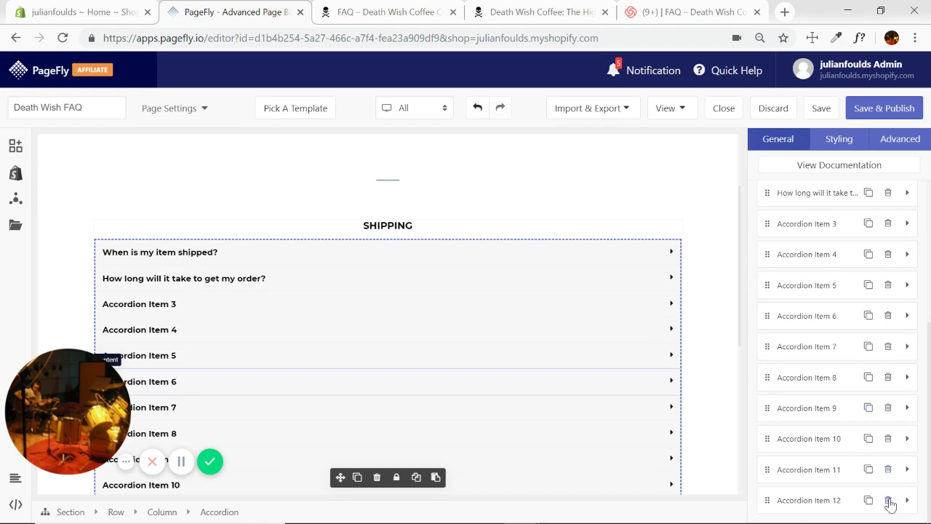
{"action": "left_click", "coordinate": [889, 501]}
{"action": "left_click", "coordinate": [890, 501]}
{"action": "left_click", "coordinate": [889, 502]}
{"action": "left_click", "coordinate": [889, 501]}
{"action": "left_click", "coordinate": [888, 501]}
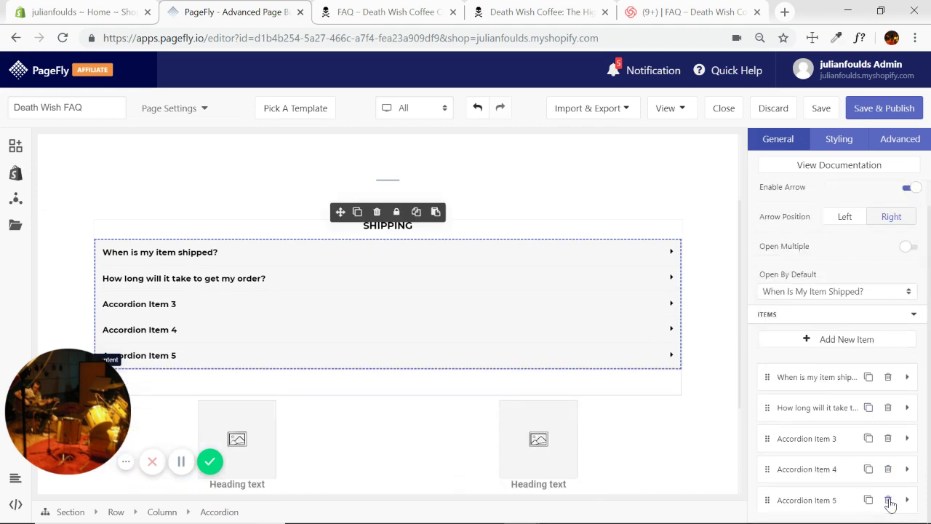
{"action": "left_click", "coordinate": [889, 499]}
{"action": "left_click", "coordinate": [889, 499]}
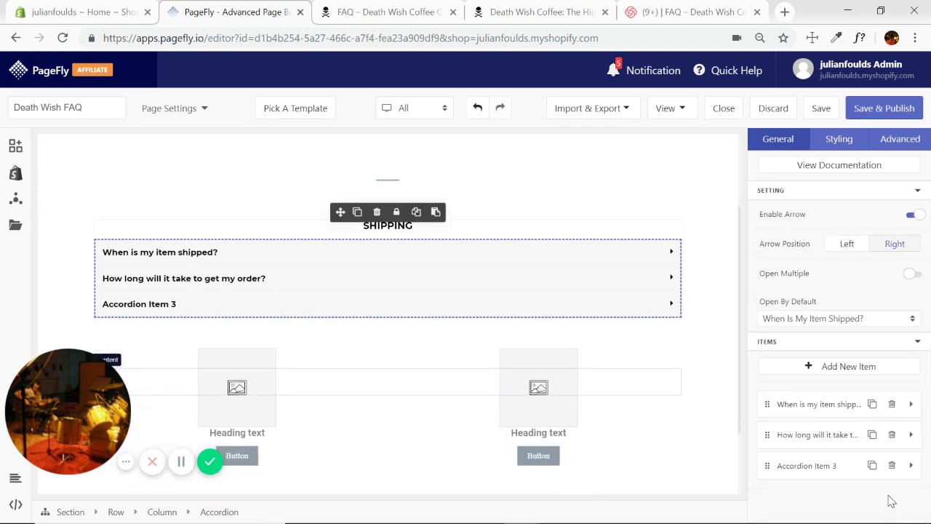
{"action": "left_click", "coordinate": [893, 466]}
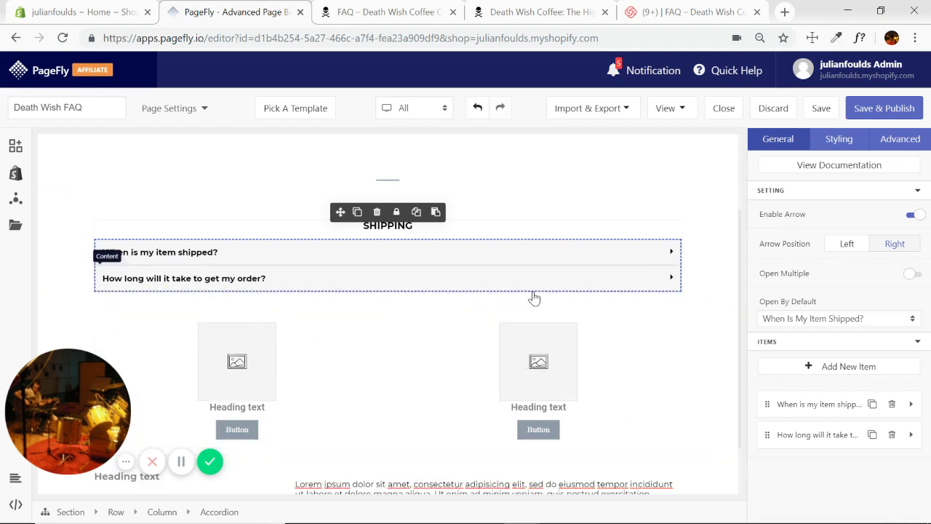
Check the trimmed SHIPPING accordion and the content above it against the reference Death Wish Coffee FAQ page.
{"action": "left_click", "coordinate": [665, 279]}
{"action": "left_click", "coordinate": [668, 278]}
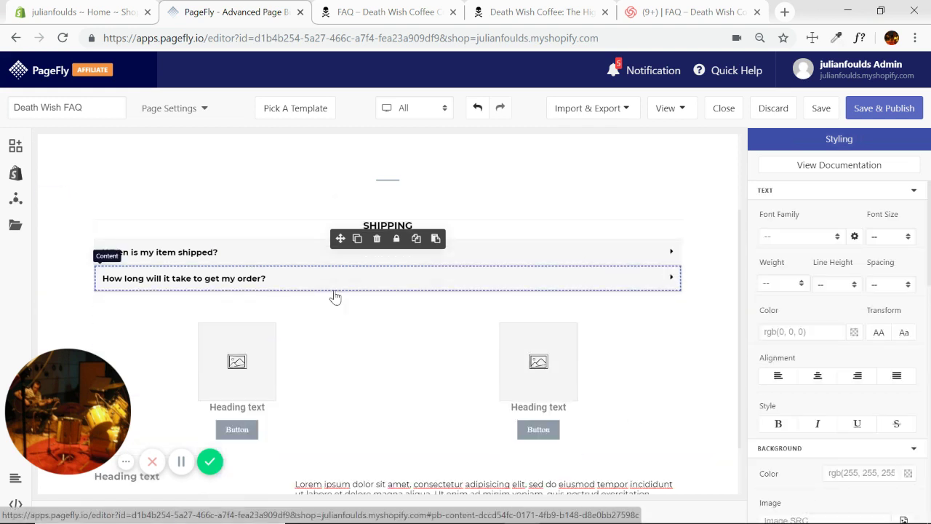
{"action": "scroll", "coordinate": [713, 270], "scroll_direction": "up", "scroll_amount": 2}
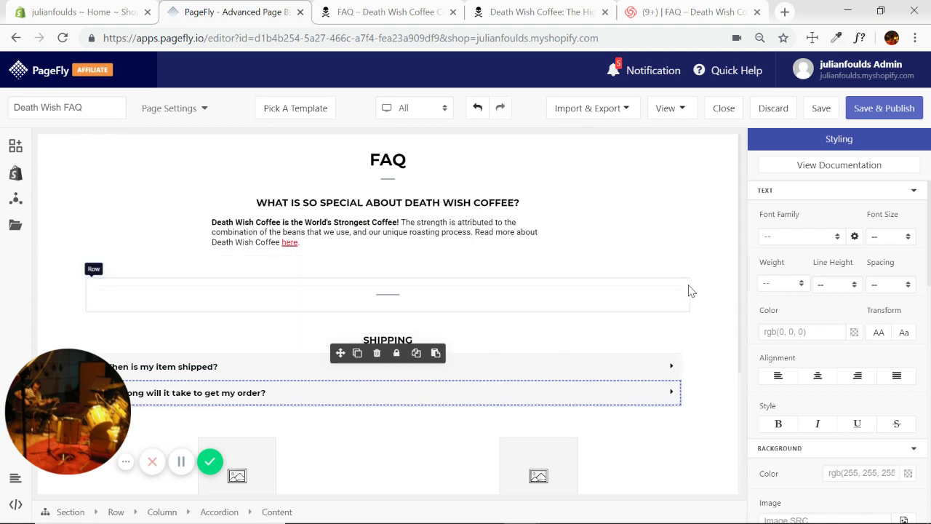
{"action": "left_click", "coordinate": [395, 28]}
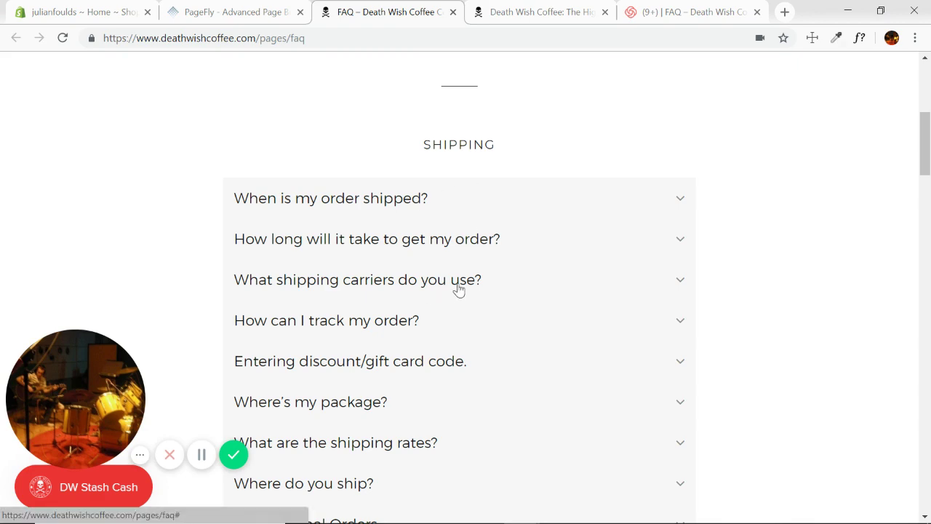
{"action": "scroll", "coordinate": [407, 220], "scroll_direction": "up", "scroll_amount": 5}
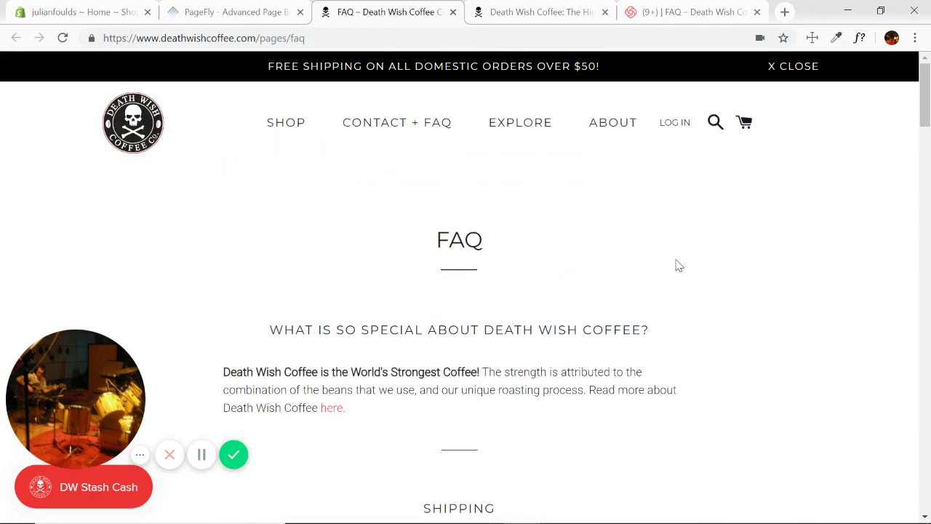
{"action": "scroll", "coordinate": [676, 265], "scroll_direction": "down", "scroll_amount": 2}
{"action": "left_click", "coordinate": [255, 12]}
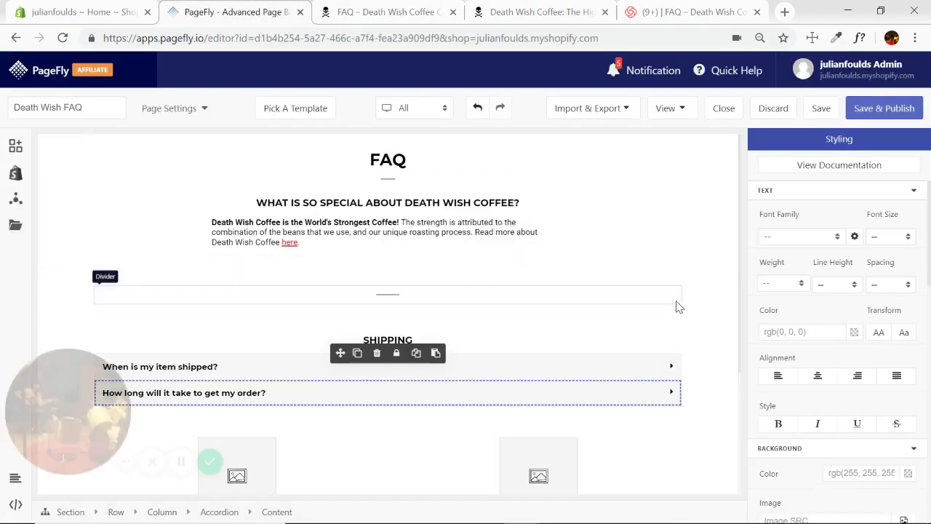
{"action": "scroll", "coordinate": [718, 280], "scroll_direction": "down", "scroll_amount": 2}
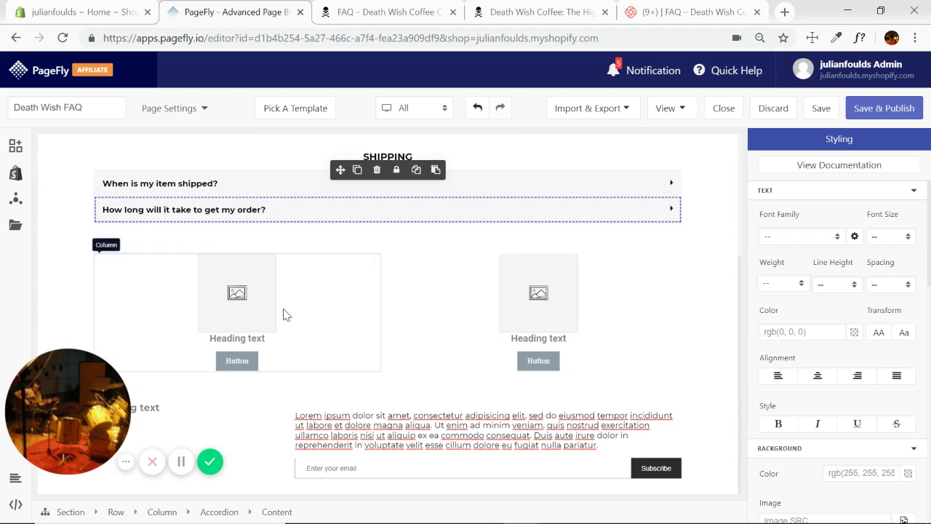
{"action": "left_click", "coordinate": [262, 300]}
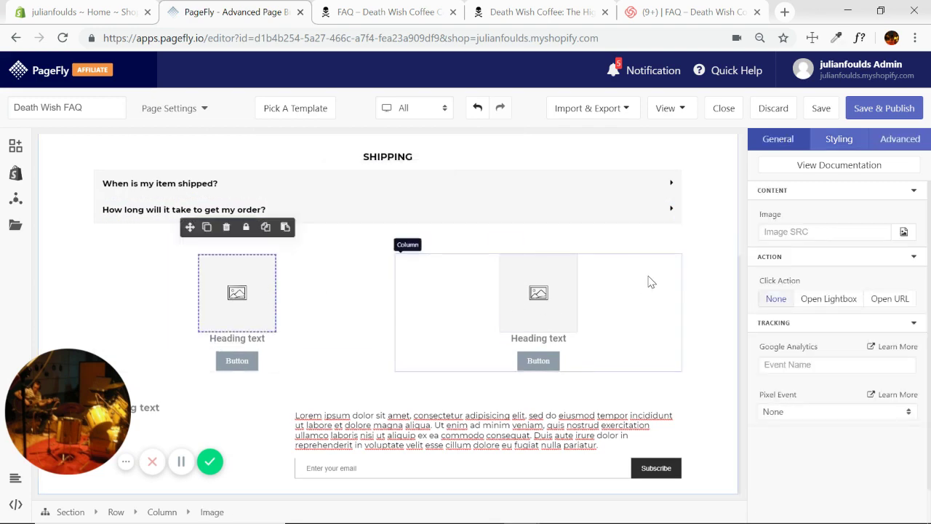
{"action": "left_click", "coordinate": [904, 233]}
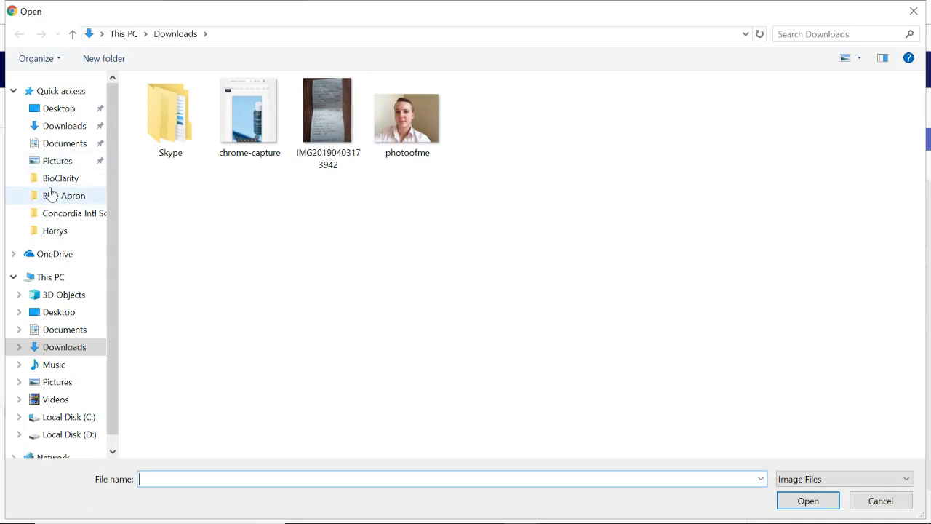
{"action": "left_click", "coordinate": [57, 108]}
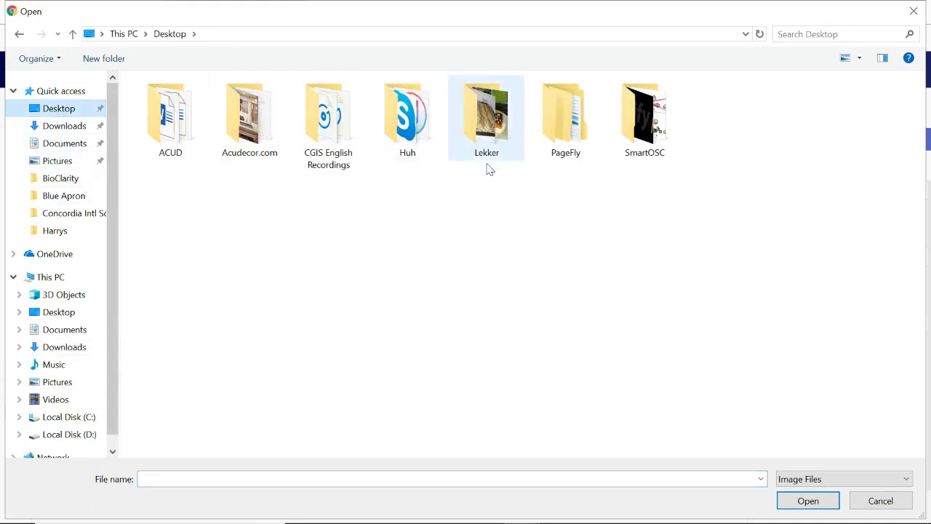
{"action": "double_click", "coordinate": [586, 135]}
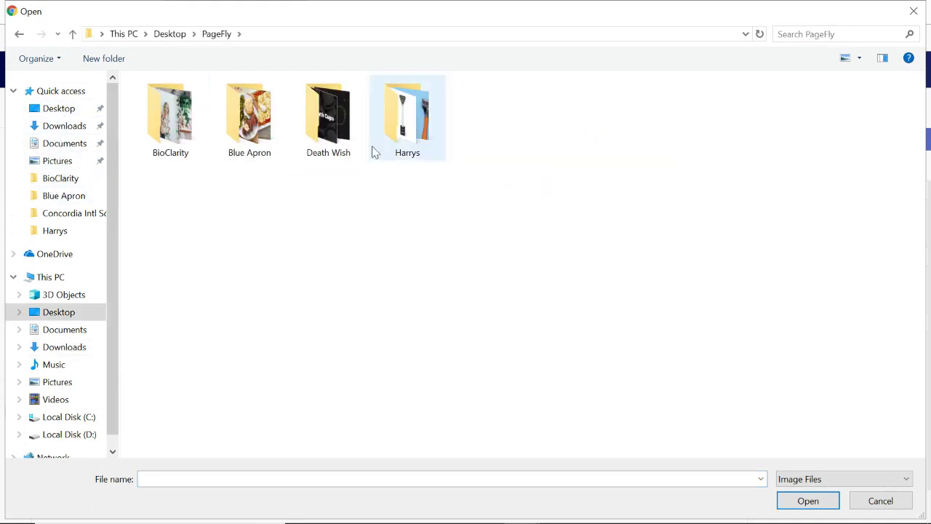
{"action": "double_click", "coordinate": [328, 120]}
{"action": "double_click", "coordinate": [175, 120]}
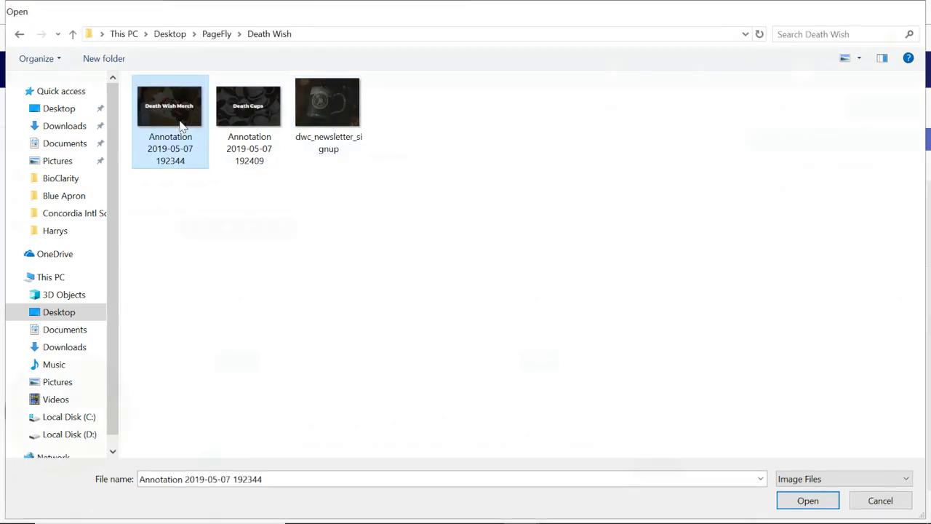
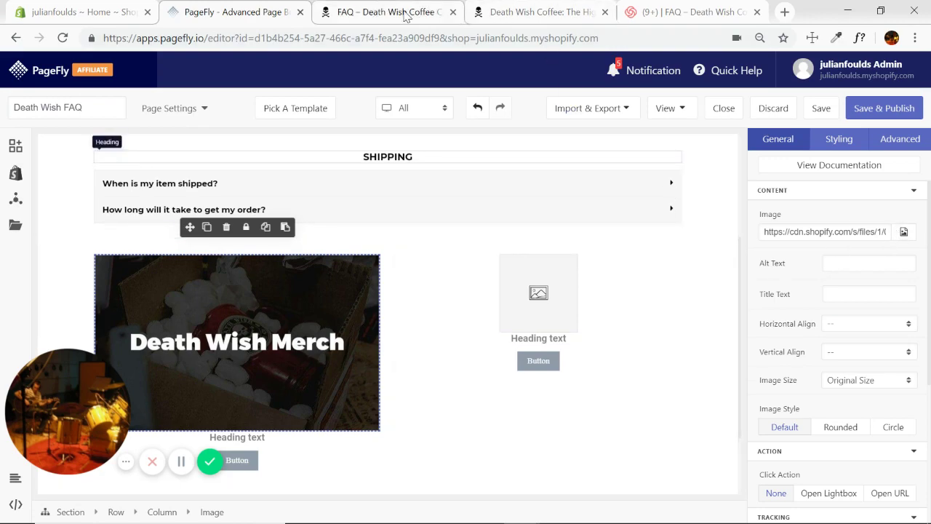
Check the two promotional image blocks on the reference FAQ page and select the empty image placeholder in PageFly's second column.
{"action": "left_click", "coordinate": [405, 16]}
{"action": "scroll", "coordinate": [487, 299], "scroll_direction": "down", "scroll_amount": 20}
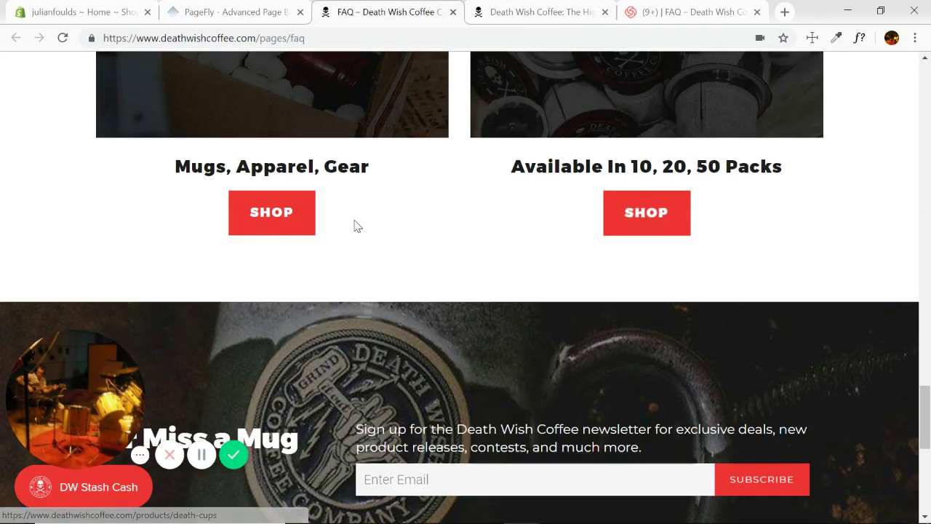
{"action": "scroll", "coordinate": [356, 226], "scroll_direction": "up", "scroll_amount": 3}
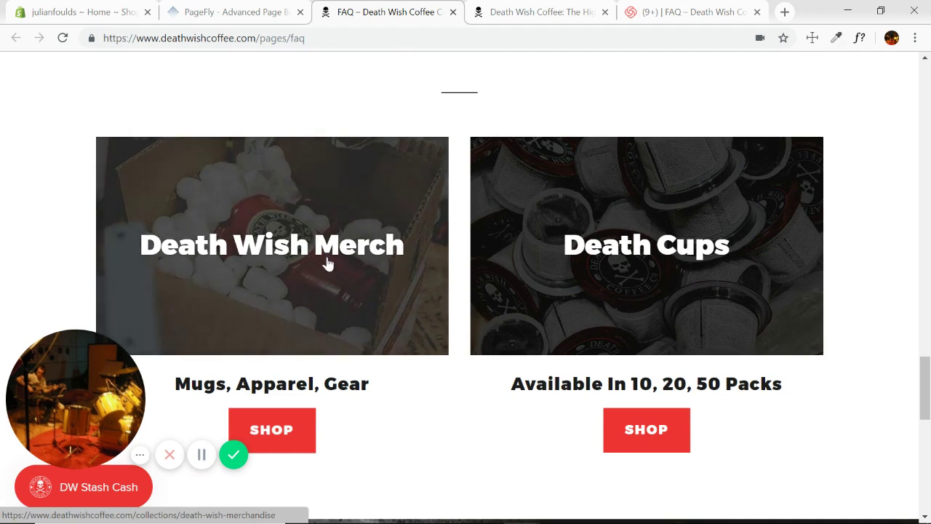
{"action": "left_click", "coordinate": [246, 12]}
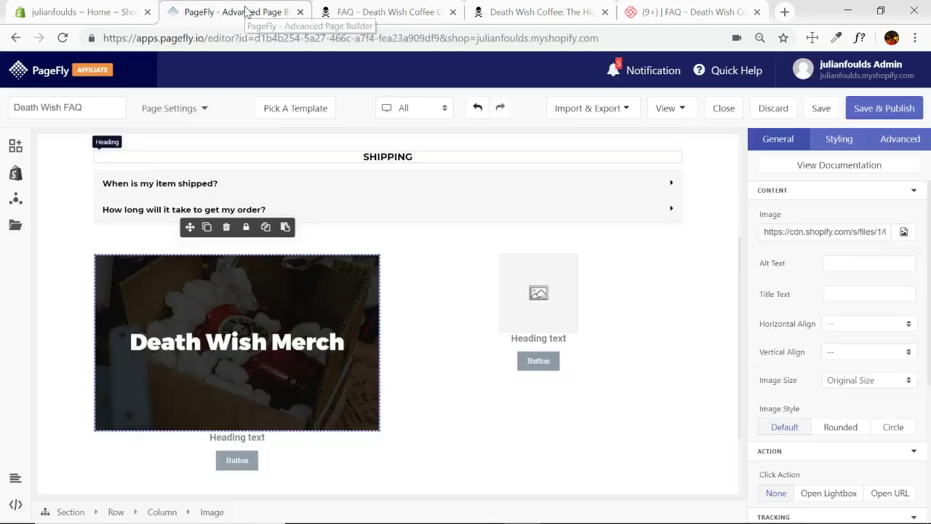
{"action": "left_click", "coordinate": [539, 293]}
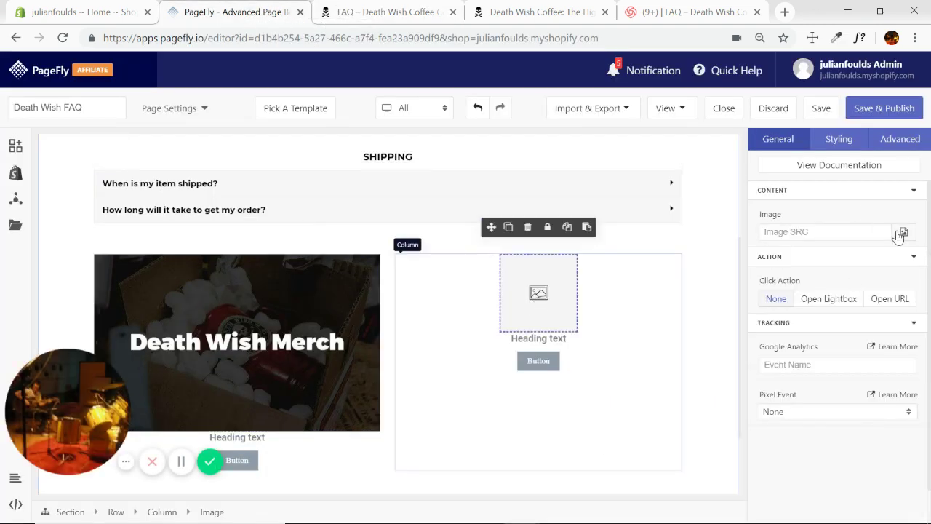
Fill the empty image placeholder in the second column with the Death Cups picture from the image library.
{"action": "left_click", "coordinate": [901, 234]}
{"action": "double_click", "coordinate": [248, 108]}
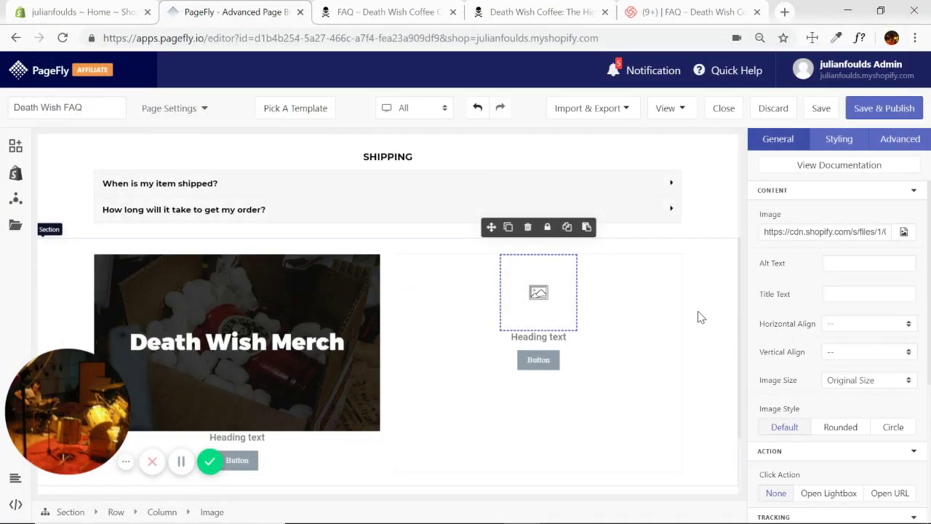
{"action": "scroll", "coordinate": [705, 304], "scroll_direction": "down", "scroll_amount": 1}
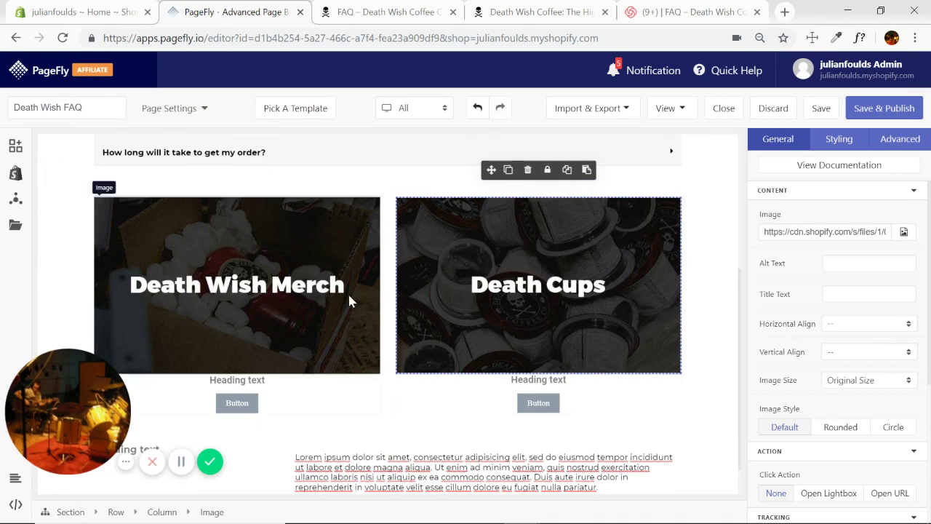
Open the Death Wish Merch collection from the reference FAQ page and copy its web address.
{"action": "left_click", "coordinate": [293, 271]}
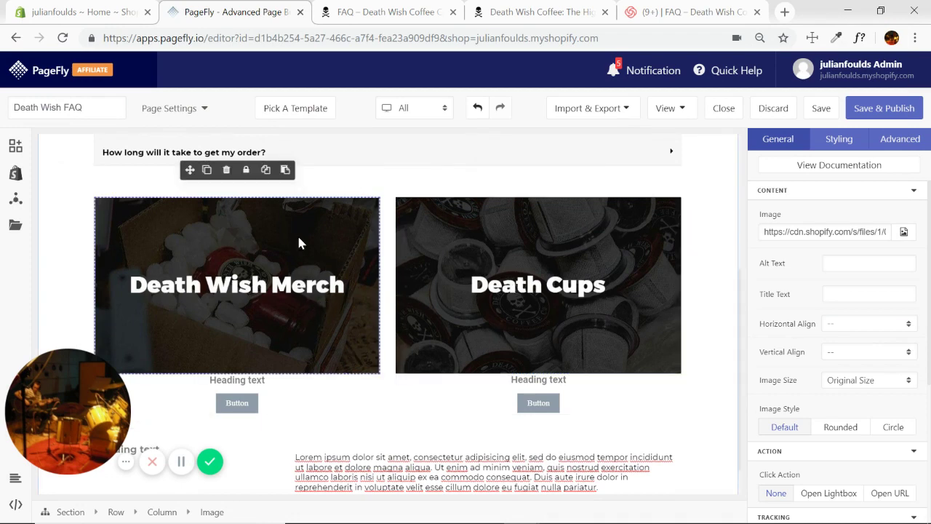
{"action": "left_click", "coordinate": [389, 12]}
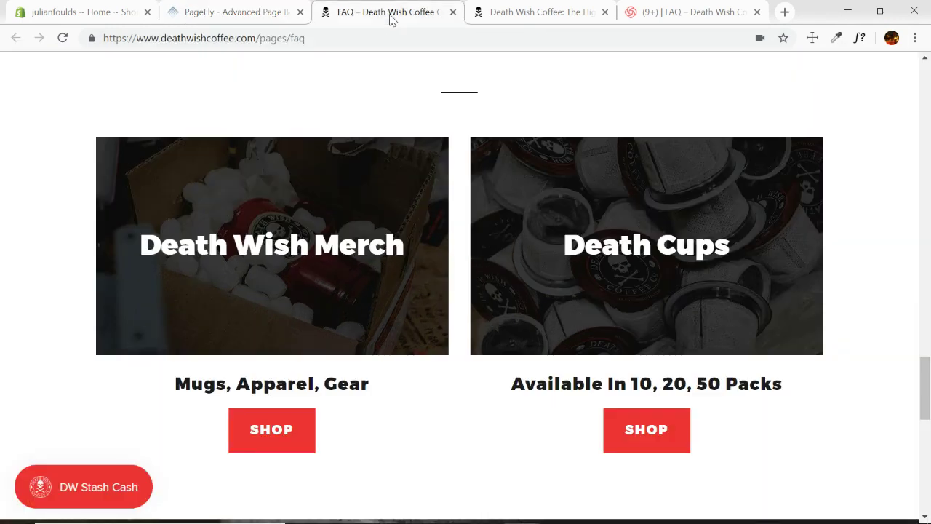
{"action": "middle_click", "coordinate": [297, 264]}
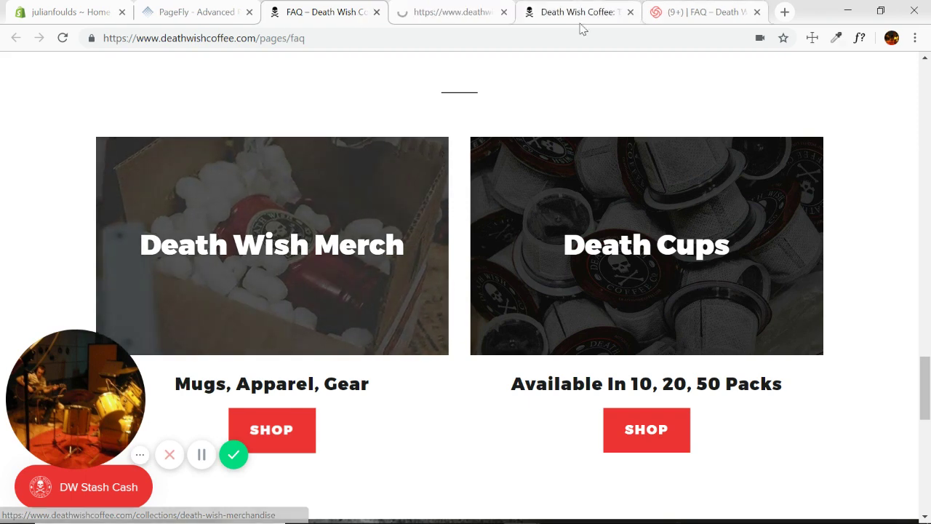
{"action": "left_click", "coordinate": [605, 12]}
{"action": "left_click", "coordinate": [630, 11]}
{"action": "left_click", "coordinate": [460, 13]}
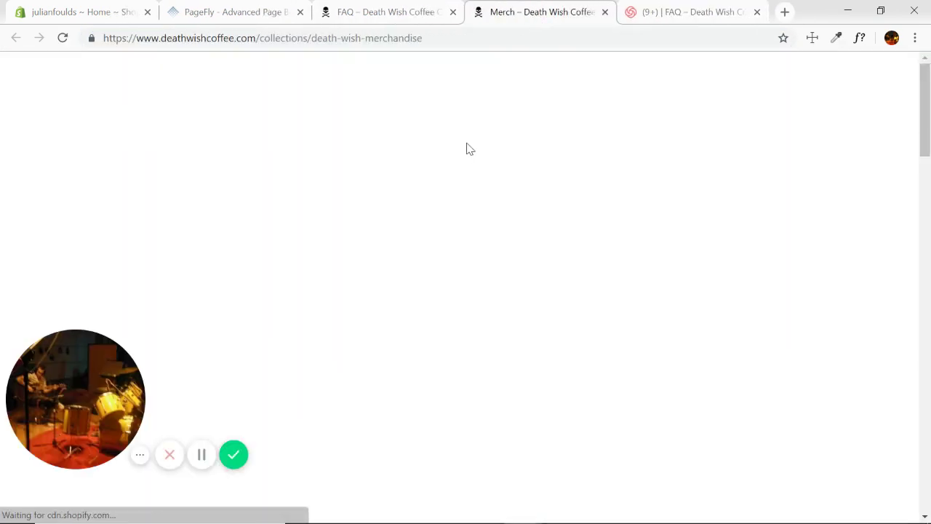
{"action": "left_click", "coordinate": [370, 41]}
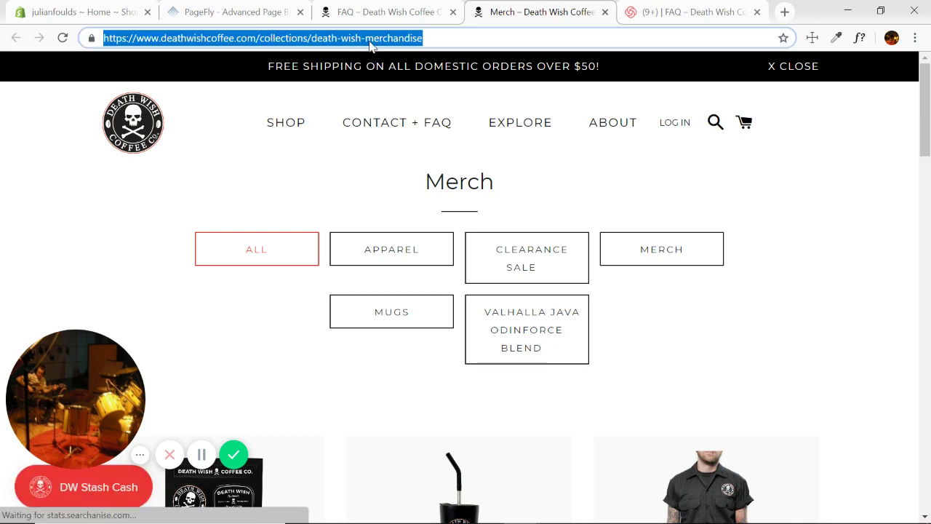
In the PageFly editor, make the Death Wish Merch image open the copied death-wish-merchandise collection URL when clicked.
{"action": "left_click", "coordinate": [224, 13]}
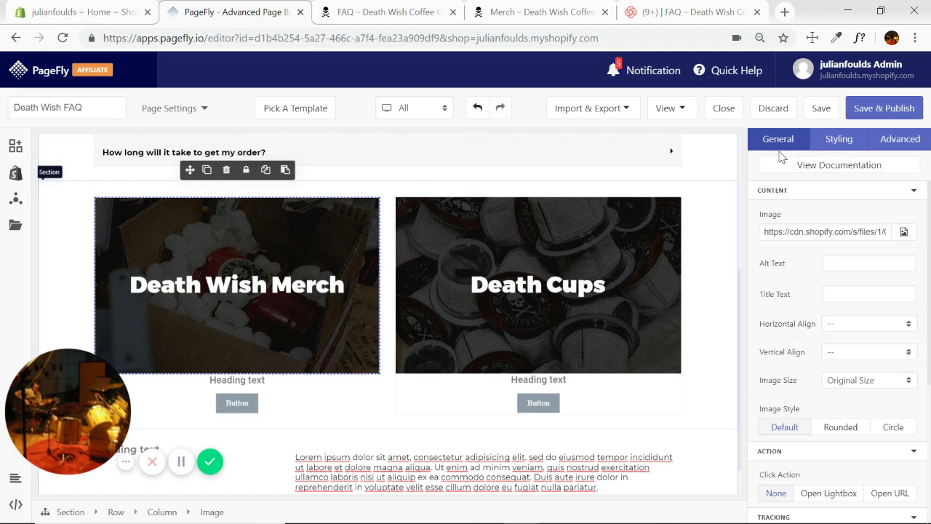
{"action": "scroll", "coordinate": [858, 367], "scroll_direction": "down", "scroll_amount": 1}
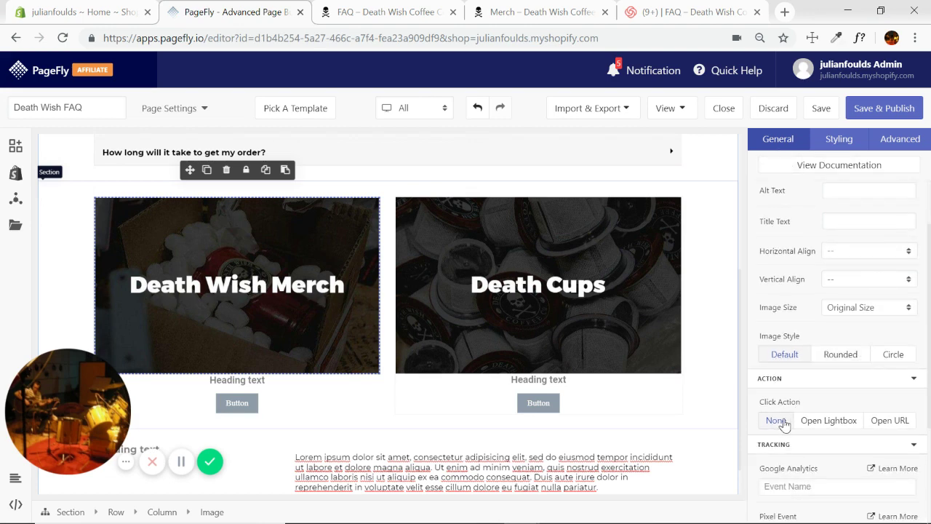
{"action": "left_click", "coordinate": [882, 420]}
{"action": "scroll", "coordinate": [828, 357], "scroll_direction": "down", "scroll_amount": 2}
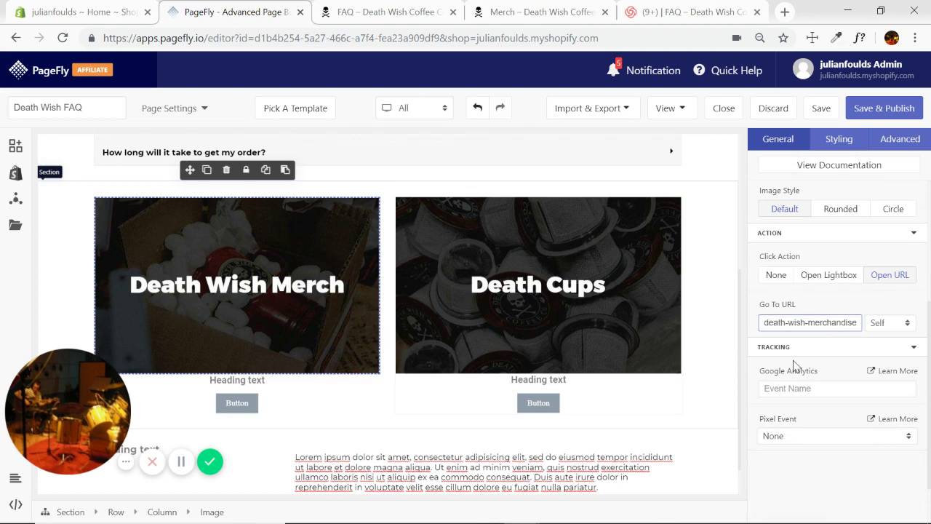
{"action": "left_click", "coordinate": [722, 263]}
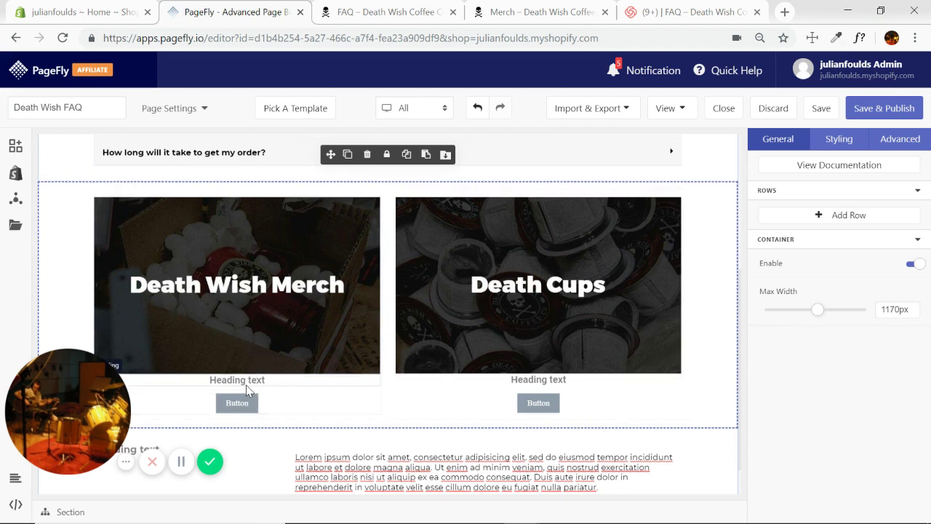
Copy the merch caption from the reference FAQ page and set the heading below the merch image to "Mugs, Apparel, Gear".
{"action": "left_click", "coordinate": [393, 11]}
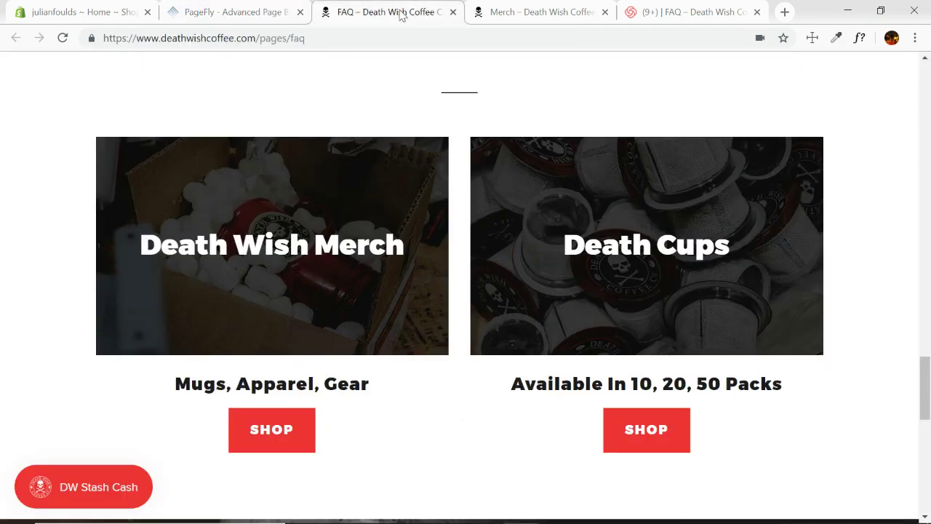
{"action": "triple_click", "coordinate": [317, 385]}
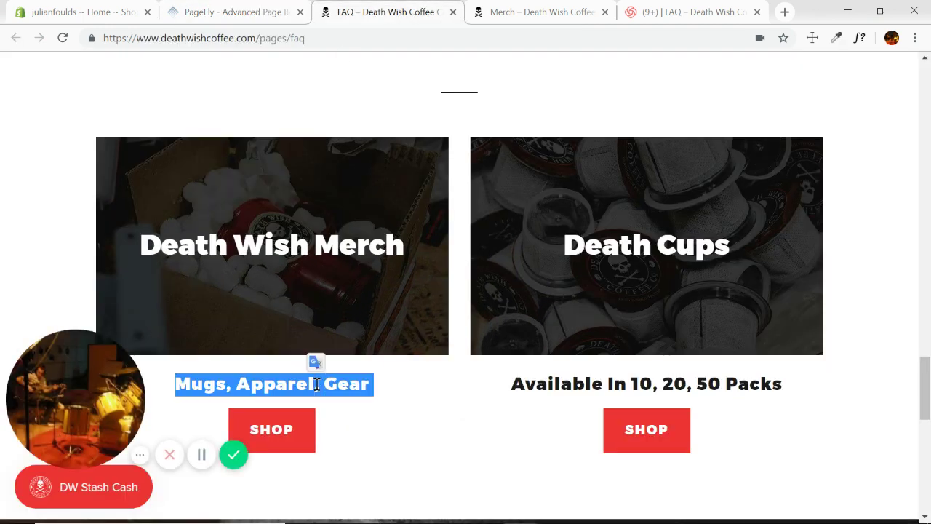
{"action": "left_click", "coordinate": [243, 11]}
{"action": "left_click", "coordinate": [267, 382]}
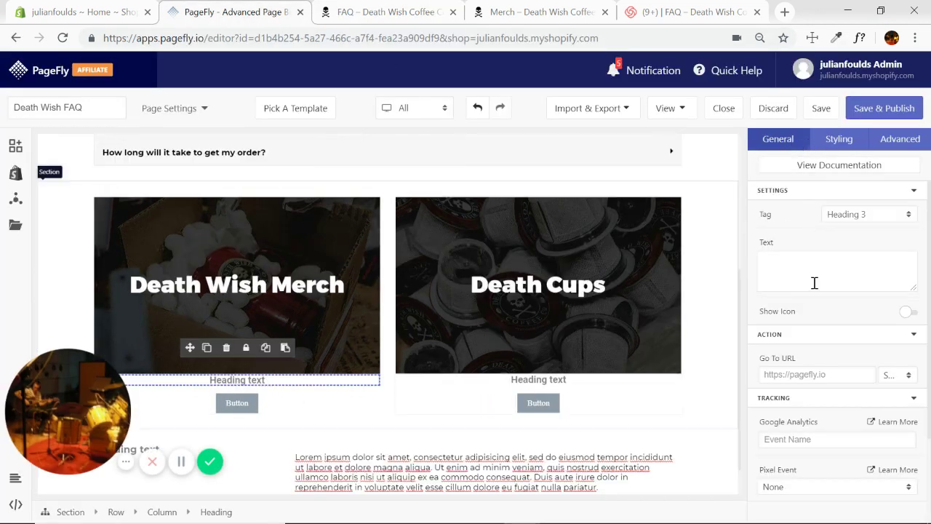
{"action": "type", "text": "Mugs, Apparel, Gear"}
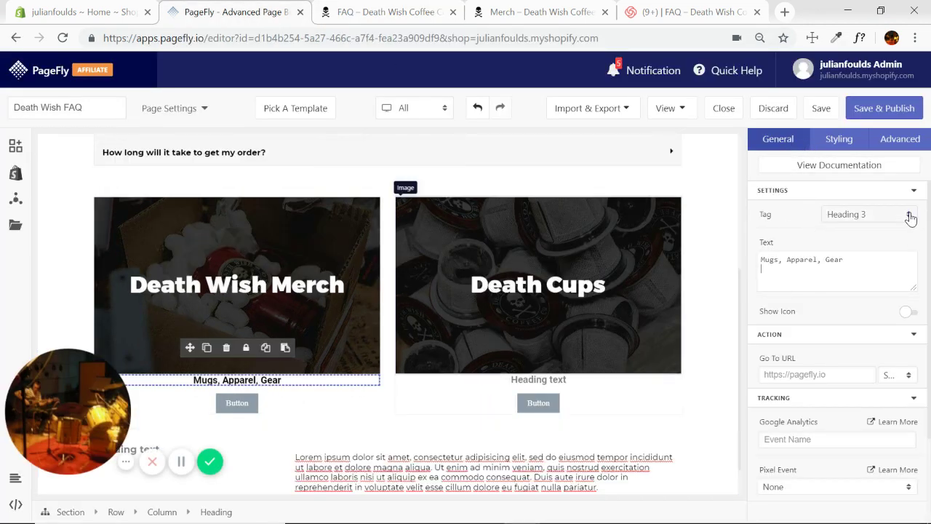
Set the font size of the "Mugs, Apparel, Gear" heading to 24px.
{"action": "left_click", "coordinate": [845, 140]}
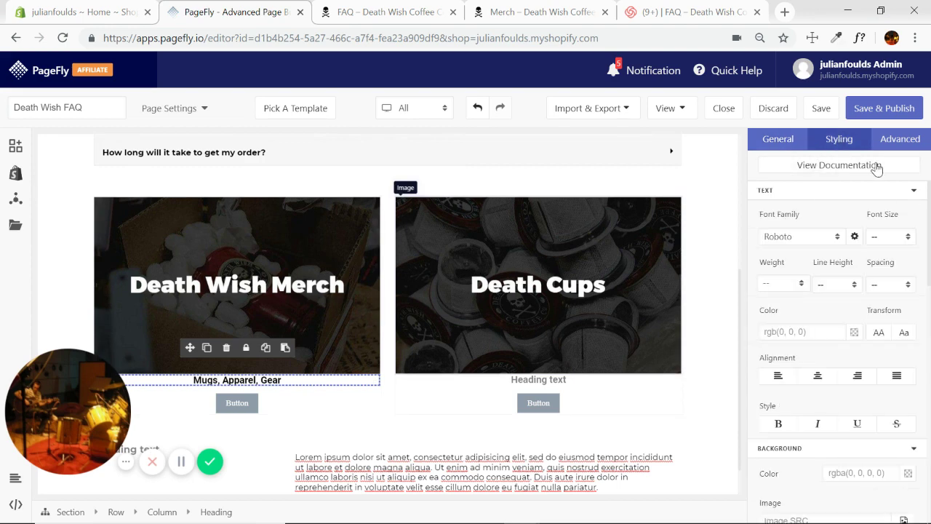
{"action": "left_click", "coordinate": [908, 239]}
{"action": "scroll", "coordinate": [882, 350], "scroll_direction": "down", "scroll_amount": 1}
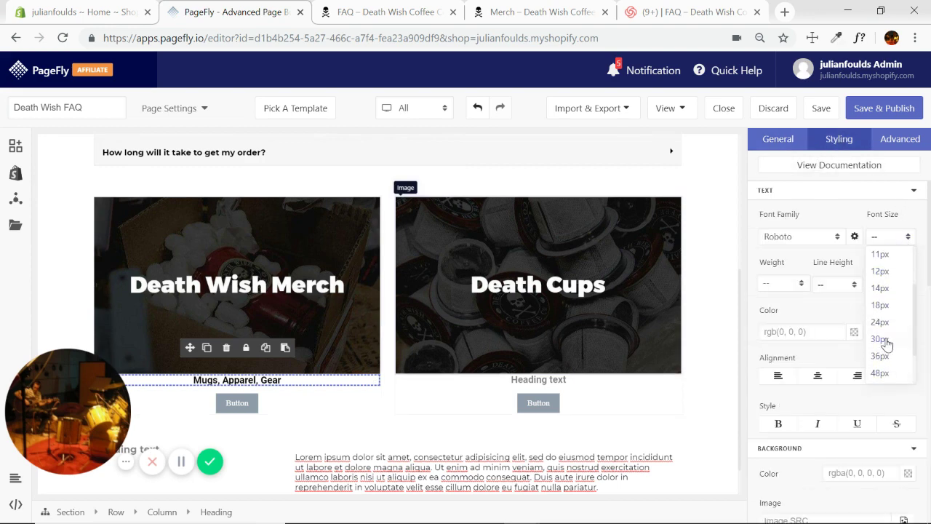
{"action": "left_click", "coordinate": [881, 323]}
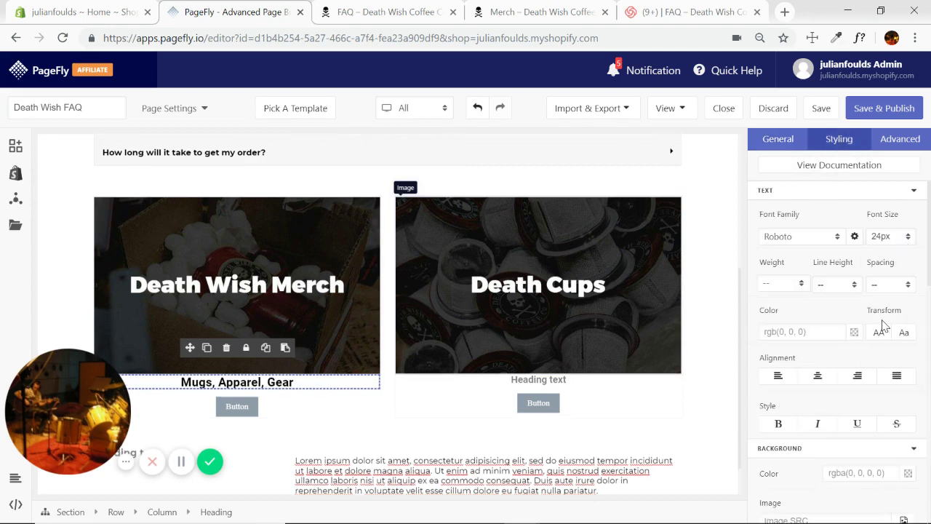
Copy the Death Cups caption from the reference page and set the heading below that image to "Available In 10, 20, 50 Packs".
{"action": "left_click", "coordinate": [393, 11]}
{"action": "triple_click", "coordinate": [680, 384]}
{"action": "key", "text": "ctrl+c"}
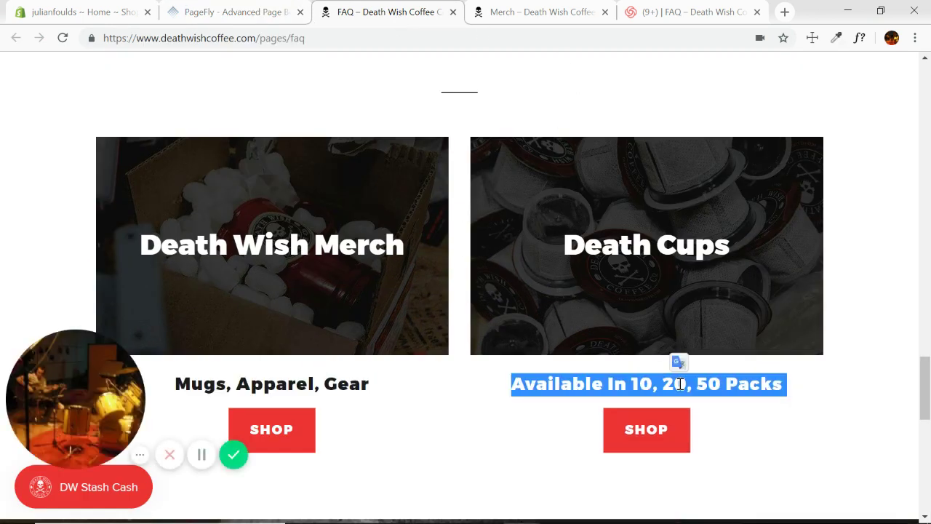
{"action": "left_click", "coordinate": [240, 13]}
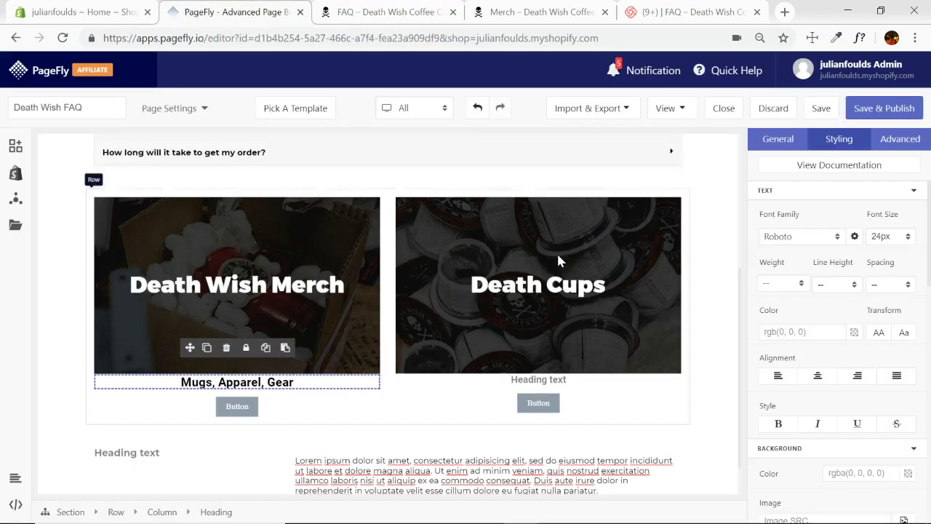
{"action": "left_click", "coordinate": [538, 379]}
{"action": "left_click", "coordinate": [798, 142]}
{"action": "key", "text": "ctrl+v"}
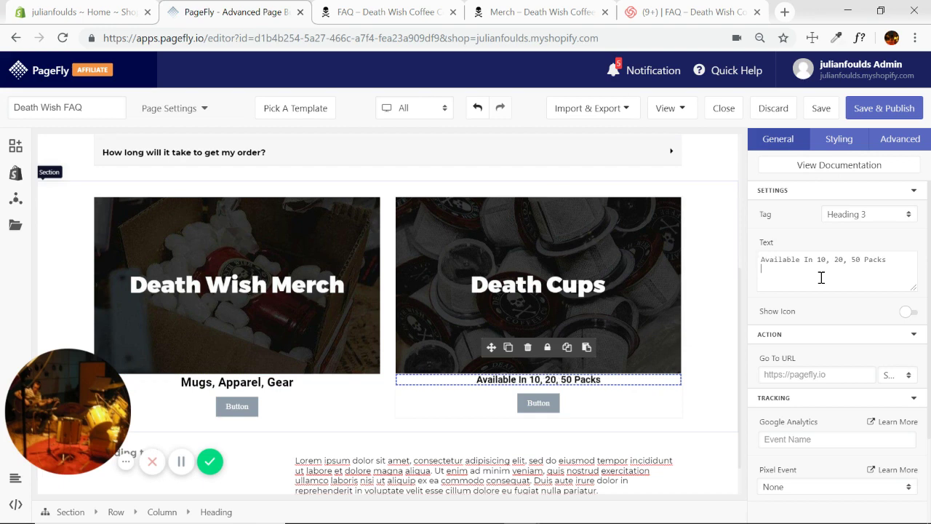
Set the font size of the "Available In 10, 20, 50 Packs" heading to 24px.
{"action": "left_click", "coordinate": [838, 139]}
{"action": "left_click", "coordinate": [908, 238]}
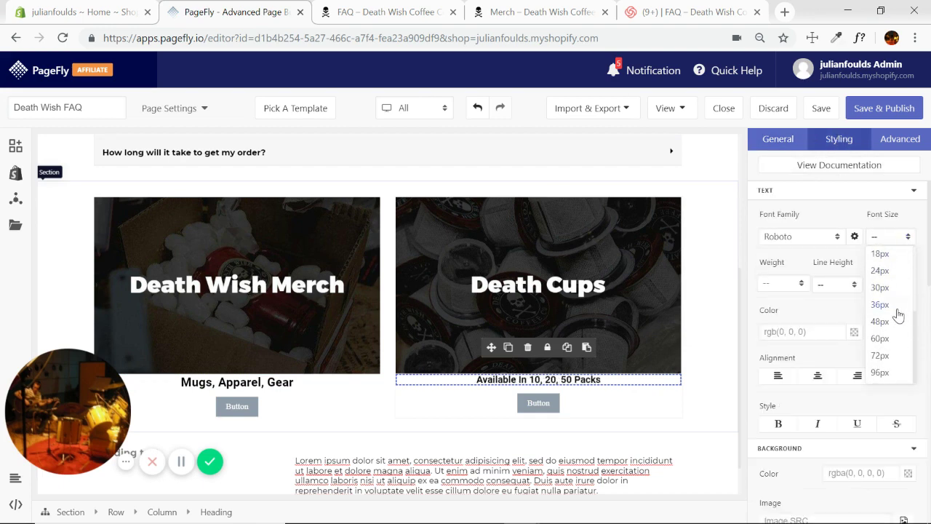
{"action": "left_click", "coordinate": [880, 271]}
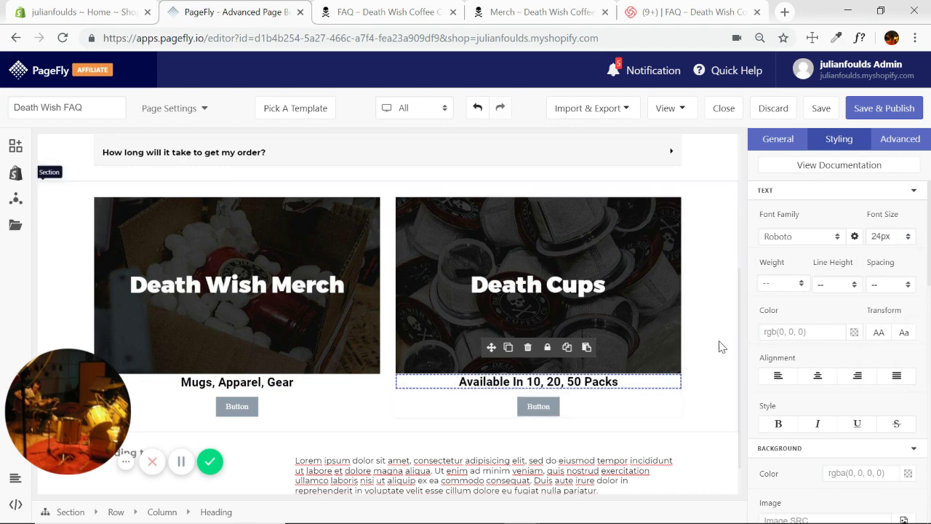
{"action": "left_click", "coordinate": [718, 345]}
Sample the red #ED3231 of the SHOP button on the reference FAQ page with the Page Color Picker.
{"action": "left_click", "coordinate": [393, 12]}
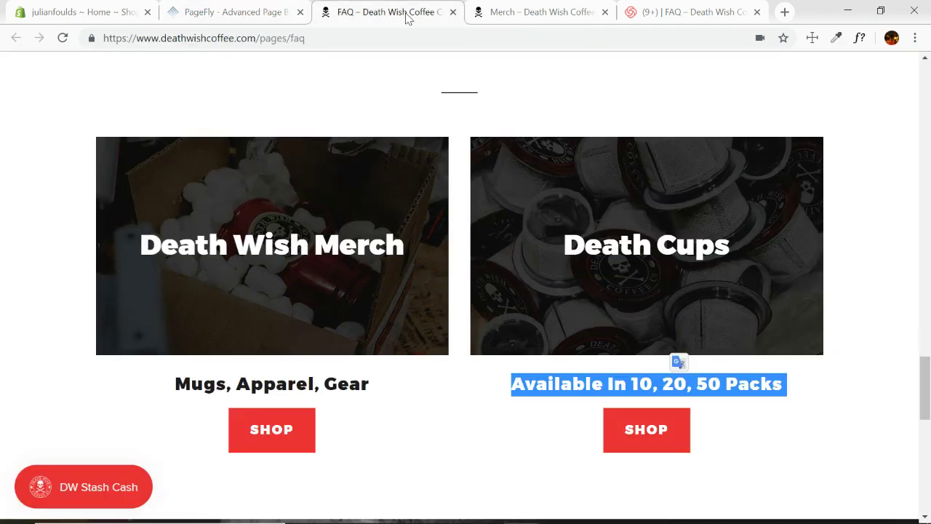
{"action": "left_click", "coordinate": [837, 38]}
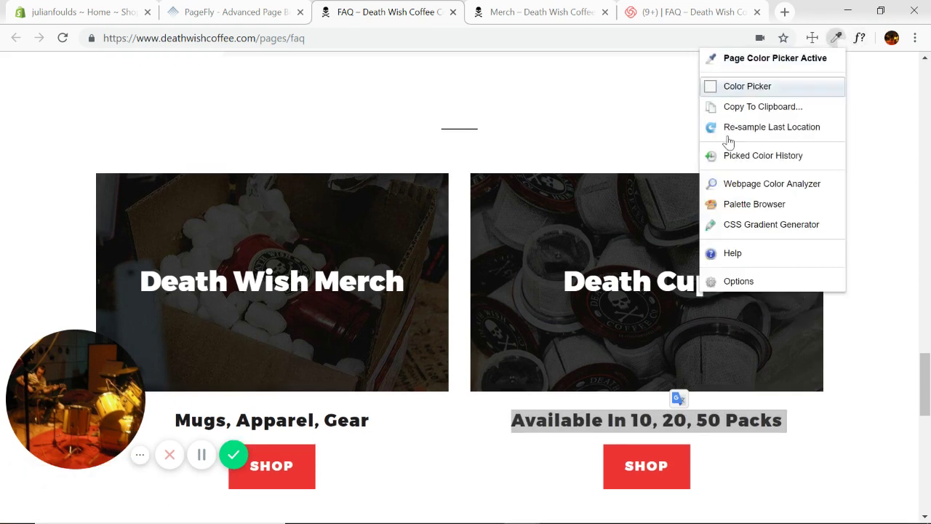
{"action": "left_click", "coordinate": [323, 456]}
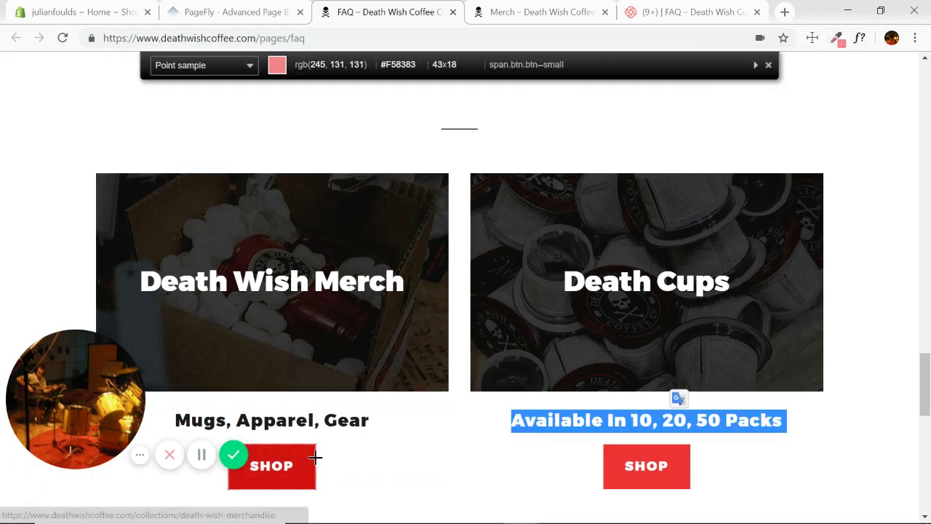
{"action": "left_click", "coordinate": [312, 456]}
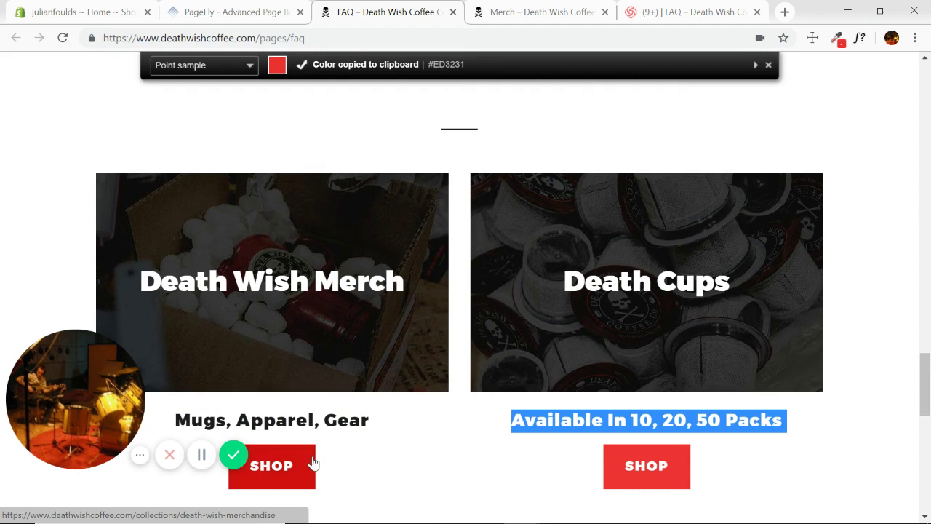
In the PageFly editor, set the background color of the button below "Mugs, Apparel, Gear" to #ED3231.
{"action": "left_click", "coordinate": [243, 14]}
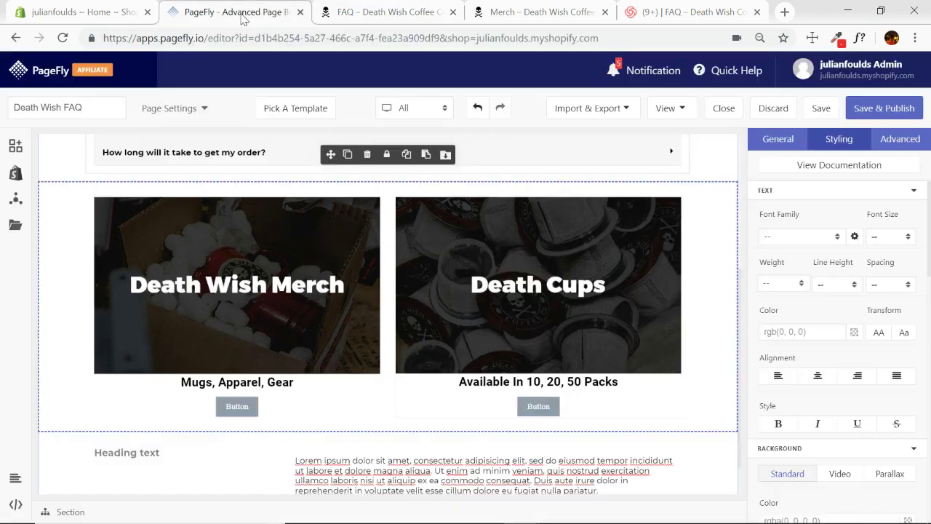
{"action": "left_click", "coordinate": [246, 408]}
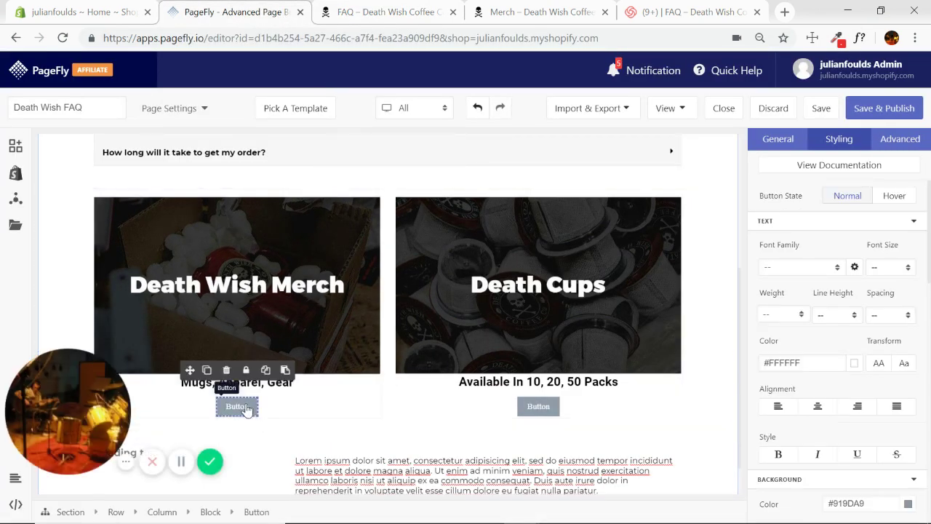
{"action": "left_click", "coordinate": [412, 15]}
{"action": "left_click", "coordinate": [235, 14]}
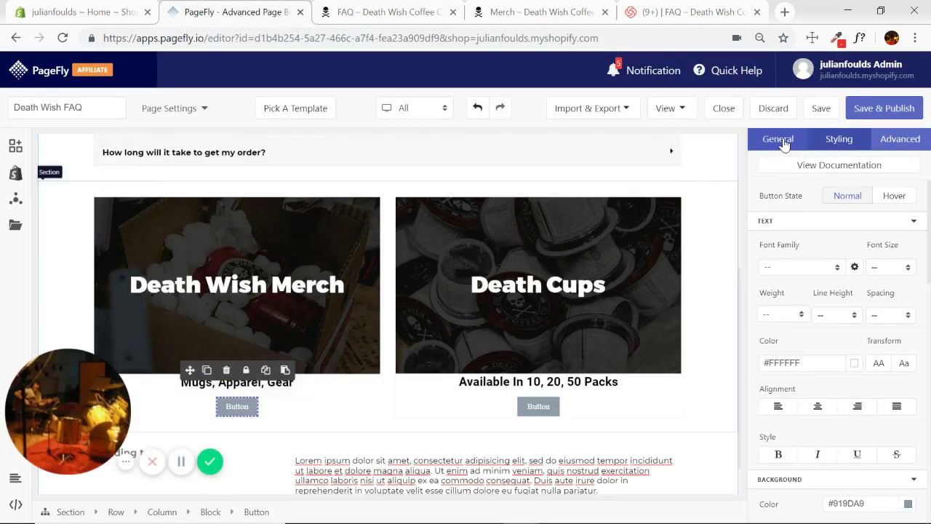
{"action": "left_click", "coordinate": [913, 222]}
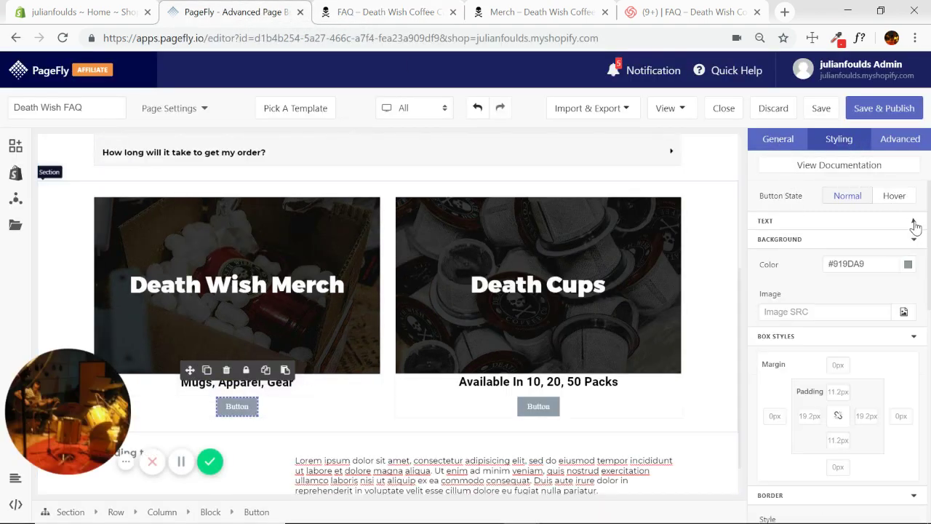
{"action": "double_click", "coordinate": [868, 264]}
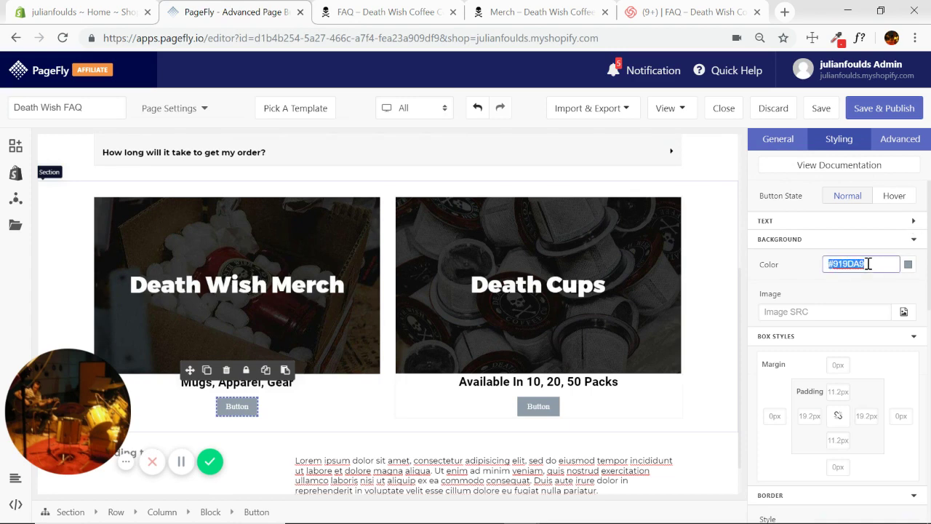
{"action": "key", "text": "ctrl+v"}
Set the background color of the button below "Available In 10, 20, 50 Packs" to #ED3231.
{"action": "left_click", "coordinate": [538, 407]}
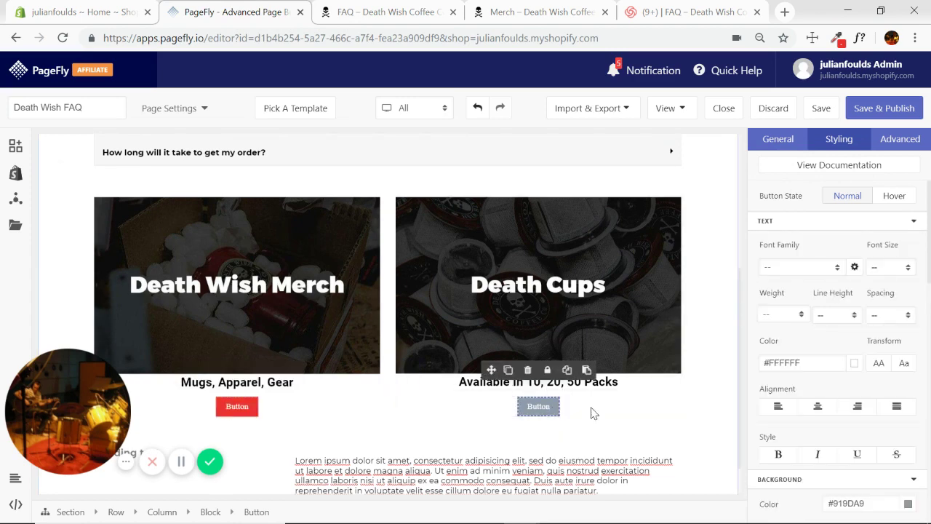
{"action": "left_click", "coordinate": [910, 221]}
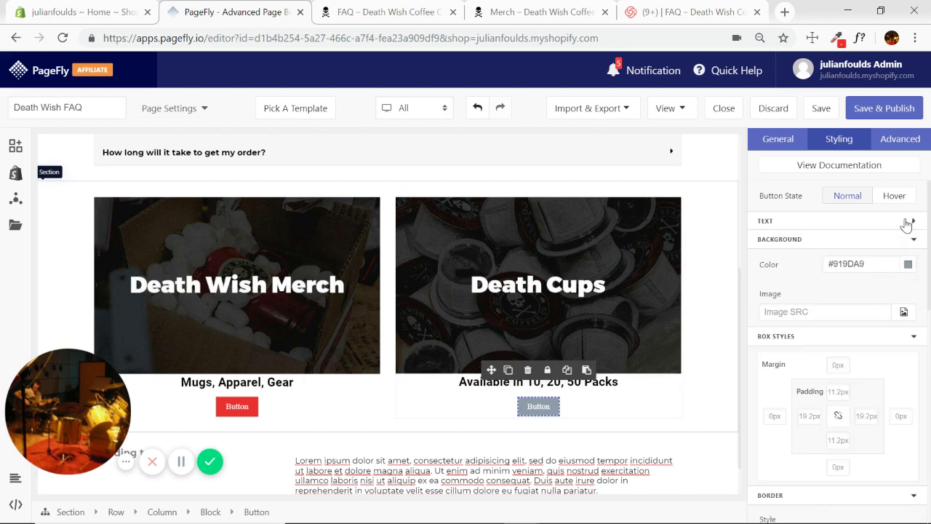
{"action": "key", "text": "ctrl+v"}
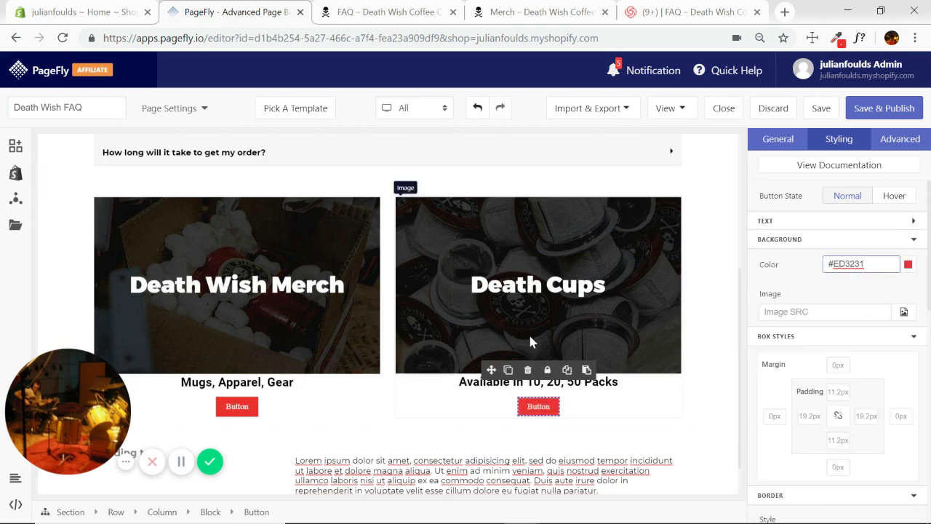
Change the text of the button below "Mugs, Apparel, Gear" to SHOP.
{"action": "left_click", "coordinate": [237, 406]}
{"action": "left_click", "coordinate": [796, 137]}
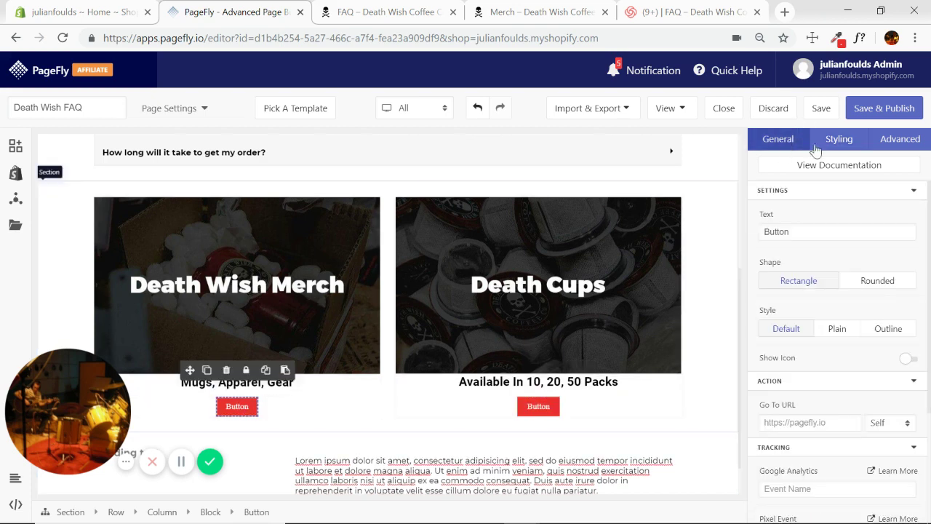
{"action": "double_click", "coordinate": [803, 232]}
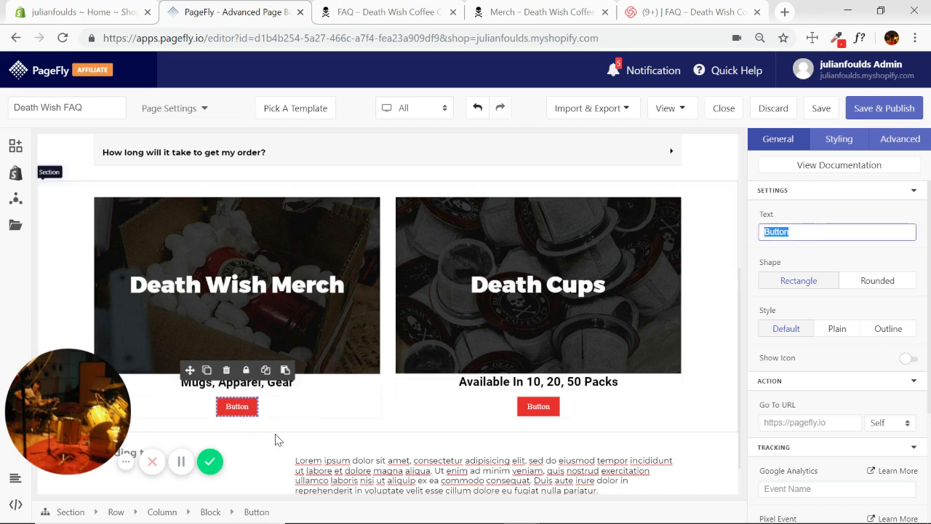
{"action": "type", "text": "sho"}
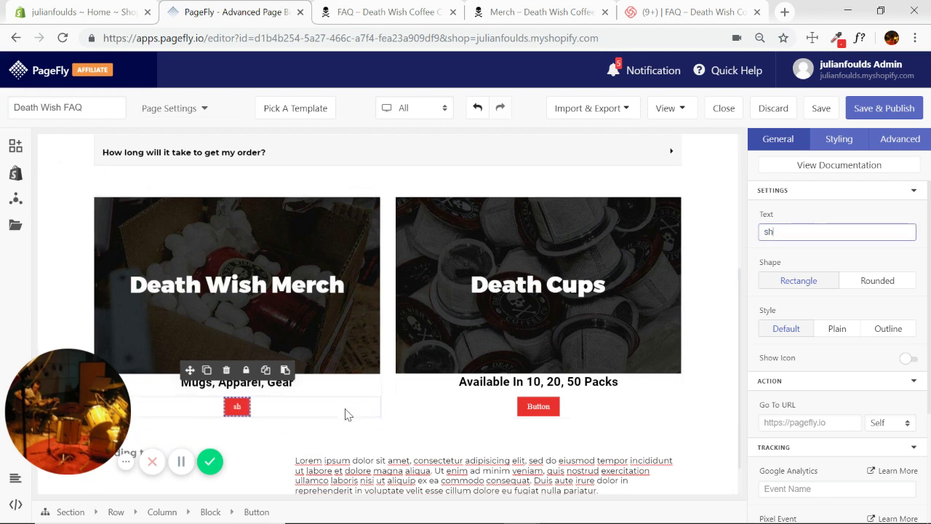
{"action": "key", "text": "BackSpace"}
{"action": "key", "text": "BackSpace"}
{"action": "type", "text": "SH"}
Set the text of the SHOP button below "Mugs, Apparel, Gear" to the Montserrat font in bold.
{"action": "left_click", "coordinate": [839, 139]}
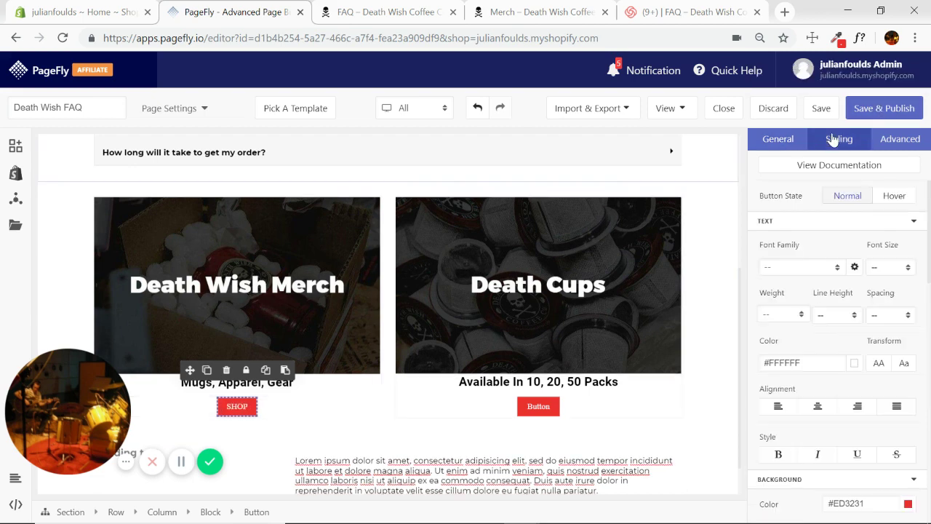
{"action": "left_click", "coordinate": [838, 268]}
{"action": "left_click", "coordinate": [789, 357]}
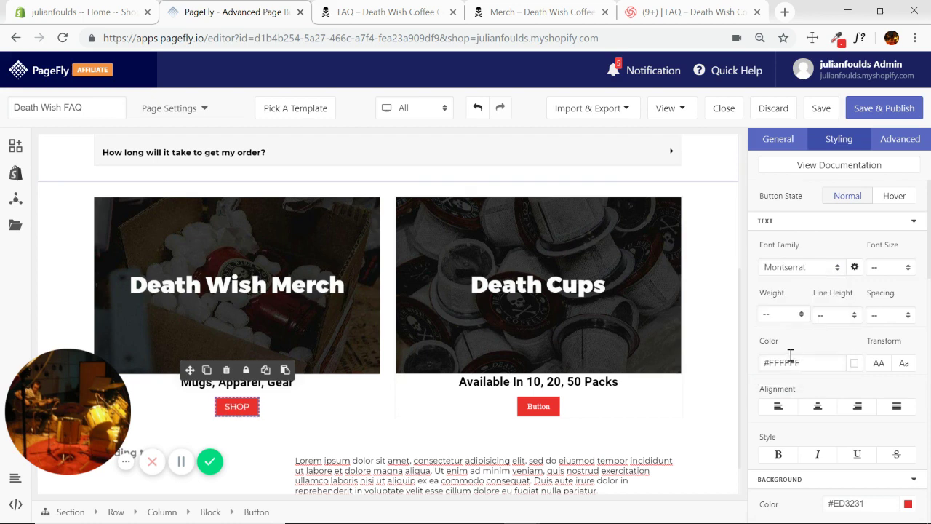
Change the text of the button below "Available In 10, 20, 50 Packs" to SHOP.
{"action": "left_click", "coordinate": [547, 409]}
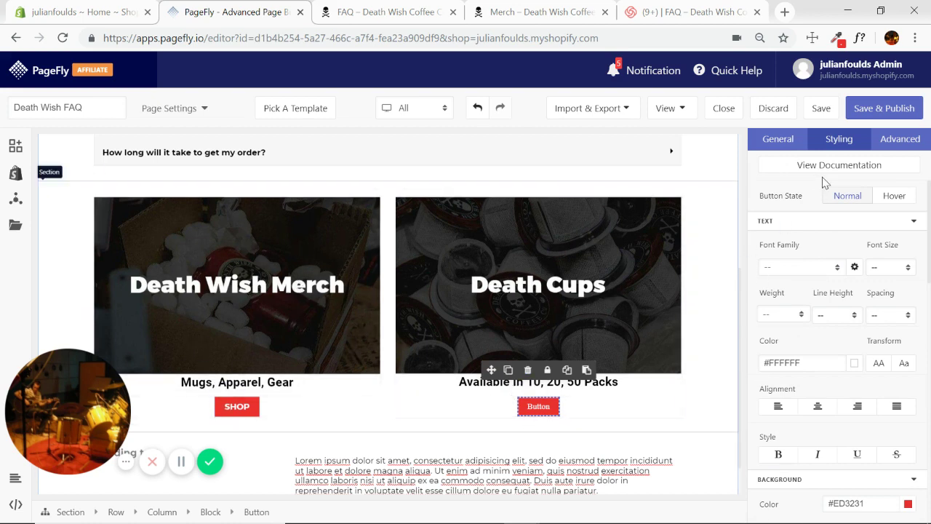
{"action": "left_click", "coordinate": [790, 144]}
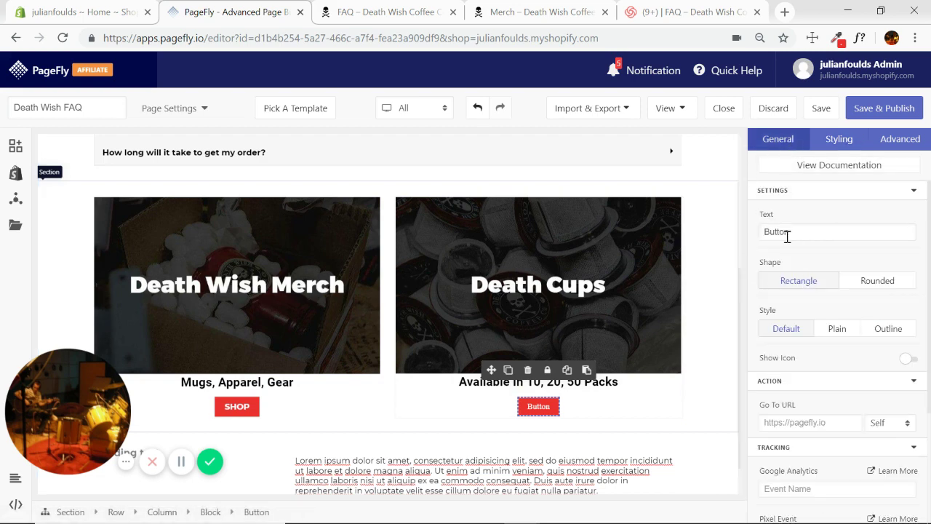
{"action": "double_click", "coordinate": [799, 233]}
{"action": "type", "text": "SHOP"}
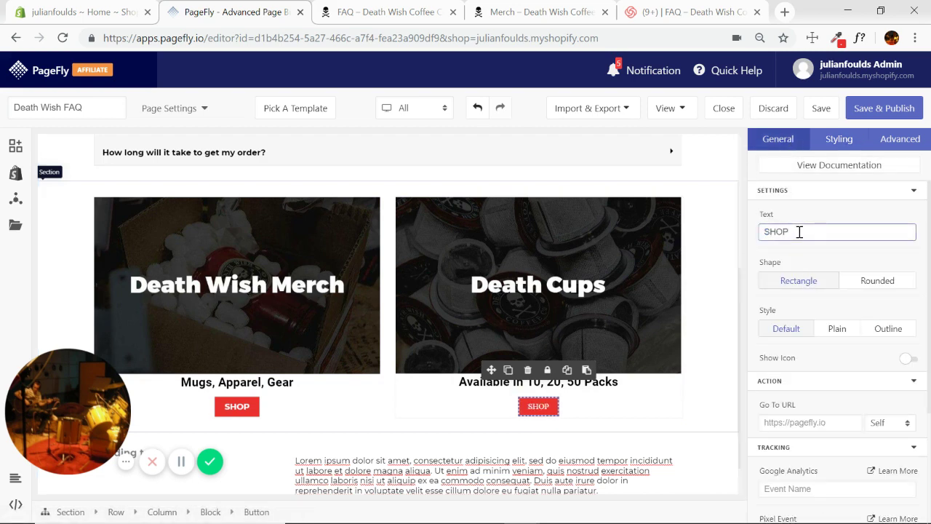
Set the text of the SHOP button below "Available In 10, 20, 50 Packs" to the Montserrat font in bold.
{"action": "left_click", "coordinate": [839, 138]}
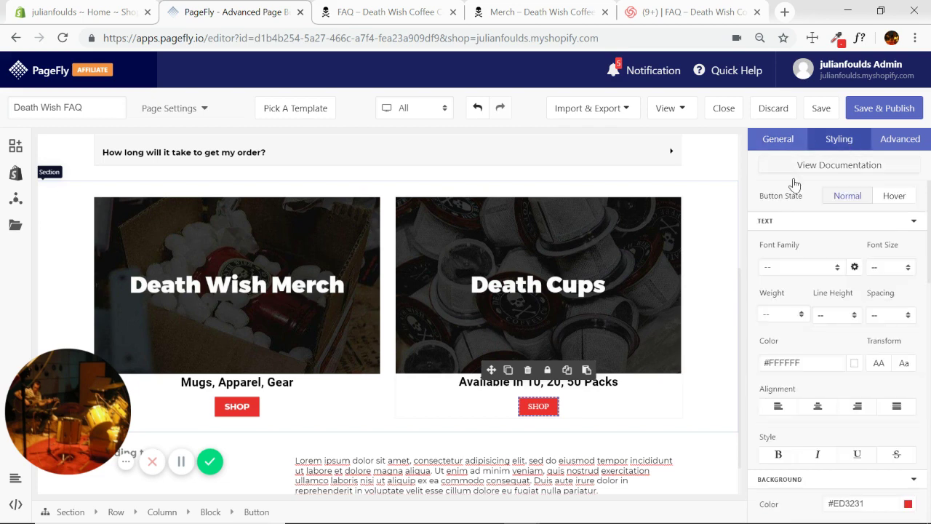
{"action": "left_click", "coordinate": [837, 267]}
{"action": "left_click", "coordinate": [784, 357]}
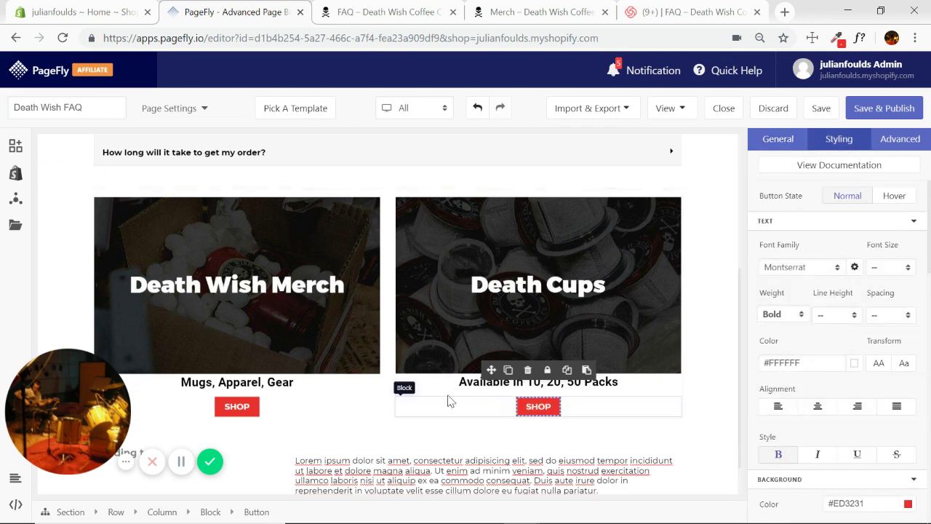
{"action": "left_click", "coordinate": [363, 418]}
Check the SHOP button on the reference FAQ page and set the top and bottom padding of the "Mugs, Apparel, Gear" button in PageFly to 4%.
{"action": "left_click", "coordinate": [415, 13]}
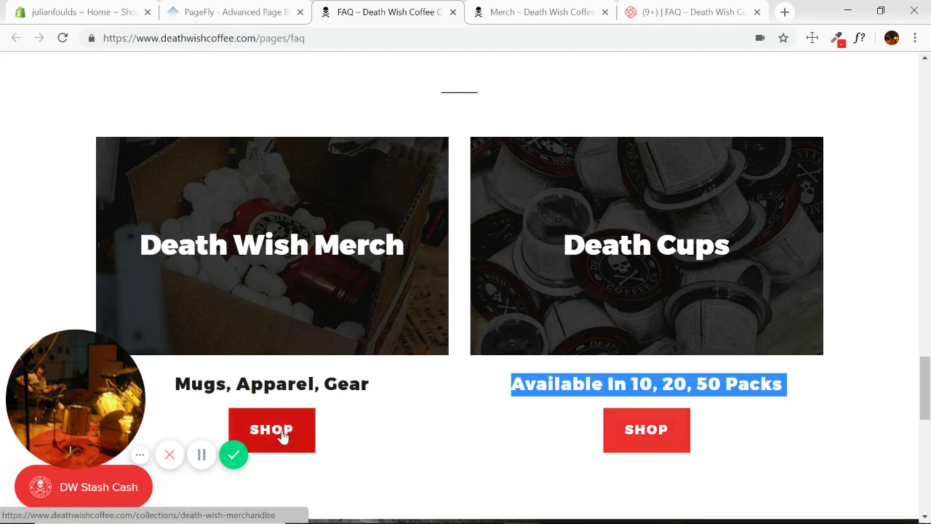
{"action": "left_click", "coordinate": [223, 11]}
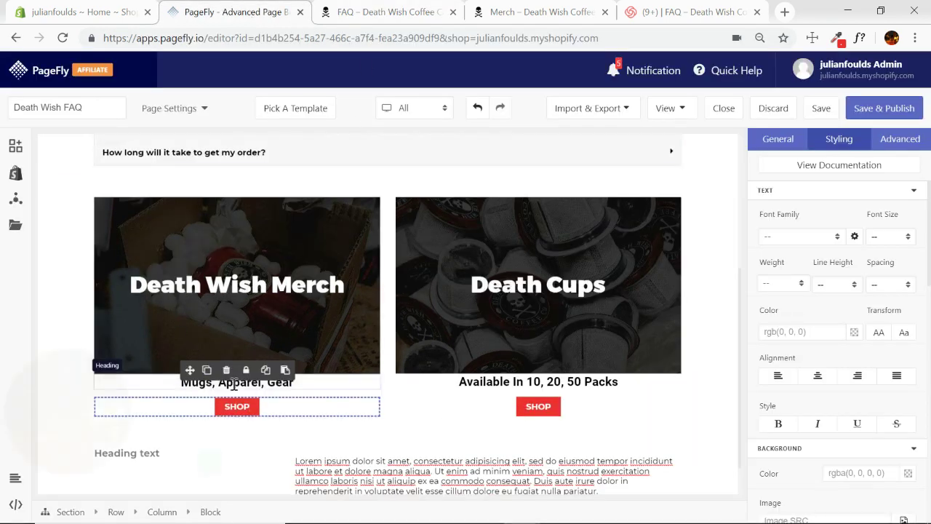
{"action": "left_click", "coordinate": [251, 415]}
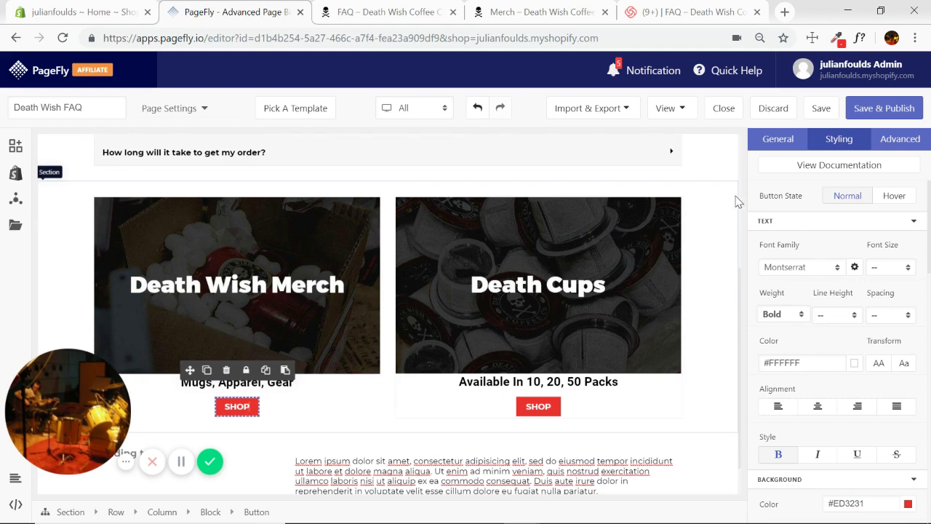
{"action": "left_click", "coordinate": [914, 223]}
{"action": "left_click", "coordinate": [913, 241]}
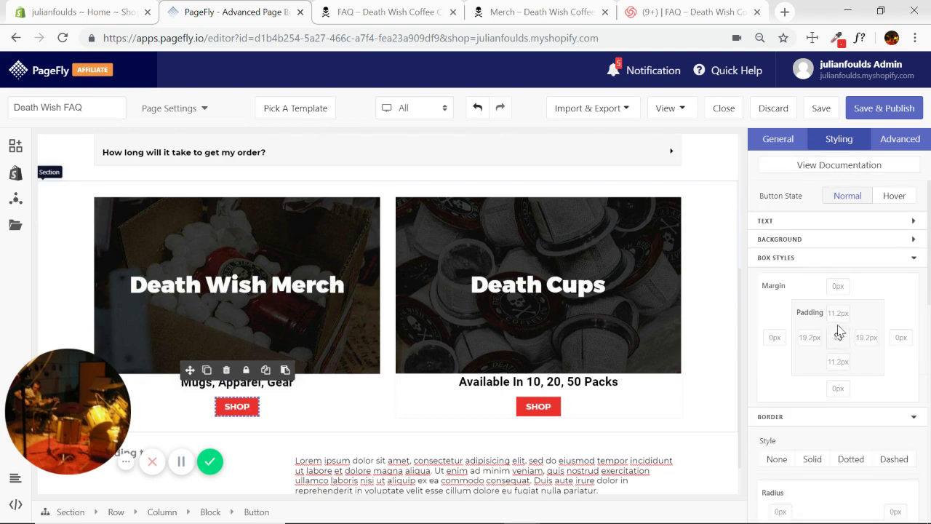
{"action": "type", "text": "5%"}
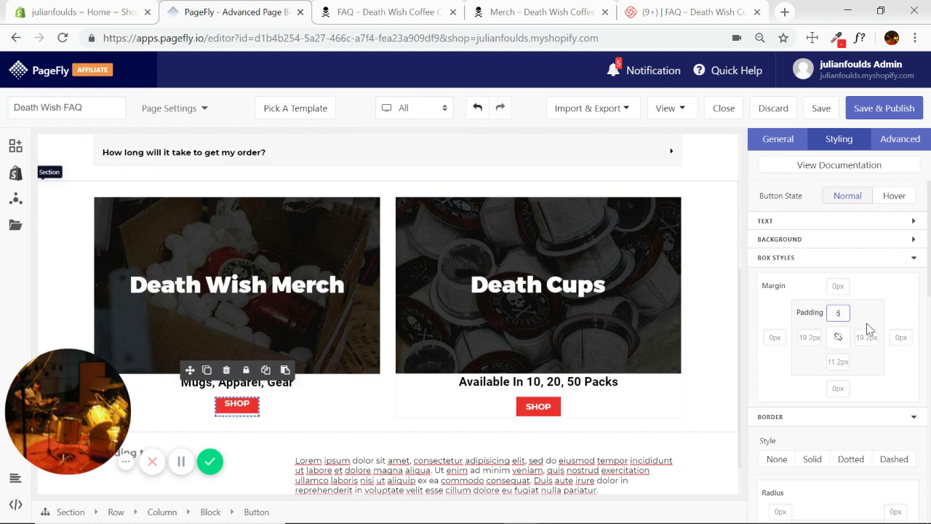
{"action": "key", "text": "BackSpace"}
{"action": "key", "text": "BackSpace"}
{"action": "type", "text": "3%"}
{"action": "key", "text": "BackSpace"}
{"action": "key", "text": "BackSpace"}
{"action": "type", "text": "4%"}
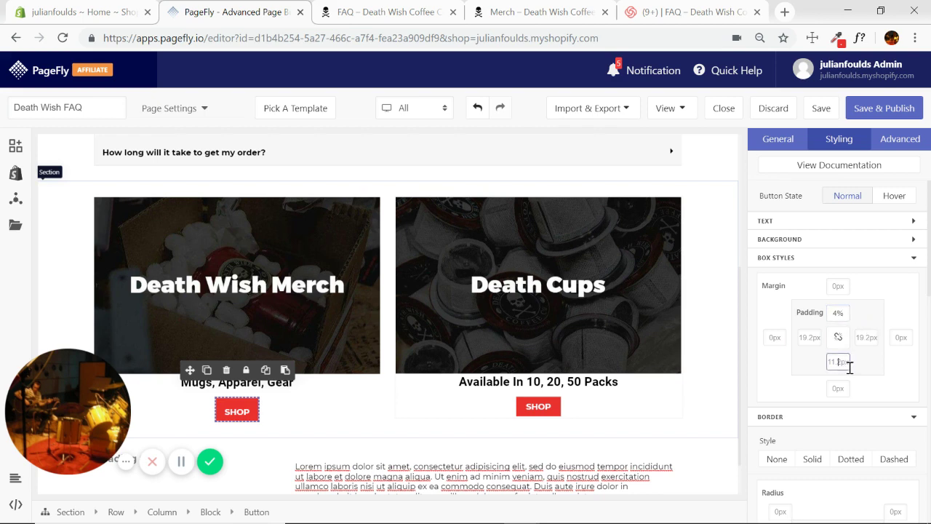
{"action": "type", "text": "4%"}
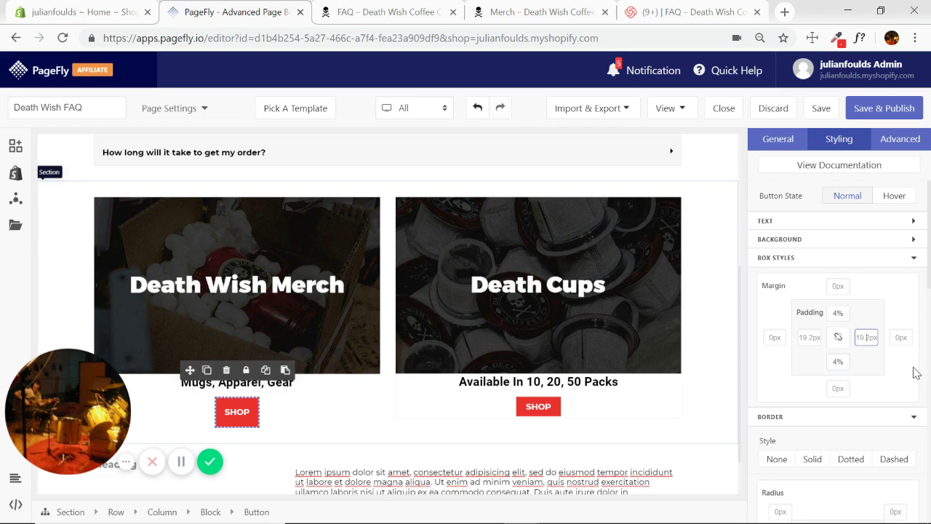
Set the left and right padding of the SHOP button below "Mugs, Apparel, Gear" to 5%.
{"action": "type", "text": "3%"}
{"action": "key", "text": "BackSpace"}
{"action": "key", "text": "BackSpace"}
{"action": "type", "text": "5%"}
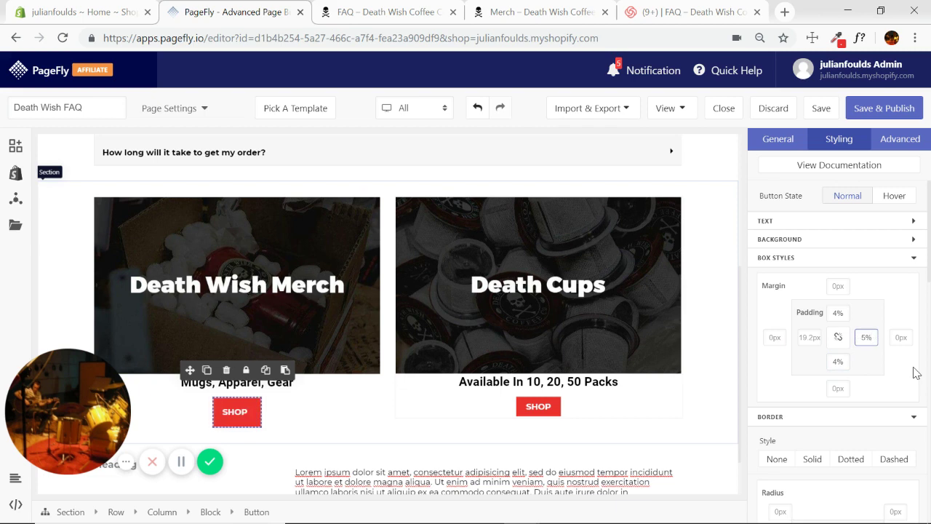
{"action": "left_click", "coordinate": [810, 341]}
{"action": "type", "text": "5%"}
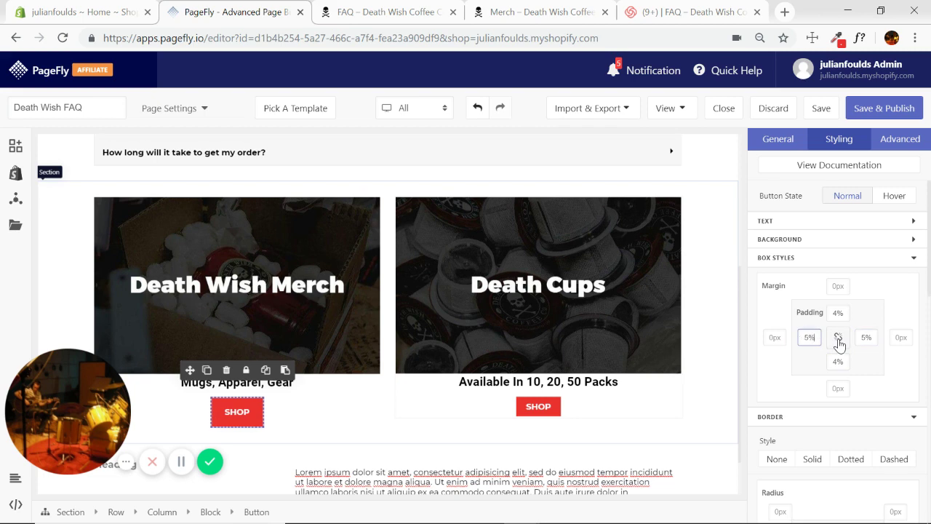
Set the top and bottom padding of the SHOP button below "Available In 10, 20, 50 Packs" to 4%.
{"action": "left_click", "coordinate": [553, 407]}
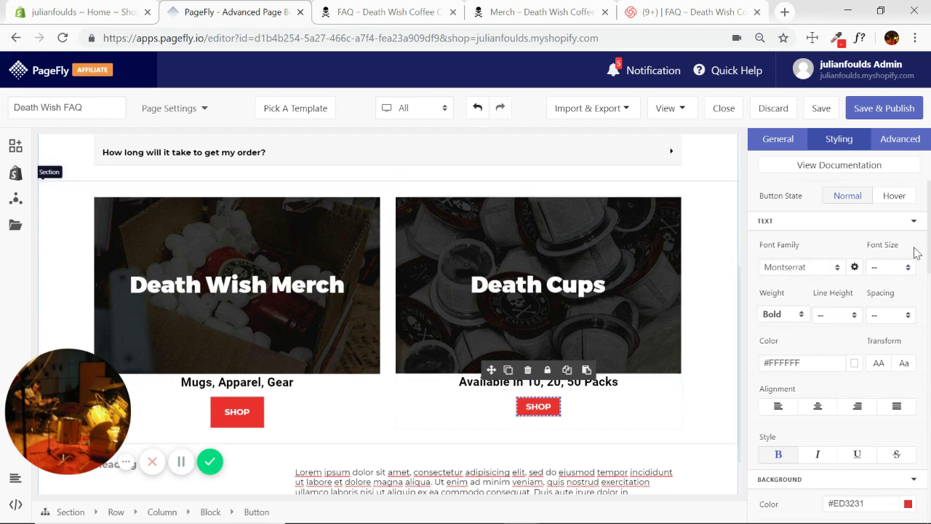
{"action": "left_click", "coordinate": [910, 223]}
{"action": "left_click", "coordinate": [912, 241]}
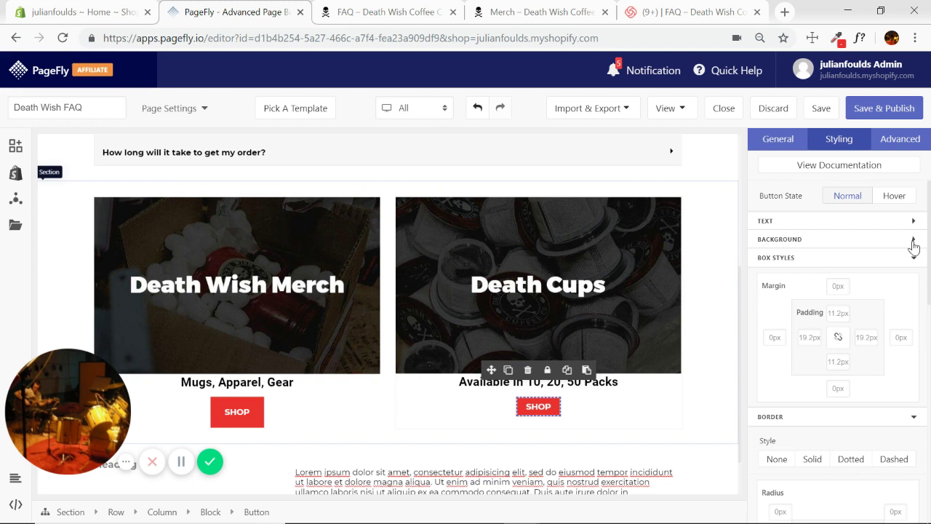
{"action": "left_click", "coordinate": [838, 313]}
{"action": "type", "text": "4%"}
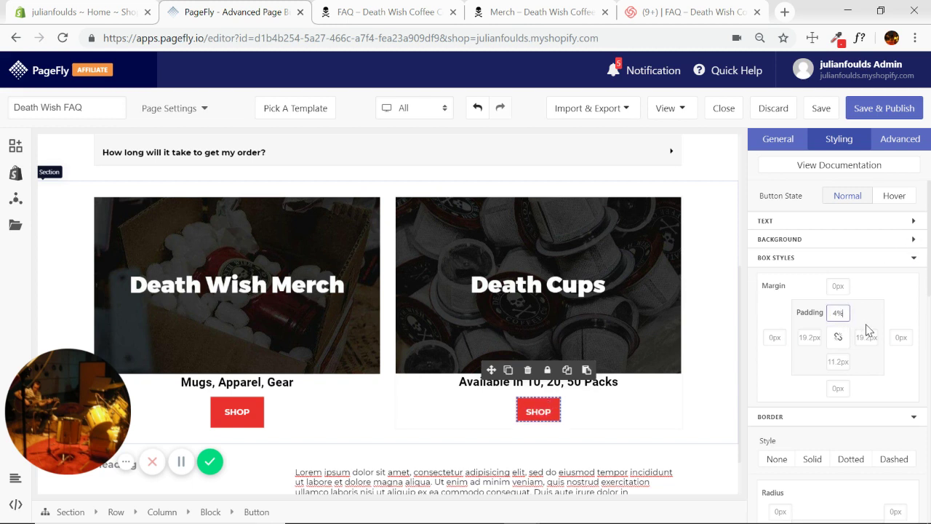
{"action": "left_click", "coordinate": [837, 362]}
{"action": "type", "text": "4%"}
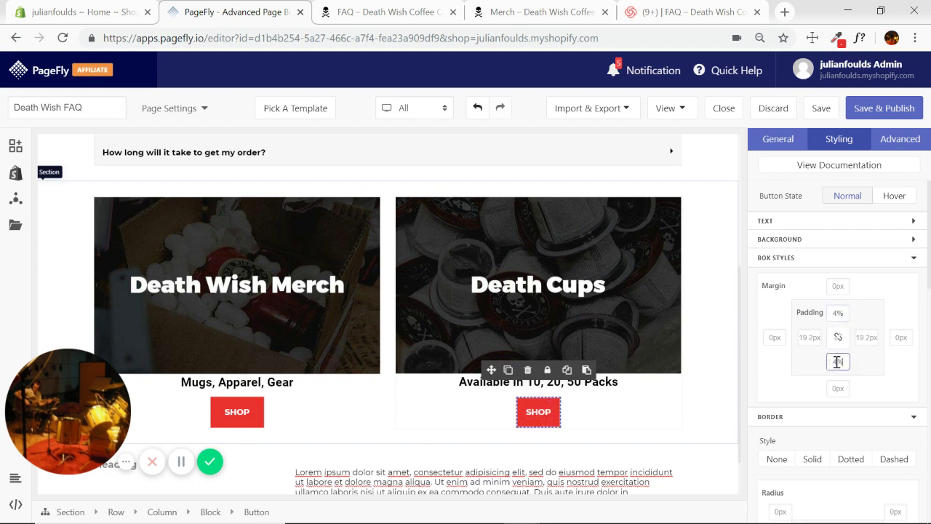
Set the left and right padding of the SHOP button below "Available In 10, 20, 50 Packs" to 5%.
{"action": "left_click", "coordinate": [864, 337]}
{"action": "type", "text": "4%"}
{"action": "left_click", "coordinate": [808, 339]}
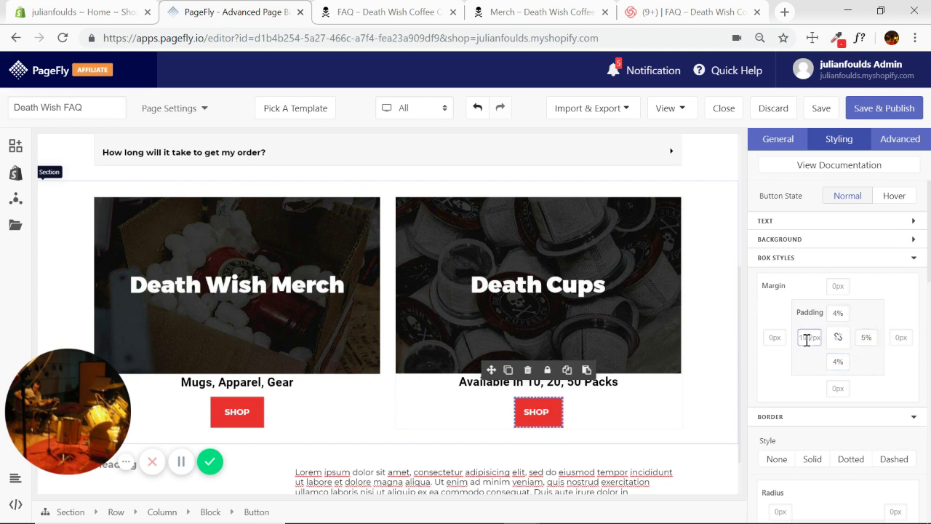
{"action": "type", "text": "5%"}
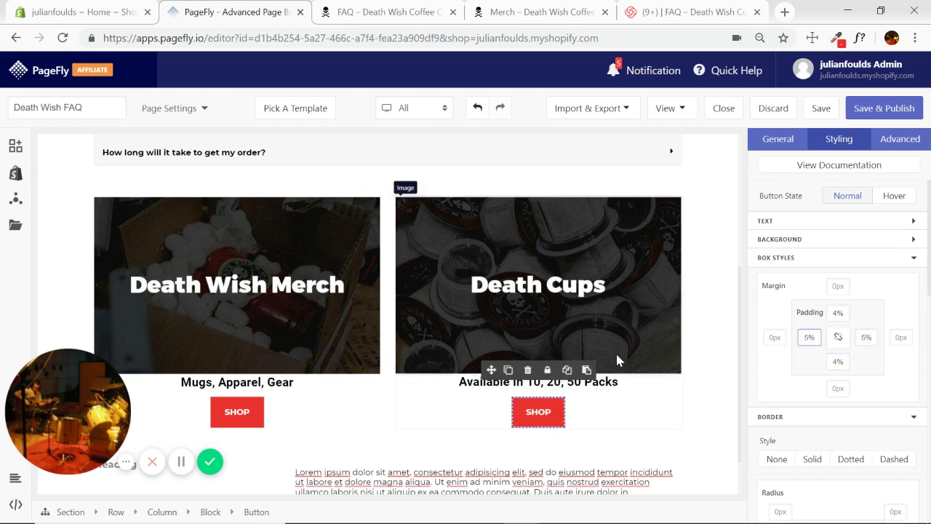
{"action": "left_click", "coordinate": [695, 362]}
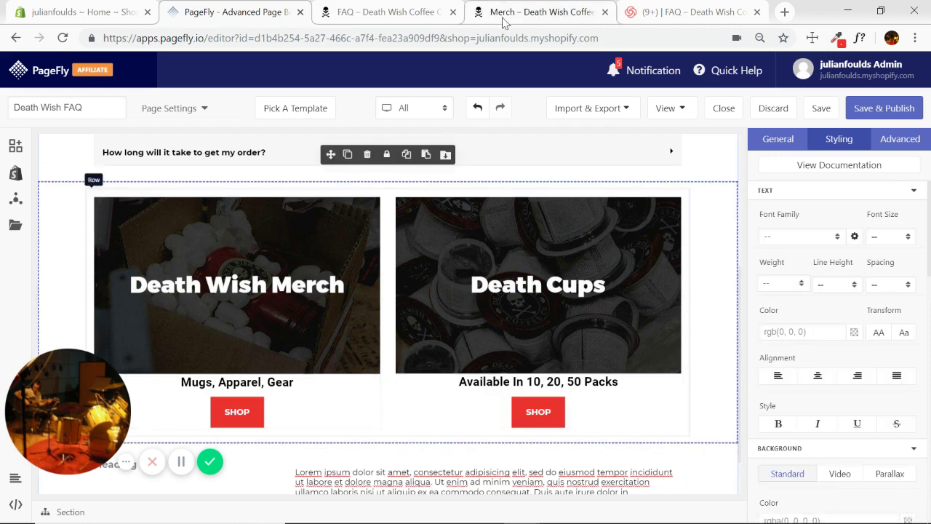
Copy the darker red hover color #D51211 of the SHOP button on the reference FAQ page with the Page Color Picker.
{"action": "left_click", "coordinate": [406, 19]}
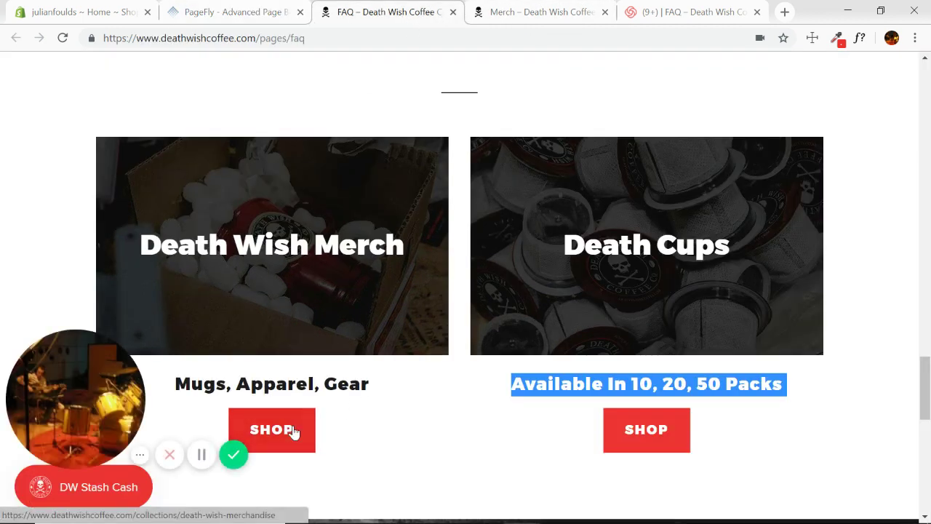
{"action": "left_click", "coordinate": [837, 38]}
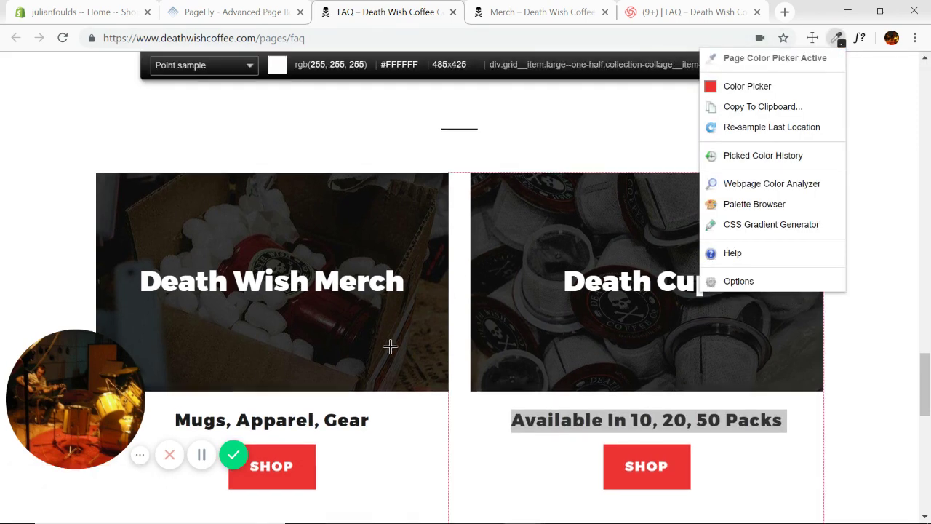
{"action": "left_click", "coordinate": [301, 463]}
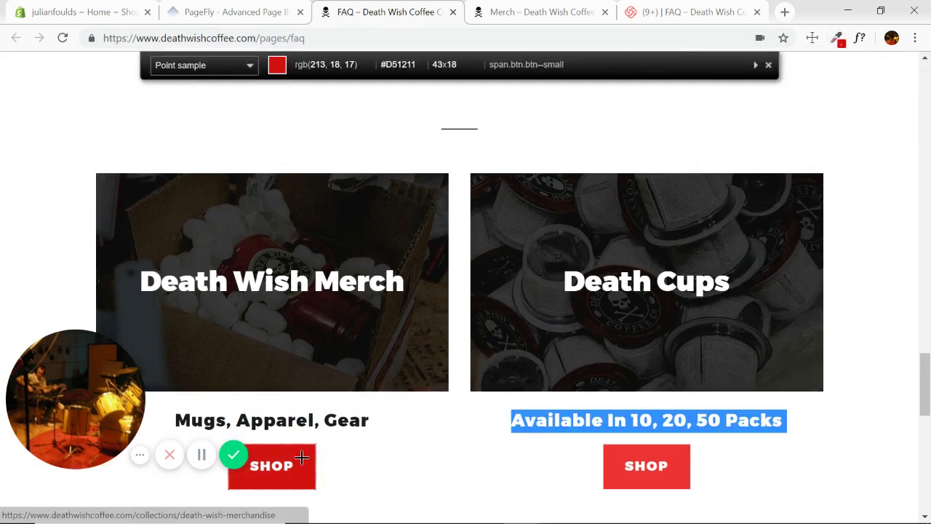
{"action": "left_click", "coordinate": [301, 458]}
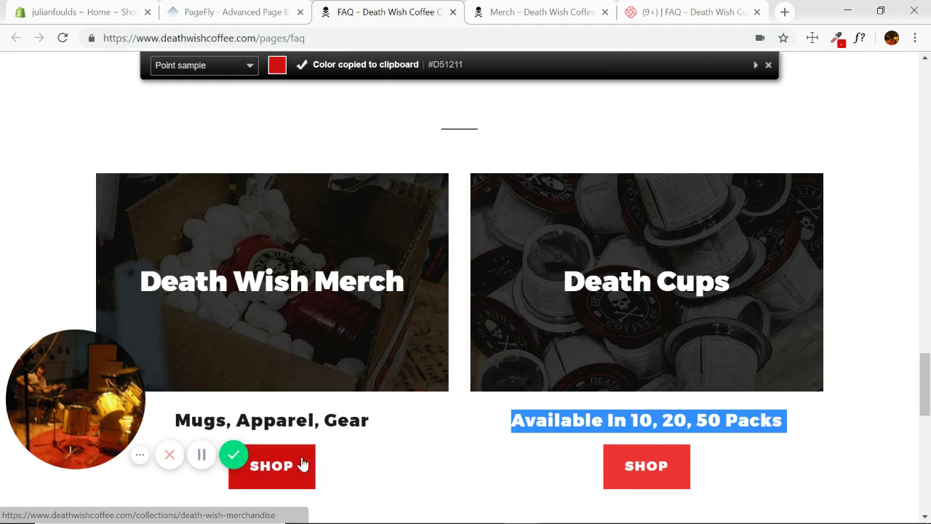
In the PageFly editor, set the hover background color of the SHOP button below "Mugs, Apparel, Gear" to #D51211.
{"action": "left_click", "coordinate": [248, 13]}
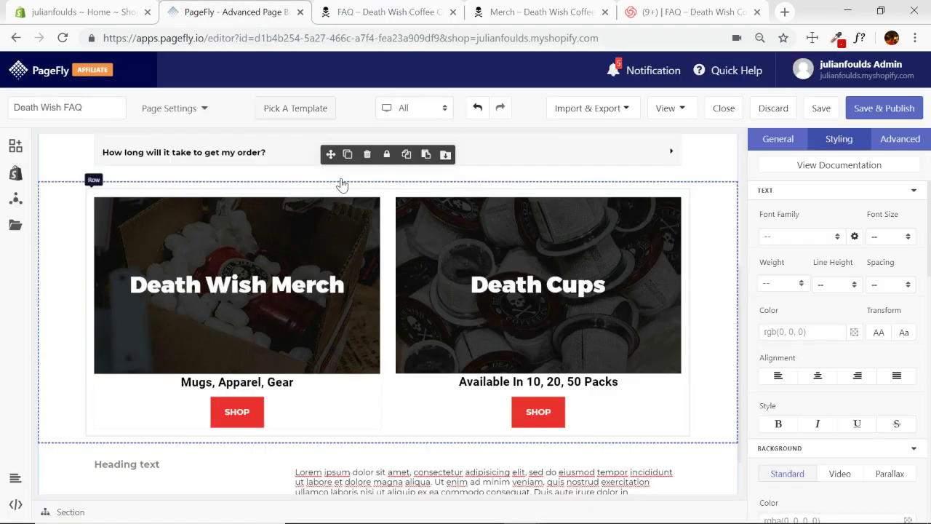
{"action": "left_click", "coordinate": [258, 416]}
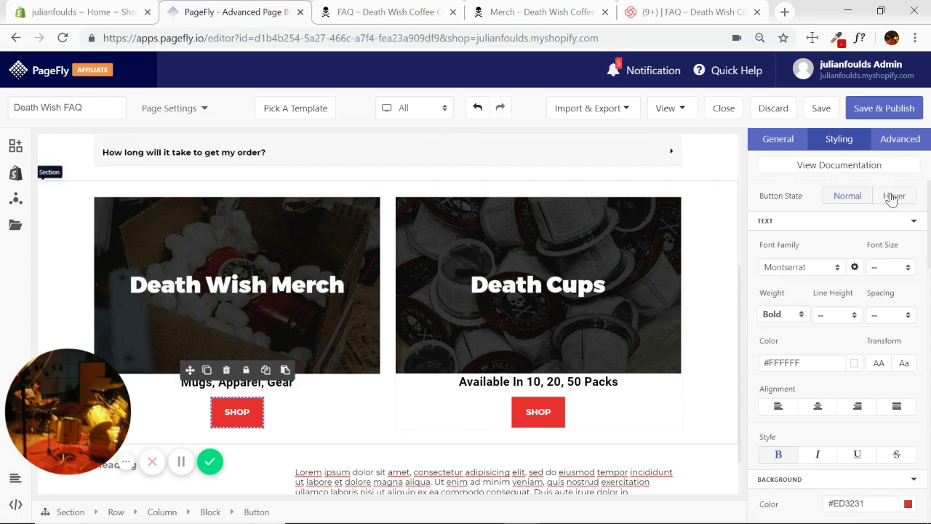
{"action": "scroll", "coordinate": [853, 291], "scroll_direction": "down", "scroll_amount": 2}
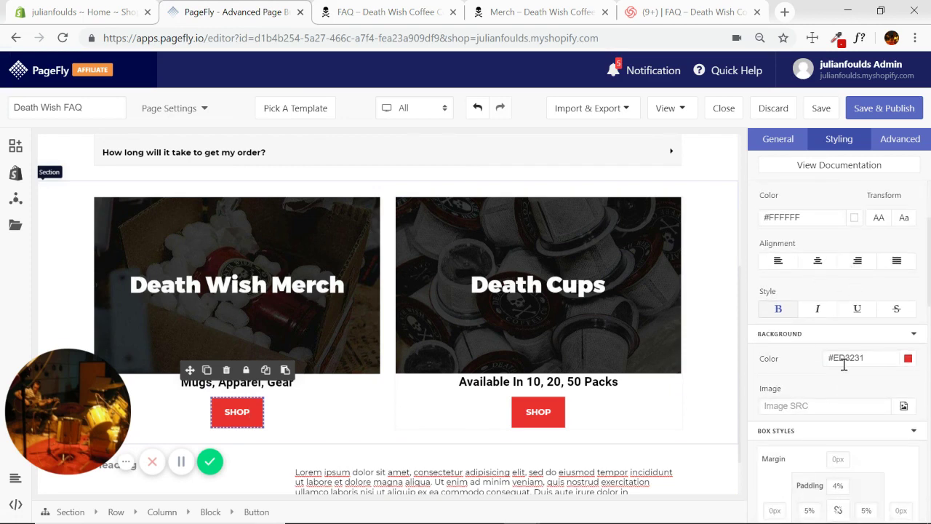
{"action": "scroll", "coordinate": [857, 367], "scroll_direction": "up", "scroll_amount": 2}
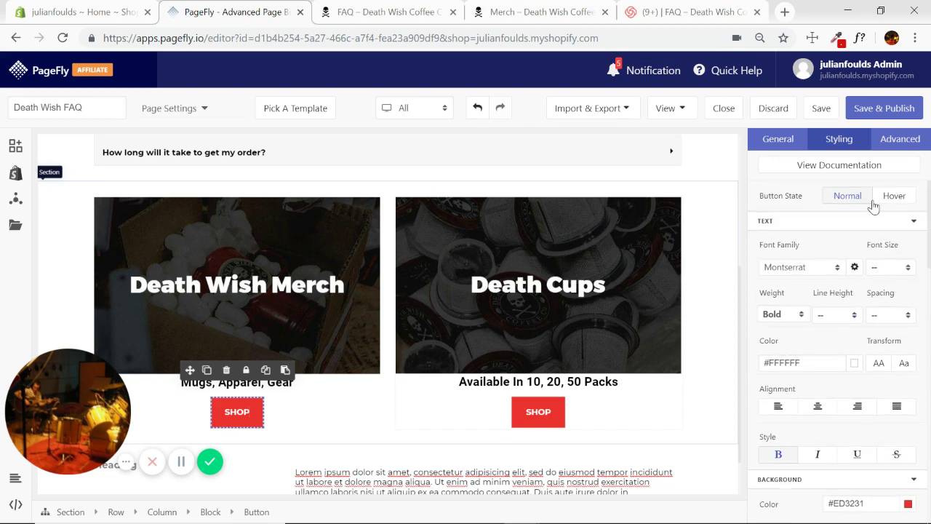
{"action": "left_click", "coordinate": [894, 195]}
{"action": "scroll", "coordinate": [864, 306], "scroll_direction": "down", "scroll_amount": 2}
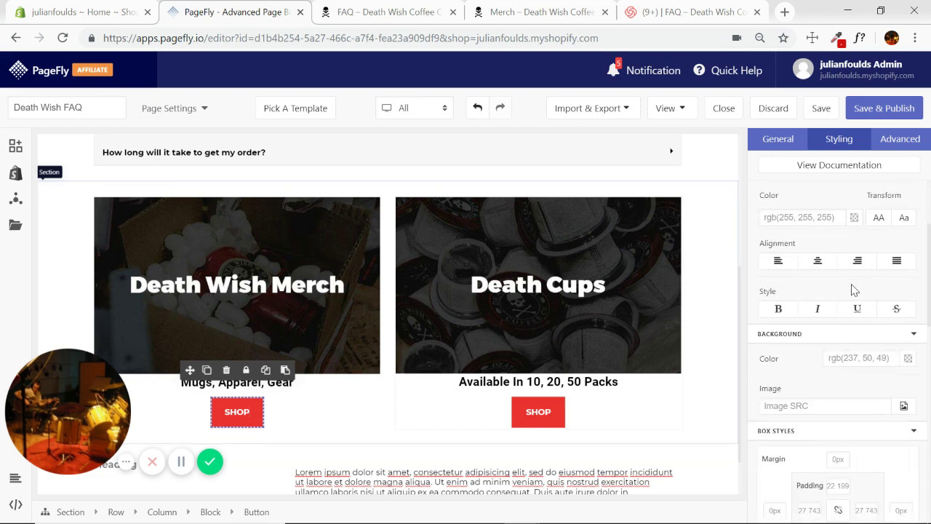
{"action": "left_click", "coordinate": [857, 362]}
{"action": "key", "text": "ctrl+v"}
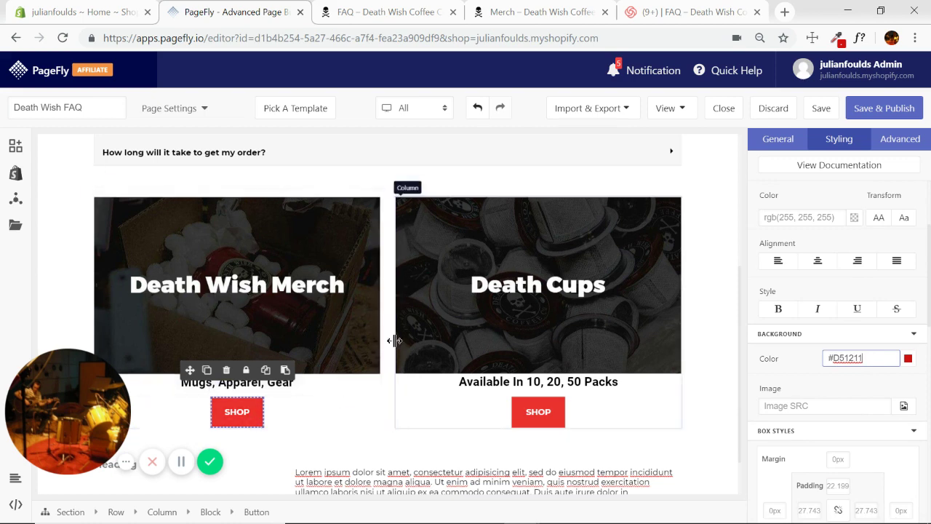
{"action": "scroll", "coordinate": [561, 401], "scroll_direction": "down", "scroll_amount": 1}
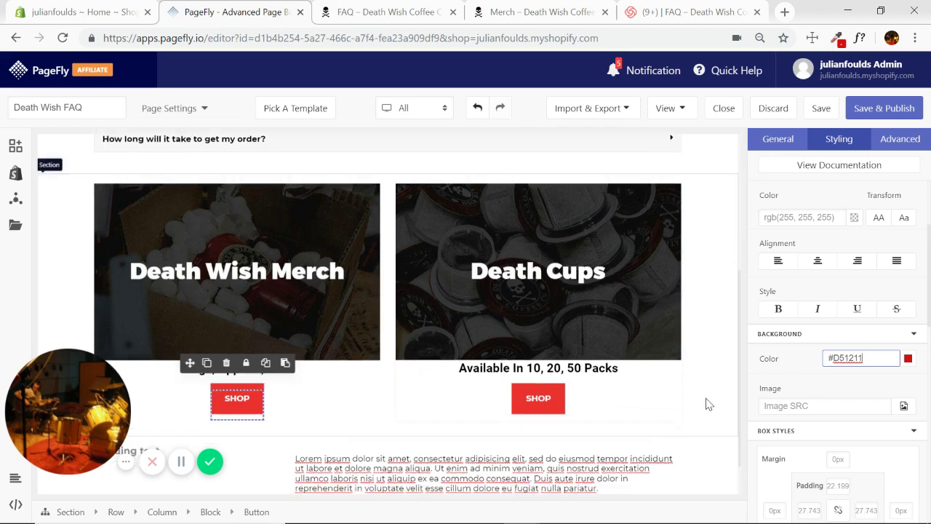
Check the reference page's newsletter area and set dwc_newsletter_signup as the background image of the newsletter signup section.
{"action": "left_click", "coordinate": [708, 429]}
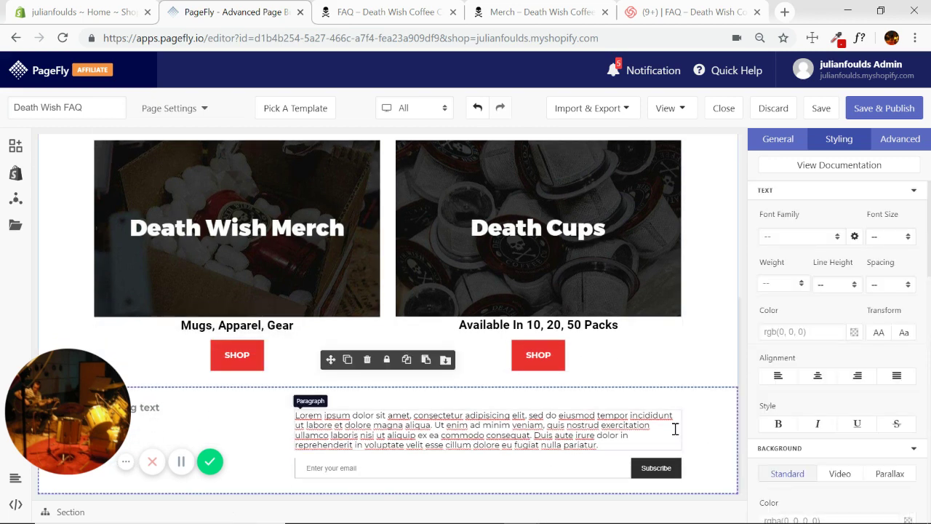
{"action": "left_click", "coordinate": [412, 13]}
{"action": "scroll", "coordinate": [304, 266], "scroll_direction": "down", "scroll_amount": 6}
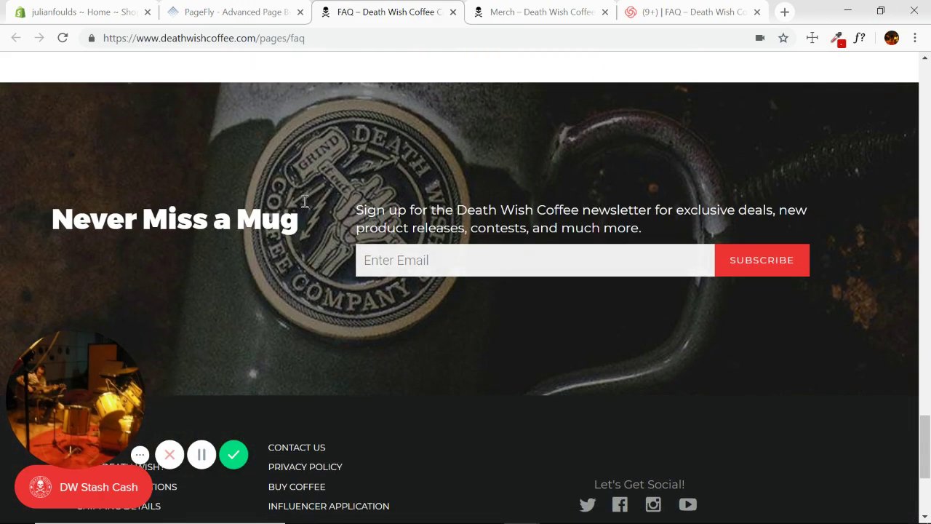
{"action": "left_click", "coordinate": [247, 12]}
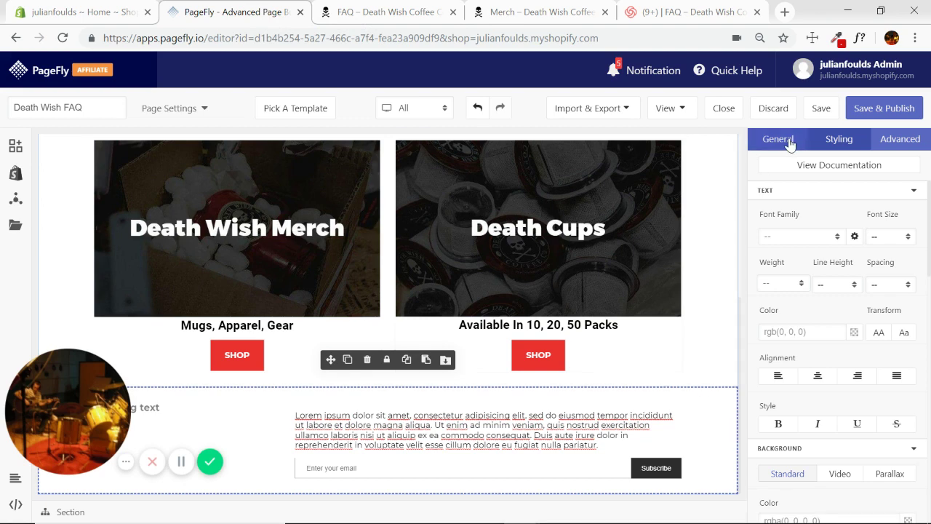
{"action": "left_click", "coordinate": [914, 190]}
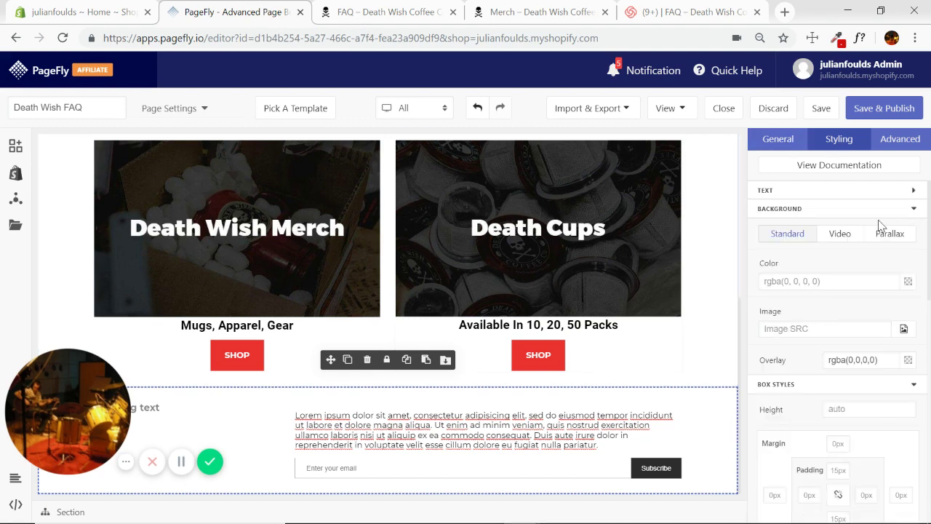
{"action": "left_click", "coordinate": [903, 331]}
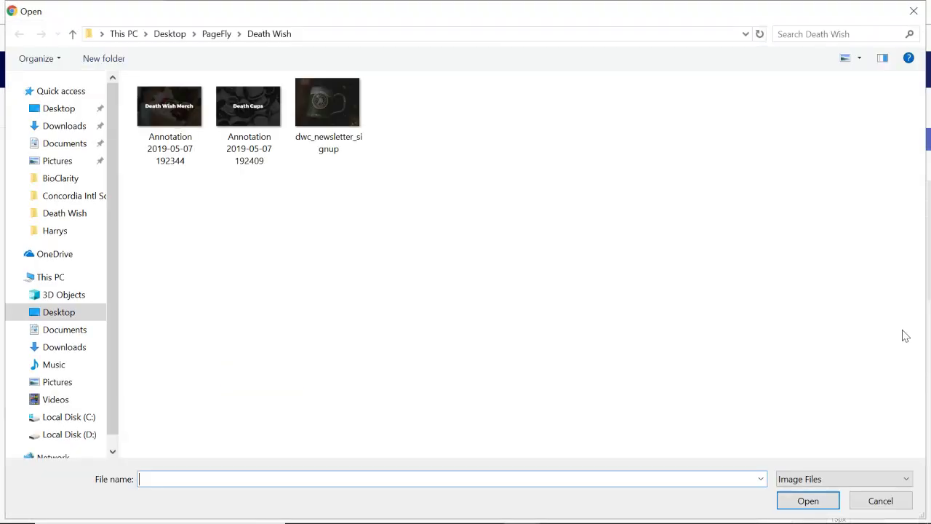
{"action": "double_click", "coordinate": [348, 117]}
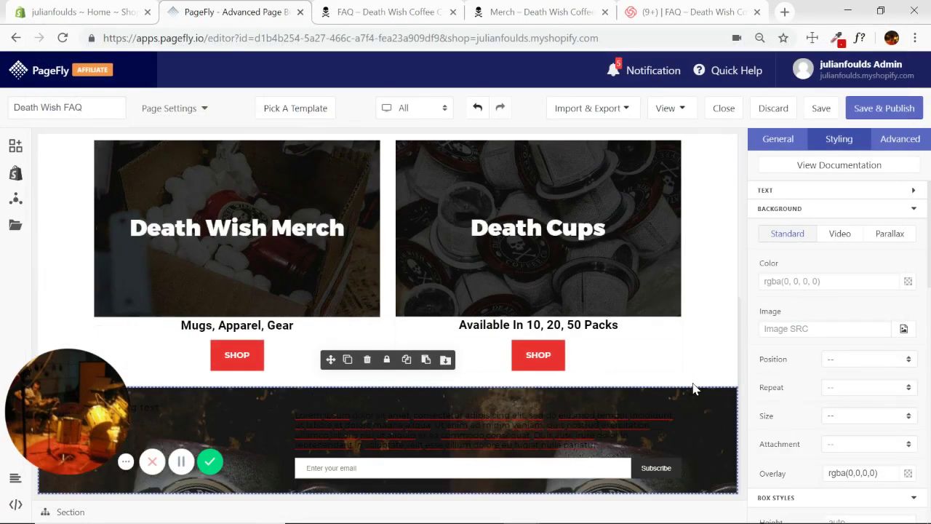
Compare with the reference newsletter area and set the text color of the lorem ipsum paragraph above the email field to #FFFFFF.
{"action": "left_click", "coordinate": [497, 420]}
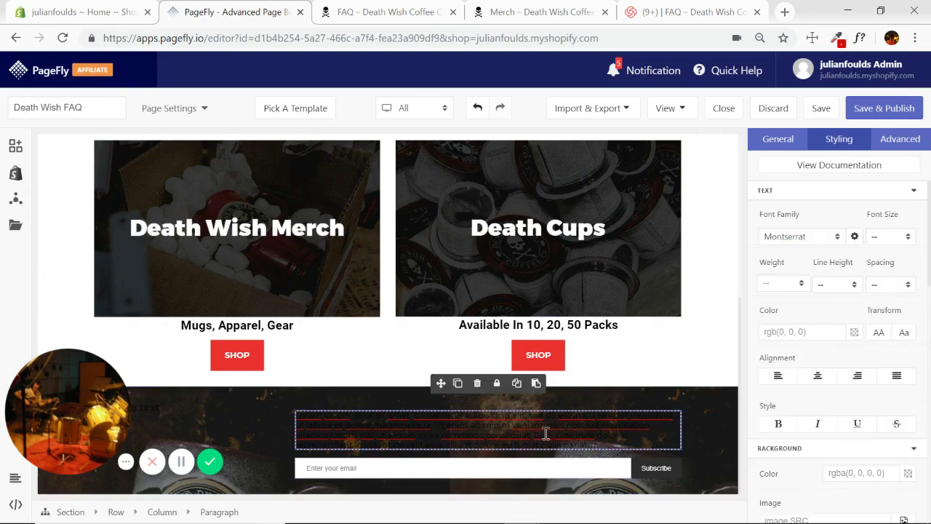
{"action": "left_click", "coordinate": [382, 13]}
{"action": "scroll", "coordinate": [485, 273], "scroll_direction": "down", "scroll_amount": 3}
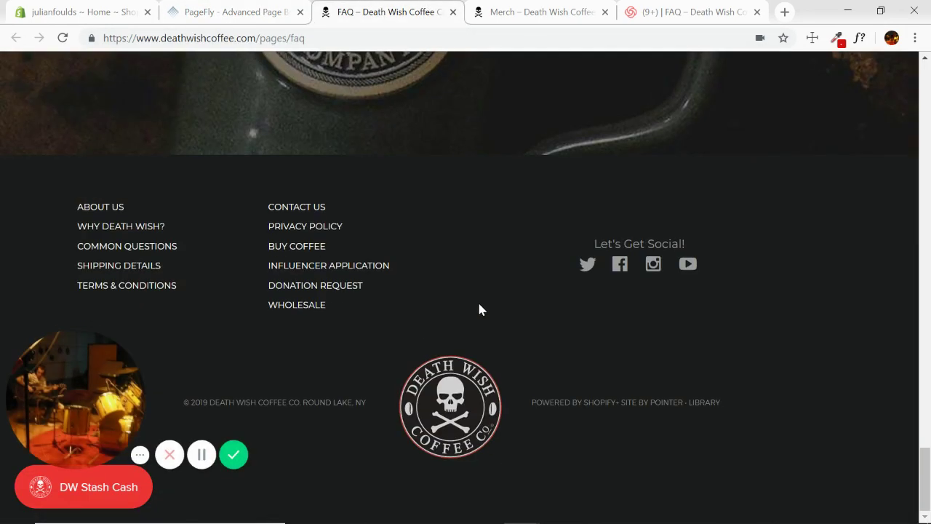
{"action": "scroll", "coordinate": [478, 308], "scroll_direction": "up", "scroll_amount": 4}
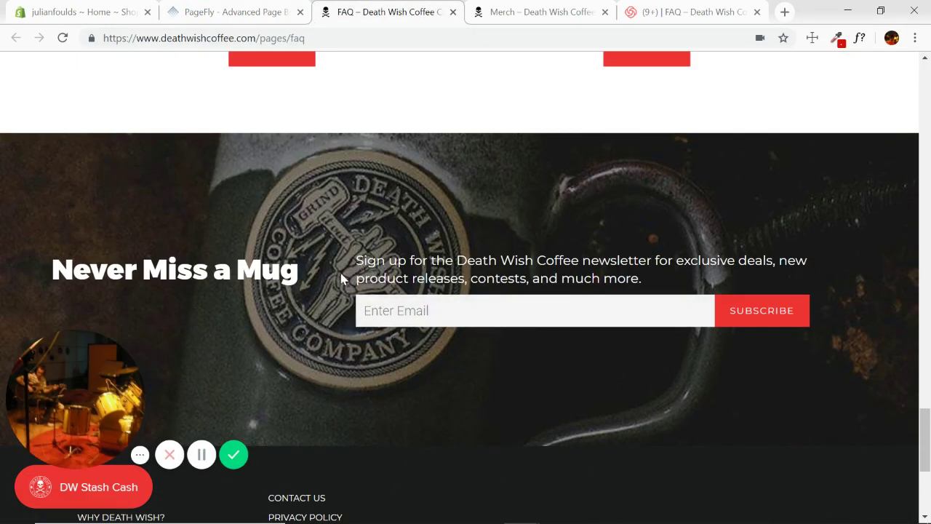
{"action": "left_click", "coordinate": [240, 10]}
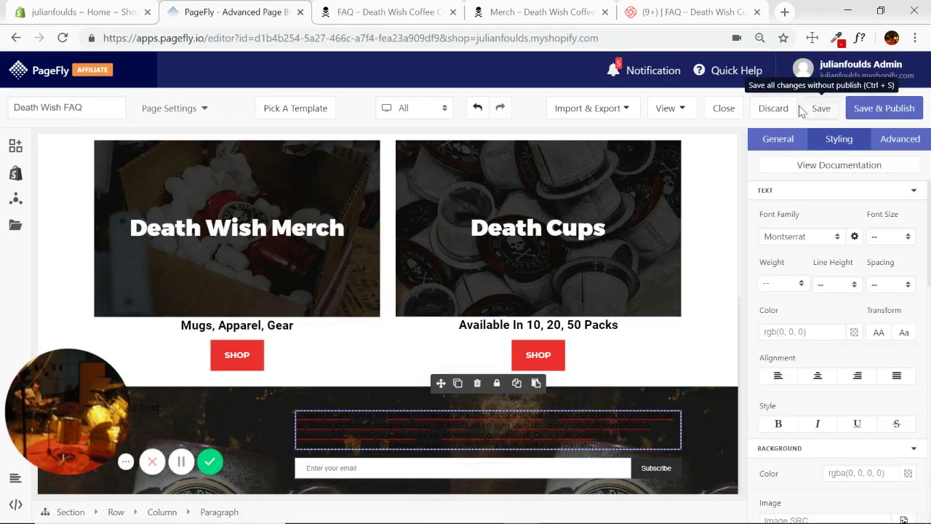
{"action": "left_click", "coordinate": [855, 333]}
{"action": "left_click", "coordinate": [812, 420]}
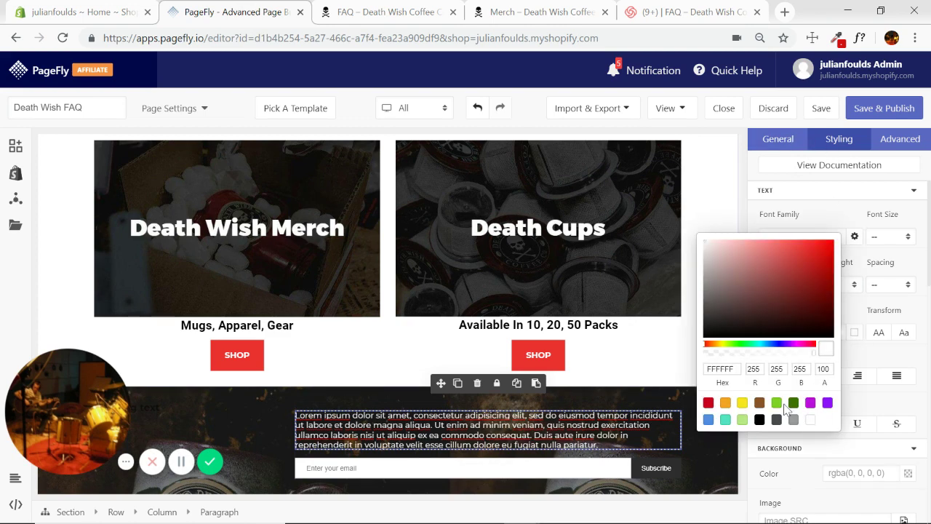
{"action": "left_click", "coordinate": [797, 214]}
Set the text color of the newsletter section's heading to #FFFFFF.
{"action": "left_click", "coordinate": [186, 406]}
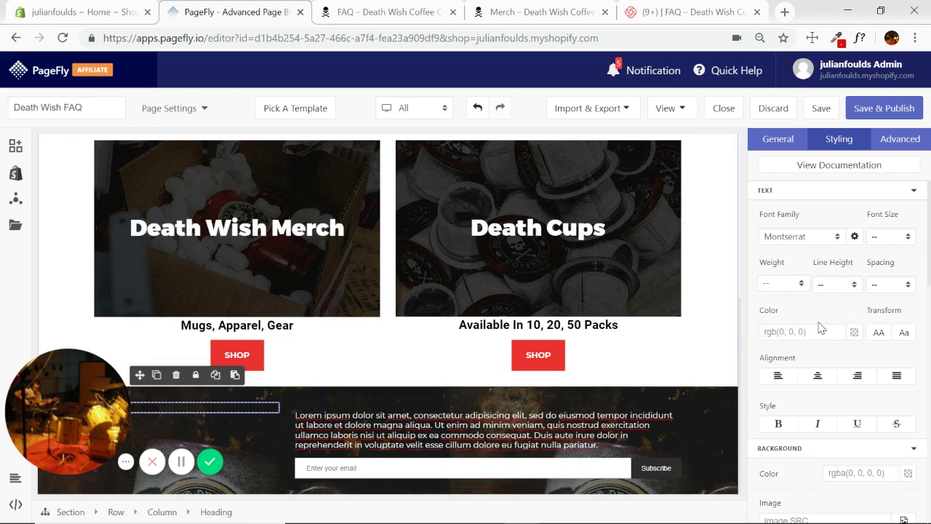
{"action": "left_click", "coordinate": [852, 334]}
{"action": "left_click", "coordinate": [811, 422]}
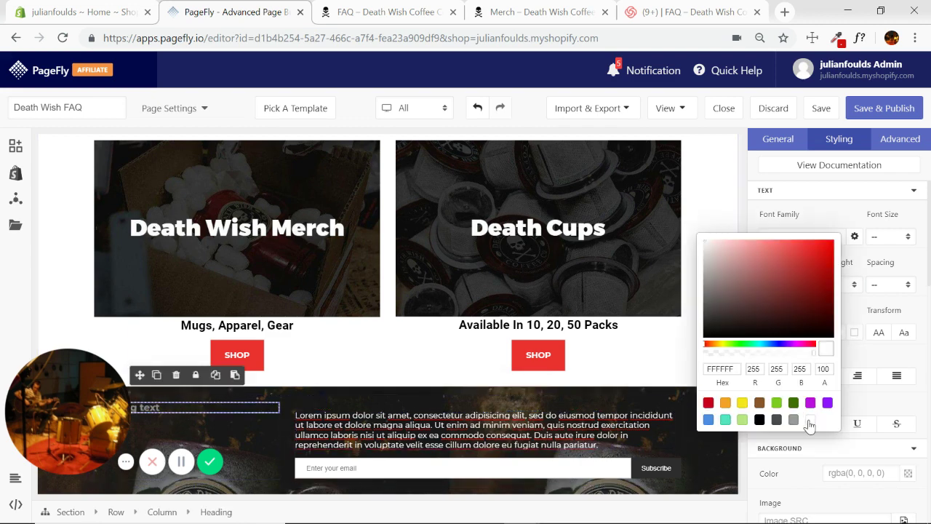
{"action": "left_click", "coordinate": [835, 228]}
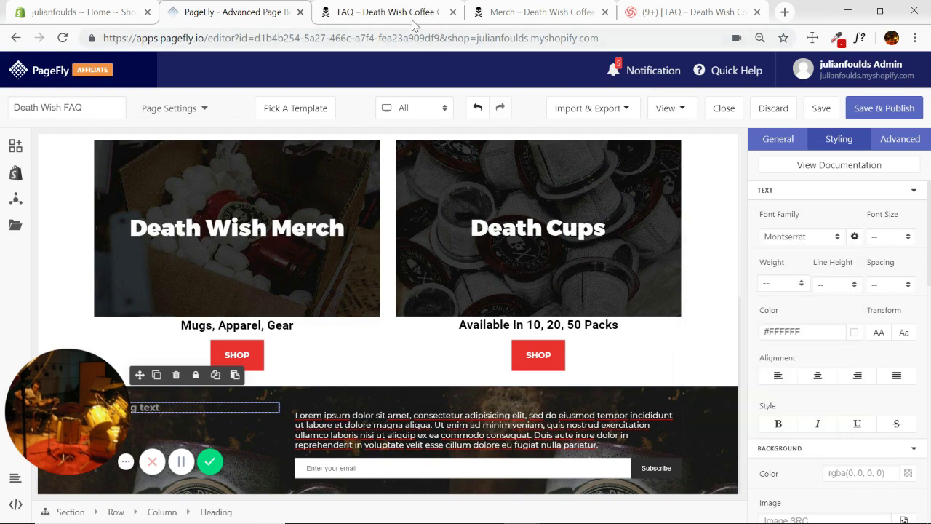
Copy "Never Miss a Mug" from the reference FAQ page into the newsletter heading's text and set its tag to Heading 2.
{"action": "left_click", "coordinate": [386, 12]}
{"action": "triple_click", "coordinate": [188, 266]}
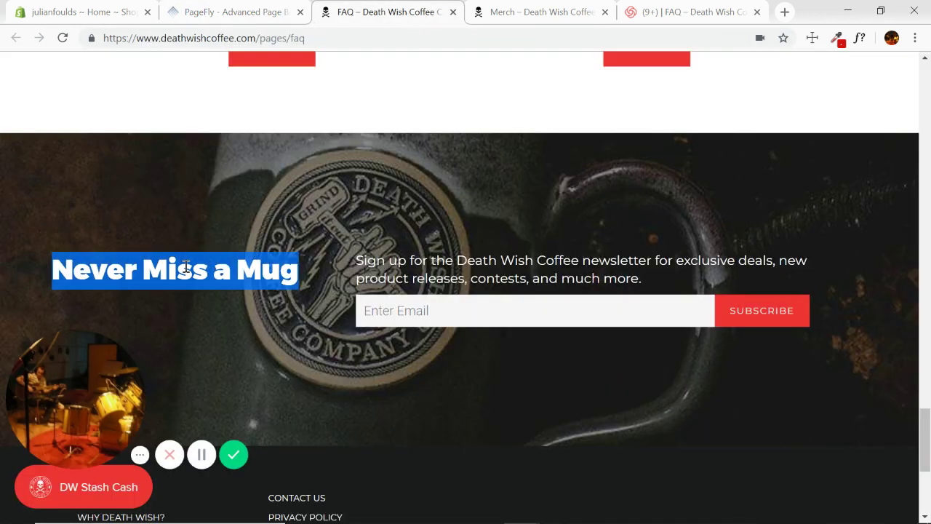
{"action": "left_click", "coordinate": [270, 13]}
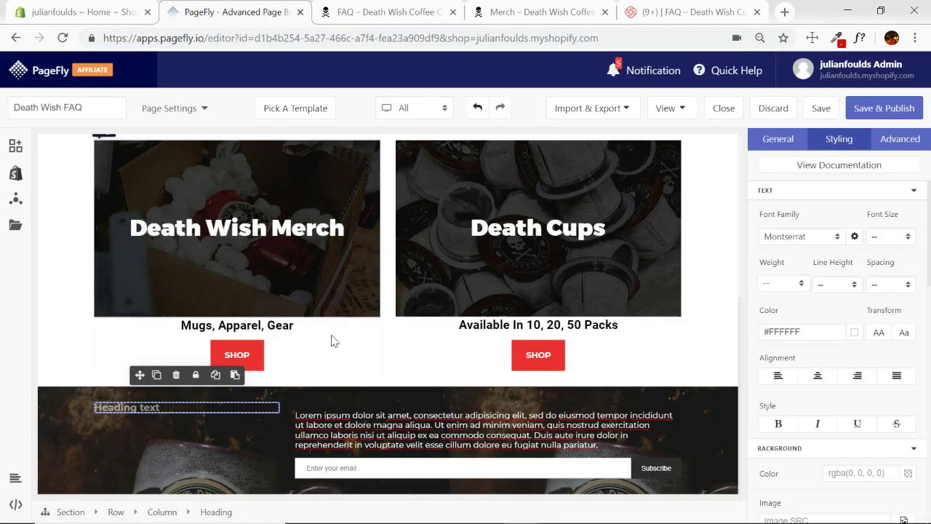
{"action": "left_click", "coordinate": [254, 412]}
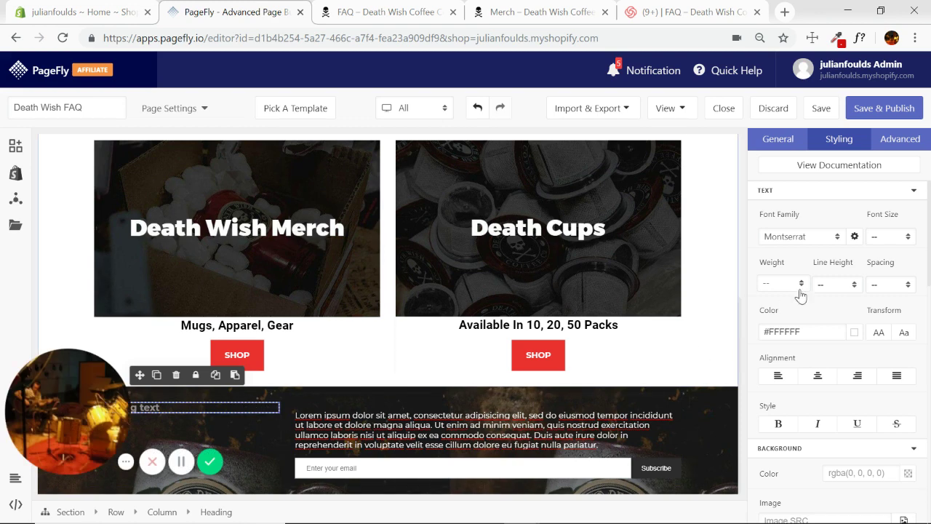
{"action": "left_click", "coordinate": [779, 143]}
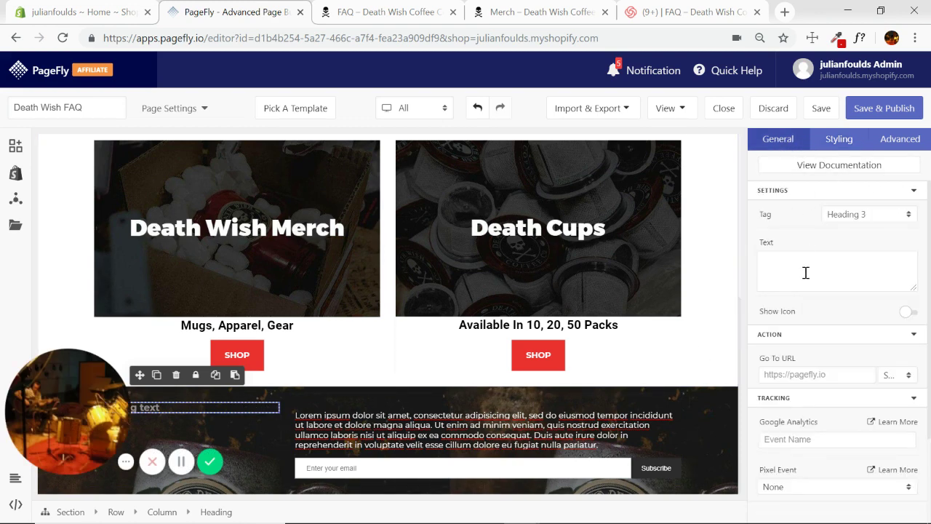
{"action": "key", "text": "ctrl+v"}
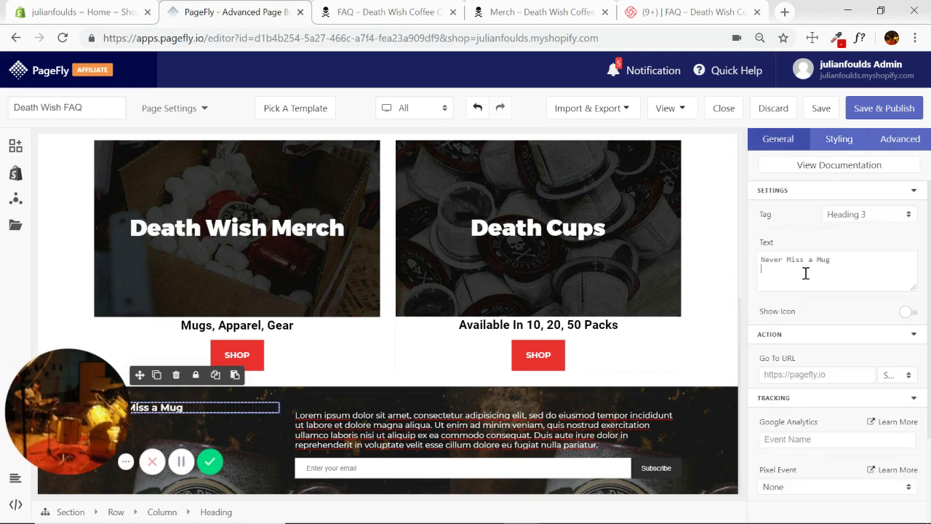
{"action": "left_click", "coordinate": [904, 213]}
{"action": "left_click", "coordinate": [850, 252]}
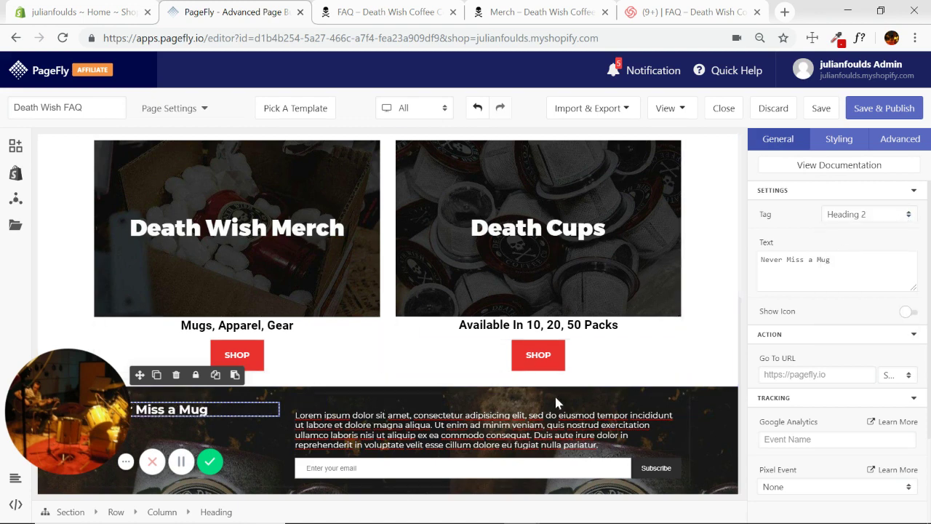
Try bold styling on the "Never Miss a Mug" heading and remove it again.
{"action": "left_click", "coordinate": [836, 142]}
{"action": "left_click", "coordinate": [778, 423]}
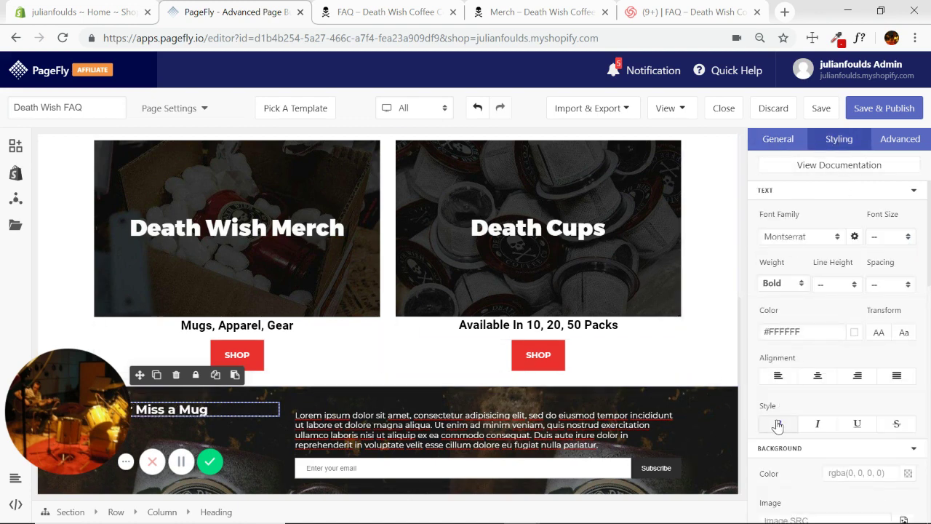
{"action": "left_click", "coordinate": [778, 424]}
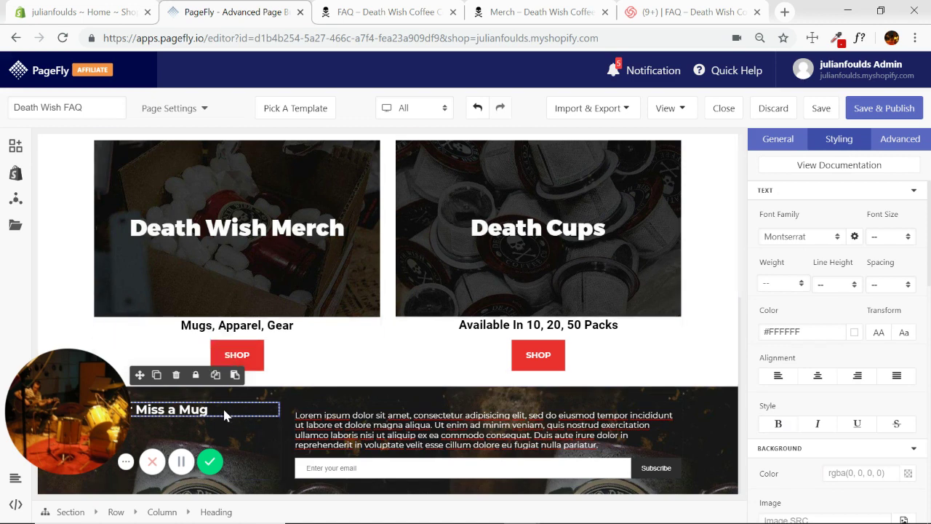
Set the background image position of the newsletter signup section to center center.
{"action": "left_click", "coordinate": [259, 429]}
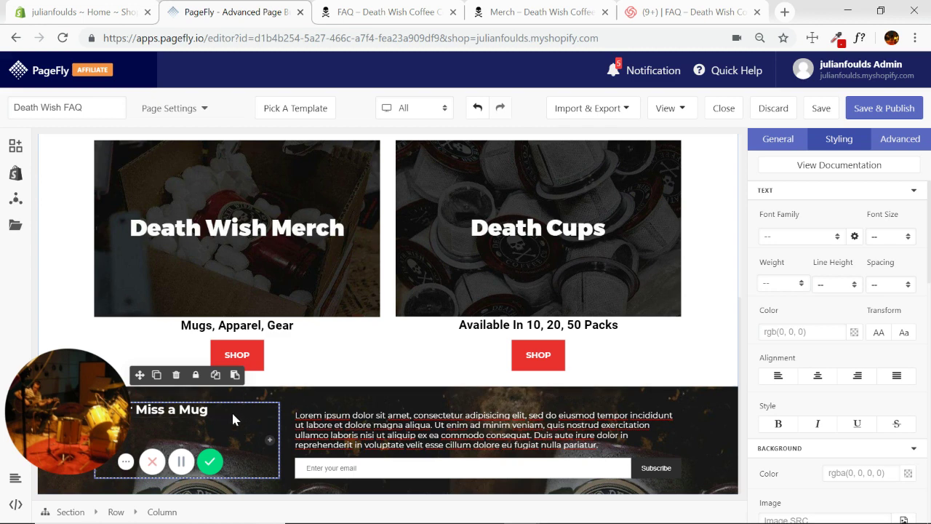
{"action": "left_click", "coordinate": [710, 437]}
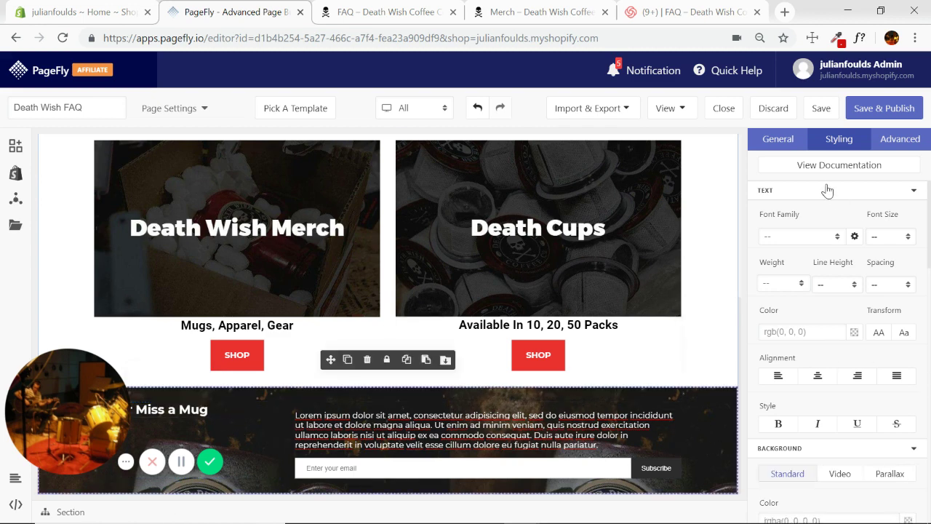
{"action": "left_click", "coordinate": [914, 191]}
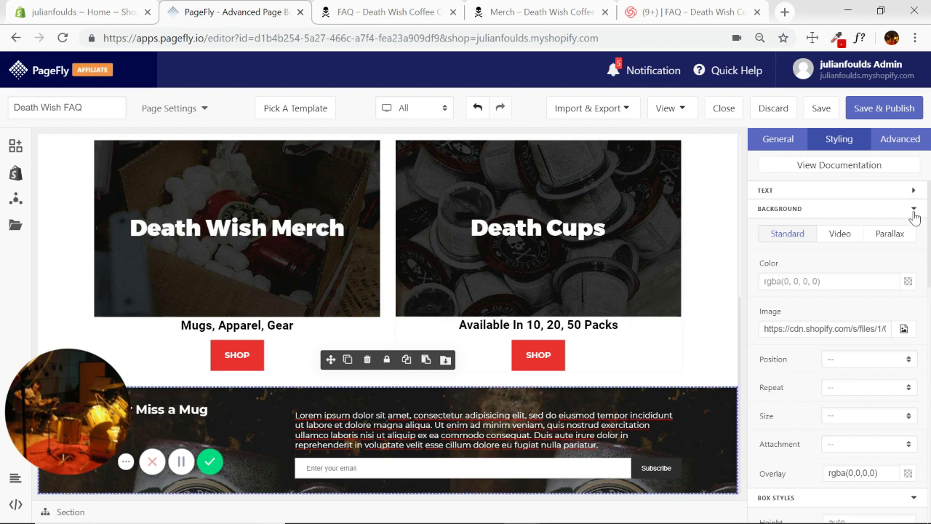
{"action": "left_click", "coordinate": [909, 360]}
{"action": "scroll", "coordinate": [877, 422], "scroll_direction": "down", "scroll_amount": 3}
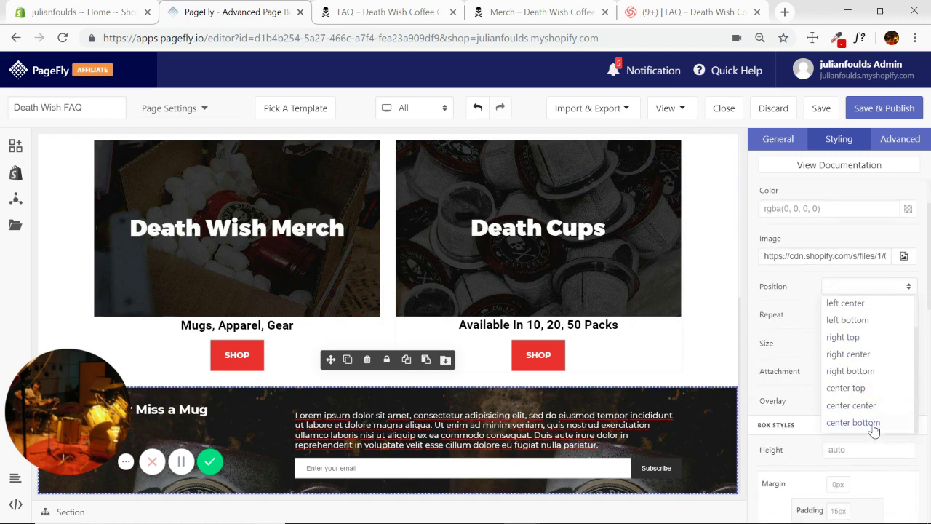
{"action": "left_click", "coordinate": [852, 405]}
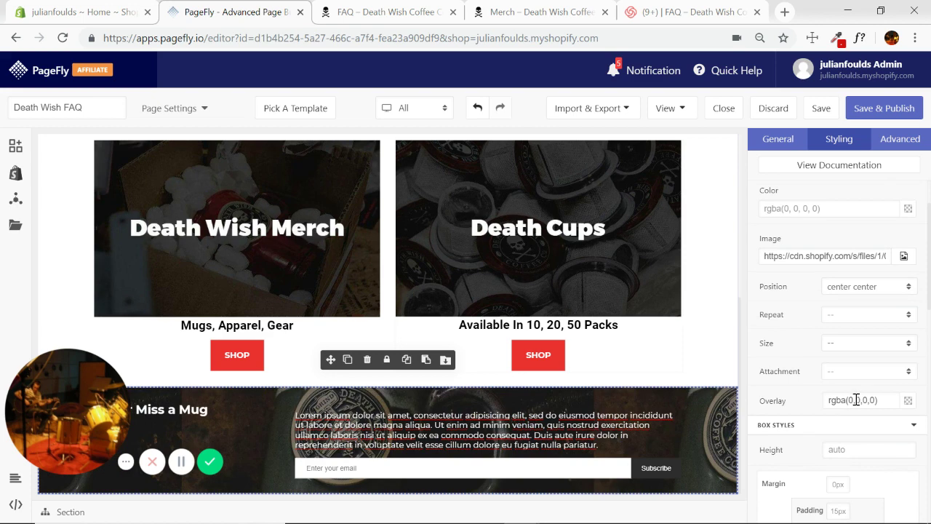
Reset the newsletter section's background image position to unset and set its size to cover.
{"action": "left_click", "coordinate": [907, 291]}
{"action": "scroll", "coordinate": [876, 350], "scroll_direction": "up", "scroll_amount": 1}
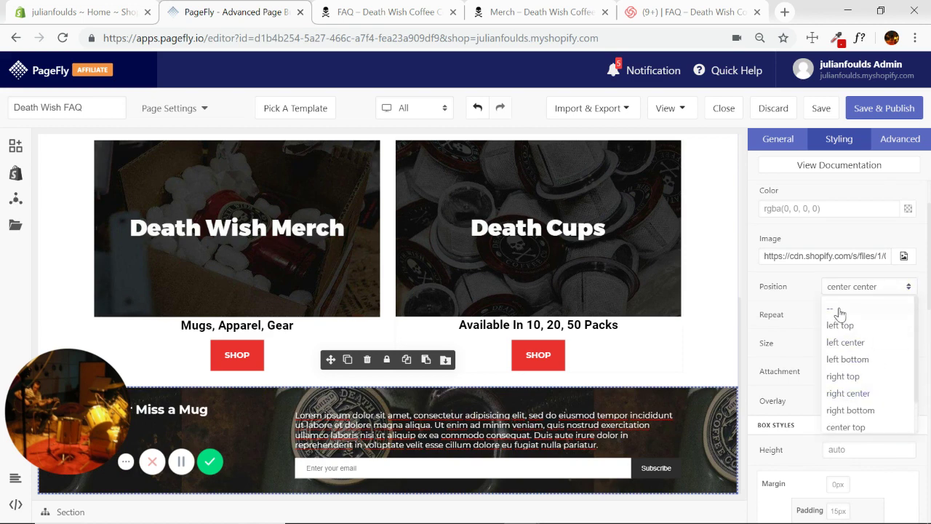
{"action": "left_click", "coordinate": [840, 311]}
{"action": "left_click", "coordinate": [909, 347]}
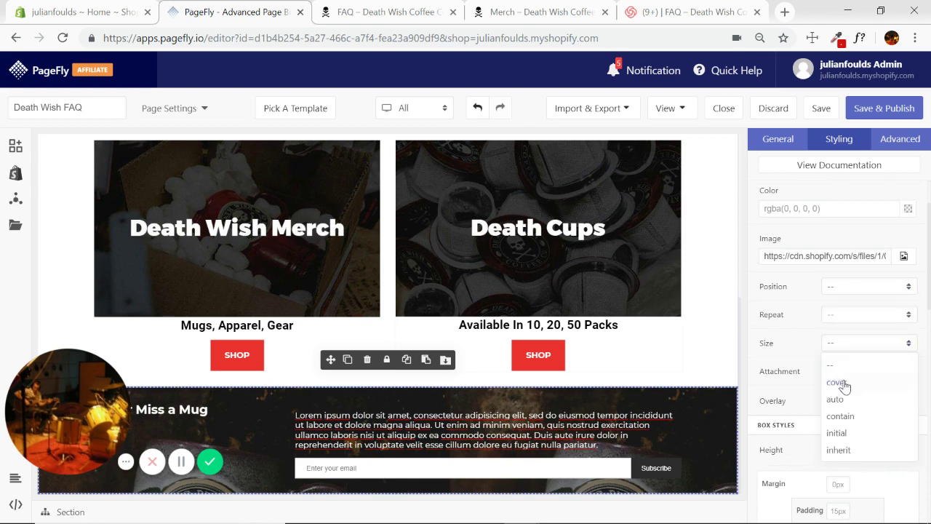
{"action": "left_click", "coordinate": [838, 383]}
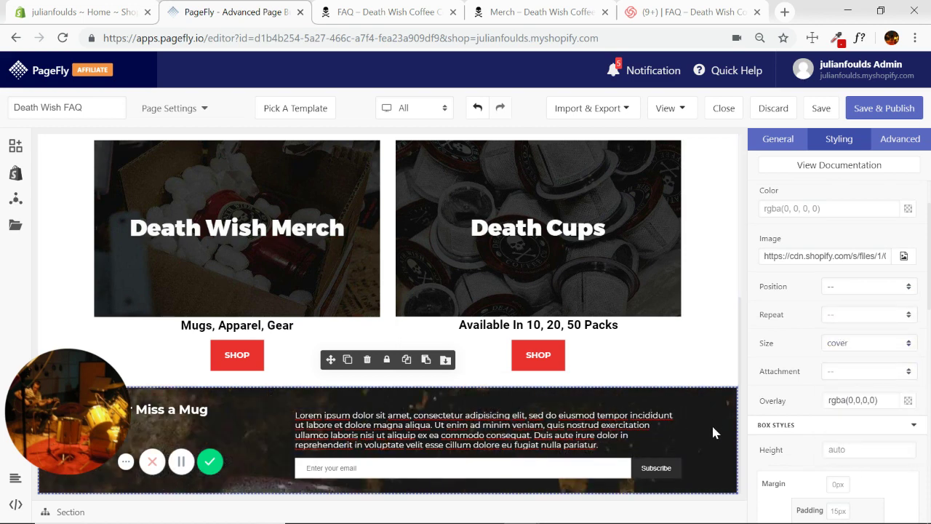
Set the newsletter section's top and bottom padding to 5%.
{"action": "scroll", "coordinate": [873, 327], "scroll_direction": "down", "scroll_amount": 2}
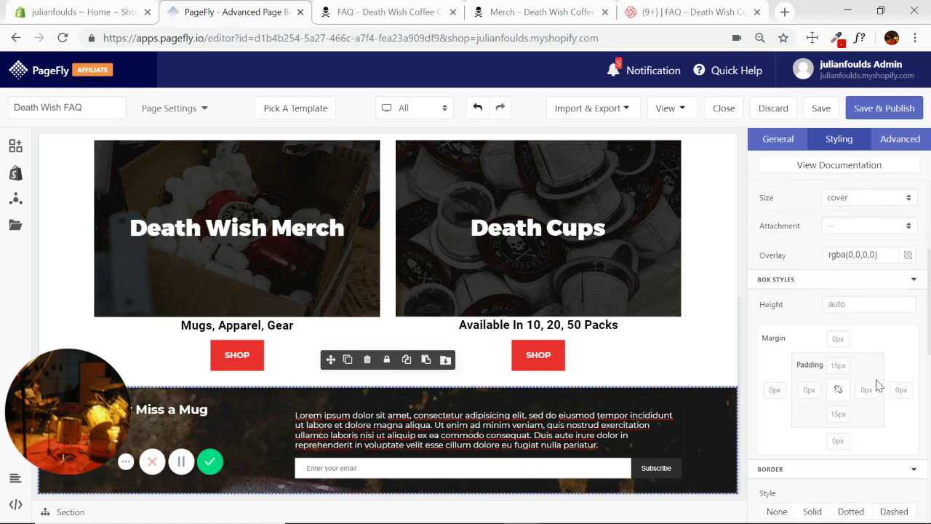
{"action": "left_click", "coordinate": [839, 366]}
{"action": "type", "text": "5%"}
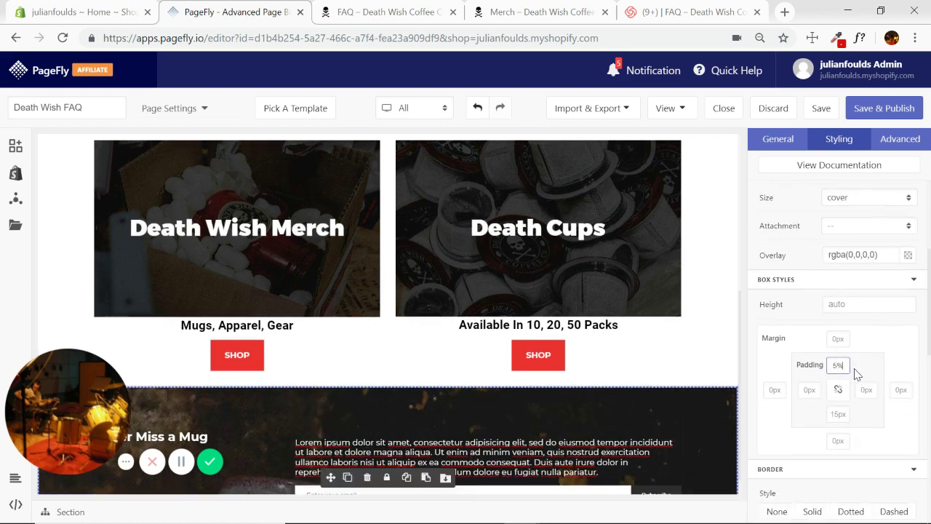
{"action": "scroll", "coordinate": [371, 191], "scroll_direction": "down", "scroll_amount": 2}
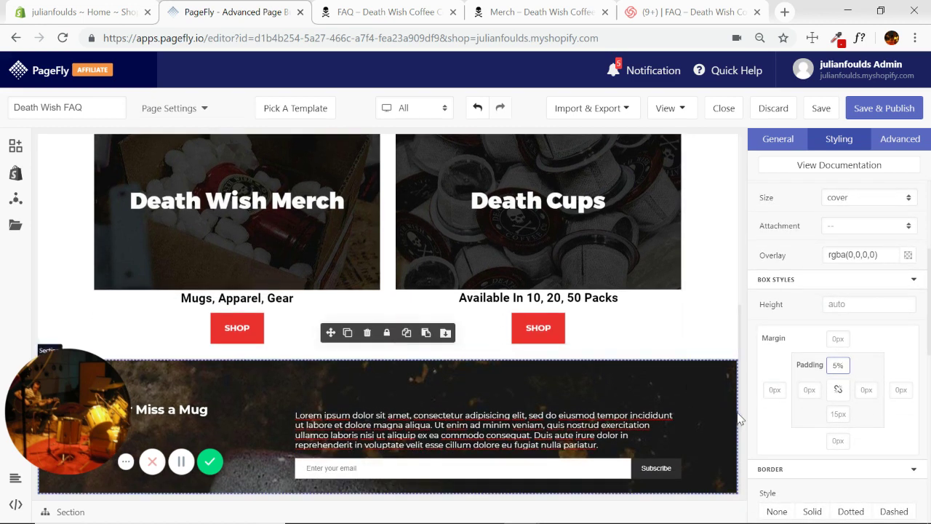
{"action": "left_click", "coordinate": [839, 413]}
{"action": "type", "text": "5%"}
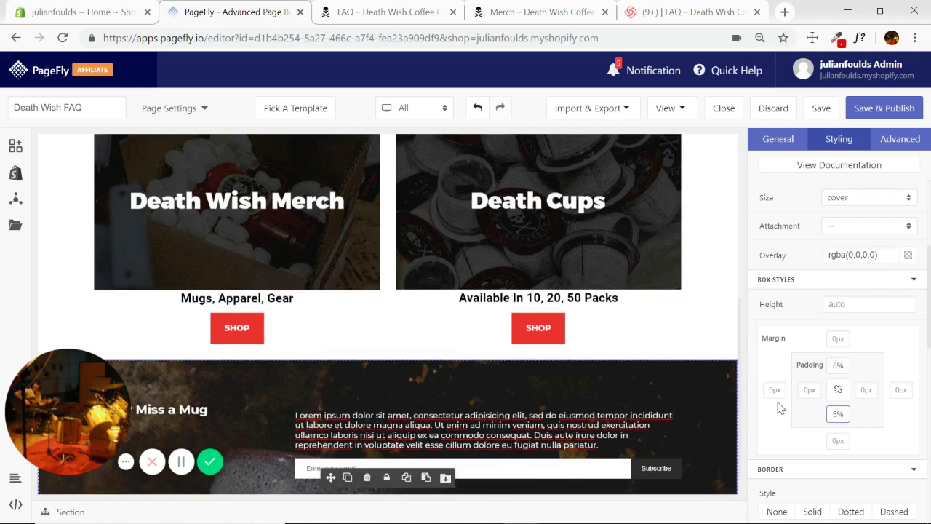
{"action": "scroll", "coordinate": [643, 348], "scroll_direction": "down", "scroll_amount": 1}
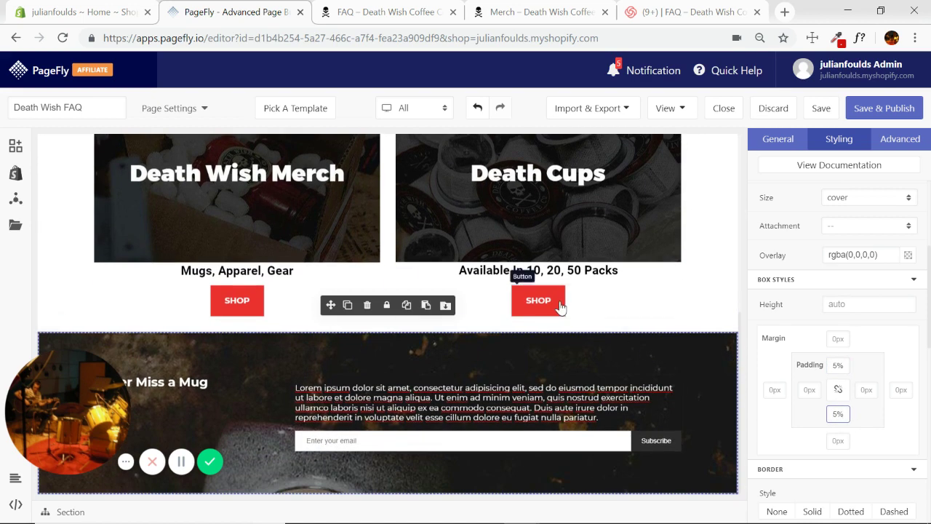
Compare the newsletter background with the reference FAQ page and set its image position to center center.
{"action": "left_click", "coordinate": [395, 13]}
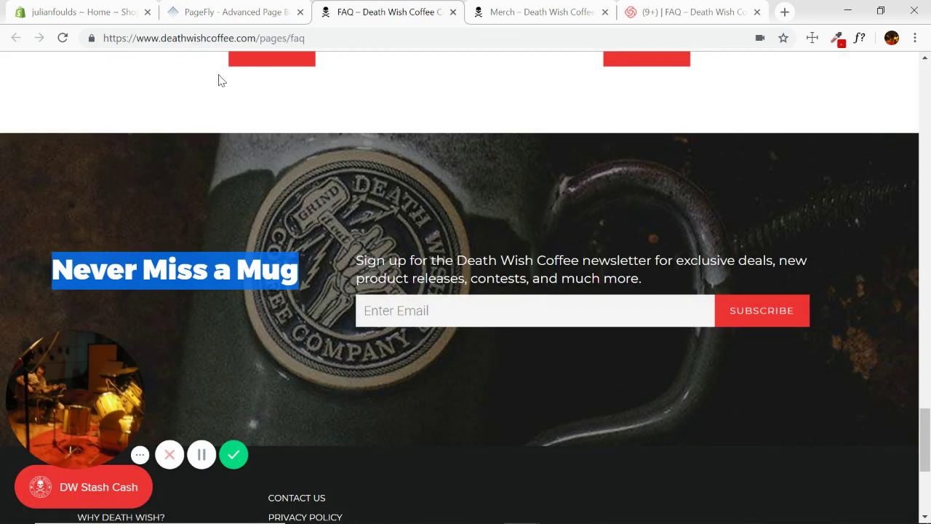
{"action": "left_click", "coordinate": [230, 14]}
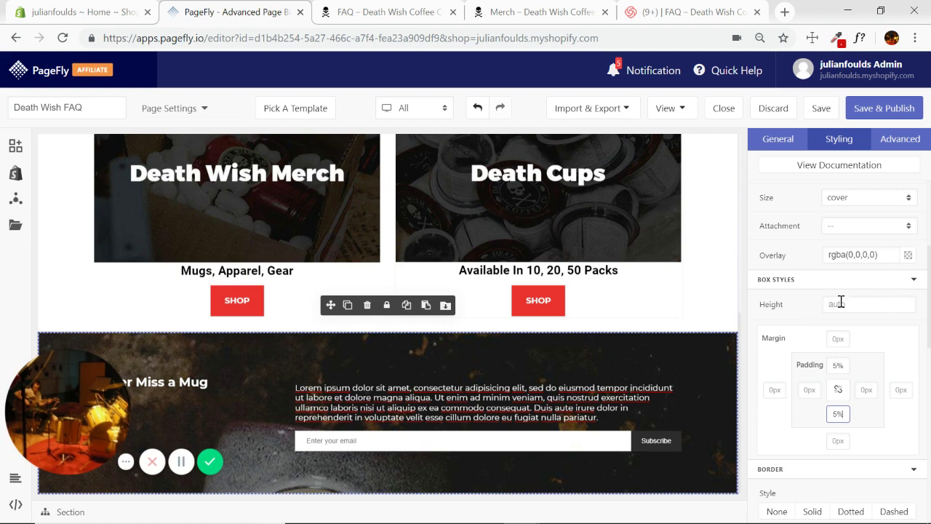
{"action": "scroll", "coordinate": [841, 304], "scroll_direction": "up", "scroll_amount": 1}
{"action": "left_click", "coordinate": [853, 214]}
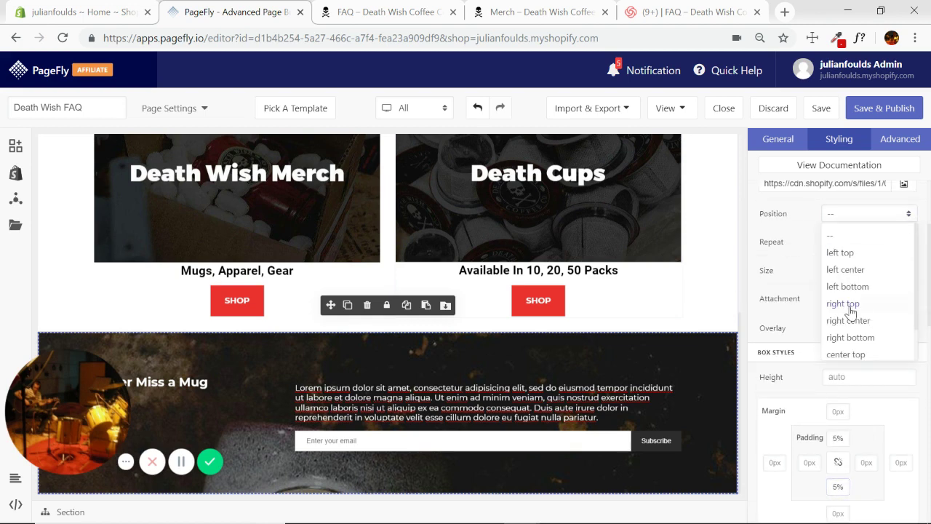
{"action": "scroll", "coordinate": [859, 320], "scroll_direction": "down", "scroll_amount": 1}
{"action": "left_click", "coordinate": [858, 333]}
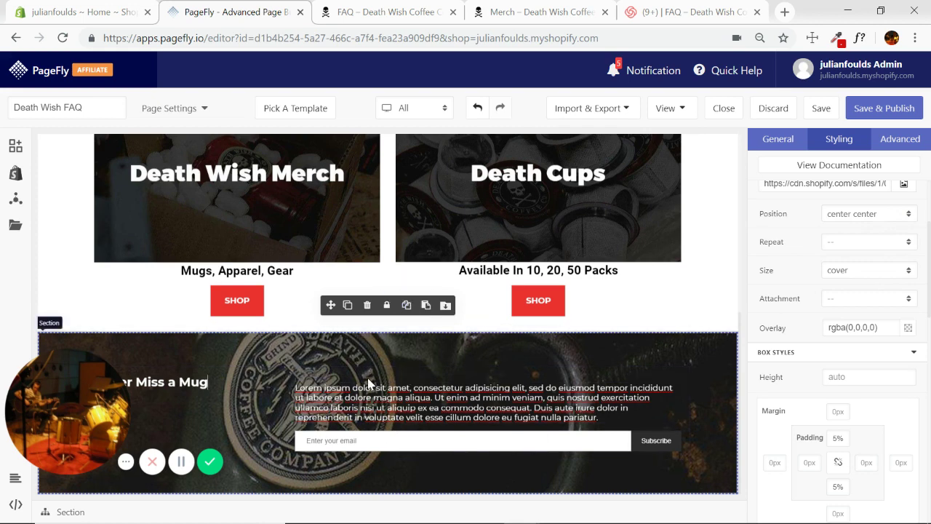
Set the newsletter section's top and bottom padding to 10%, comparing its height with the reference FAQ page.
{"action": "left_click", "coordinate": [417, 12]}
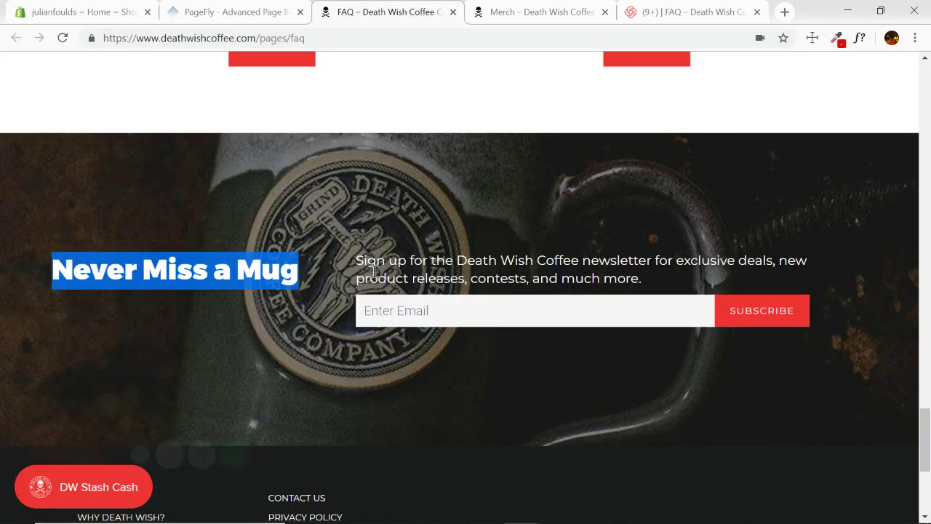
{"action": "left_click", "coordinate": [236, 12]}
{"action": "scroll", "coordinate": [843, 372], "scroll_direction": "down", "scroll_amount": 1}
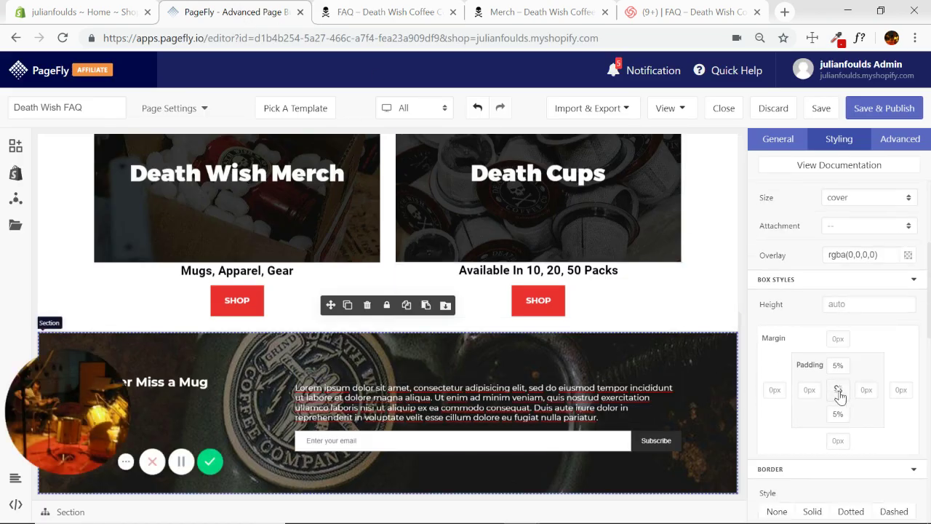
{"action": "left_click", "coordinate": [837, 365]}
{"action": "type", "text": "10"}
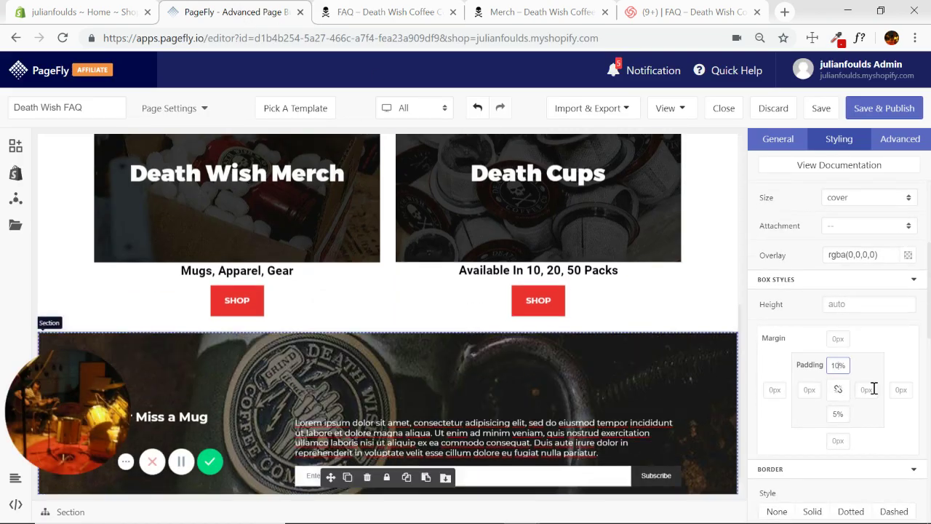
{"action": "scroll", "coordinate": [866, 371], "scroll_direction": "down", "scroll_amount": 1}
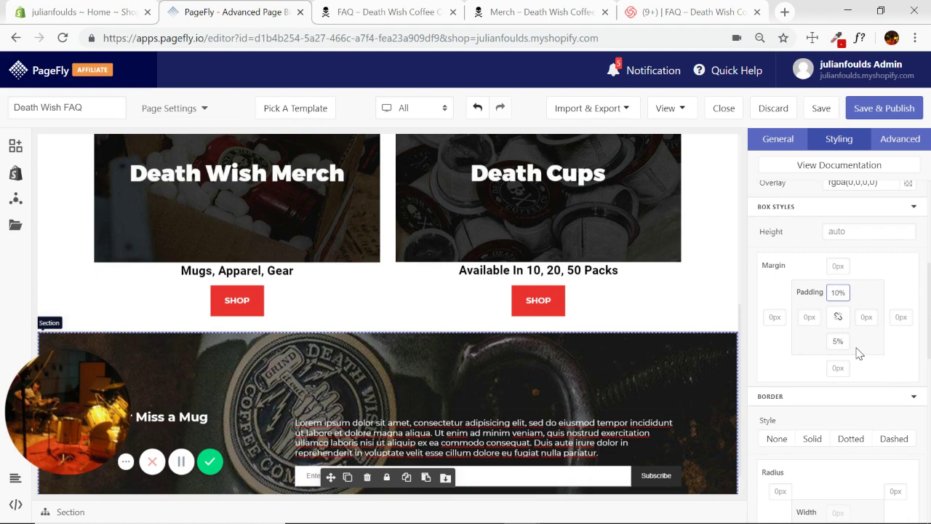
{"action": "scroll", "coordinate": [843, 294], "scroll_direction": "down", "scroll_amount": 1}
{"action": "left_click", "coordinate": [836, 269]}
{"action": "type", "text": "5"}
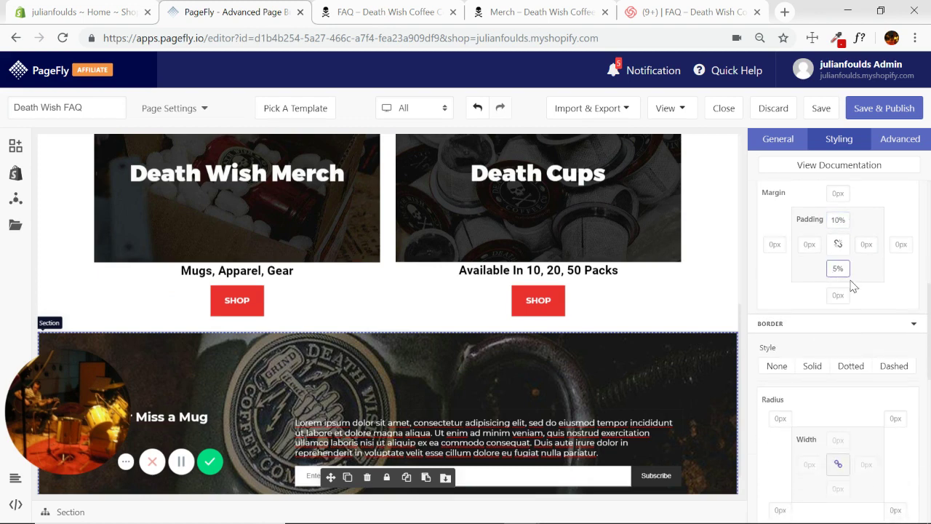
{"action": "type", "text": "10"}
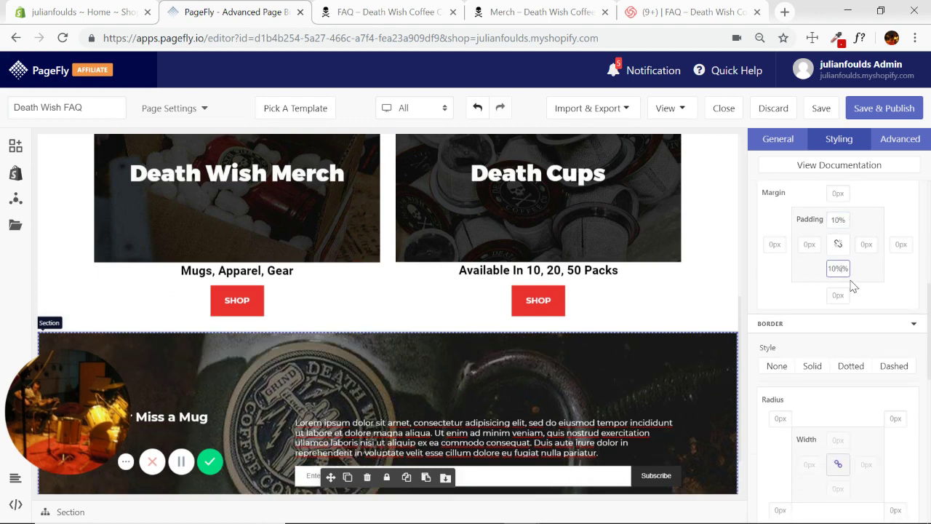
{"action": "scroll", "coordinate": [615, 244], "scroll_direction": "down", "scroll_amount": 2}
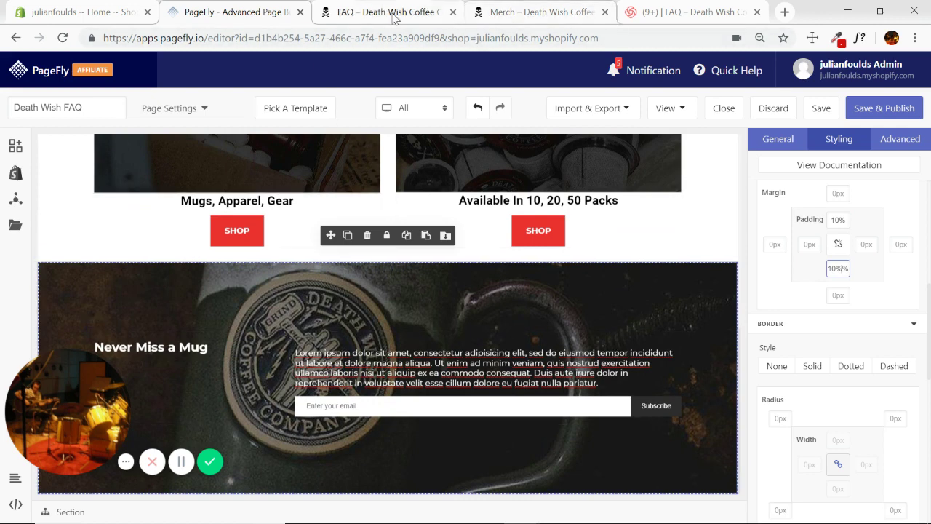
{"action": "left_click", "coordinate": [393, 15]}
{"action": "left_click", "coordinate": [264, 12]}
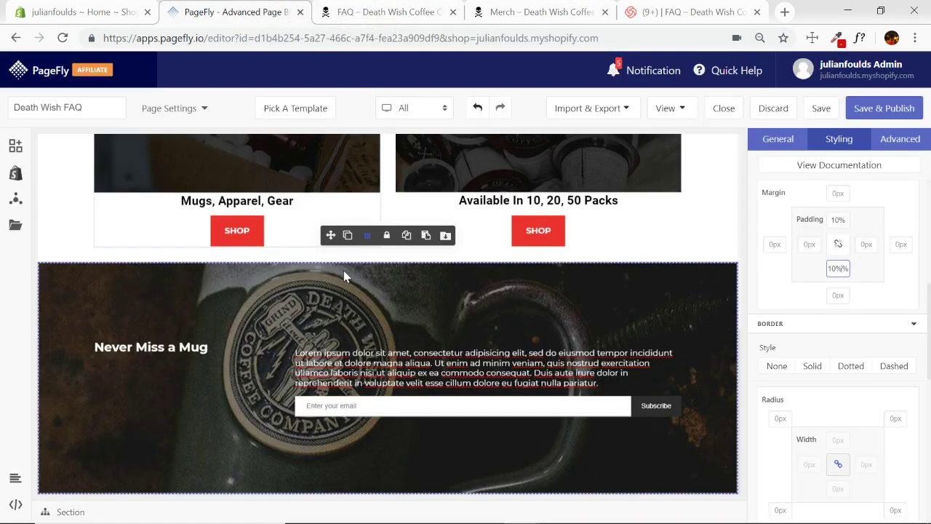
Replace the newsletter's placeholder paragraph with the "Sign up for the Death Wish Coffee newsletter..." text copied from the reference FAQ page.
{"action": "left_click", "coordinate": [386, 12]}
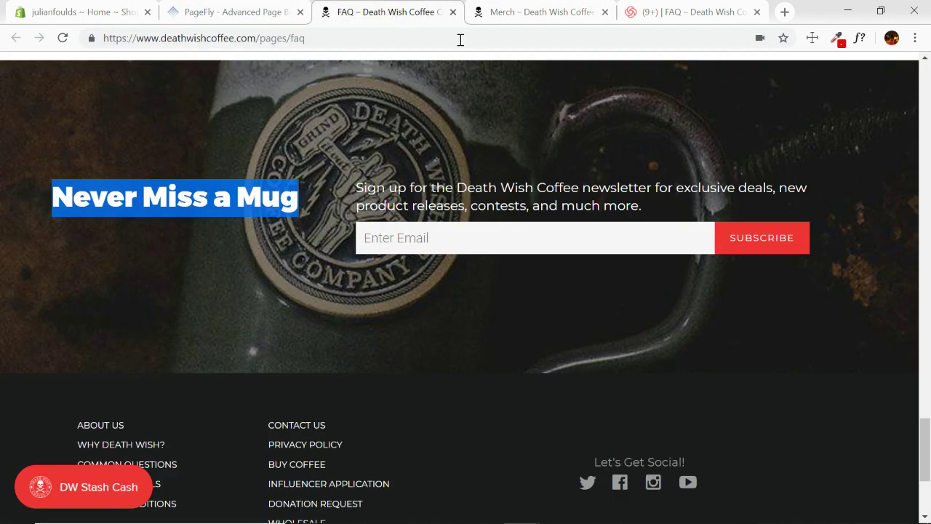
{"action": "triple_click", "coordinate": [509, 195]}
{"action": "key", "text": "ctrl+c"}
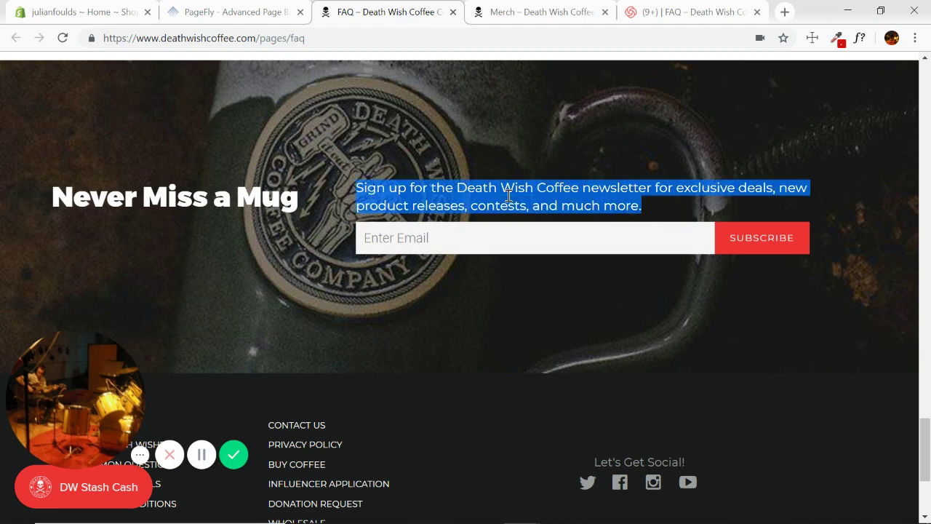
{"action": "left_click", "coordinate": [233, 12]}
{"action": "left_click", "coordinate": [782, 145]}
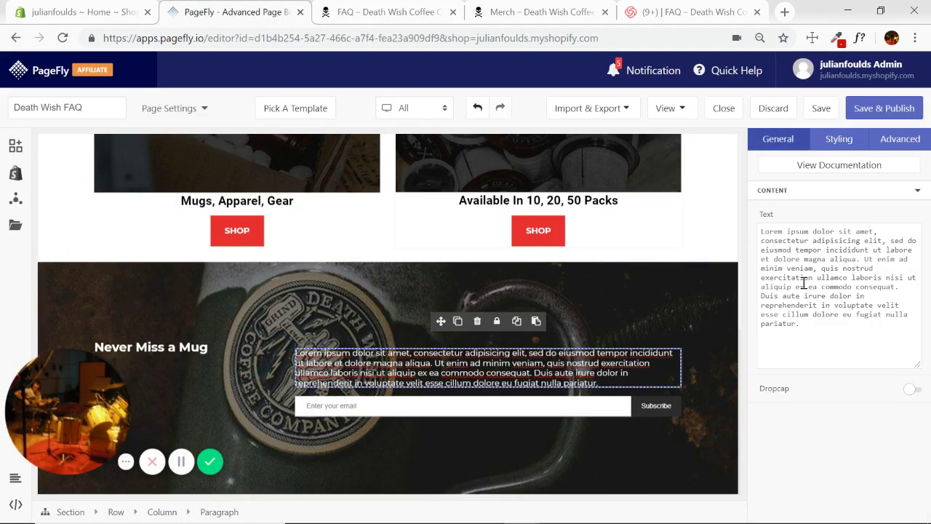
{"action": "left_click", "coordinate": [804, 282]}
{"action": "key", "text": "ctrl+a"}
{"action": "key", "text": "ctrl+v"}
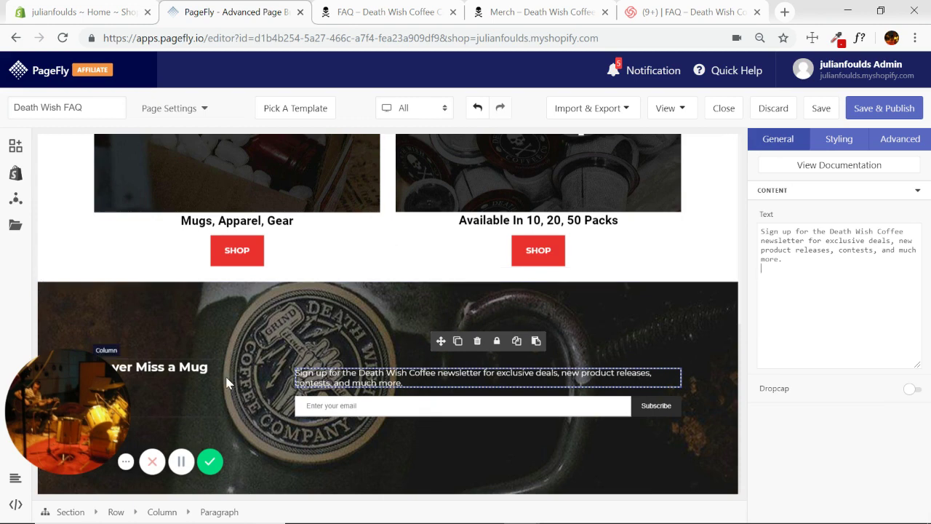
Set the top padding of the column holding the "Never Miss a Mug" heading to 5%.
{"action": "left_click", "coordinate": [207, 367]}
{"action": "left_click", "coordinate": [203, 411]}
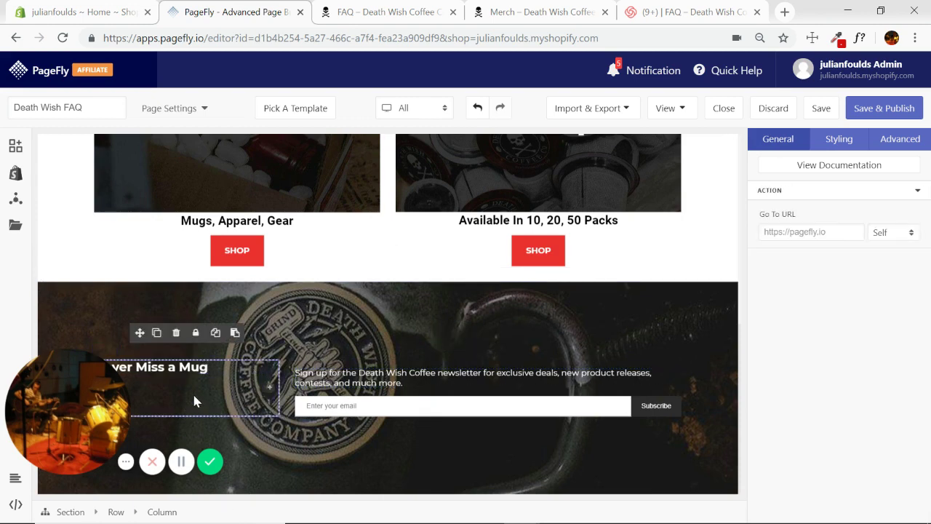
{"action": "left_click", "coordinate": [844, 140]}
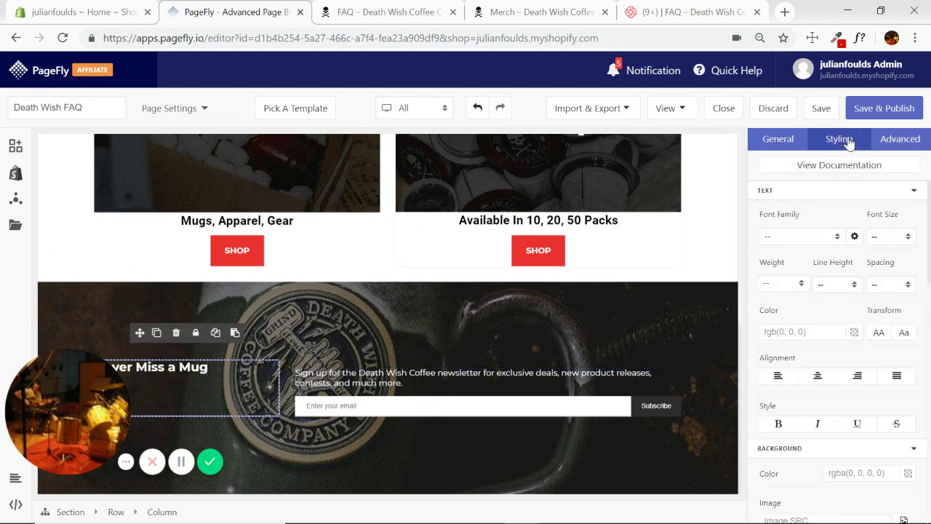
{"action": "left_click", "coordinate": [913, 192]}
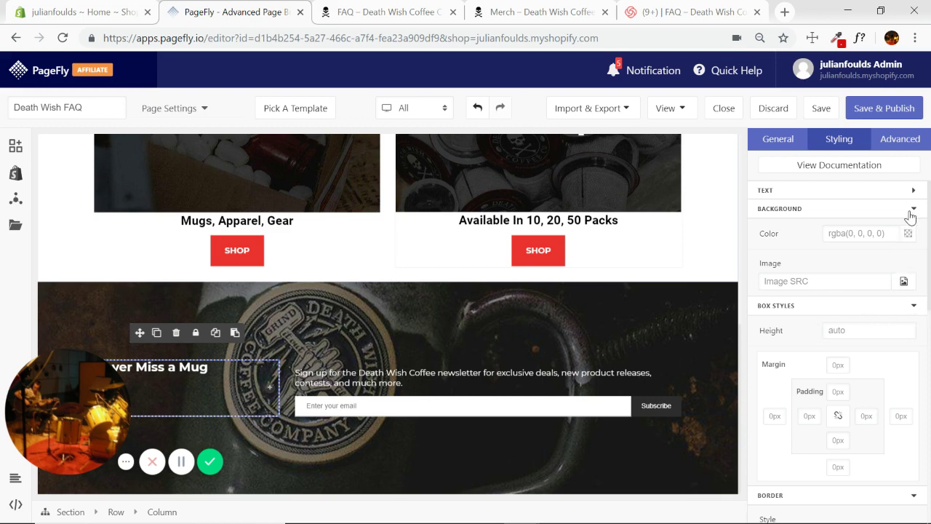
{"action": "left_click", "coordinate": [914, 210]}
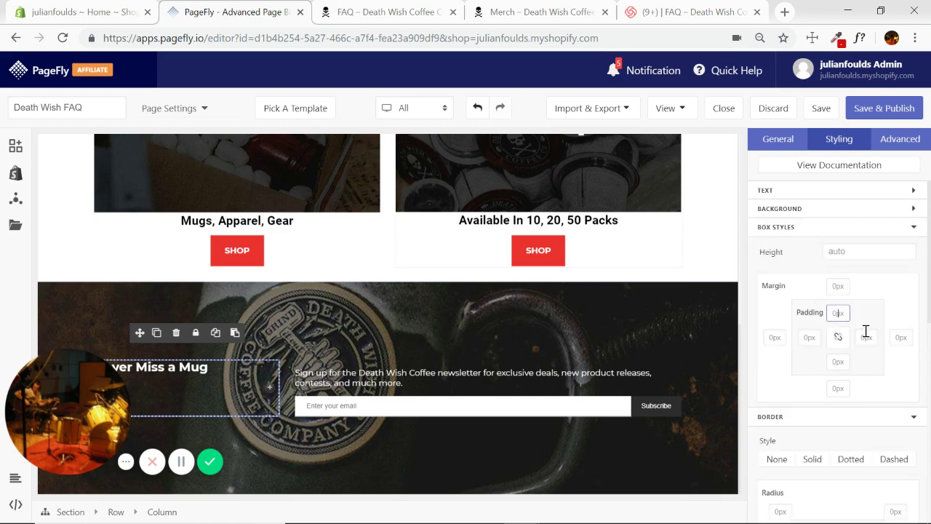
{"action": "type", "text": "5%"}
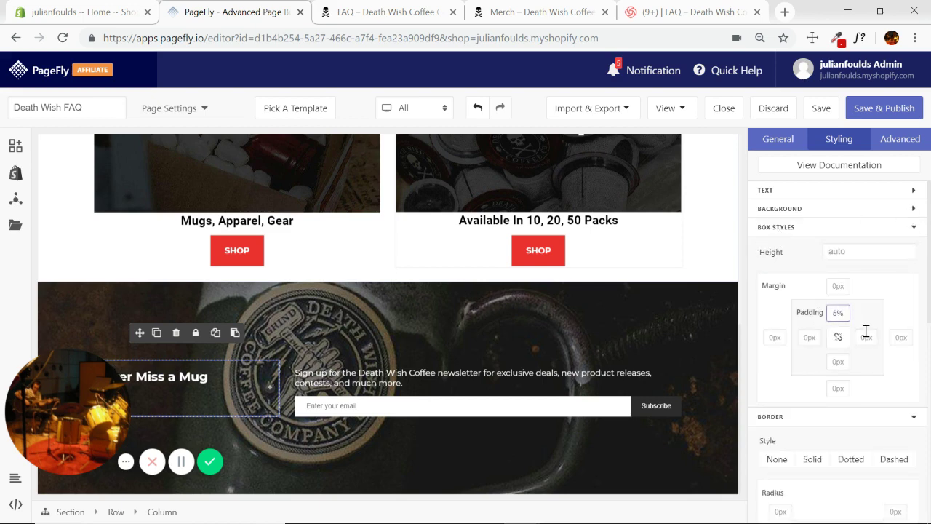
Set the font size of the "Never Miss a Mug" heading to 36px.
{"action": "left_click", "coordinate": [181, 382]}
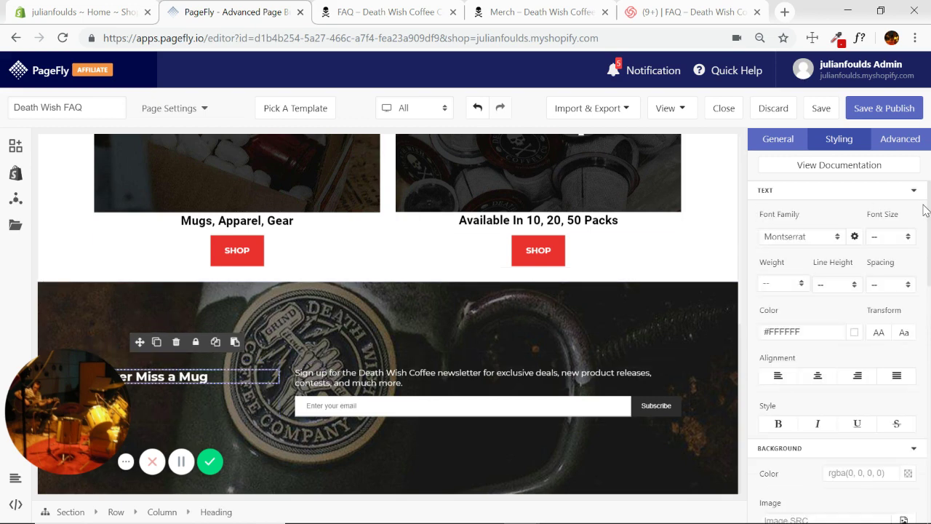
{"action": "left_click", "coordinate": [905, 240]}
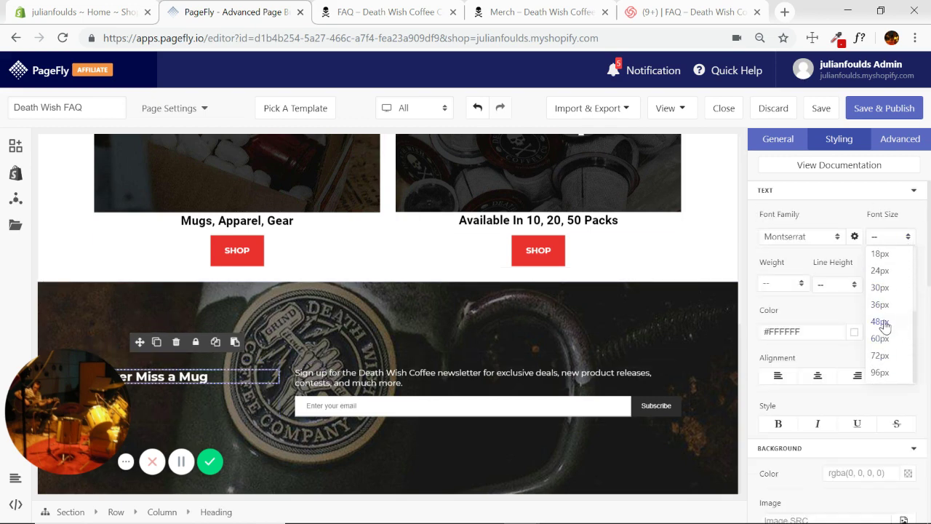
{"action": "left_click", "coordinate": [880, 305]}
{"action": "left_click", "coordinate": [572, 355]}
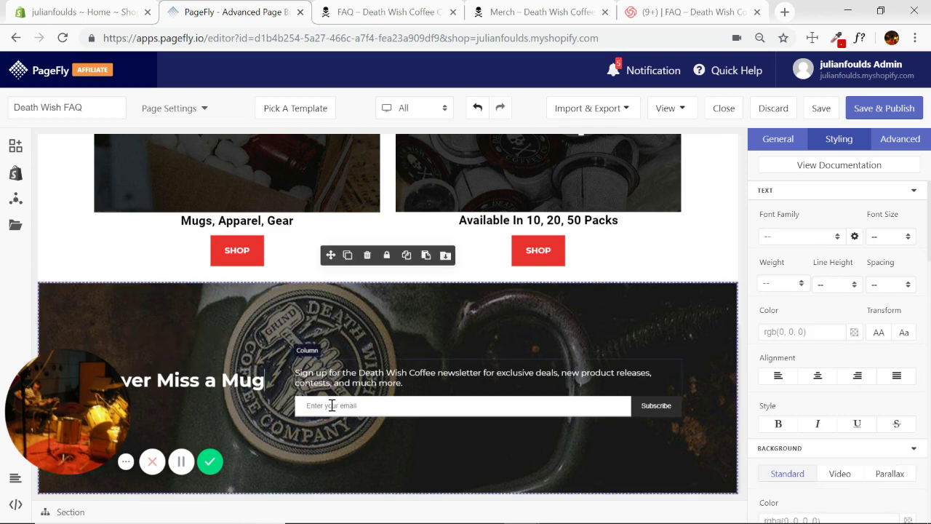
Change the newsletter form's email placeholder to "Enter email", checking the wording of the field on the reference FAQ page.
{"action": "left_click", "coordinate": [384, 14]}
{"action": "left_click", "coordinate": [490, 235]}
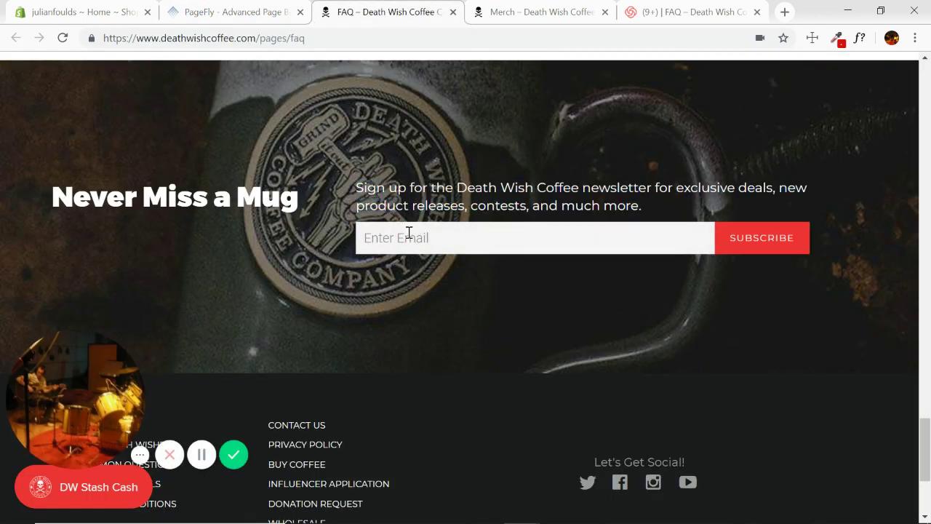
{"action": "left_click", "coordinate": [247, 13]}
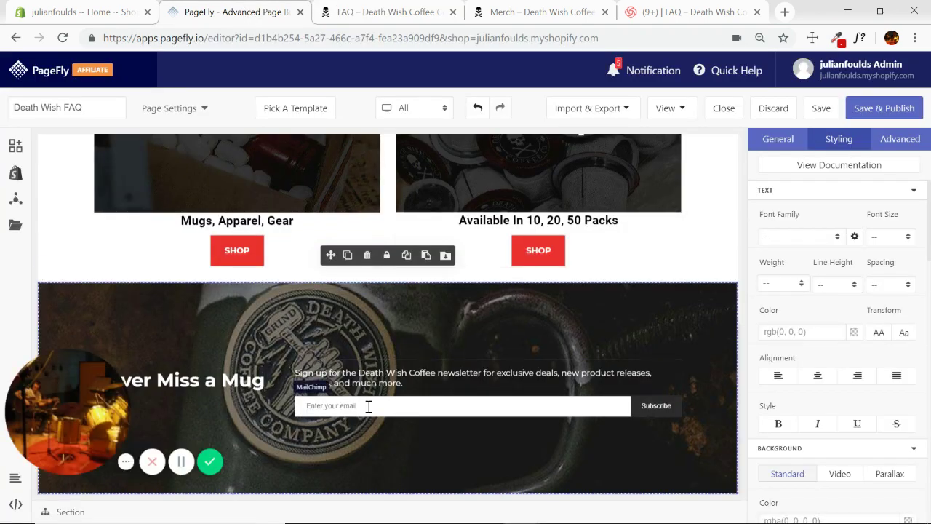
{"action": "left_click", "coordinate": [778, 140]}
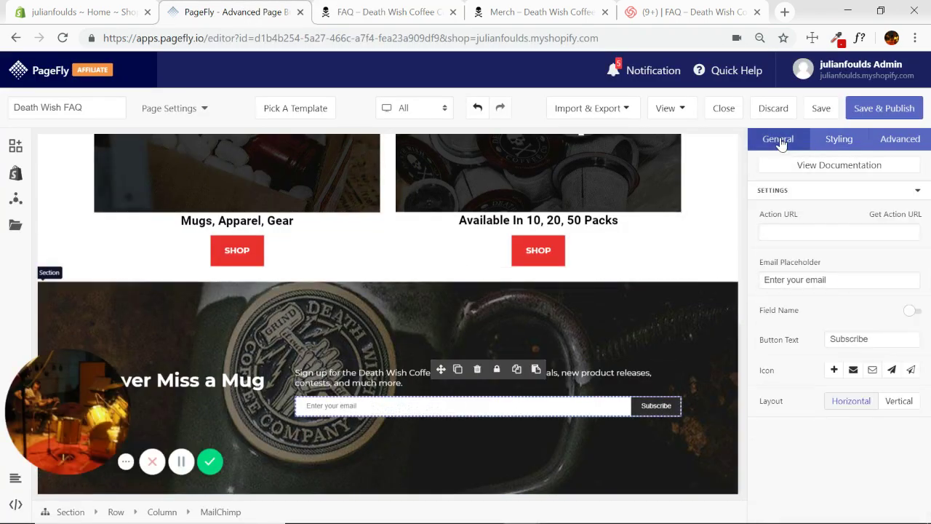
{"action": "left_click", "coordinate": [806, 280]}
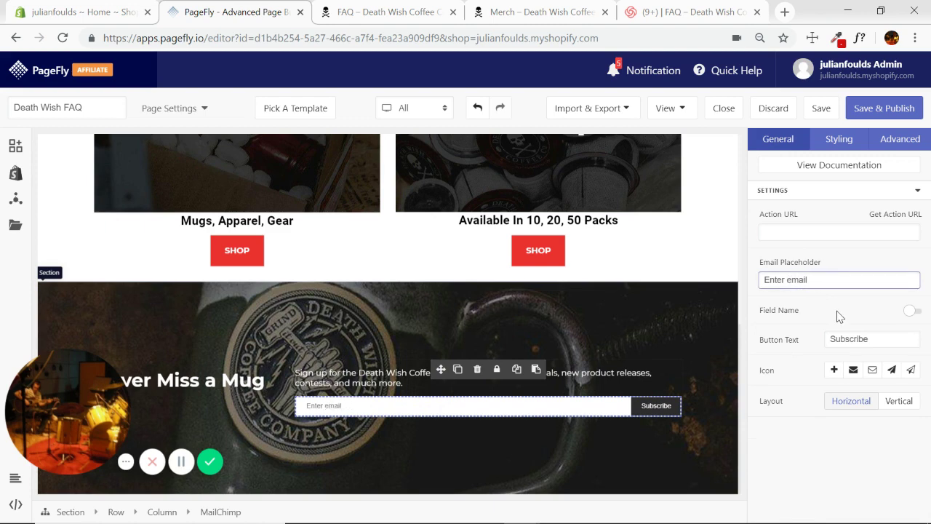
{"action": "left_click", "coordinate": [389, 408]}
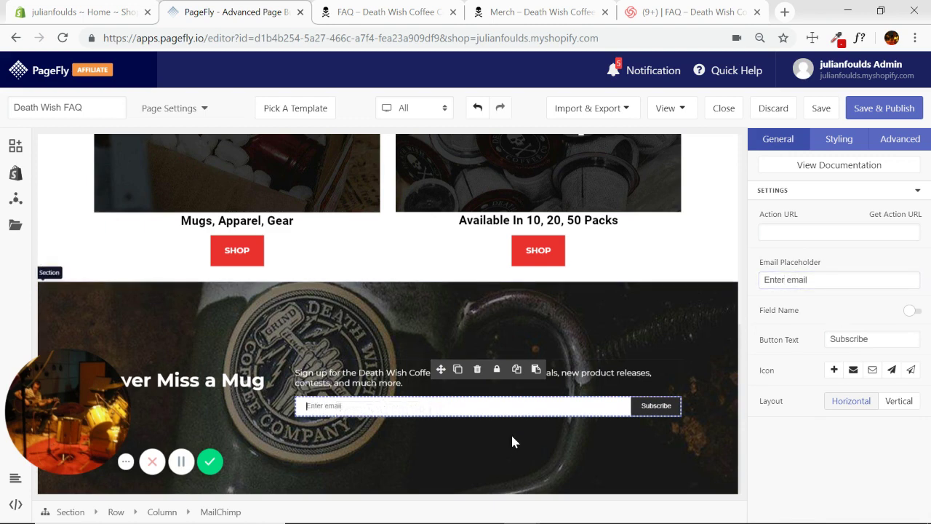
Sample the red of the SUBSCRIBE button on the reference FAQ page with the page color picker, copying #EF3534.
{"action": "left_click", "coordinate": [393, 11]}
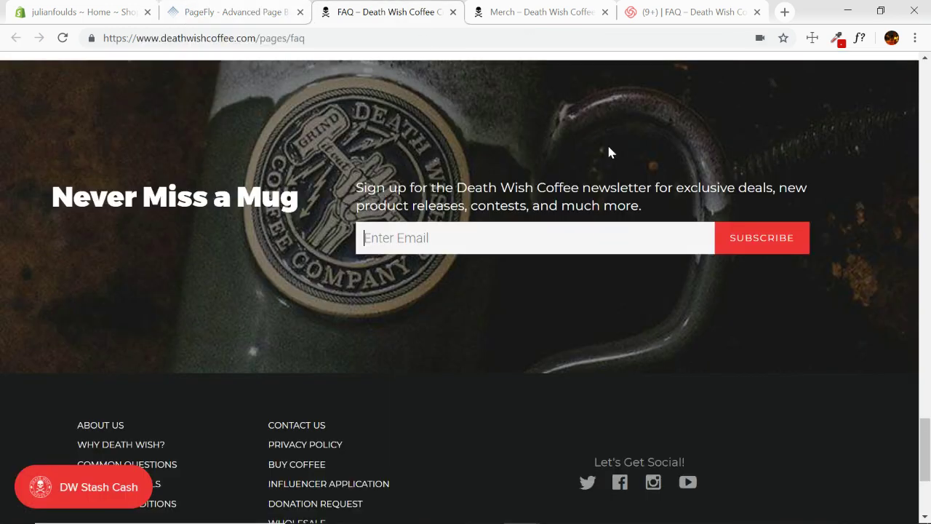
{"action": "left_click", "coordinate": [838, 38]}
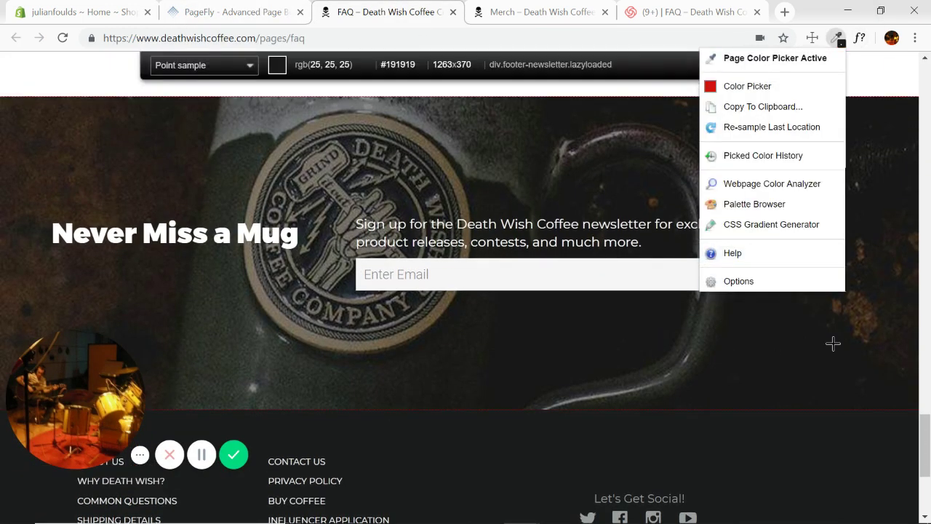
{"action": "left_click", "coordinate": [789, 58]}
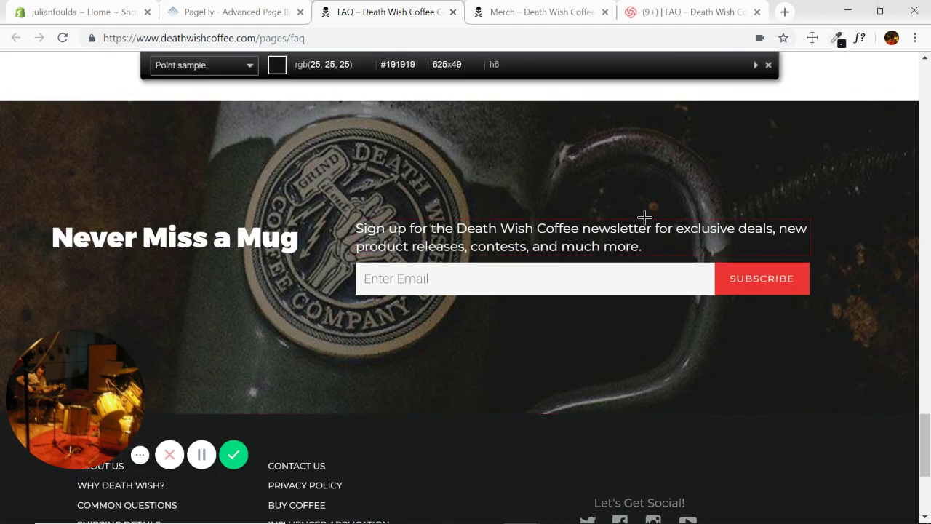
{"action": "scroll", "coordinate": [809, 118], "scroll_direction": "up", "scroll_amount": 2}
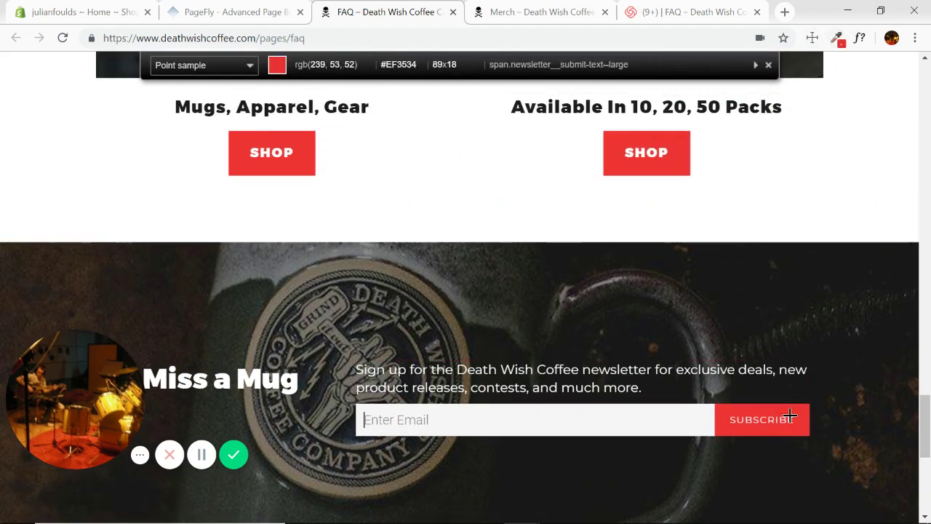
{"action": "left_click", "coordinate": [801, 411]}
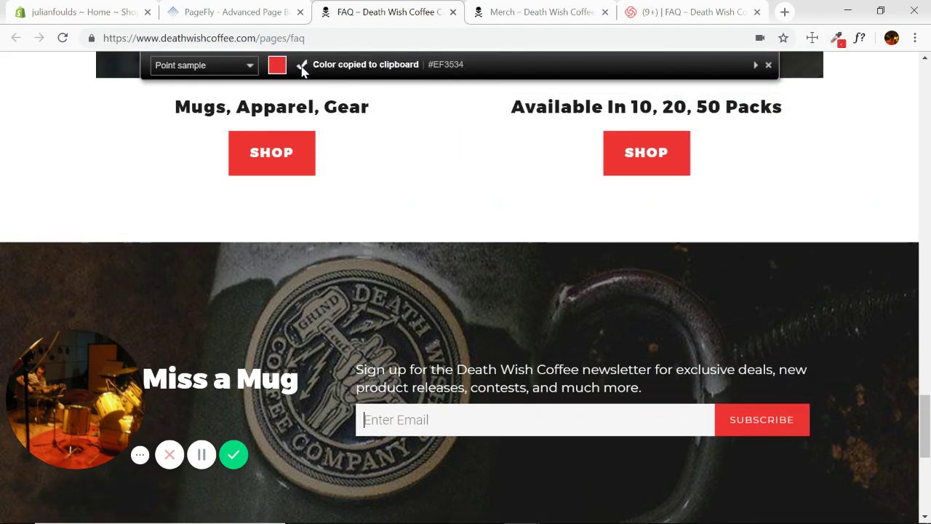
{"action": "scroll", "coordinate": [774, 441], "scroll_direction": "down", "scroll_amount": 1}
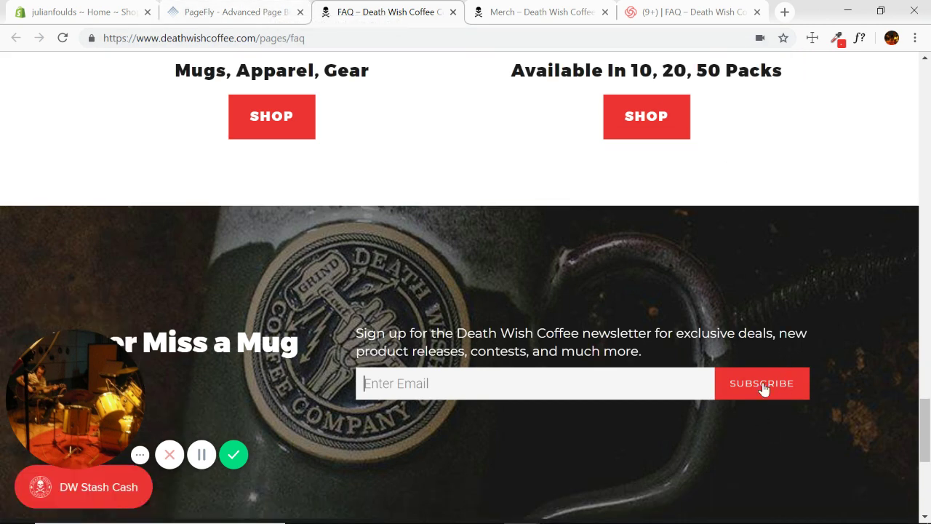
Set the background color of the newsletter form's Subscribe button to #EF3534 in the PageFly editor.
{"action": "left_click", "coordinate": [273, 9]}
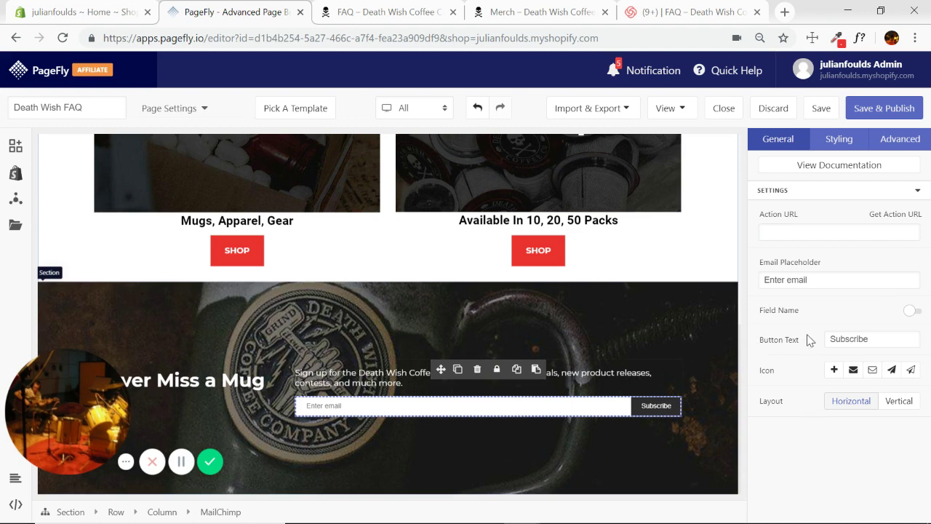
{"action": "left_click", "coordinate": [830, 141]}
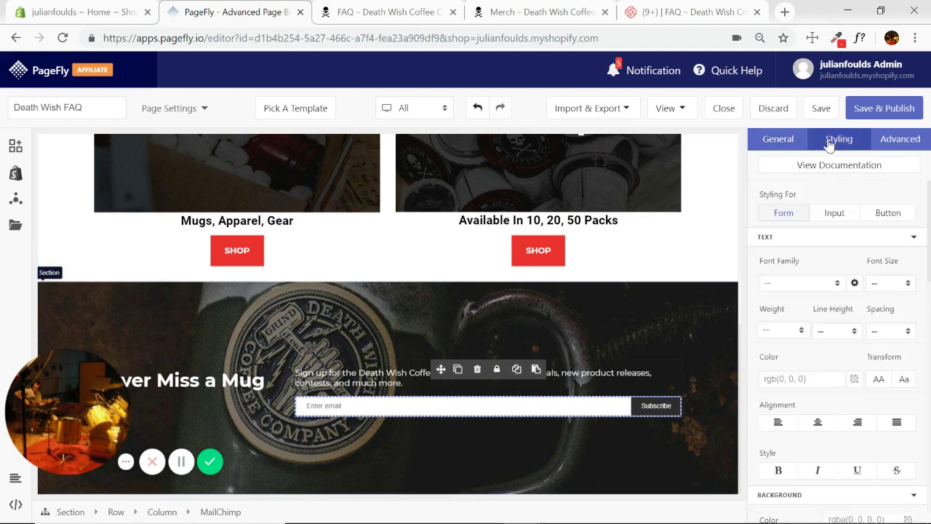
{"action": "left_click", "coordinate": [888, 213]}
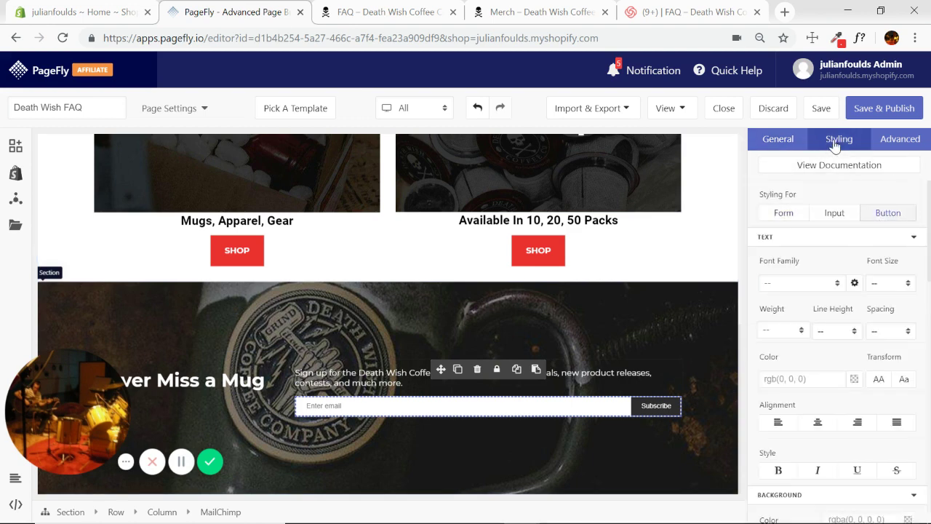
{"action": "left_click", "coordinate": [915, 240]}
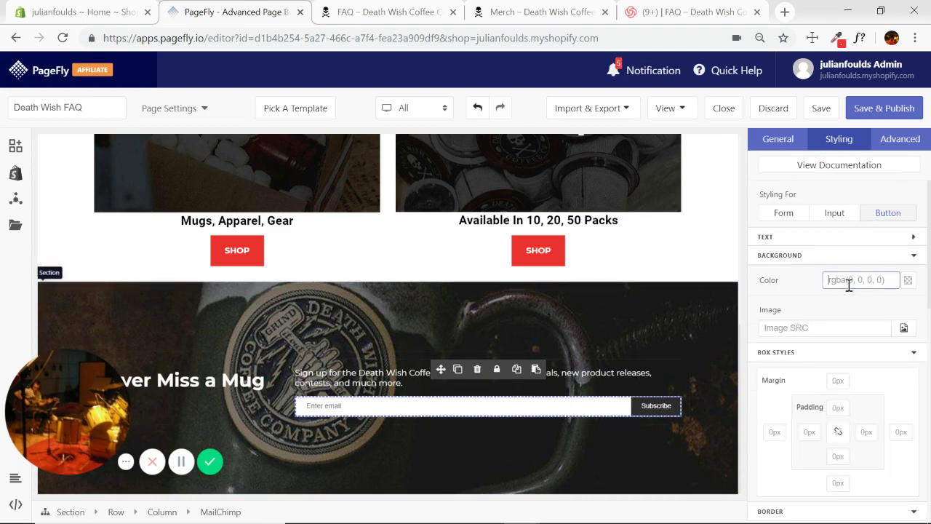
{"action": "key", "text": "ctrl+v"}
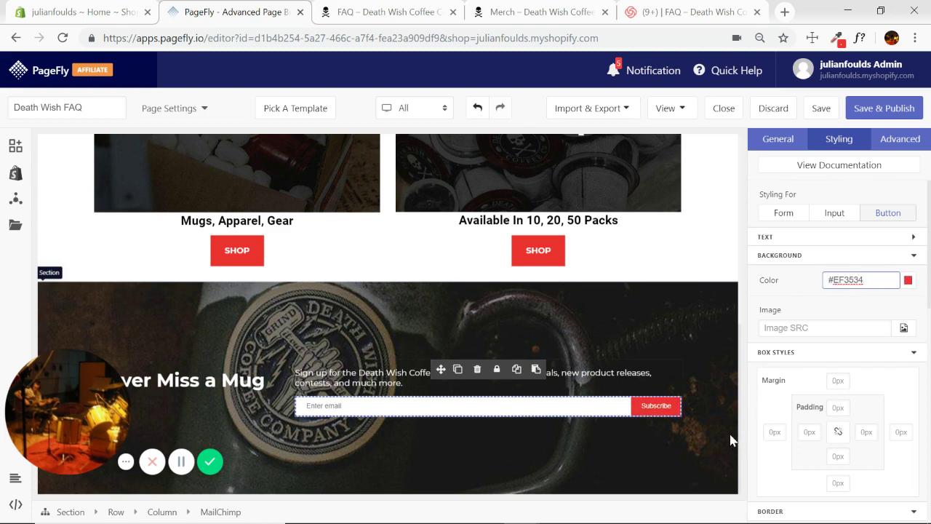
Set the font family to Montserrat for the newsletter form's button, form and input styling.
{"action": "left_click", "coordinate": [913, 238]}
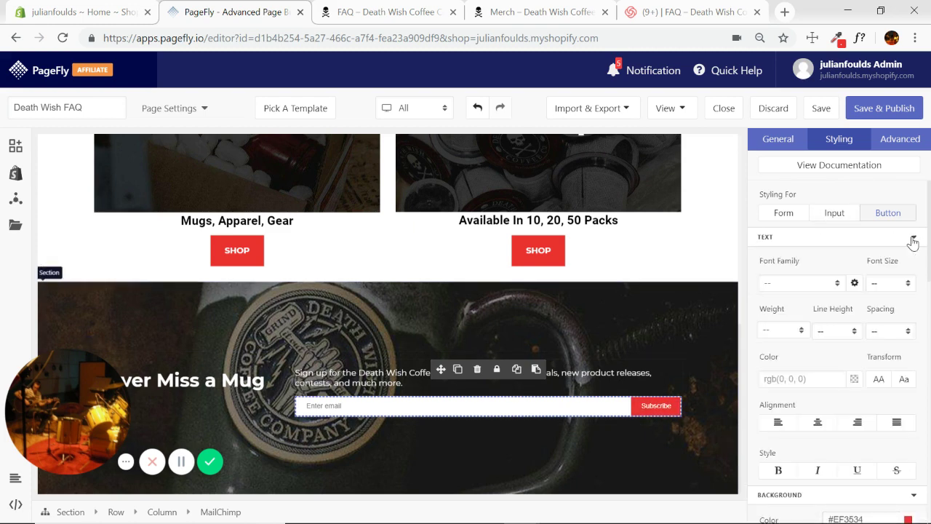
{"action": "left_click", "coordinate": [838, 284]}
{"action": "left_click", "coordinate": [792, 373]}
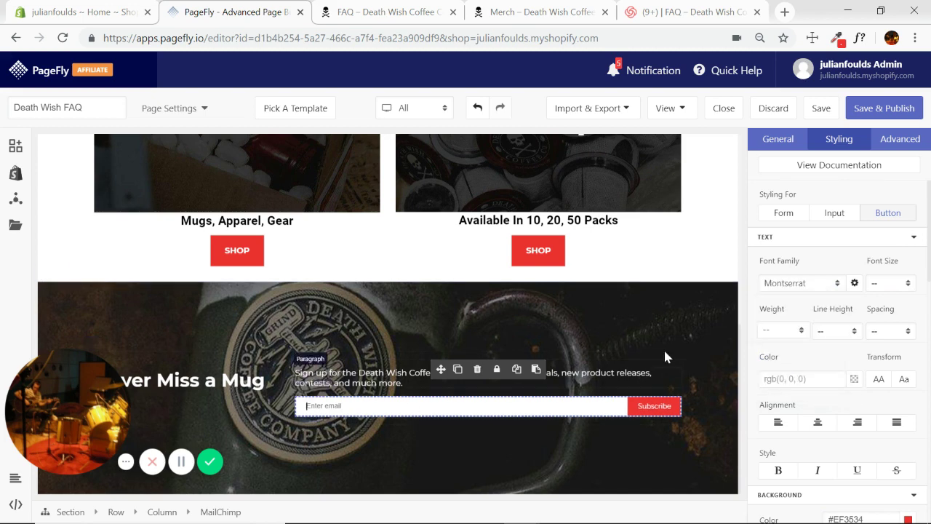
{"action": "left_click", "coordinate": [784, 212]}
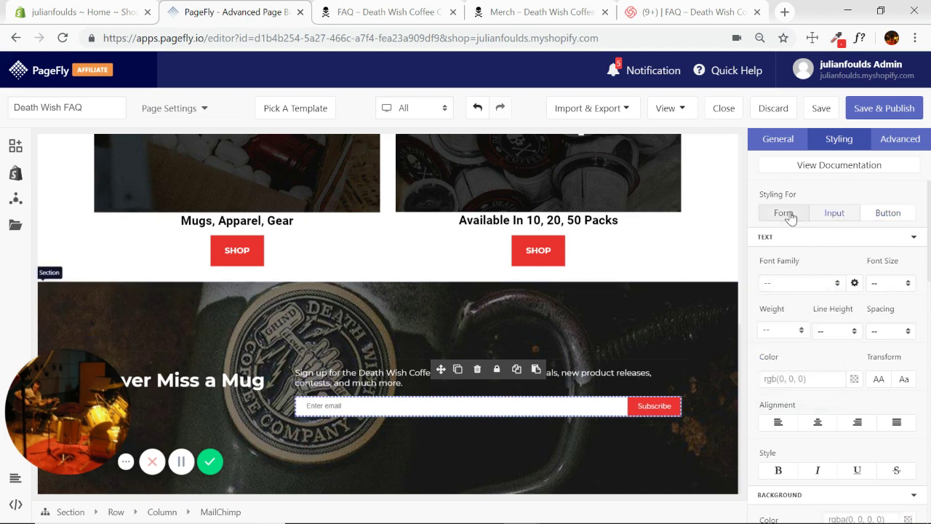
{"action": "left_click", "coordinate": [838, 284]}
{"action": "left_click", "coordinate": [796, 373]}
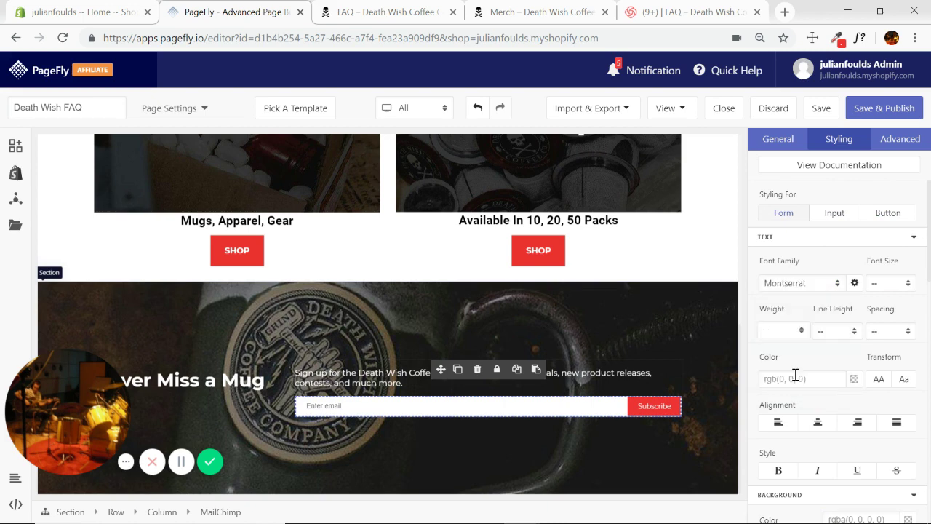
{"action": "left_click", "coordinate": [829, 217]}
{"action": "left_click", "coordinate": [834, 289]}
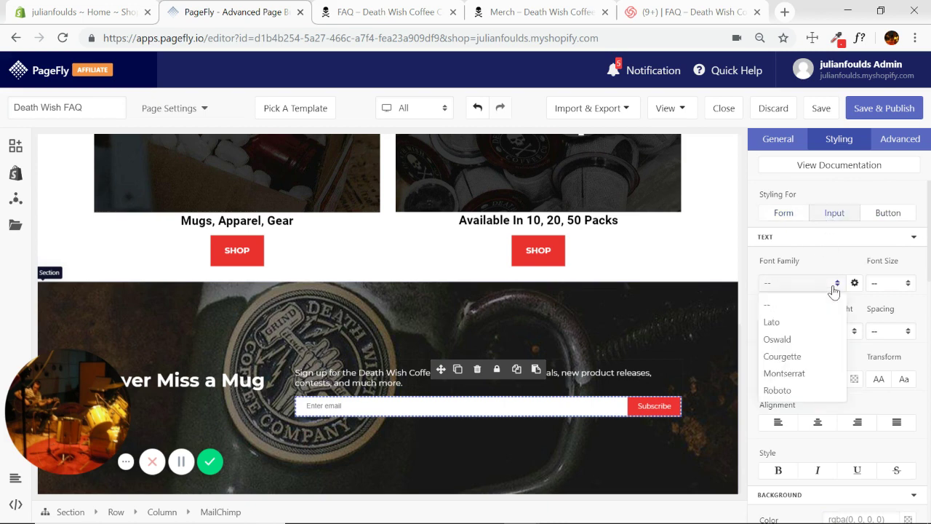
{"action": "left_click", "coordinate": [797, 373]}
{"action": "left_click", "coordinate": [703, 355]}
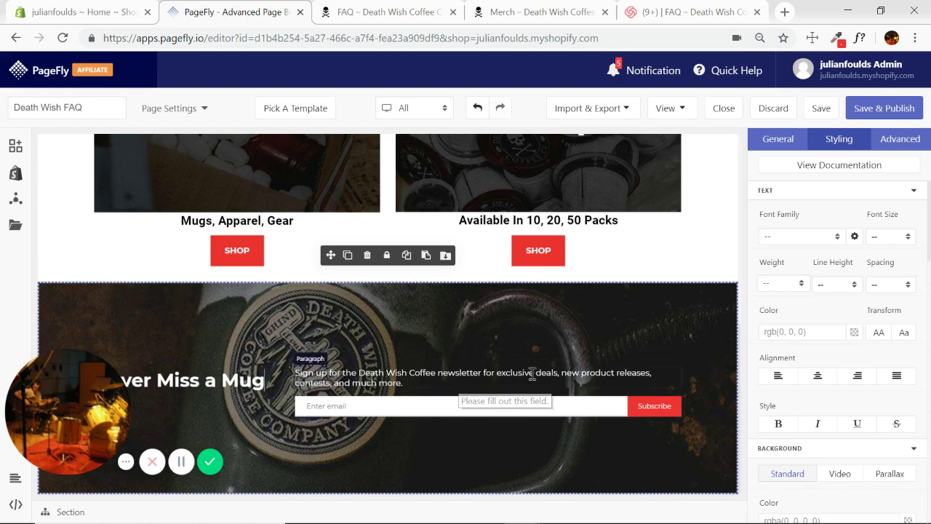
Add four new items to the accordion under the SHIPPING heading.
{"action": "scroll", "coordinate": [633, 364], "scroll_direction": "up", "scroll_amount": 5}
{"action": "scroll", "coordinate": [470, 322], "scroll_direction": "down", "scroll_amount": 3}
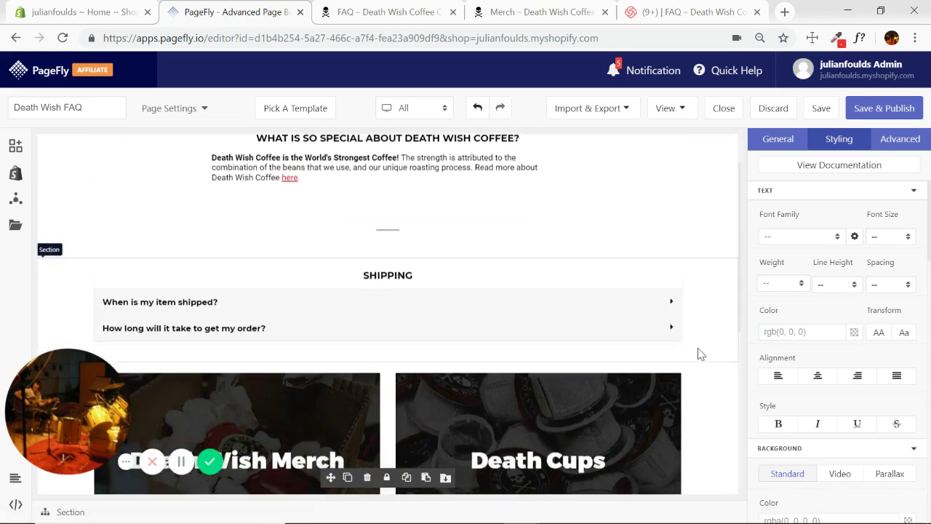
{"action": "left_click", "coordinate": [419, 255]}
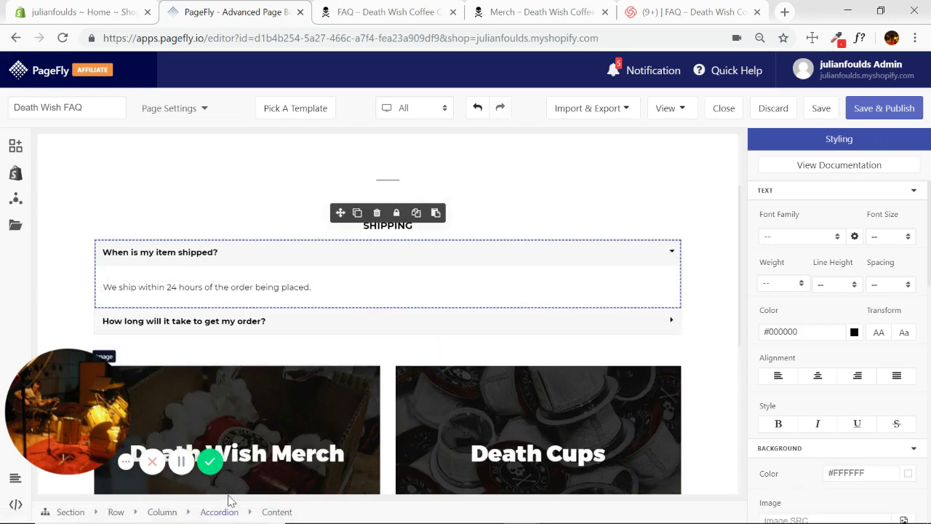
{"action": "scroll", "coordinate": [430, 345], "scroll_direction": "up", "scroll_amount": 3}
{"action": "scroll", "coordinate": [480, 331], "scroll_direction": "down", "scroll_amount": 4}
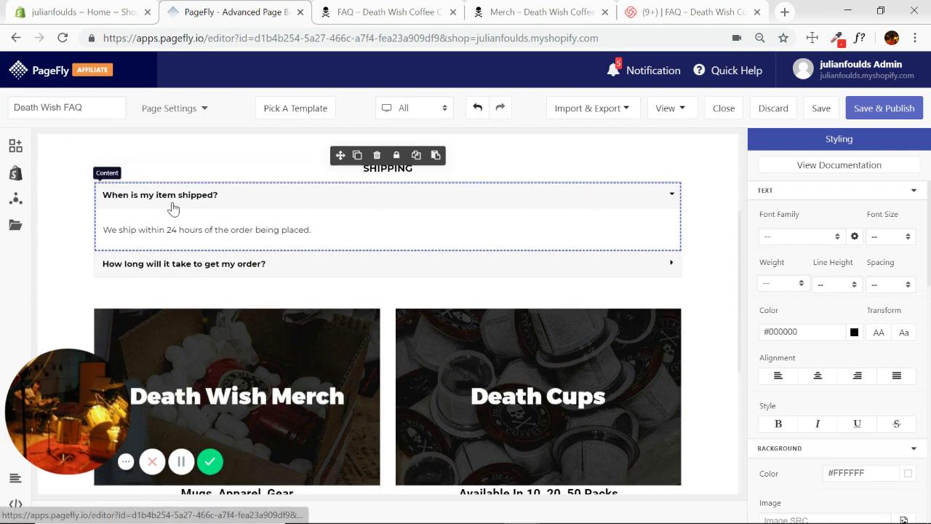
{"action": "left_click", "coordinate": [215, 512]}
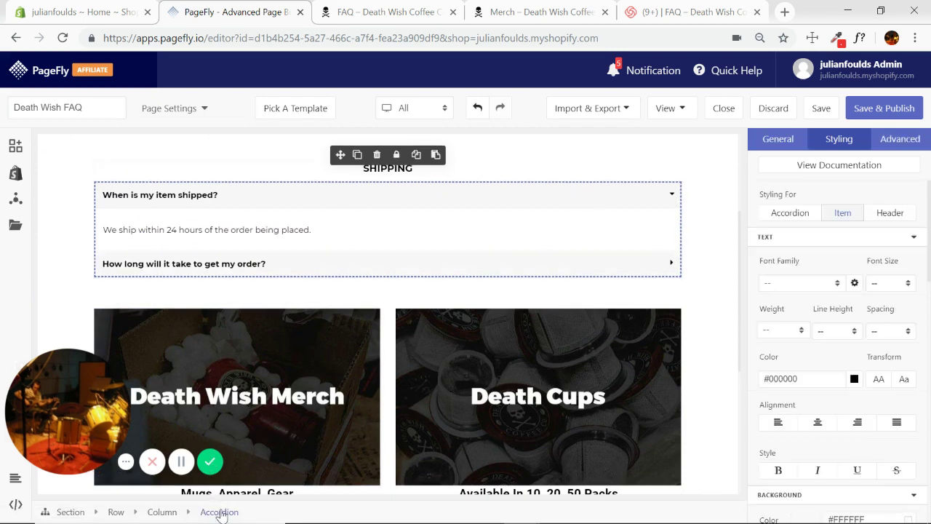
{"action": "left_click", "coordinate": [778, 140]}
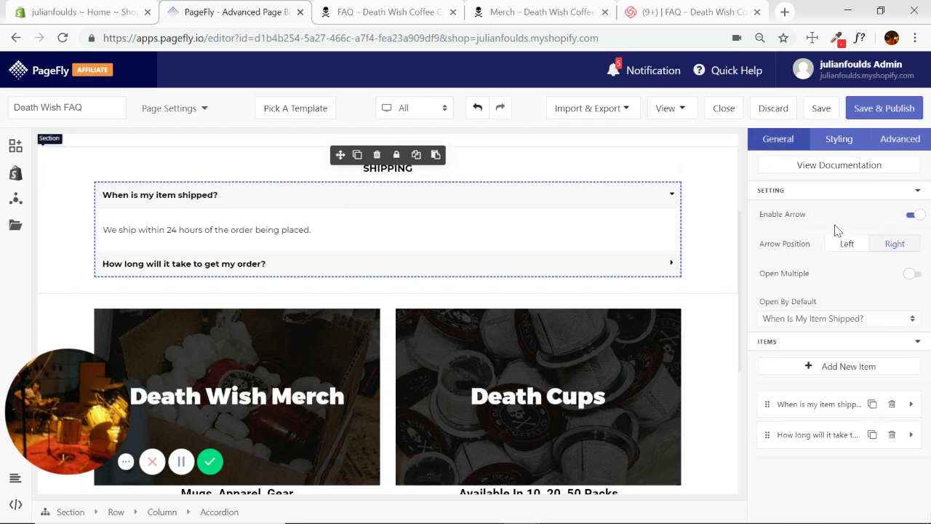
{"action": "left_click", "coordinate": [846, 368]}
{"action": "left_click", "coordinate": [846, 368]}
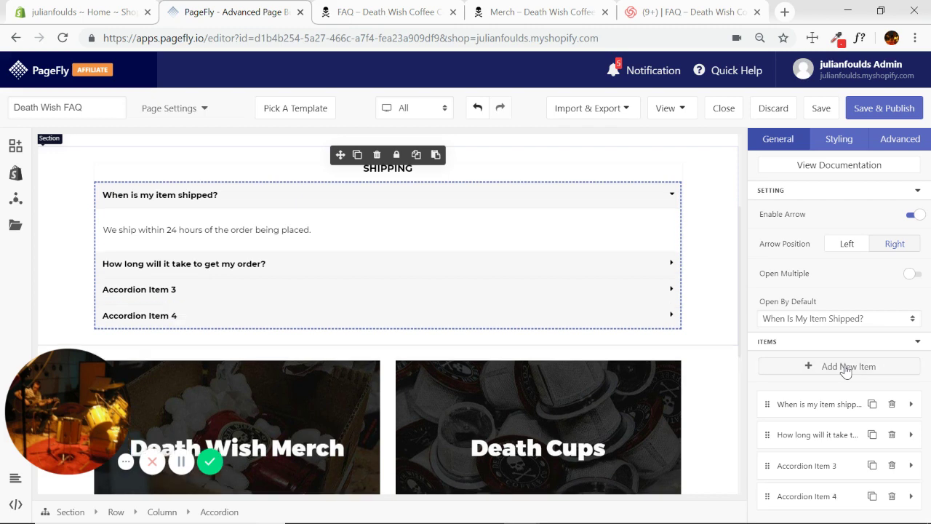
{"action": "left_click", "coordinate": [846, 368]}
{"action": "left_click", "coordinate": [846, 368]}
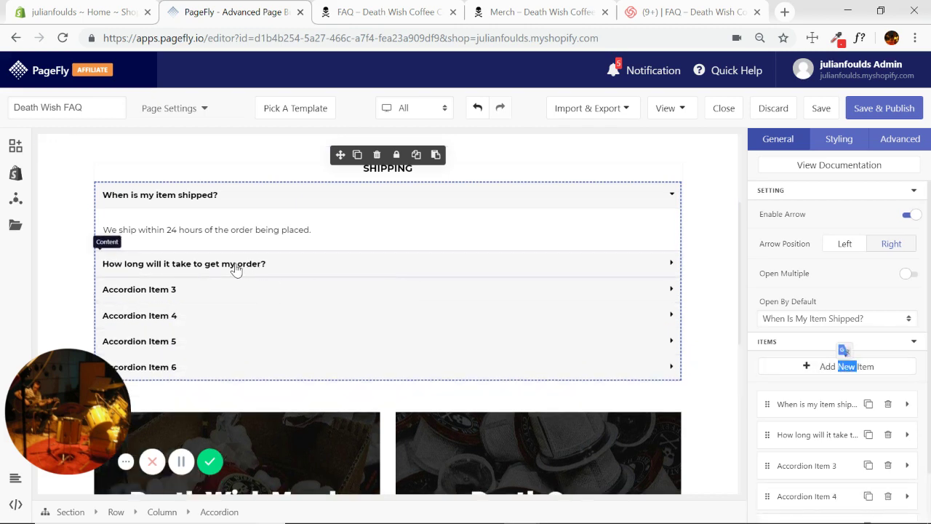
Expand the "How long will it take to get my order?" and third accordion items to check their contents.
{"action": "left_click", "coordinate": [194, 270]}
{"action": "left_click", "coordinate": [236, 225]}
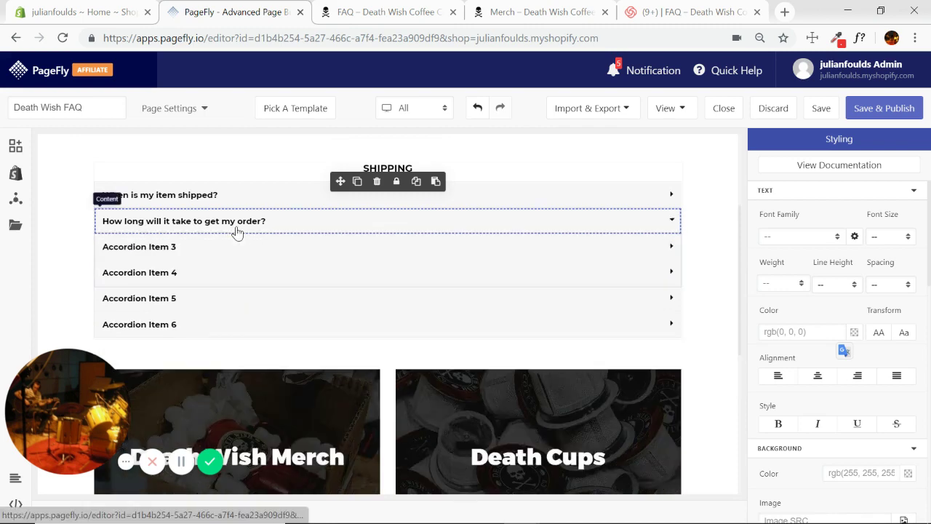
{"action": "left_click", "coordinate": [386, 255]}
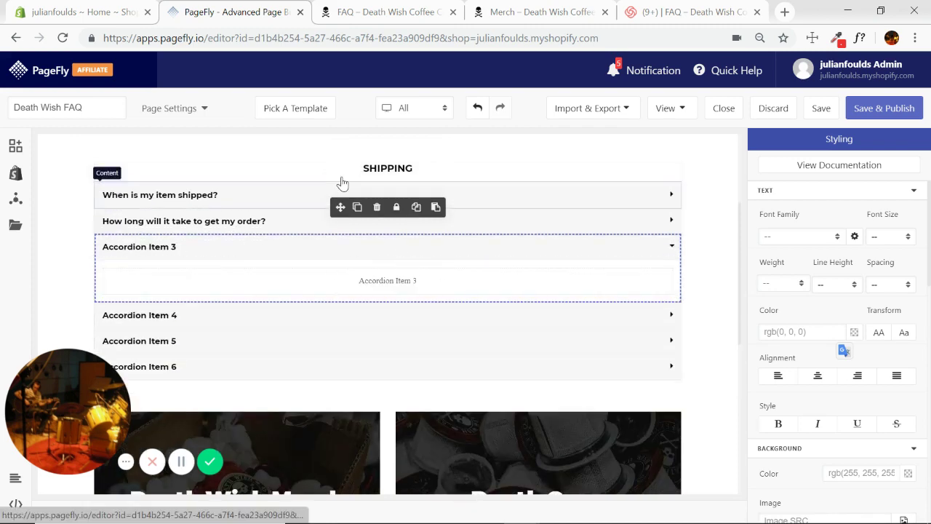
Review the question sections on the reference FAQ page, from Shipping through Payment and Ordering to Product and Other.
{"action": "left_click", "coordinate": [396, 12]}
{"action": "scroll", "coordinate": [528, 243], "scroll_direction": "up", "scroll_amount": 15}
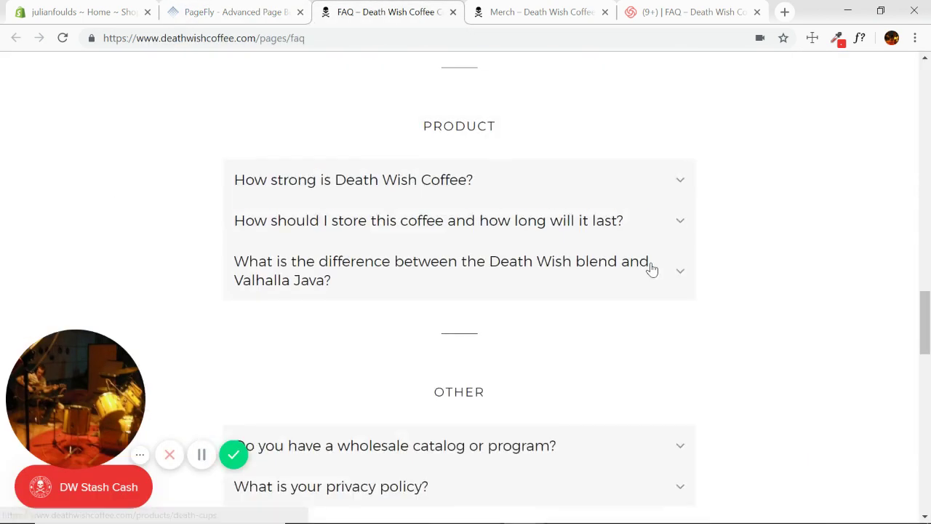
{"action": "scroll", "coordinate": [337, 172], "scroll_direction": "up", "scroll_amount": 8}
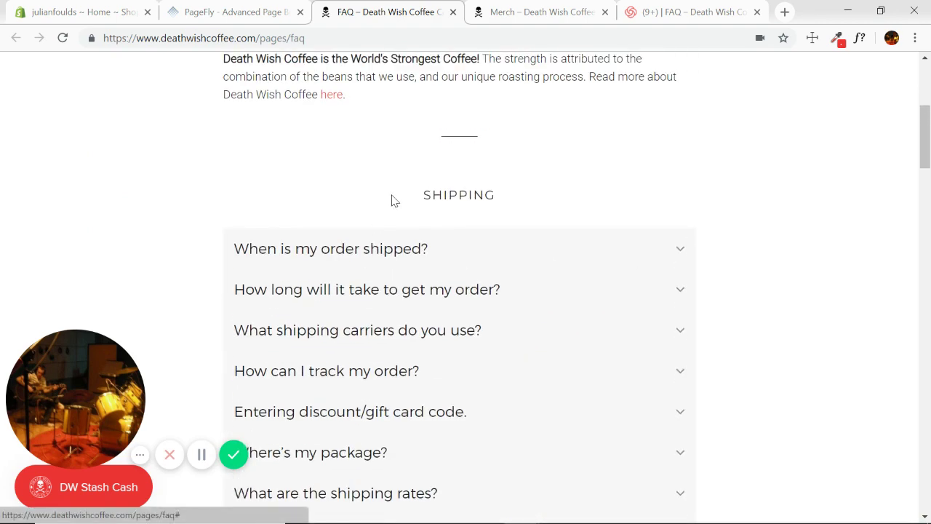
{"action": "scroll", "coordinate": [652, 213], "scroll_direction": "down", "scroll_amount": 4}
{"action": "scroll", "coordinate": [651, 213], "scroll_direction": "down", "scroll_amount": 12}
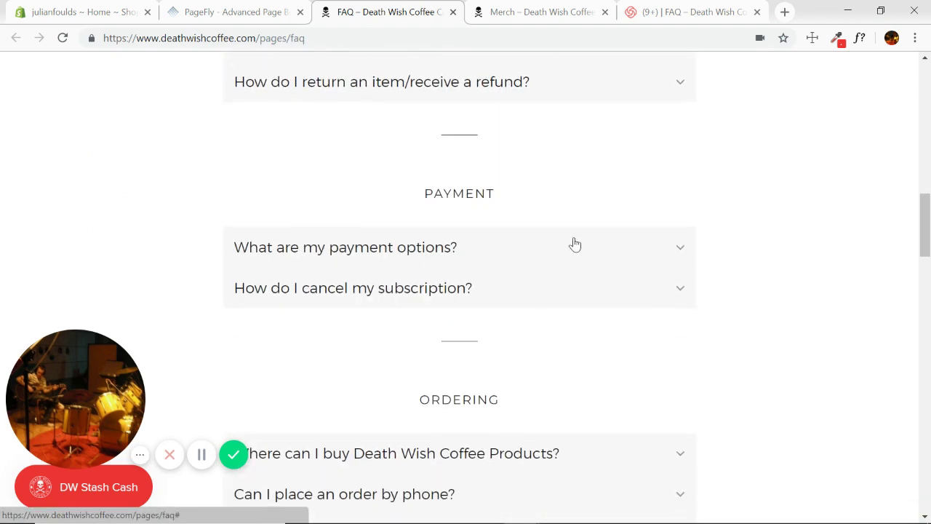
{"action": "scroll", "coordinate": [466, 280], "scroll_direction": "down", "scroll_amount": 5}
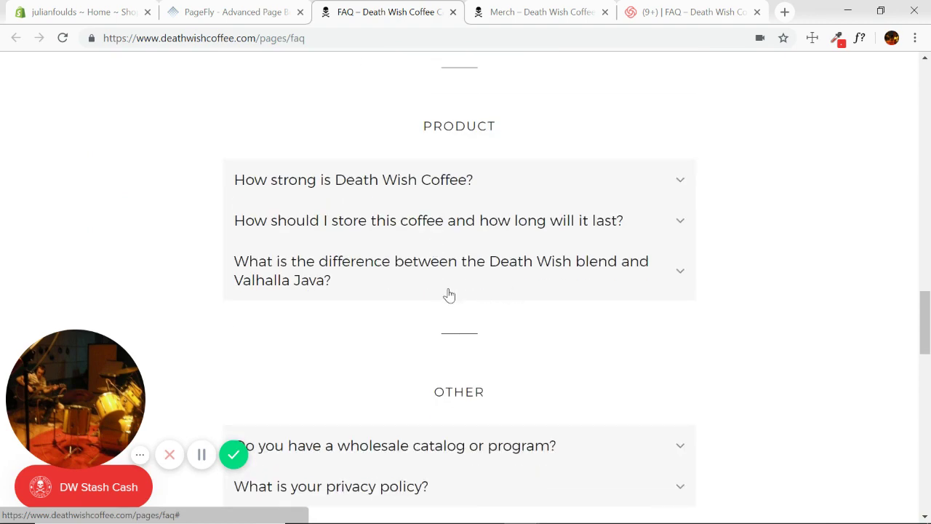
In the PageFly editor, duplicate the divider above the SHIPPING heading and move the copy below the accordion, above the promo images.
{"action": "scroll", "coordinate": [457, 177], "scroll_direction": "up", "scroll_amount": 20}
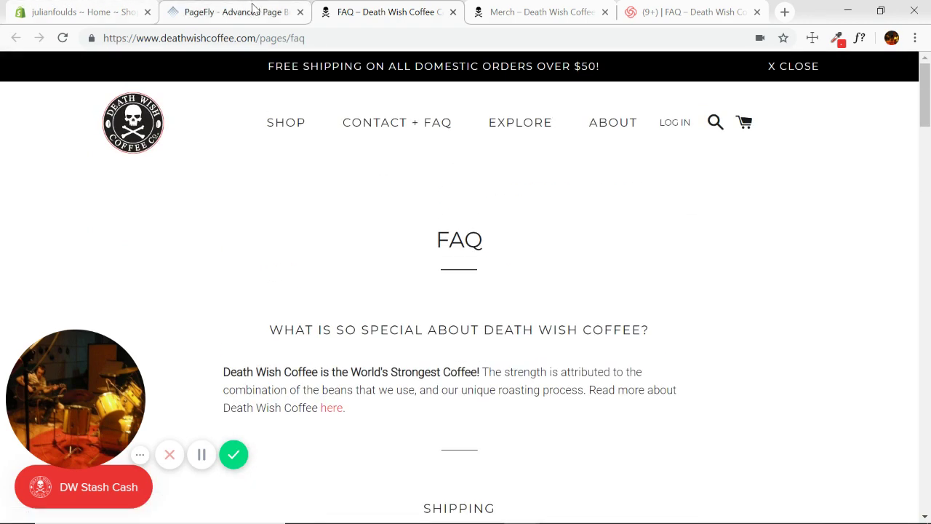
{"action": "scroll", "coordinate": [447, 204], "scroll_direction": "down", "scroll_amount": 2}
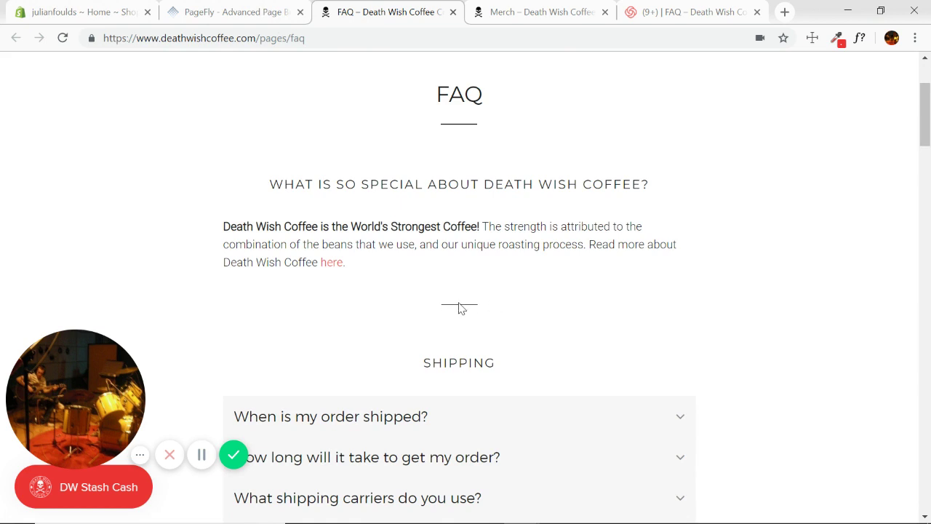
{"action": "left_click", "coordinate": [237, 12]}
{"action": "scroll", "coordinate": [598, 379], "scroll_direction": "up", "scroll_amount": 3}
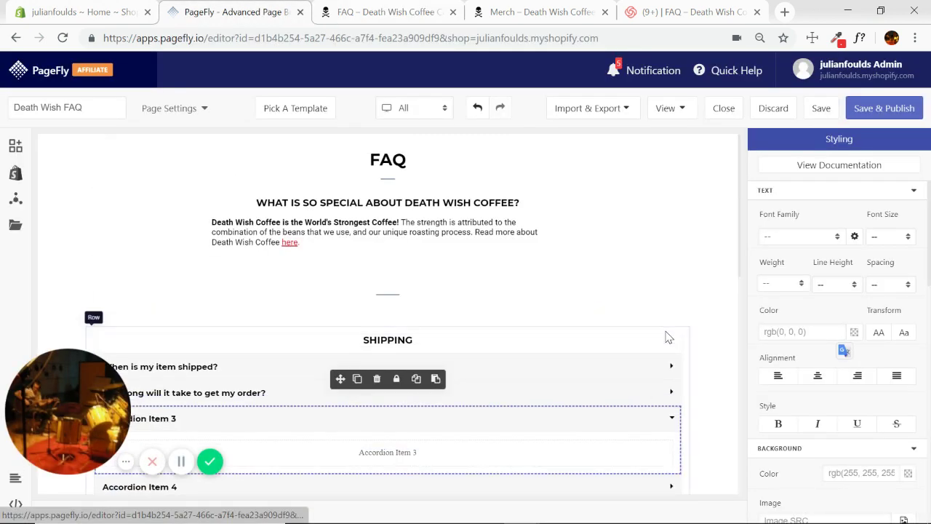
{"action": "left_click", "coordinate": [386, 295]}
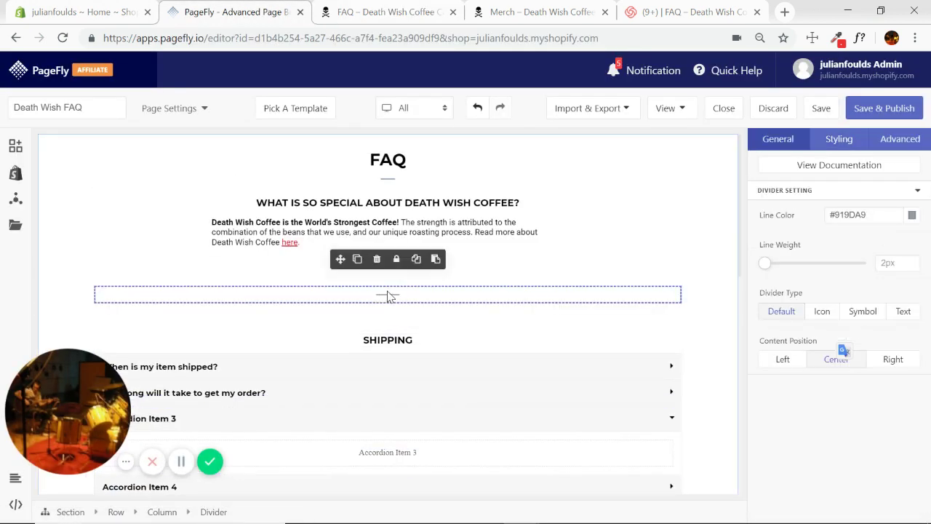
{"action": "left_click", "coordinate": [357, 259]}
{"action": "scroll", "coordinate": [509, 313], "scroll_direction": "down", "scroll_amount": 1}
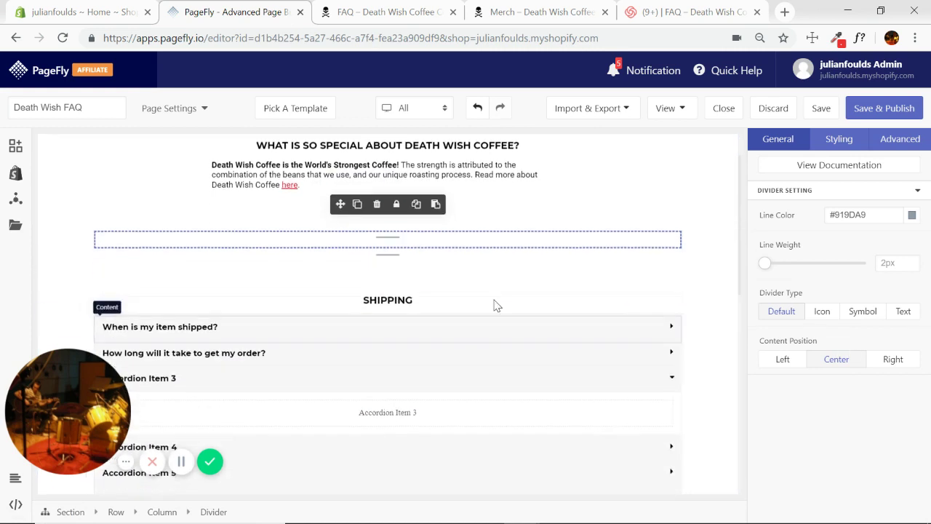
{"action": "left_click", "coordinate": [403, 255]}
{"action": "left_click_drag", "start_coordinate": [339, 219], "coordinate": [364, 319]}
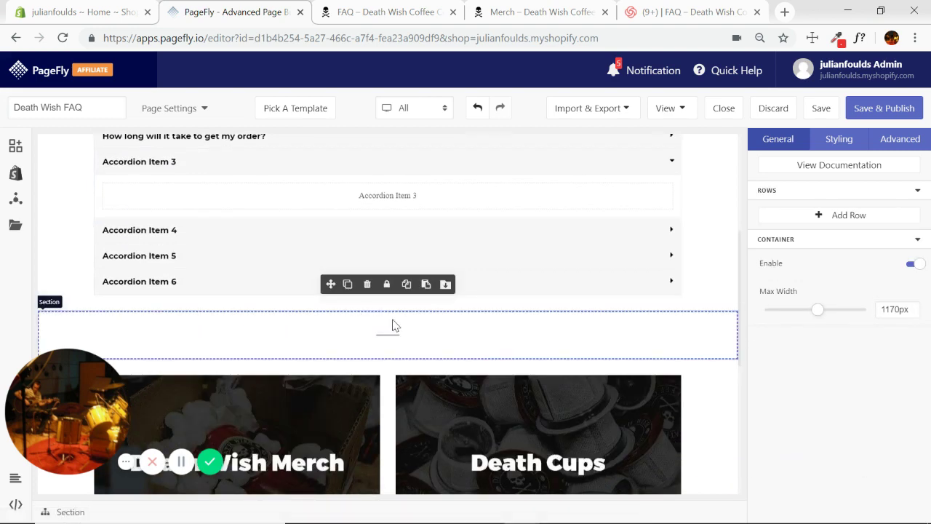
{"action": "left_click", "coordinate": [705, 283]}
{"action": "left_click", "coordinate": [704, 349]}
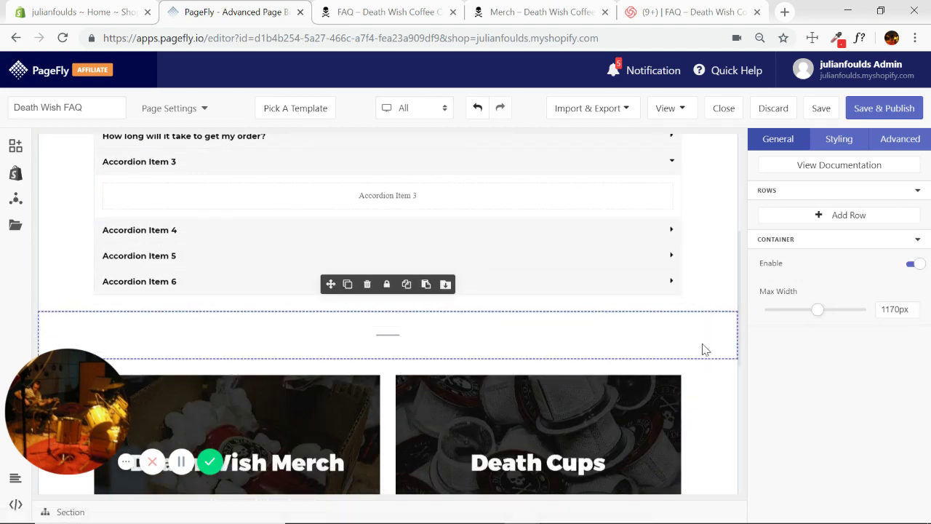
Collapse the third accordion item under SHIPPING and check the layout from the accordion down to the promo section.
{"action": "scroll", "coordinate": [676, 281], "scroll_direction": "up", "scroll_amount": 1}
{"action": "left_click", "coordinate": [669, 216]}
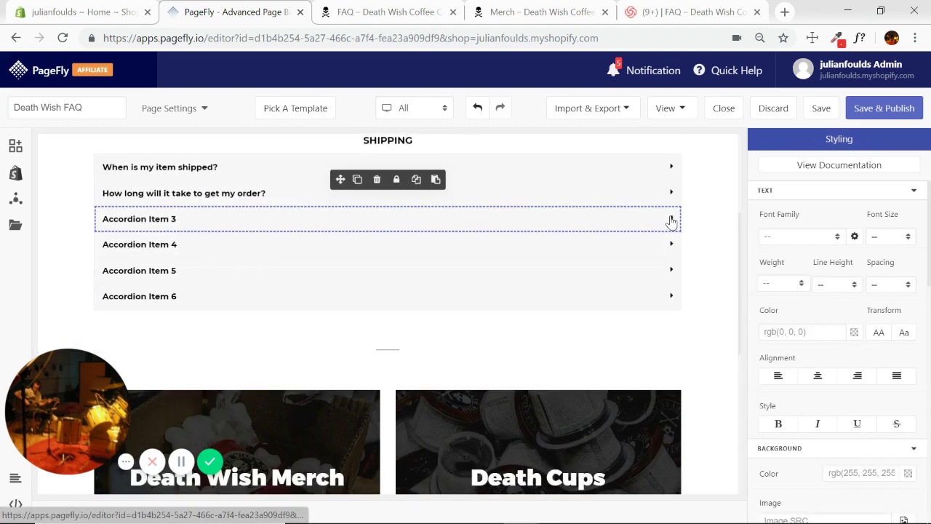
{"action": "scroll", "coordinate": [698, 333], "scroll_direction": "down", "scroll_amount": 6}
{"action": "scroll", "coordinate": [703, 329], "scroll_direction": "up", "scroll_amount": 8}
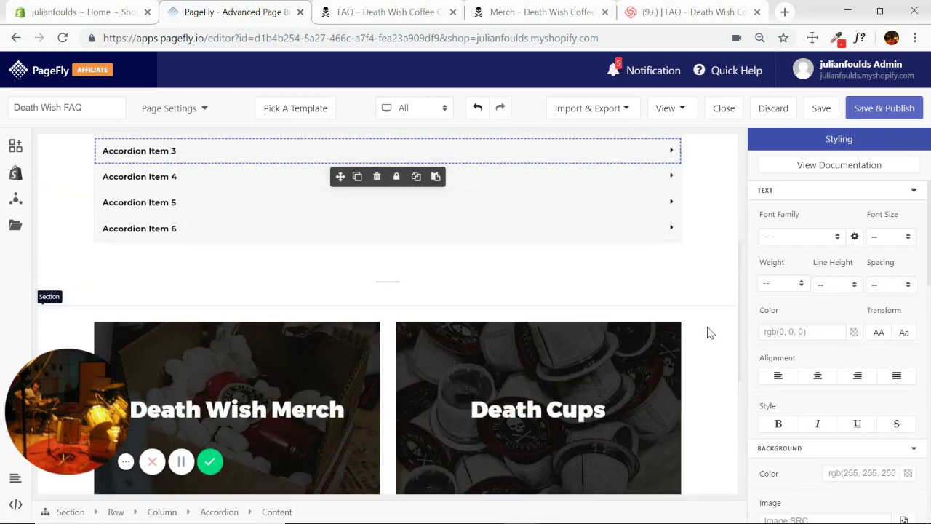
{"action": "scroll", "coordinate": [395, 270], "scroll_direction": "up", "scroll_amount": 1}
{"action": "scroll", "coordinate": [455, 299], "scroll_direction": "down", "scroll_amount": 5}
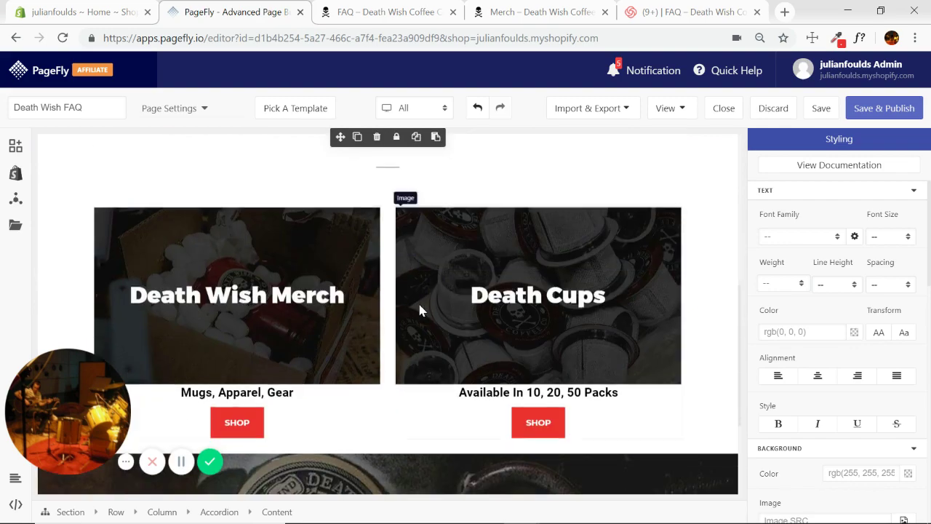
Compare the dividers between question sections and the FAQ title on the reference page with the PageFly layout.
{"action": "left_click", "coordinate": [371, 14]}
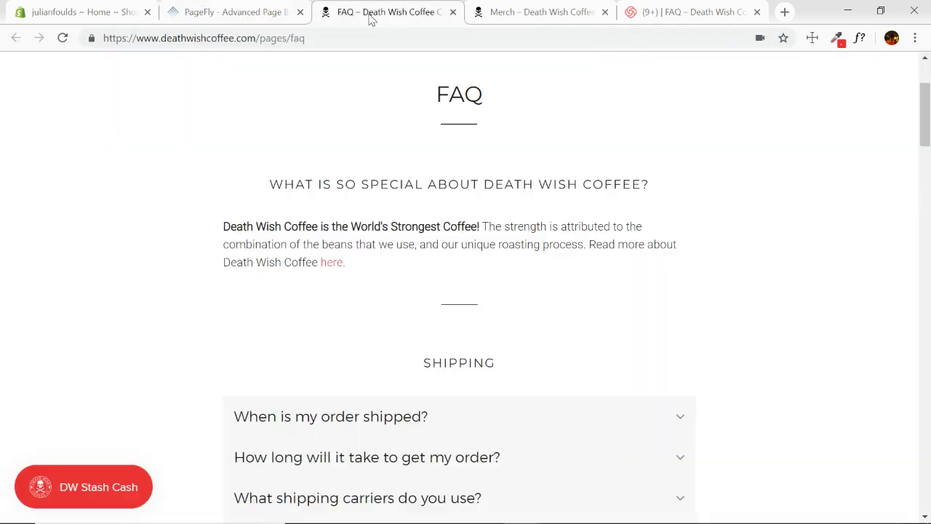
{"action": "scroll", "coordinate": [619, 294], "scroll_direction": "down", "scroll_amount": 20}
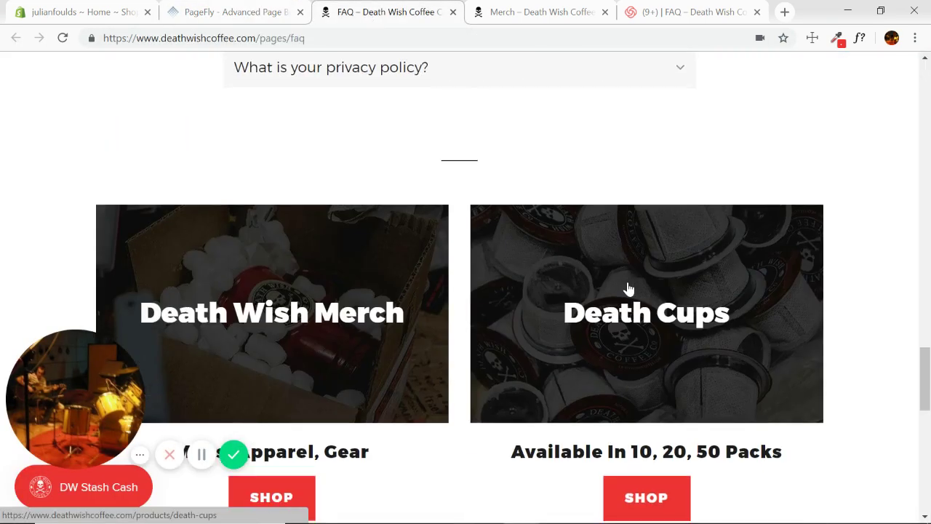
{"action": "scroll", "coordinate": [470, 308], "scroll_direction": "up", "scroll_amount": 5}
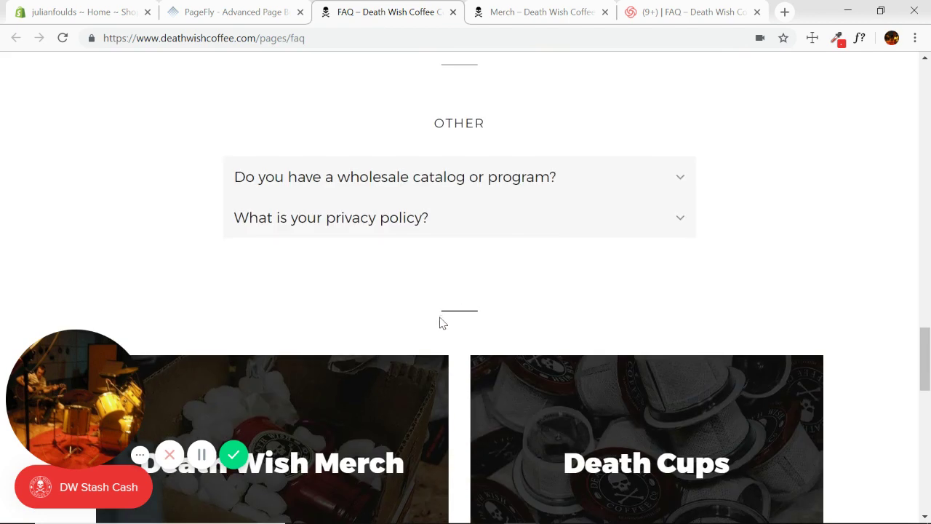
{"action": "scroll", "coordinate": [440, 295], "scroll_direction": "up", "scroll_amount": 3}
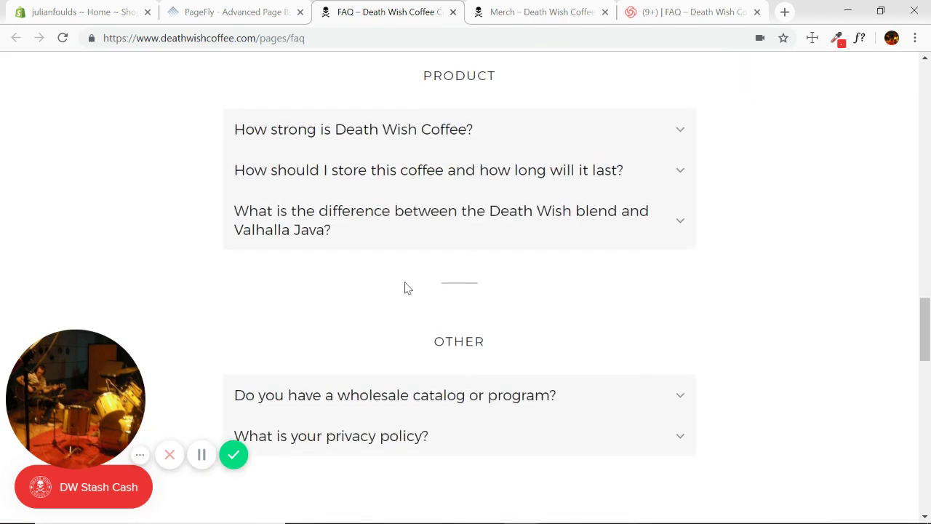
{"action": "scroll", "coordinate": [470, 283], "scroll_direction": "up", "scroll_amount": 3}
{"action": "scroll", "coordinate": [451, 266], "scroll_direction": "up", "scroll_amount": 2}
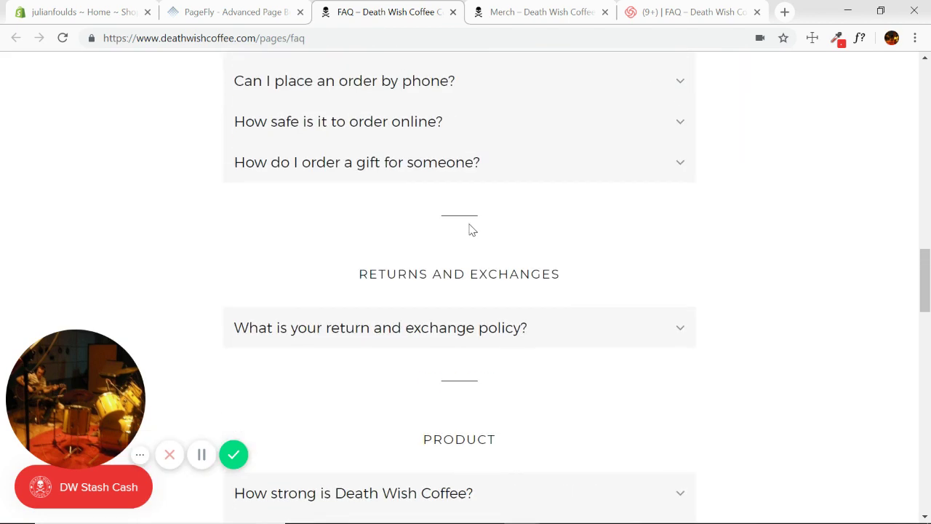
{"action": "left_click", "coordinate": [240, 13]}
{"action": "scroll", "coordinate": [723, 304], "scroll_direction": "up", "scroll_amount": 2}
{"action": "scroll", "coordinate": [724, 310], "scroll_direction": "up", "scroll_amount": 5}
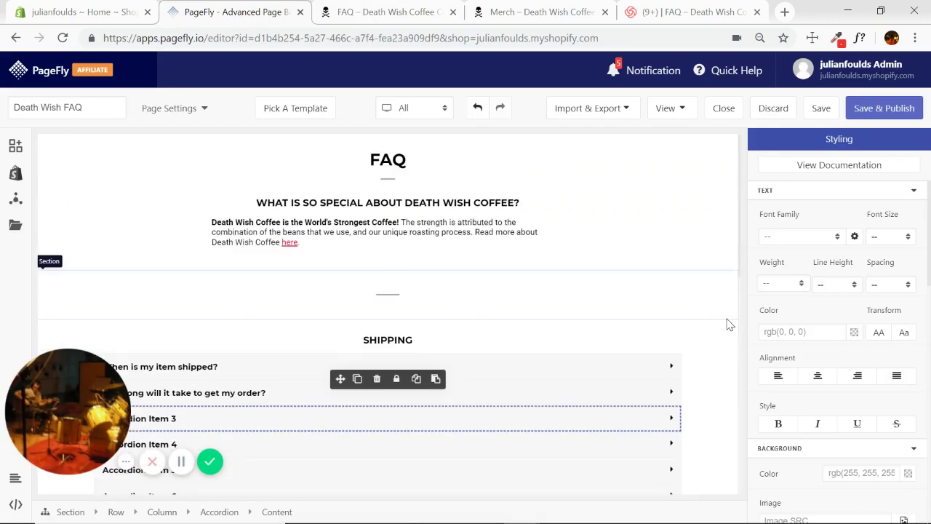
{"action": "left_click", "coordinate": [404, 14]}
{"action": "scroll", "coordinate": [710, 236], "scroll_direction": "up", "scroll_amount": 15}
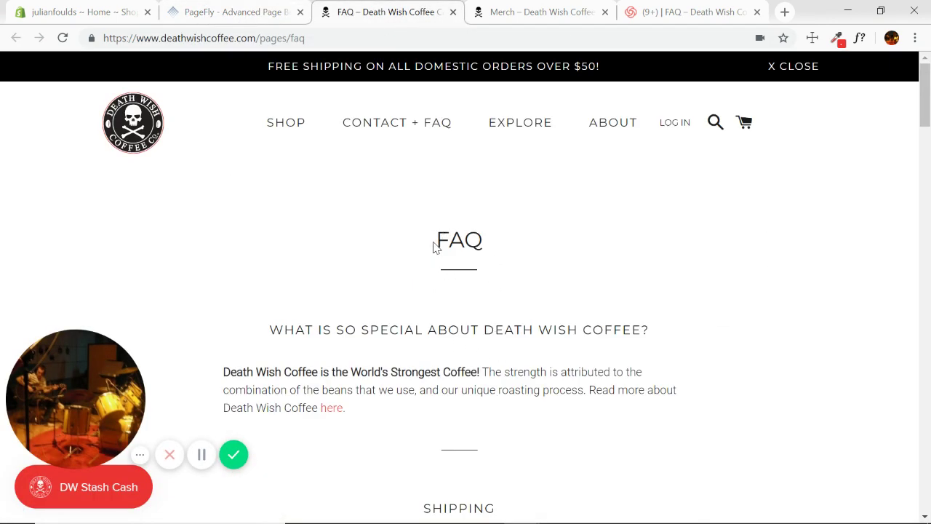
{"action": "left_click_drag", "start_coordinate": [434, 247], "coordinate": [706, 252]}
{"action": "left_click", "coordinate": [728, 254]}
{"action": "left_click_drag", "start_coordinate": [439, 244], "coordinate": [557, 247]}
{"action": "left_click", "coordinate": [757, 268]}
In the PageFly editor, set the top and bottom padding of the divider section above SHIPPING to 0.
{"action": "left_click", "coordinate": [249, 16]}
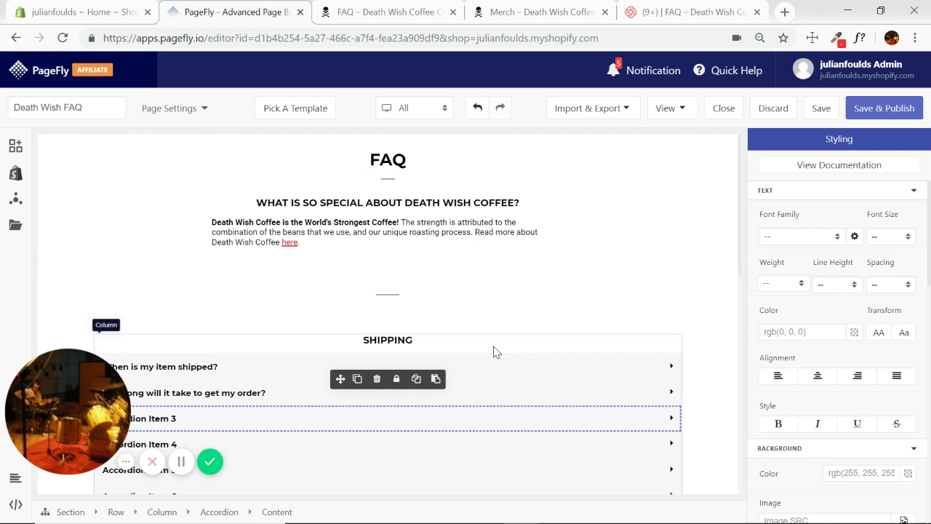
{"action": "left_click", "coordinate": [390, 280]}
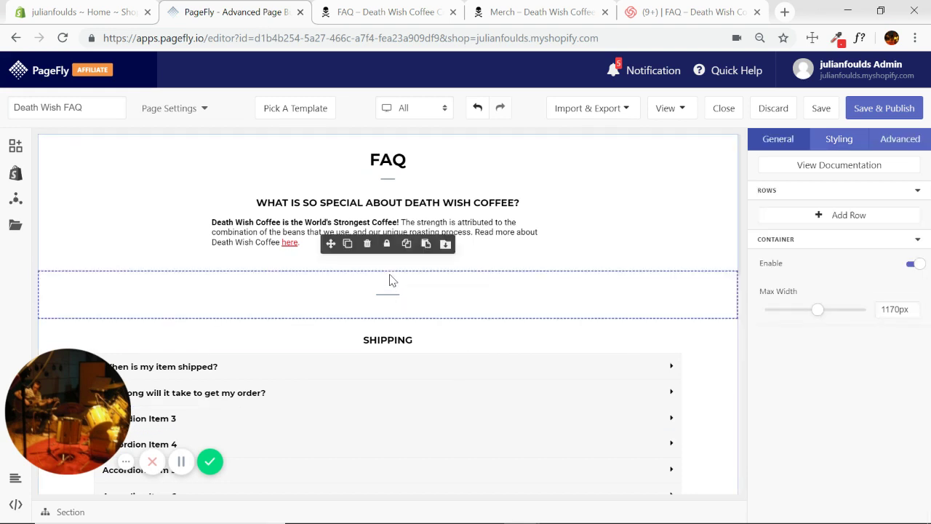
{"action": "left_click", "coordinate": [838, 146]}
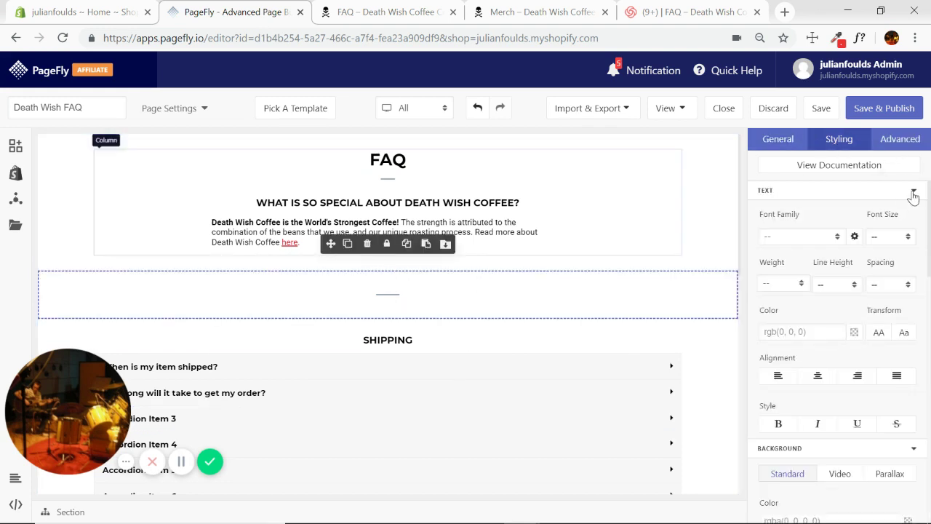
{"action": "left_click", "coordinate": [914, 192]}
{"action": "left_click", "coordinate": [915, 209]}
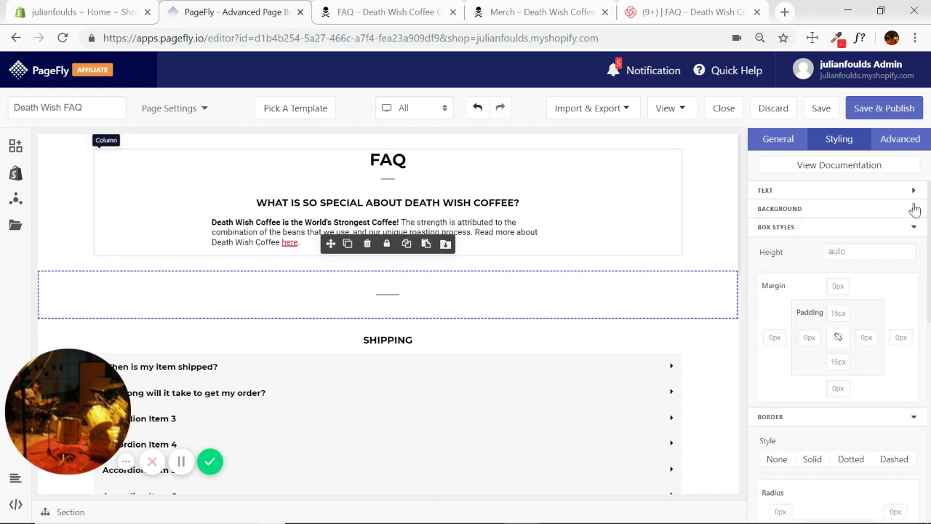
{"action": "left_click", "coordinate": [839, 313]}
{"action": "type", "text": "0"}
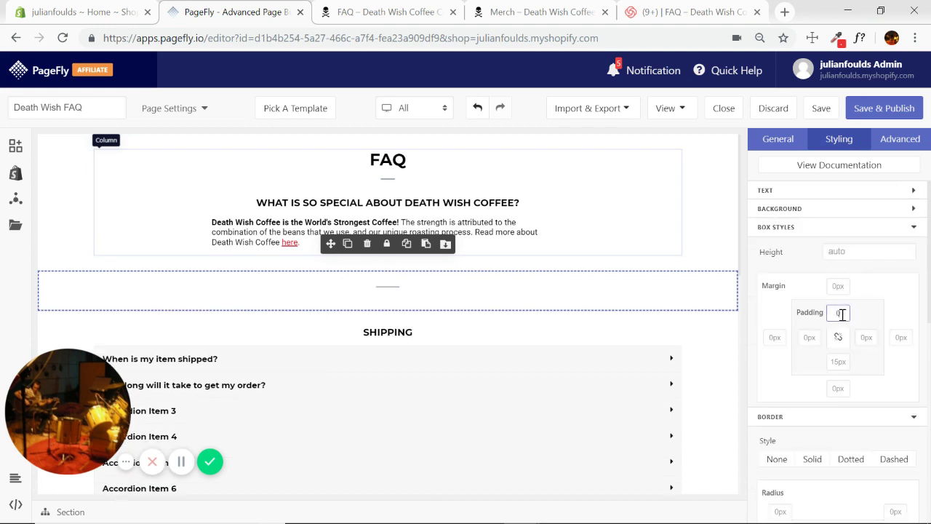
{"action": "left_click", "coordinate": [844, 364]}
{"action": "type", "text": "0"}
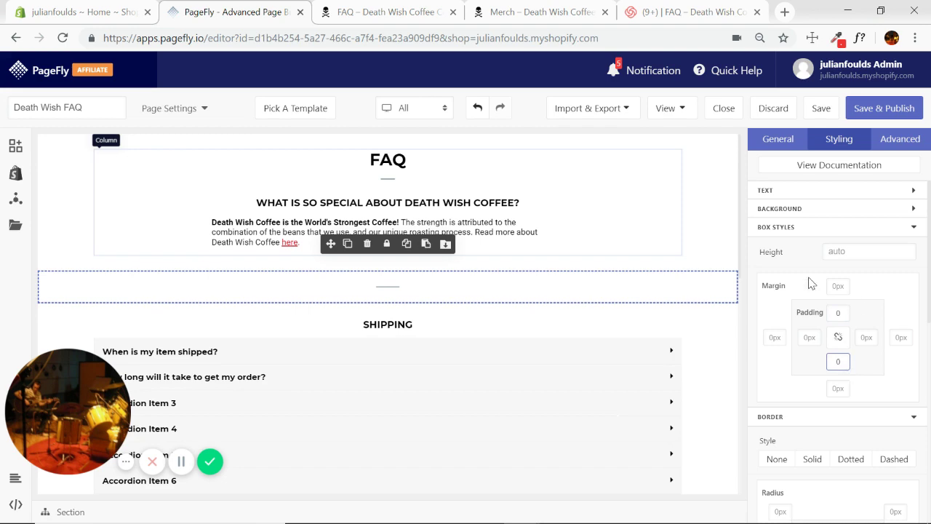
{"action": "left_click", "coordinate": [703, 233]}
{"action": "left_click", "coordinate": [716, 324]}
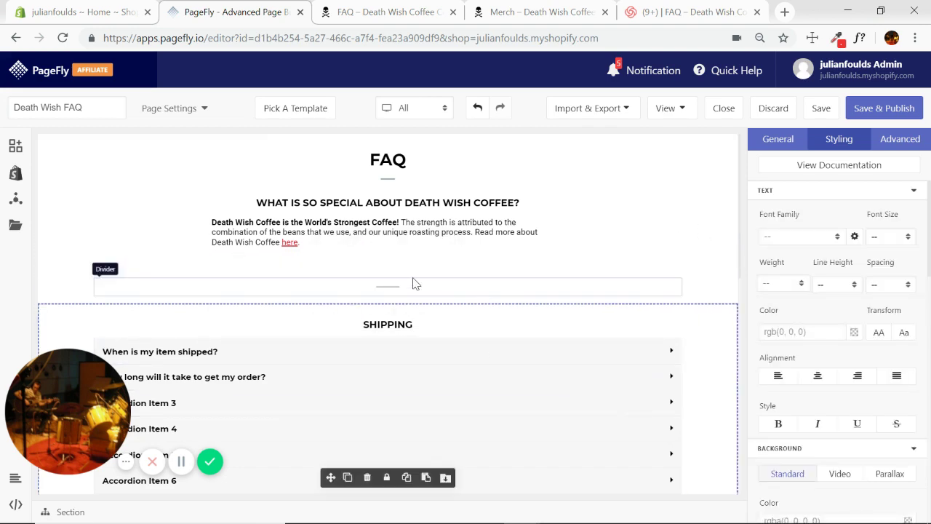
Check the "WHAT IS SO SPECIAL ABOUT DEATH WISH COFFEE?" heading on the reference page and set the PageFly heading's bottom margin to 5%.
{"action": "left_click", "coordinate": [418, 14]}
{"action": "scroll", "coordinate": [844, 279], "scroll_direction": "down", "scroll_amount": 2}
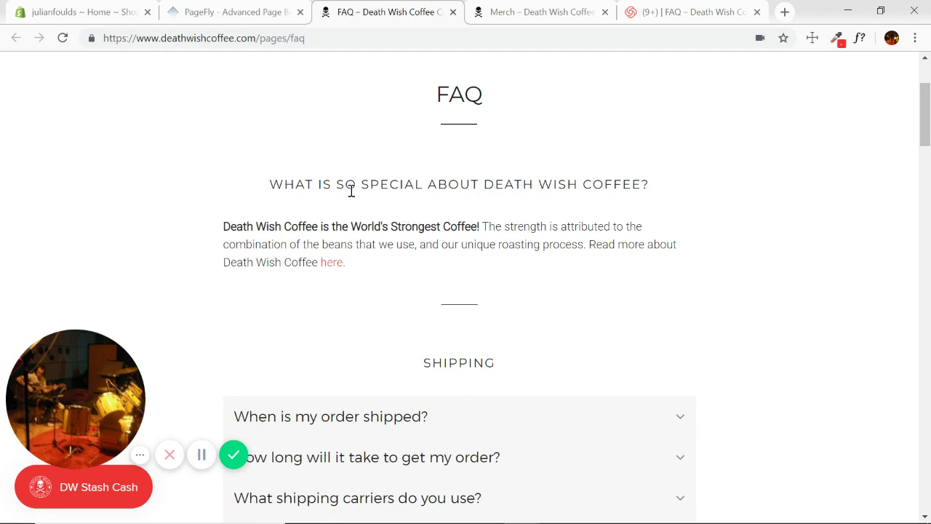
{"action": "left_click_drag", "start_coordinate": [271, 185], "coordinate": [650, 185]}
{"action": "left_click_drag", "start_coordinate": [389, 242], "coordinate": [500, 226]}
{"action": "left_click", "coordinate": [494, 222]}
{"action": "left_click", "coordinate": [264, 22]}
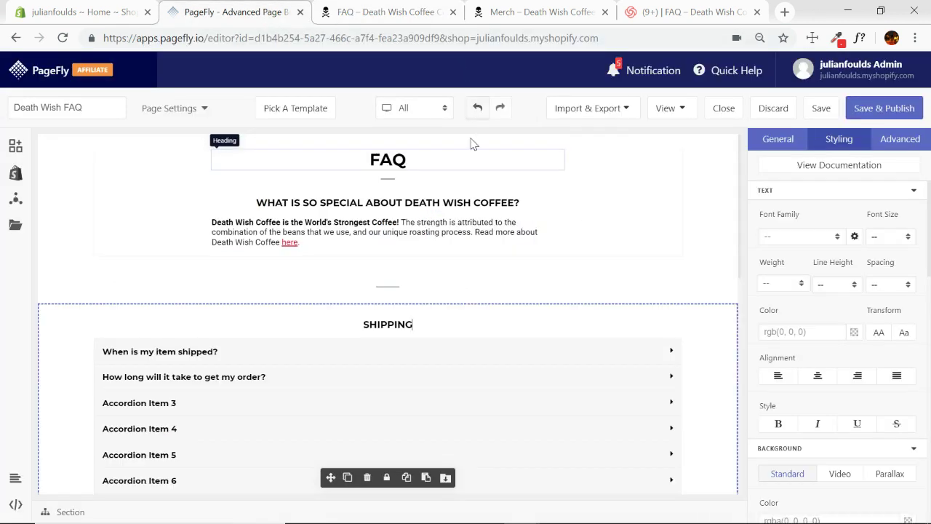
{"action": "left_click", "coordinate": [447, 213]}
{"action": "left_click", "coordinate": [404, 228]}
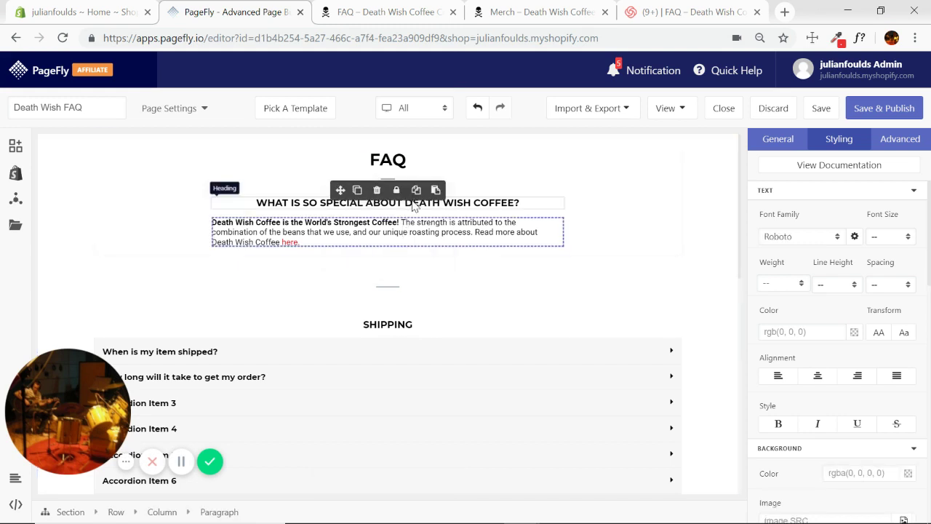
{"action": "left_click", "coordinate": [482, 201]}
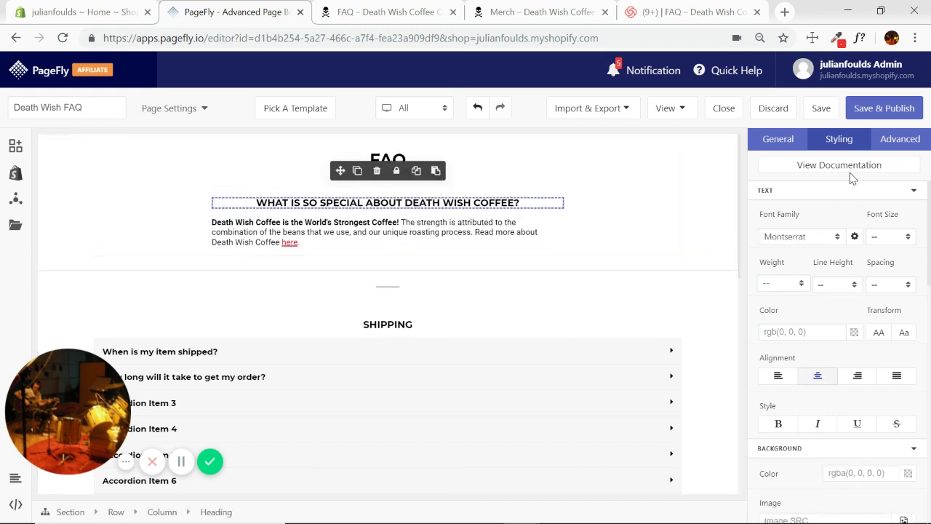
{"action": "left_click", "coordinate": [914, 190]}
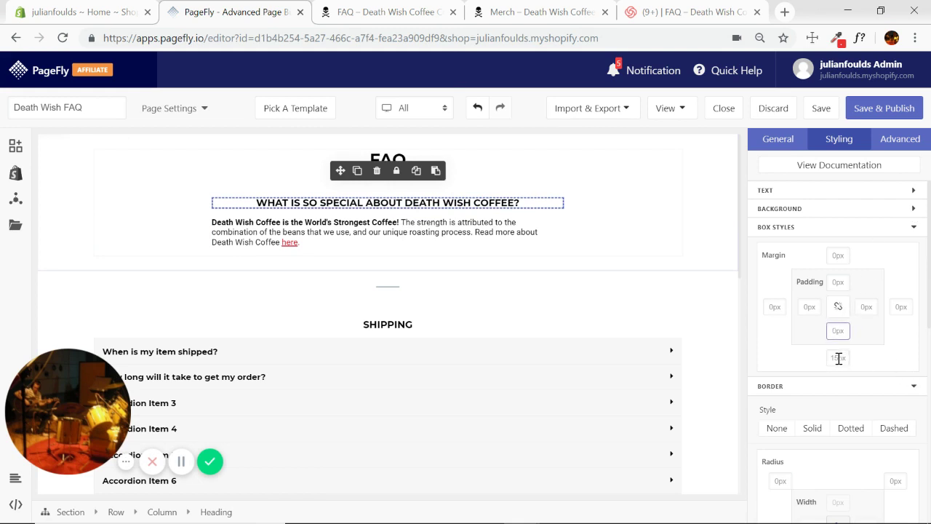
{"action": "left_click", "coordinate": [839, 358]}
{"action": "type", "text": "5%"}
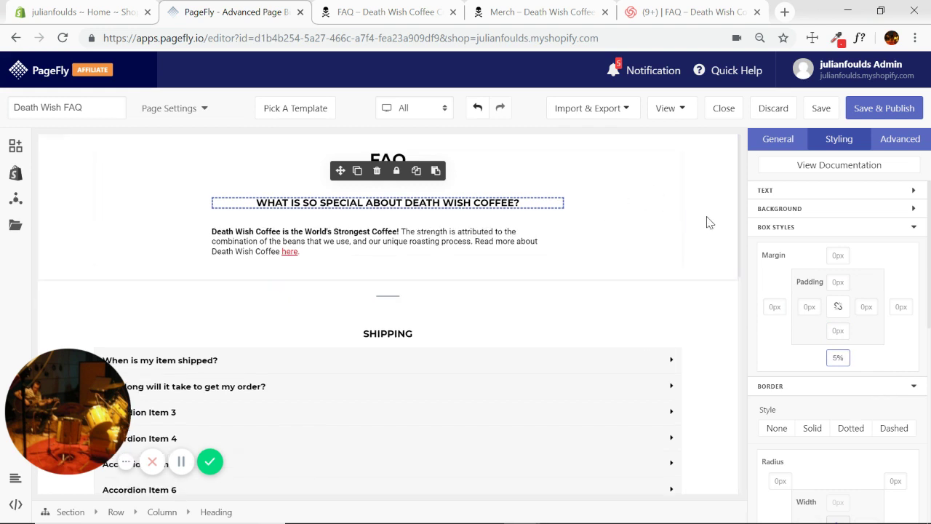
{"action": "left_click", "coordinate": [639, 194]}
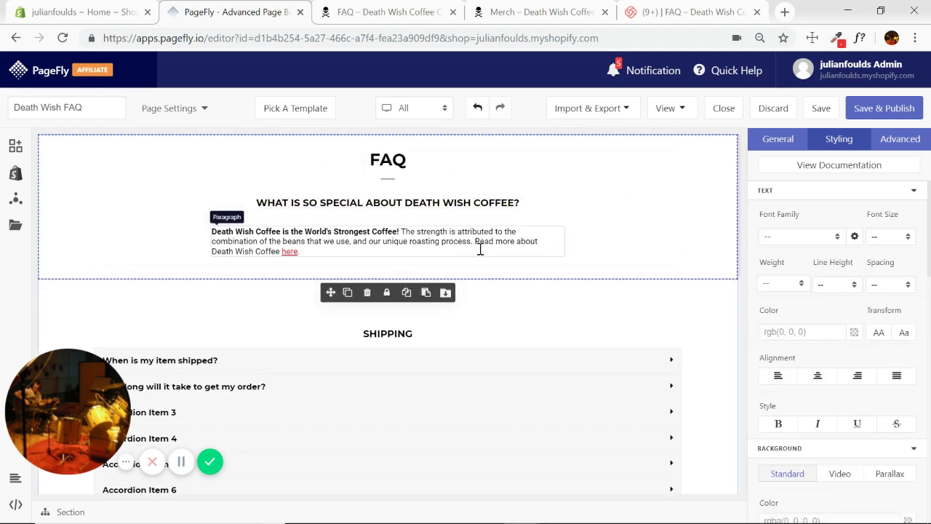
Save and publish the page, open its live version and compare it with the reference FAQ page.
{"action": "left_click", "coordinate": [884, 108]}
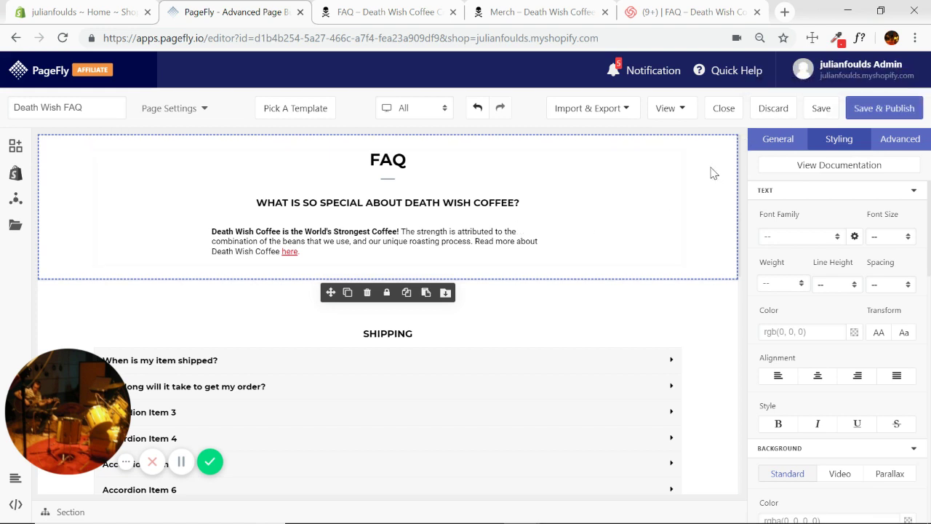
{"action": "left_click", "coordinate": [682, 109]}
{"action": "left_click", "coordinate": [673, 157]}
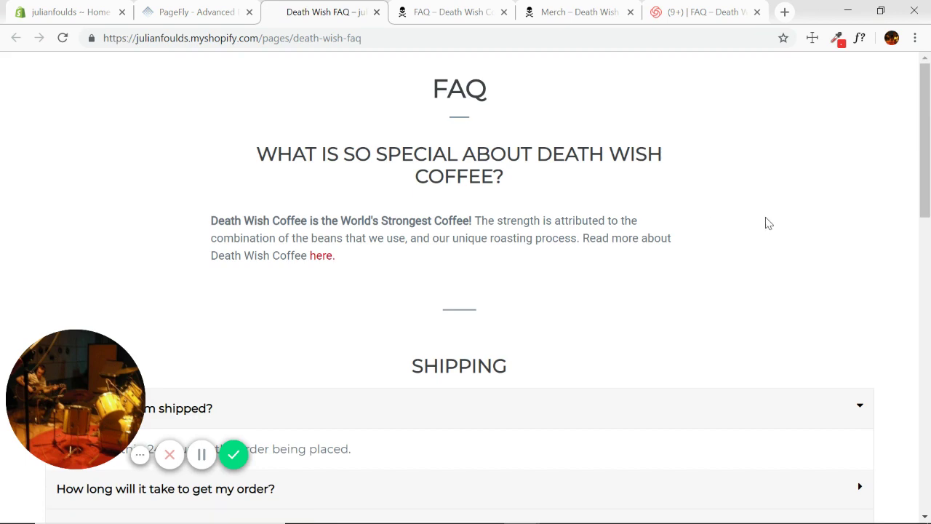
{"action": "left_click", "coordinate": [452, 13]}
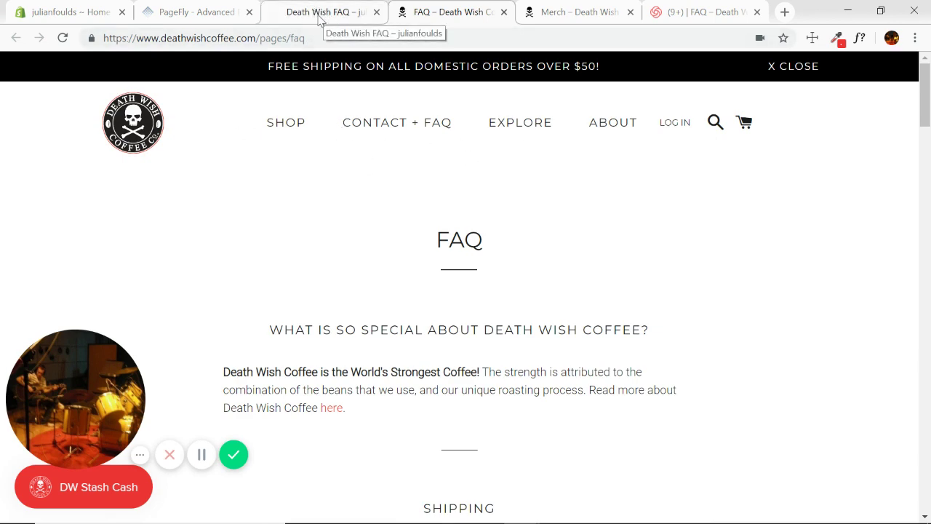
{"action": "scroll", "coordinate": [435, 354], "scroll_direction": "down", "scroll_amount": 8}
{"action": "scroll", "coordinate": [536, 225], "scroll_direction": "up", "scroll_amount": 8}
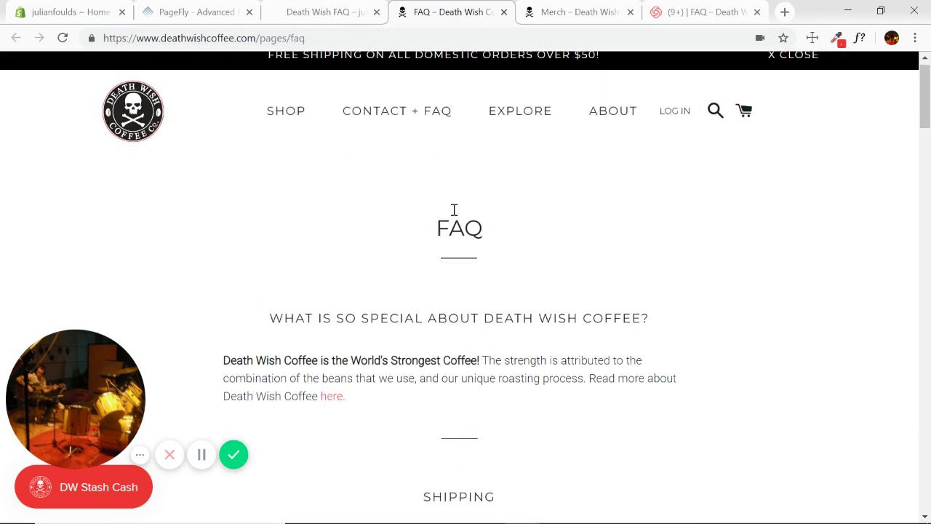
Compare the FAQ title, the "WHAT IS SO SPECIAL ABOUT DEATH WISH COFFEE?" heading and the intro paragraph on the live page with the reference page.
{"action": "left_click", "coordinate": [323, 21]}
{"action": "left_click_drag", "start_coordinate": [436, 91], "coordinate": [484, 86]}
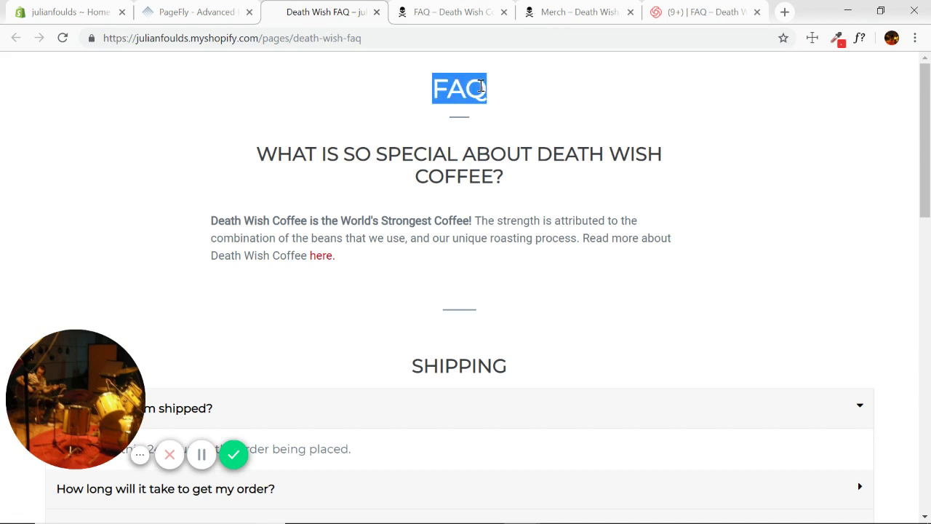
{"action": "left_click", "coordinate": [446, 118]}
{"action": "triple_click", "coordinate": [641, 149]}
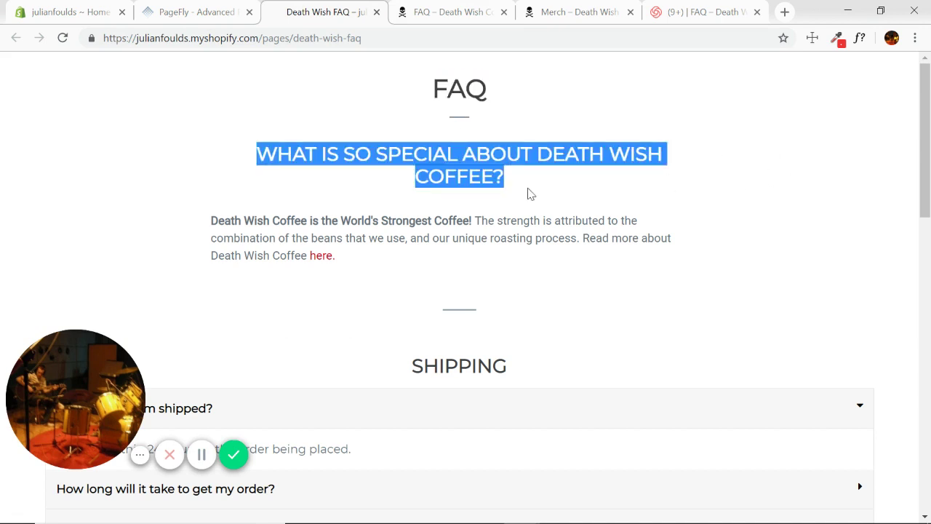
{"action": "left_click", "coordinate": [474, 167]}
{"action": "left_click", "coordinate": [441, 13]}
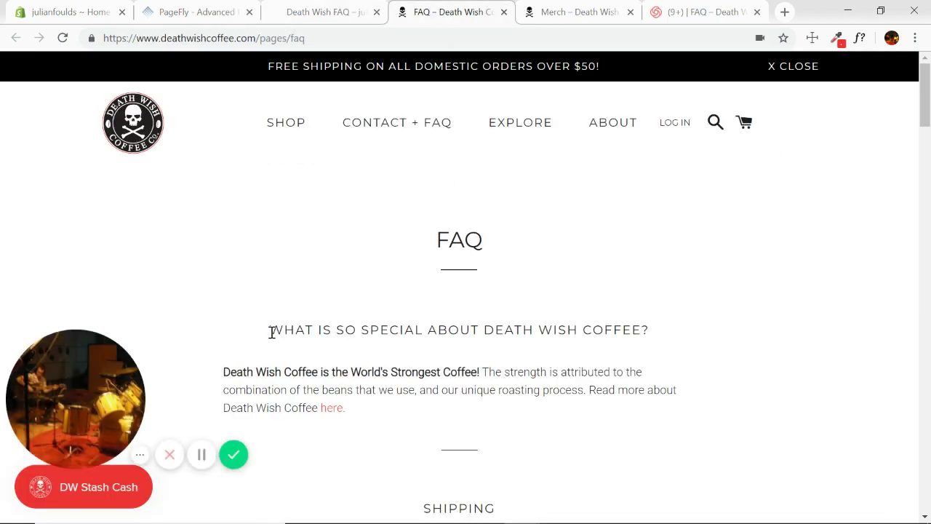
{"action": "left_click_drag", "start_coordinate": [270, 332], "coordinate": [679, 313]}
{"action": "left_click", "coordinate": [473, 197]}
{"action": "left_click", "coordinate": [336, 16]}
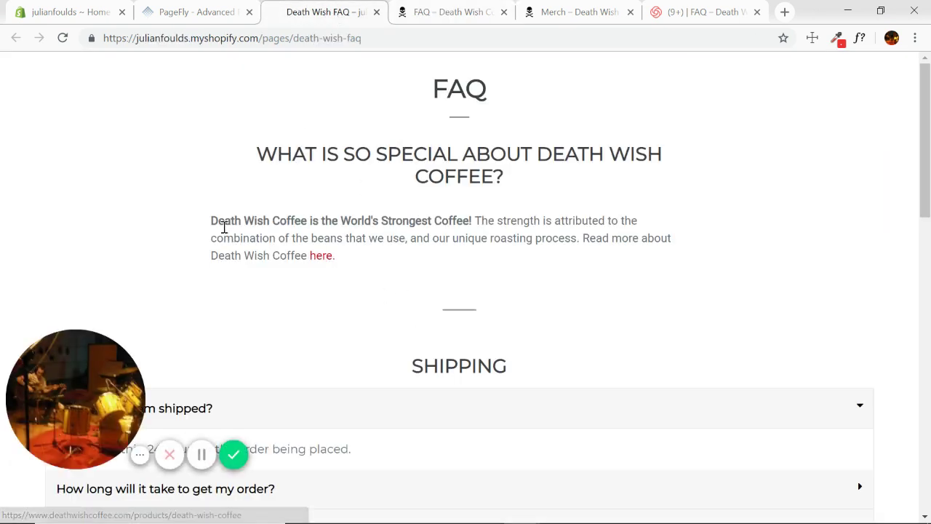
{"action": "left_click_drag", "start_coordinate": [211, 220], "coordinate": [499, 235]}
{"action": "left_click", "coordinate": [546, 237]}
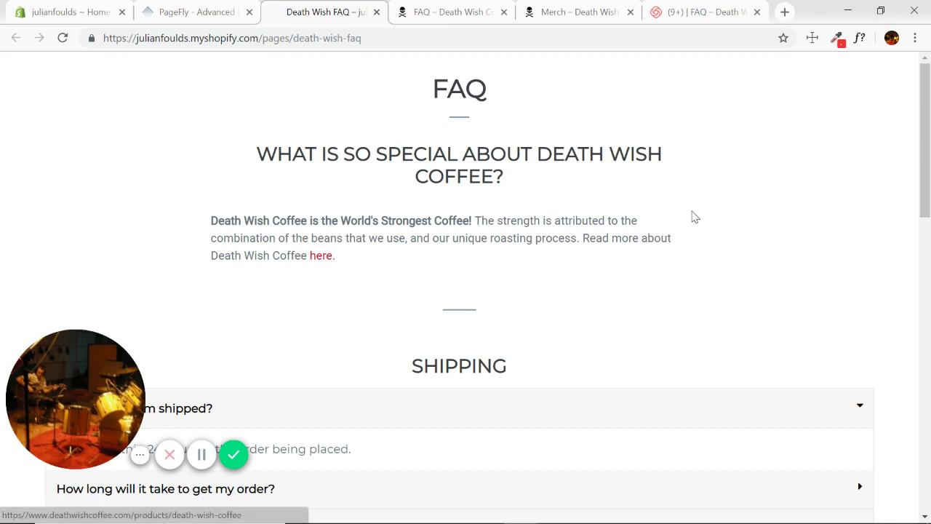
Test the SHIPPING accordion on the live page by expanding and collapsing its first three items.
{"action": "scroll", "coordinate": [796, 203], "scroll_direction": "down", "scroll_amount": 3}
{"action": "left_click", "coordinate": [859, 189]}
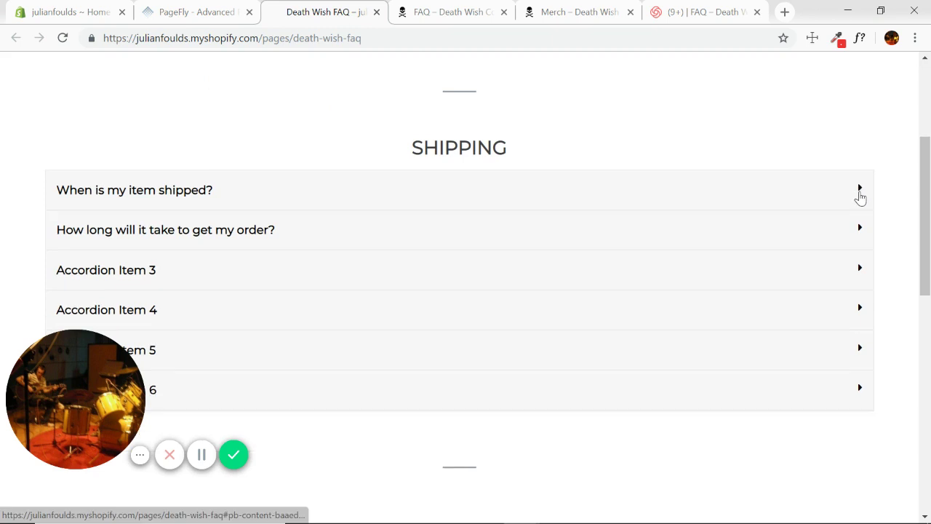
{"action": "left_click", "coordinate": [860, 192]}
{"action": "left_click", "coordinate": [860, 193]}
{"action": "left_click", "coordinate": [860, 231]}
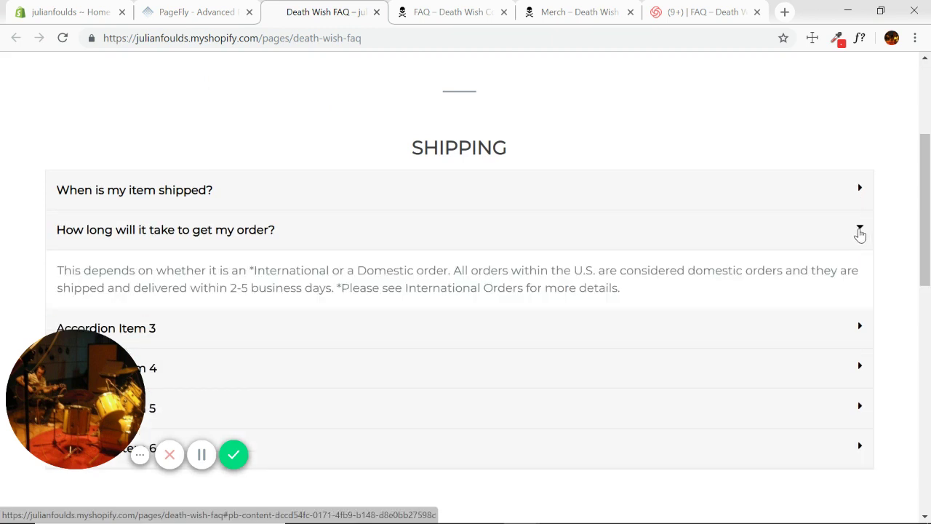
{"action": "left_click", "coordinate": [860, 231]}
{"action": "scroll", "coordinate": [858, 228], "scroll_direction": "down", "scroll_amount": 2}
{"action": "left_click", "coordinate": [860, 125]}
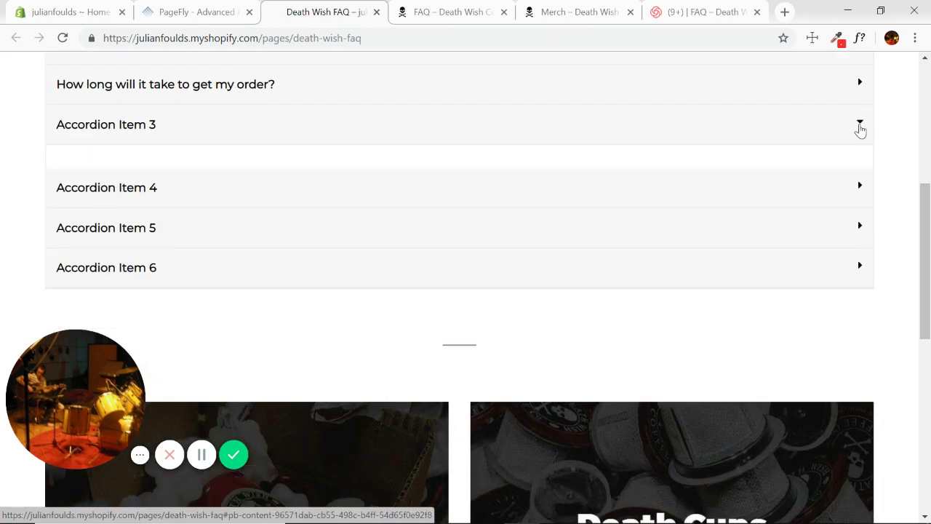
{"action": "left_click", "coordinate": [860, 125]}
{"action": "scroll", "coordinate": [181, 189], "scroll_direction": "up", "scroll_amount": 1}
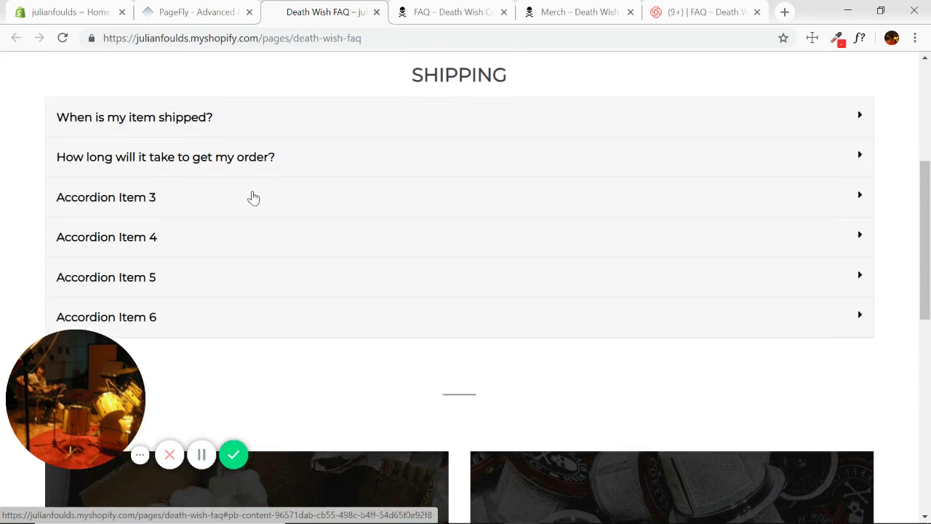
Review the Death Wish Merch and Death Cups promo section on the live page, including the captions and SHOP buttons.
{"action": "scroll", "coordinate": [866, 262], "scroll_direction": "down", "scroll_amount": 5}
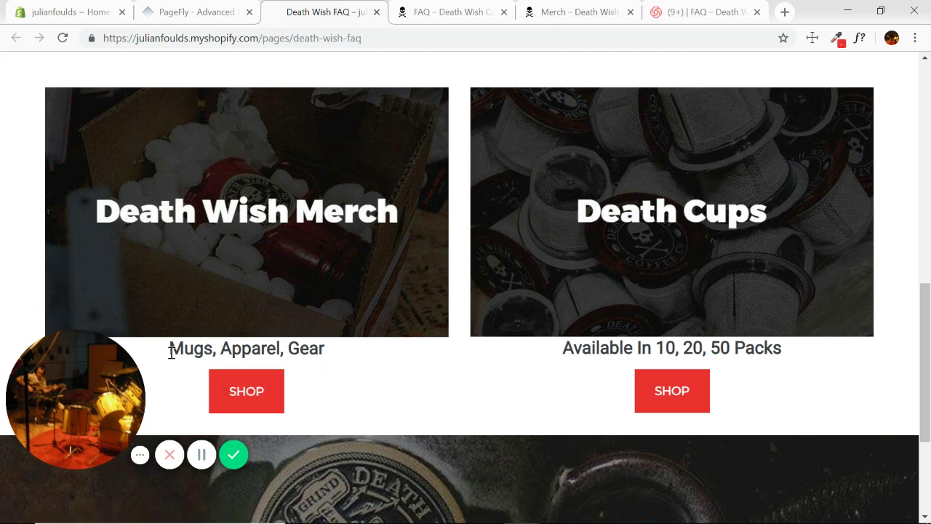
{"action": "left_click_drag", "start_coordinate": [169, 350], "coordinate": [329, 355]}
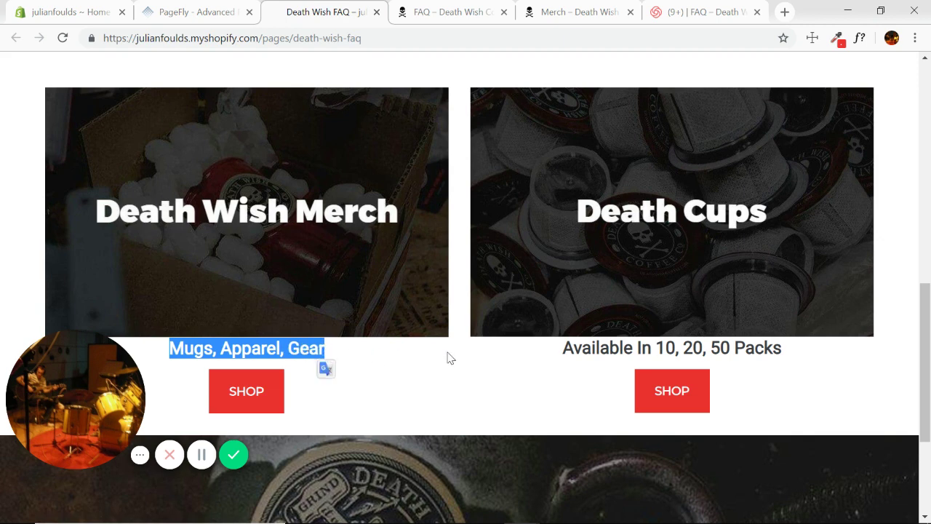
{"action": "left_click", "coordinate": [460, 326]}
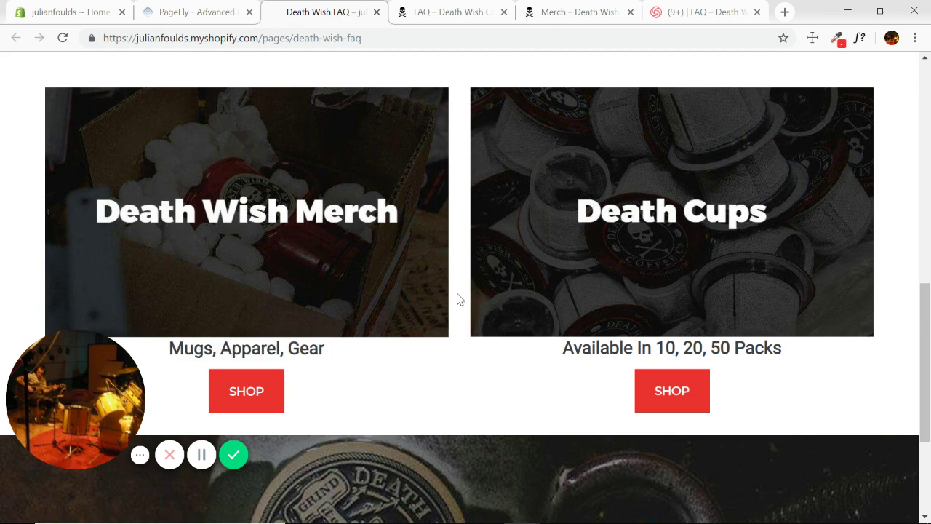
{"action": "scroll", "coordinate": [459, 298], "scroll_direction": "down", "scroll_amount": 3}
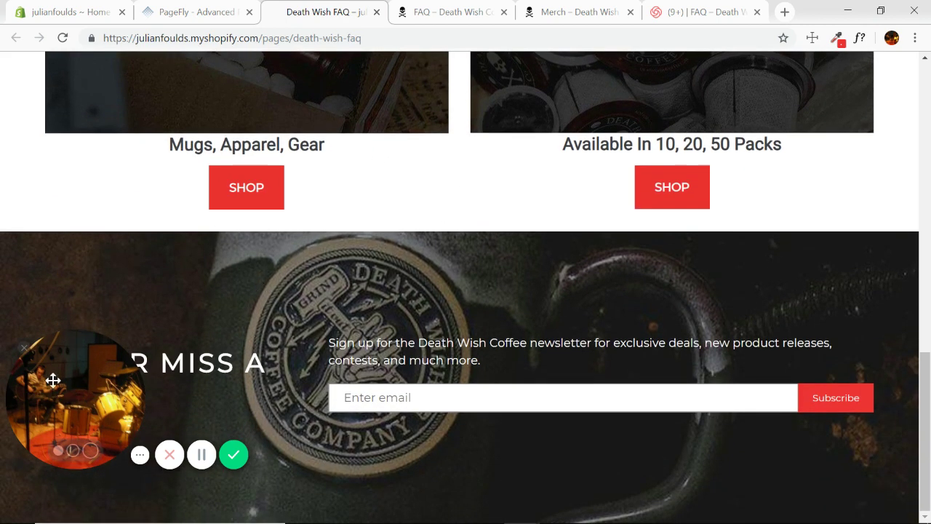
{"action": "left_click_drag", "start_coordinate": [50, 380], "coordinate": [190, 170]}
{"action": "left_click_drag", "start_coordinate": [90, 392], "coordinate": [196, 228]}
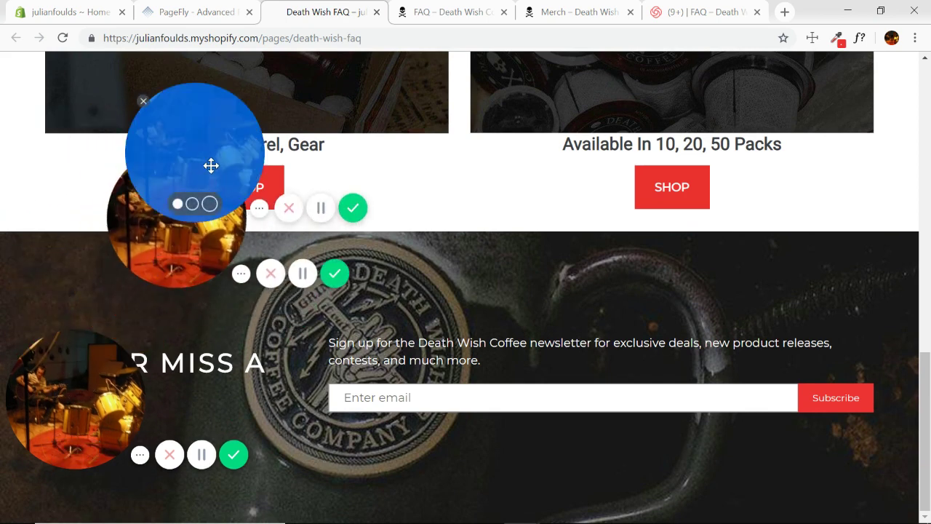
{"action": "left_click_drag", "start_coordinate": [210, 165], "coordinate": [77, 389]}
{"action": "left_click", "coordinate": [452, 13]}
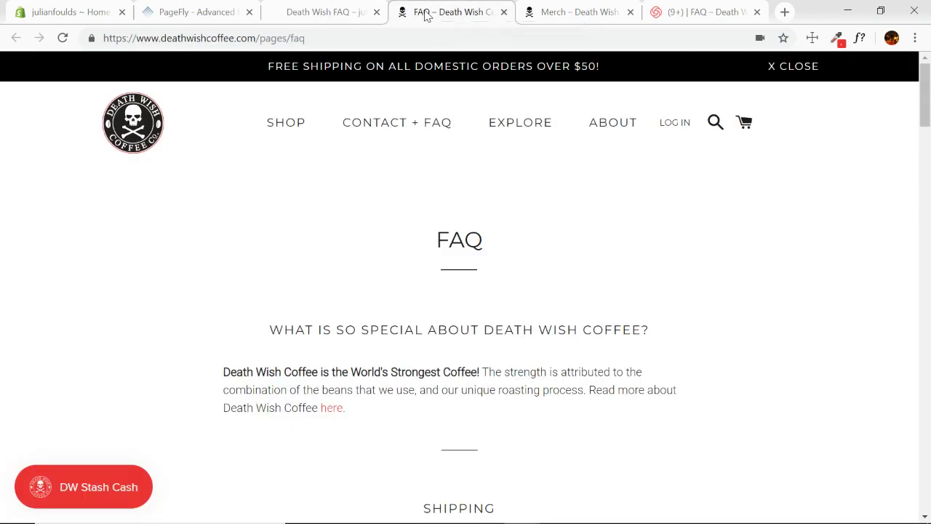
{"action": "left_click", "coordinate": [324, 15]}
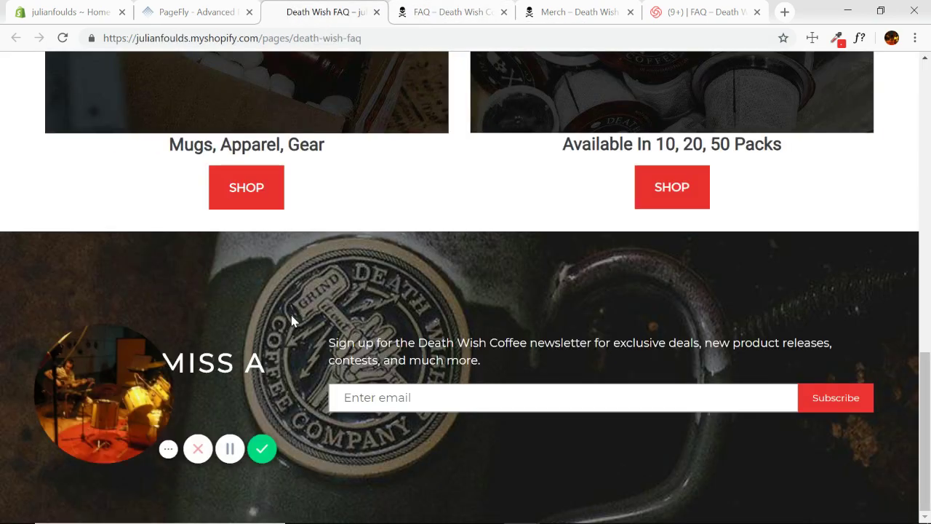
{"action": "scroll", "coordinate": [306, 346], "scroll_direction": "up", "scroll_amount": 3}
{"action": "scroll", "coordinate": [322, 353], "scroll_direction": "down", "scroll_amount": 3}
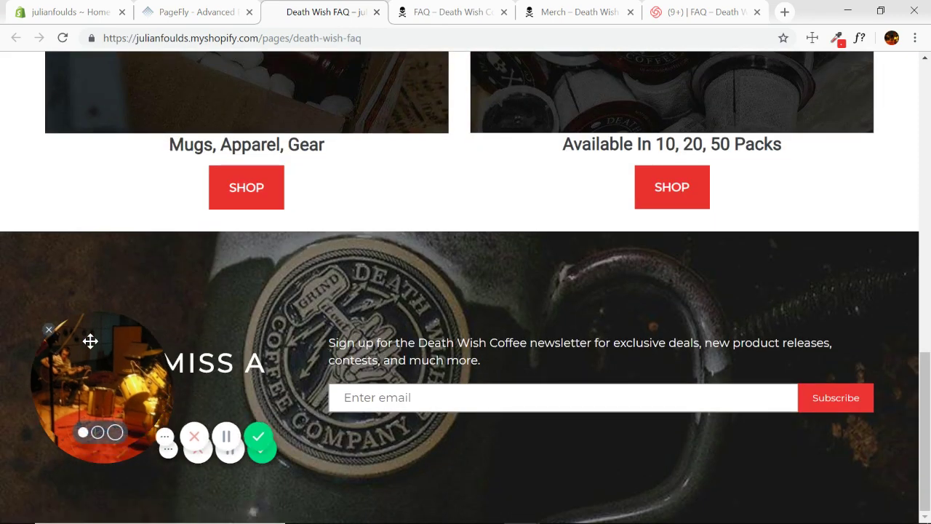
{"action": "left_click", "coordinate": [449, 16]}
{"action": "left_click", "coordinate": [321, 17]}
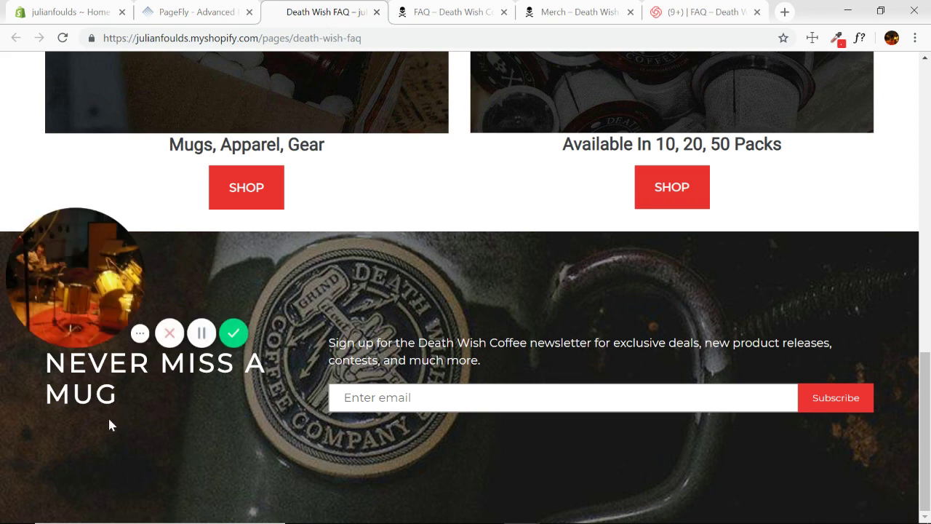
Check the newsletter section's "NEVER MISS A MUG" heading, signup text and email field on the live page.
{"action": "left_click_drag", "start_coordinate": [61, 371], "coordinate": [281, 390]}
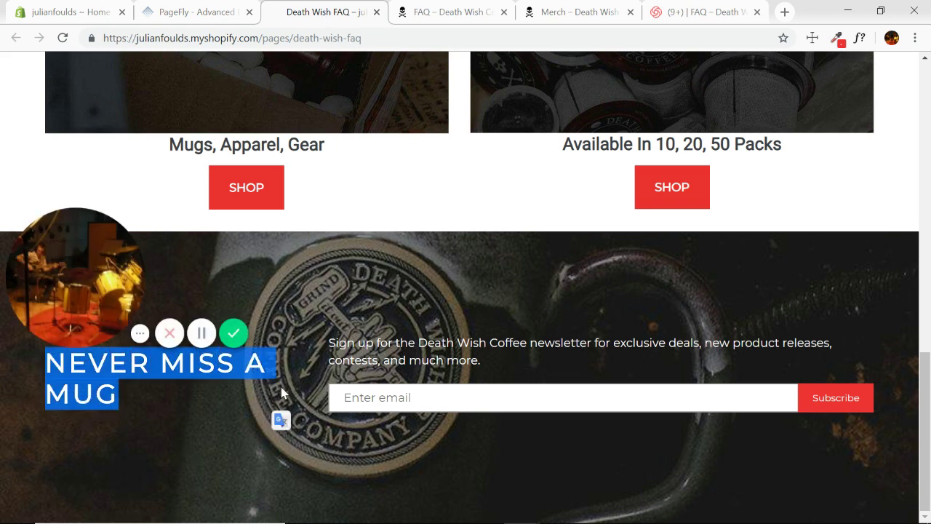
{"action": "left_click", "coordinate": [358, 423]}
{"action": "left_click_drag", "start_coordinate": [329, 348], "coordinate": [581, 366]}
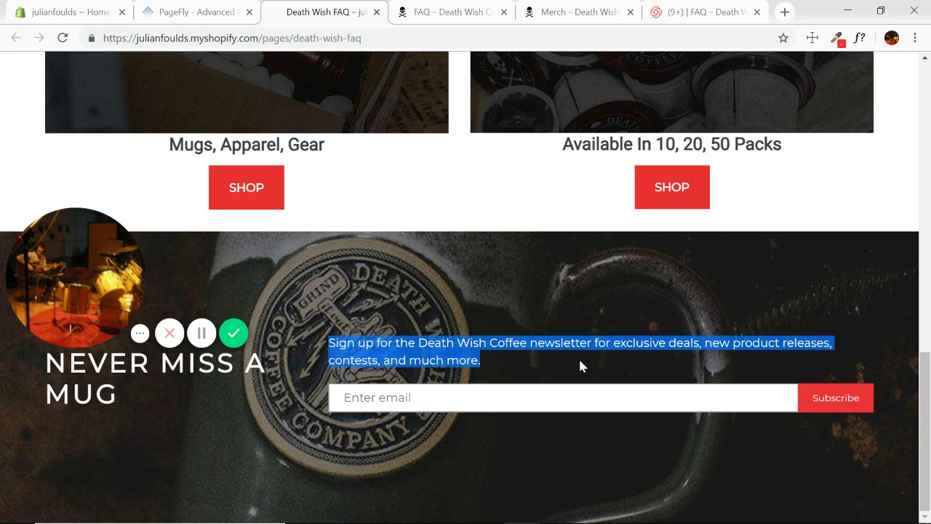
{"action": "left_click", "coordinate": [414, 401]}
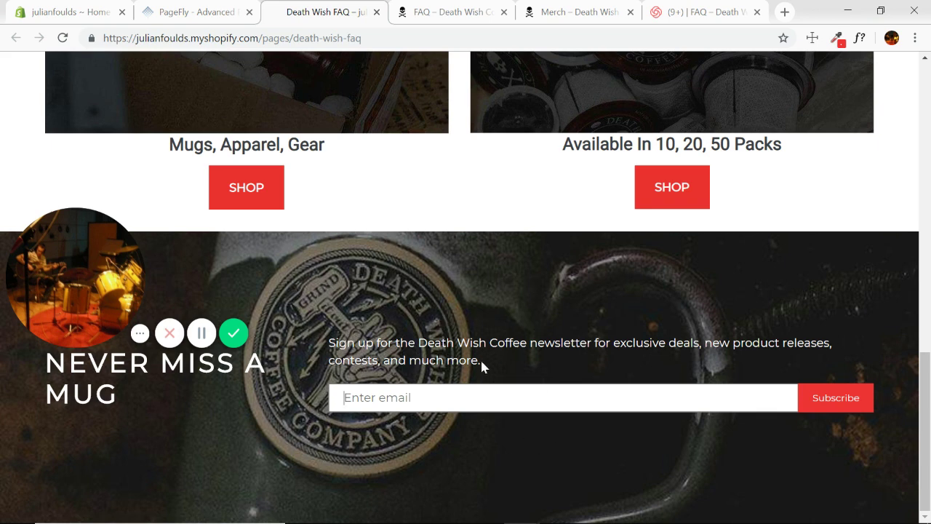
Recheck the first two SHIPPING questions by expanding and collapsing them, and return to the FAQ title of the live page.
{"action": "scroll", "coordinate": [464, 284], "scroll_direction": "up", "scroll_amount": 4}
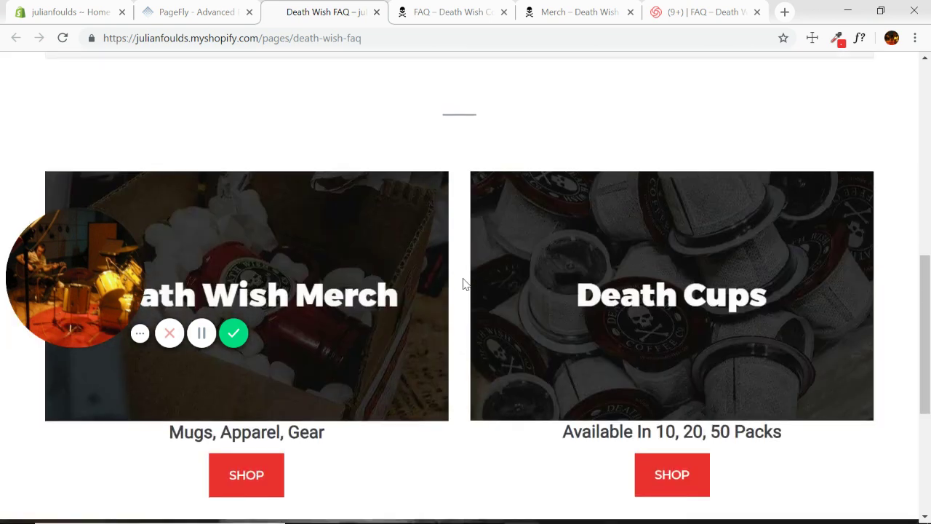
{"action": "scroll", "coordinate": [466, 291], "scroll_direction": "up", "scroll_amount": 8}
{"action": "scroll", "coordinate": [630, 290], "scroll_direction": "down", "scroll_amount": 3}
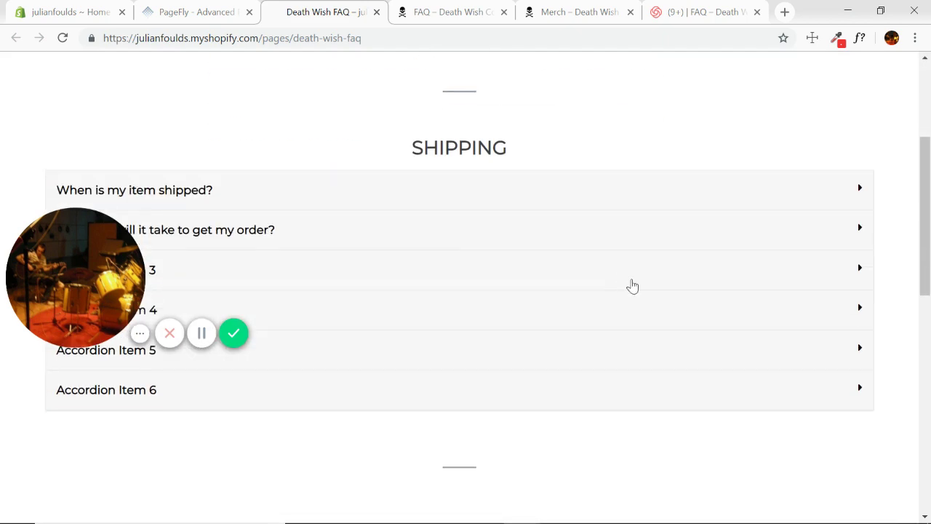
{"action": "left_click", "coordinate": [861, 190]}
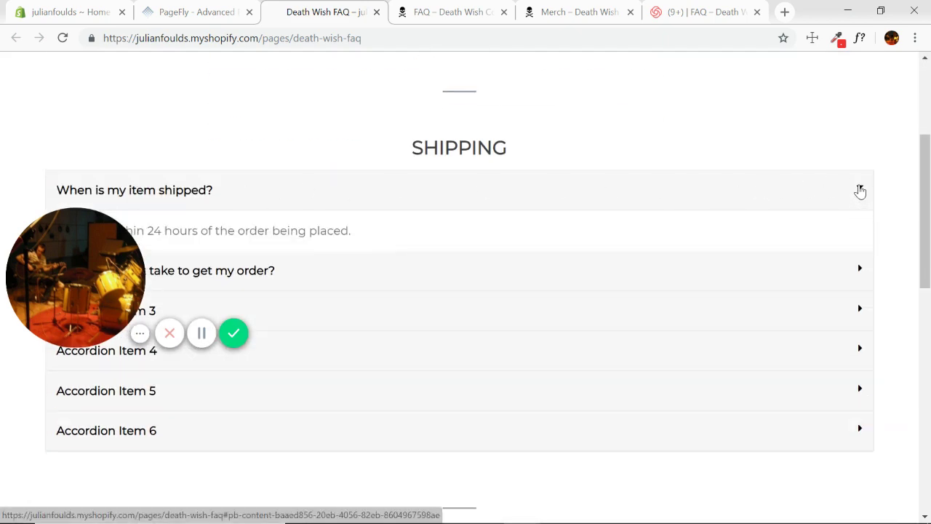
{"action": "left_click", "coordinate": [861, 190]}
{"action": "left_click", "coordinate": [858, 229]}
{"action": "left_click", "coordinate": [862, 231]}
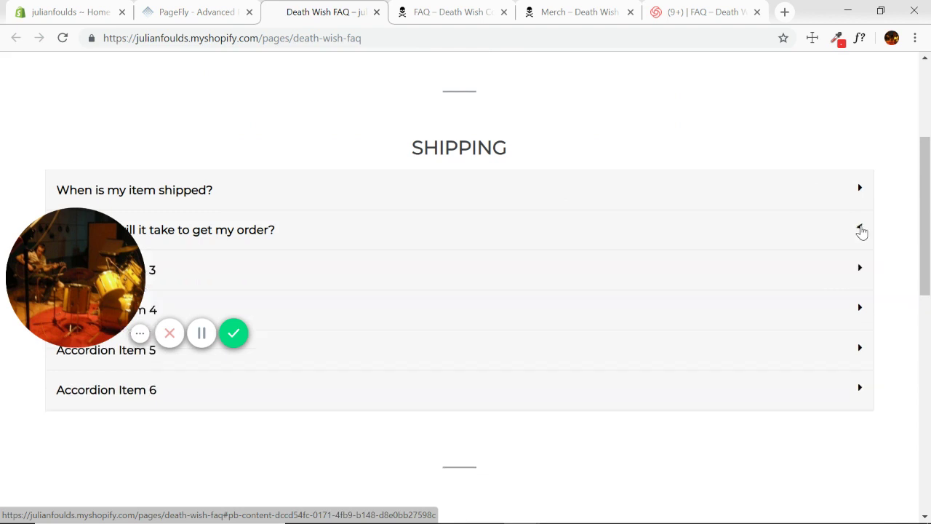
{"action": "scroll", "coordinate": [366, 216], "scroll_direction": "down", "scroll_amount": 2}
{"action": "scroll", "coordinate": [844, 284], "scroll_direction": "up", "scroll_amount": 2}
{"action": "scroll", "coordinate": [509, 297], "scroll_direction": "up", "scroll_amount": 3}
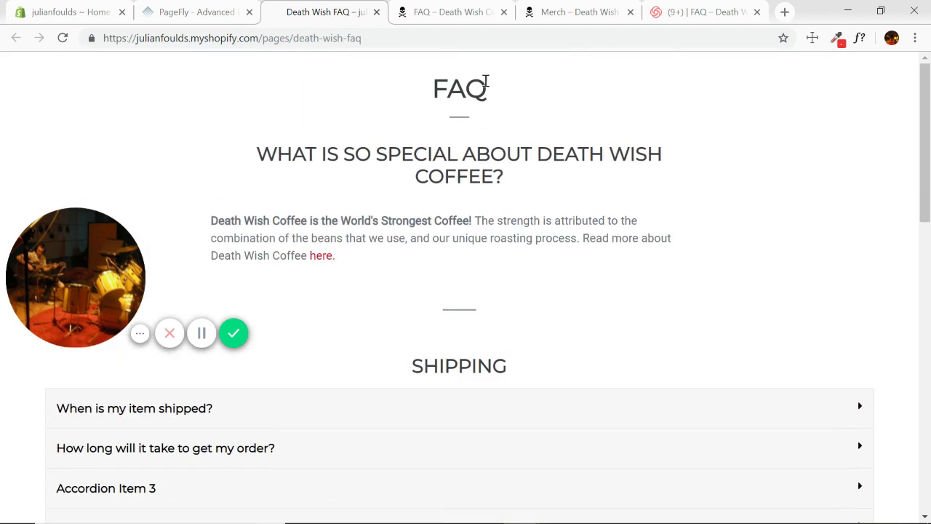